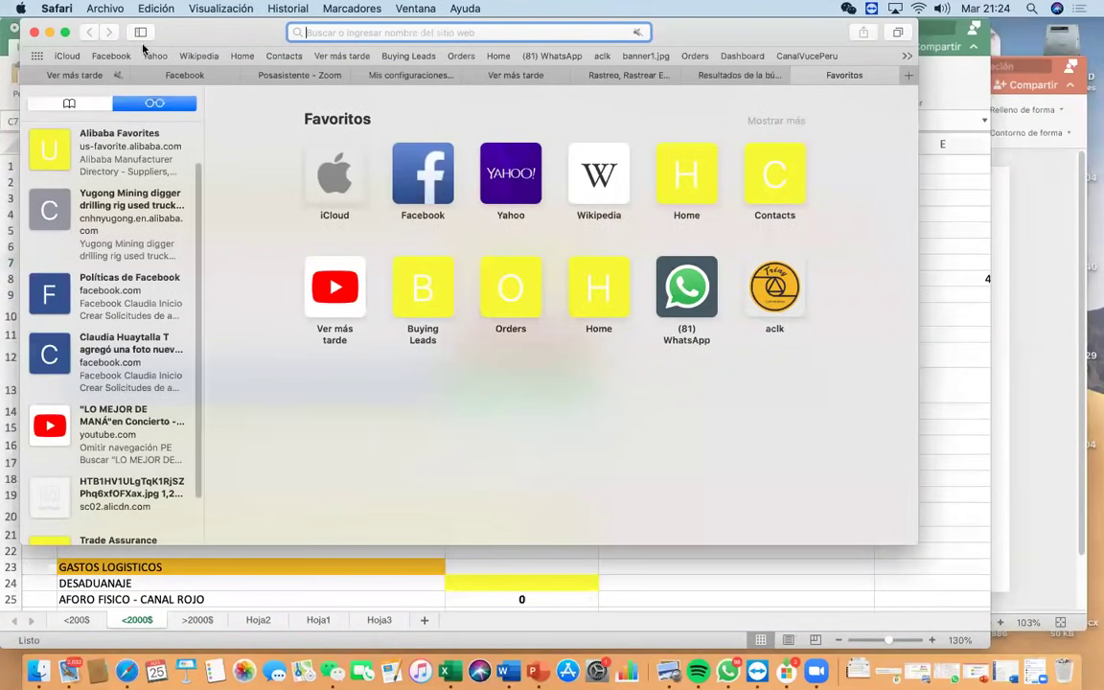
Maximize the Safari window and load alibaba.com
{"action": "left_click", "coordinate": [64, 31]}
{"action": "left_click_drag", "start_coordinate": [64, 32], "coordinate": [69, 116]}
{"action": "left_click", "coordinate": [69, 117]}
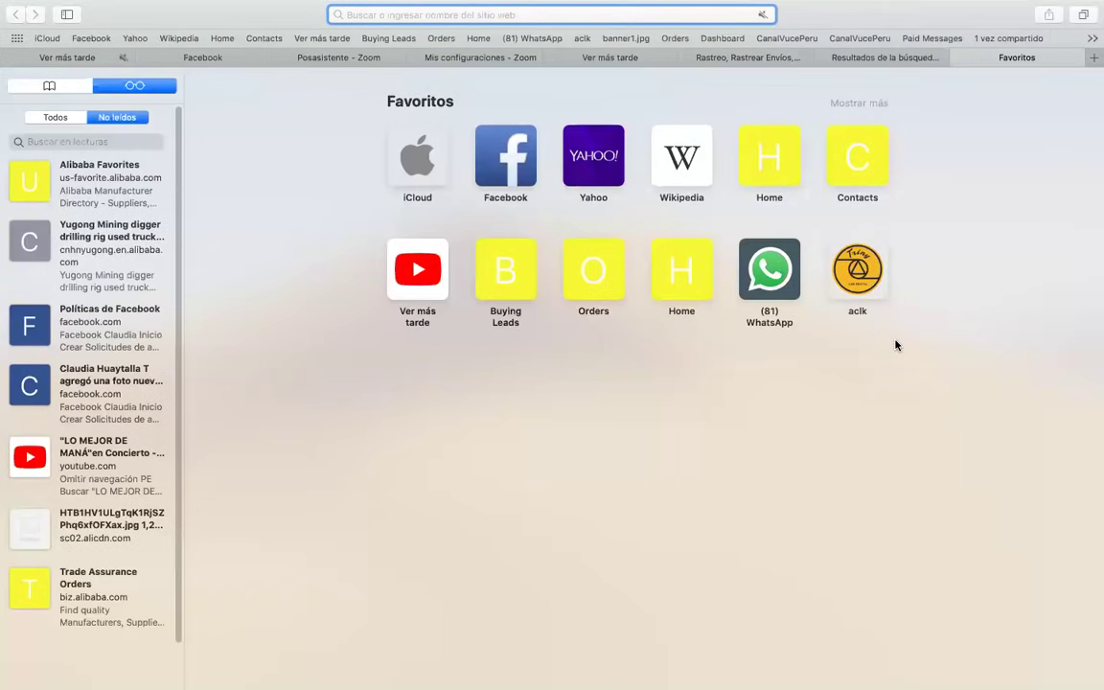
{"action": "type", "text": "alibaba"}
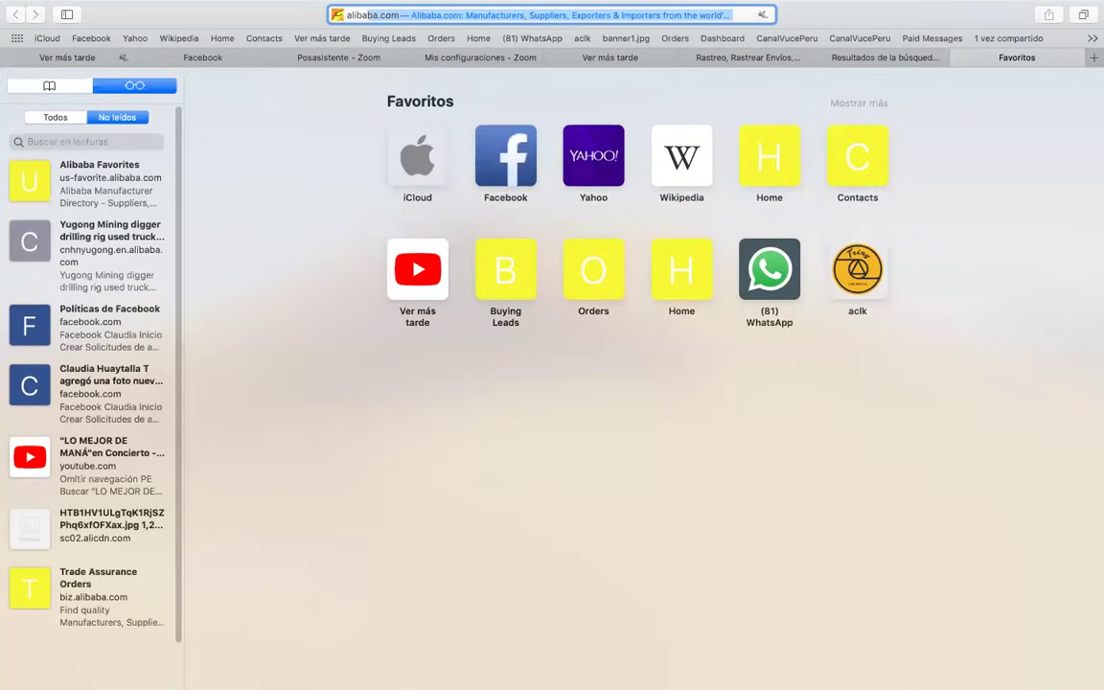
{"action": "key", "text": "Return"}
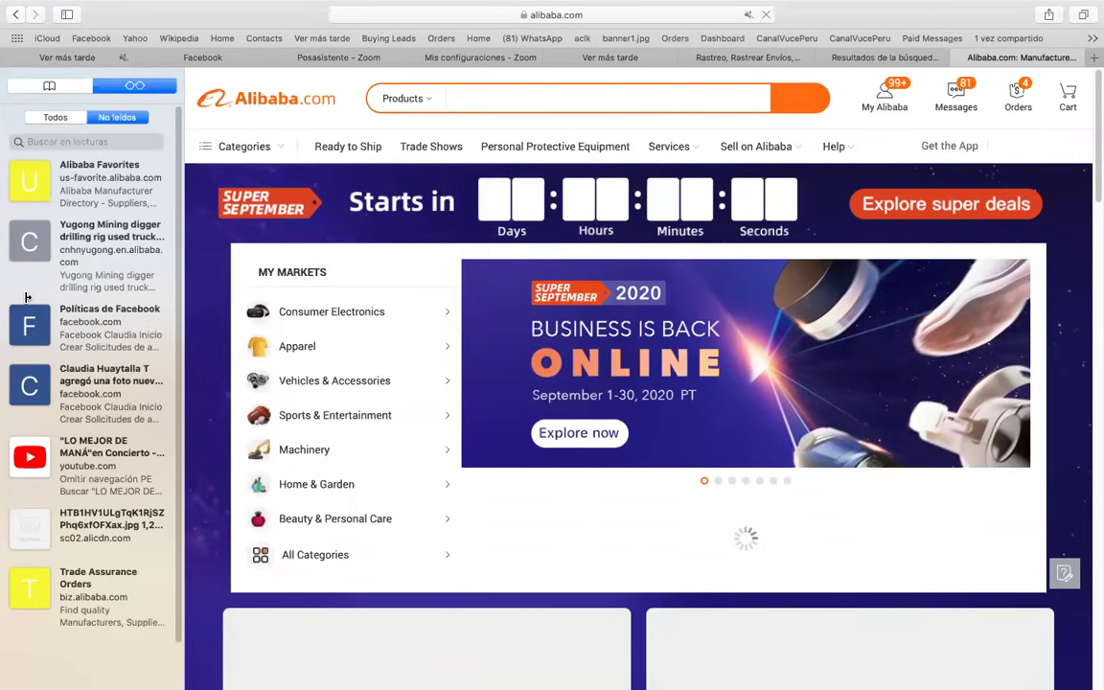
Hide the reading list, reload the Alibaba homepage and go to New Messages under My Alibaba
{"action": "key", "text": "super+shift+l"}
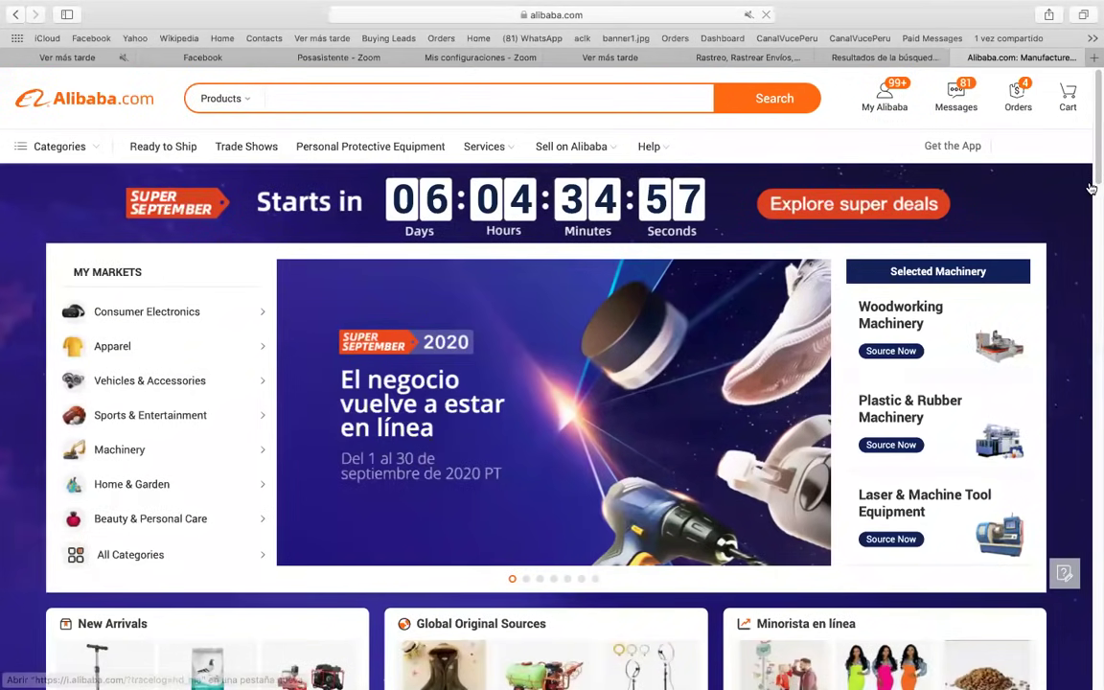
{"action": "left_click", "coordinate": [84, 100]}
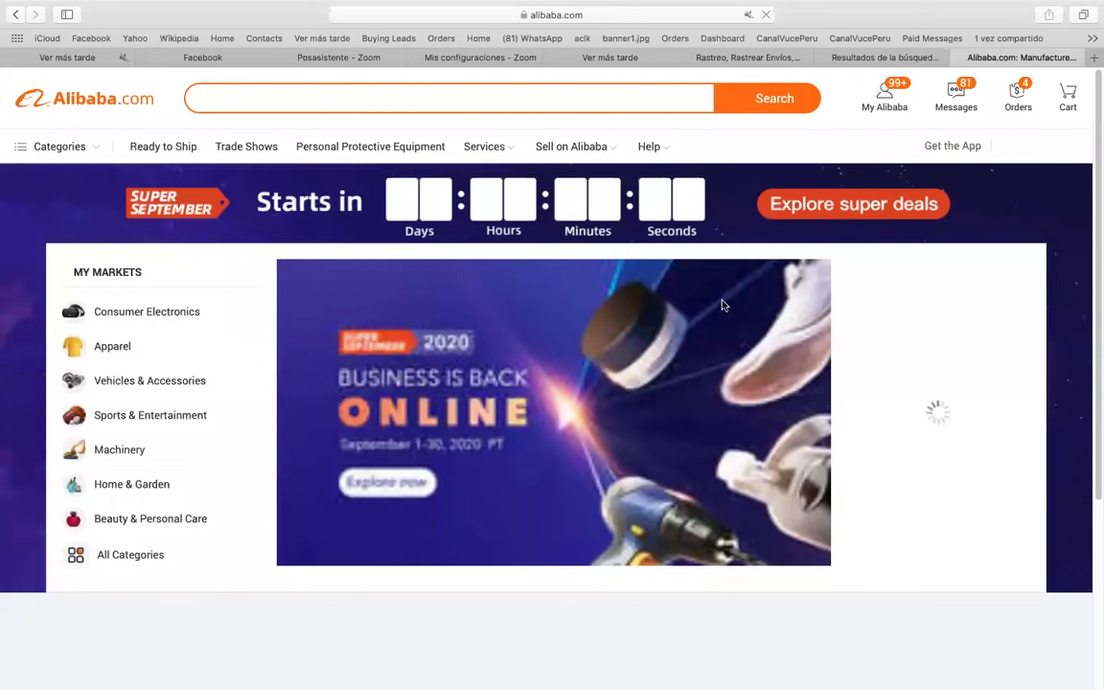
{"action": "scroll", "coordinate": [722, 307], "scroll_direction": "down", "scroll_amount": 3}
{"action": "scroll", "coordinate": [883, 238], "scroll_direction": "up", "scroll_amount": 3}
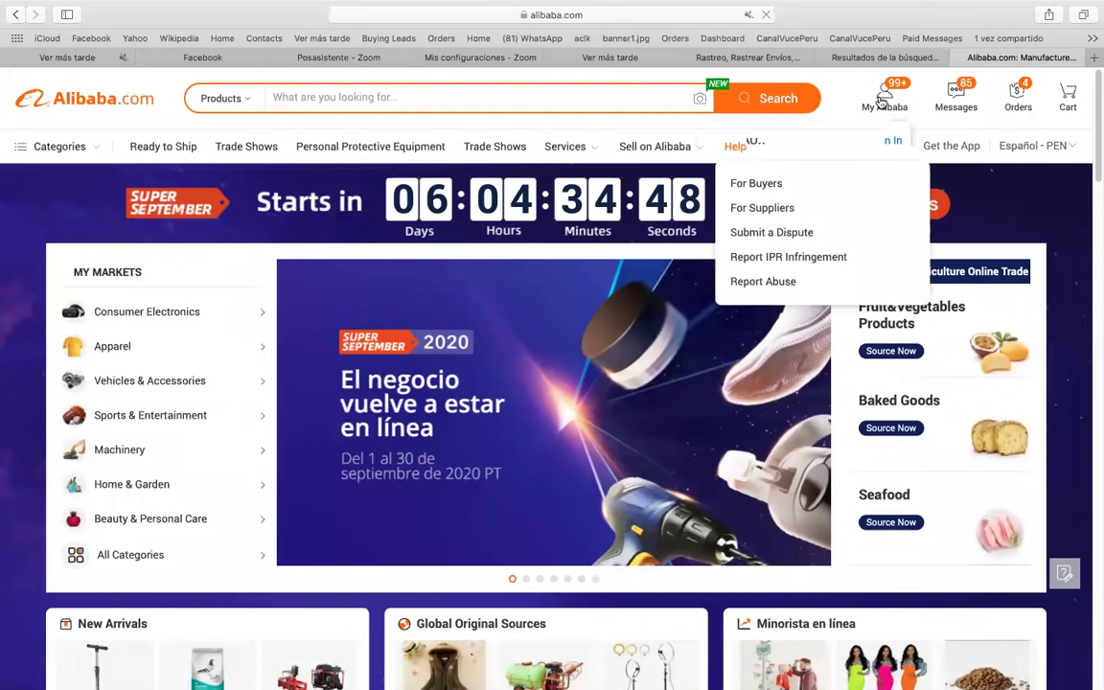
{"action": "mouse_move", "coordinate": [883, 99]}
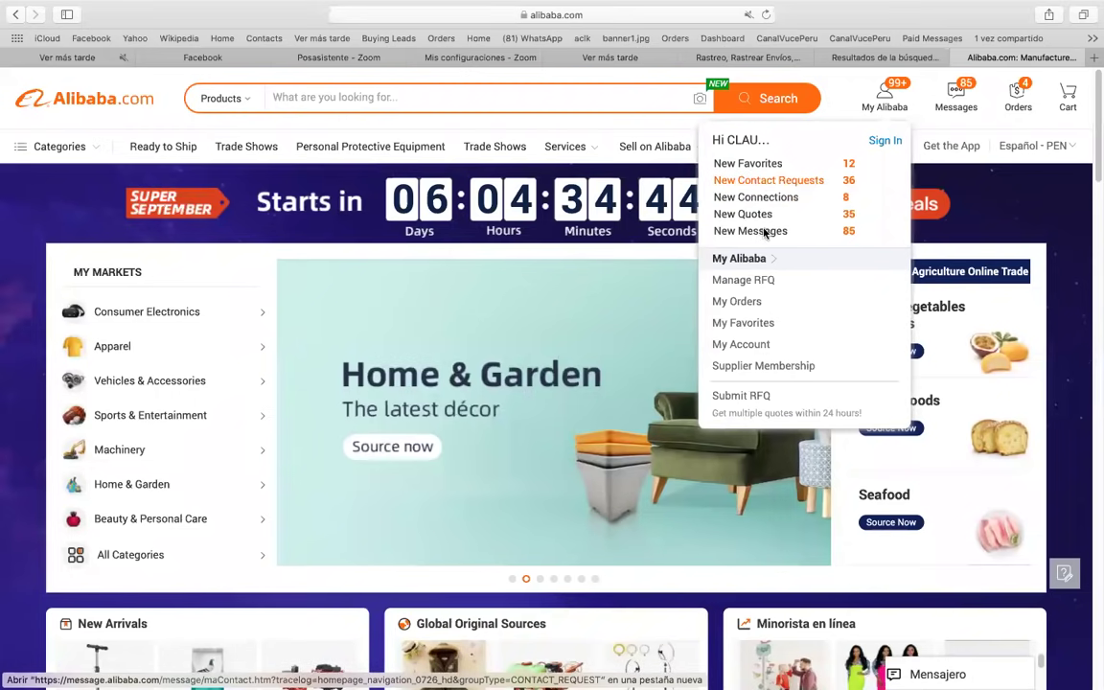
{"action": "left_click", "coordinate": [762, 232]}
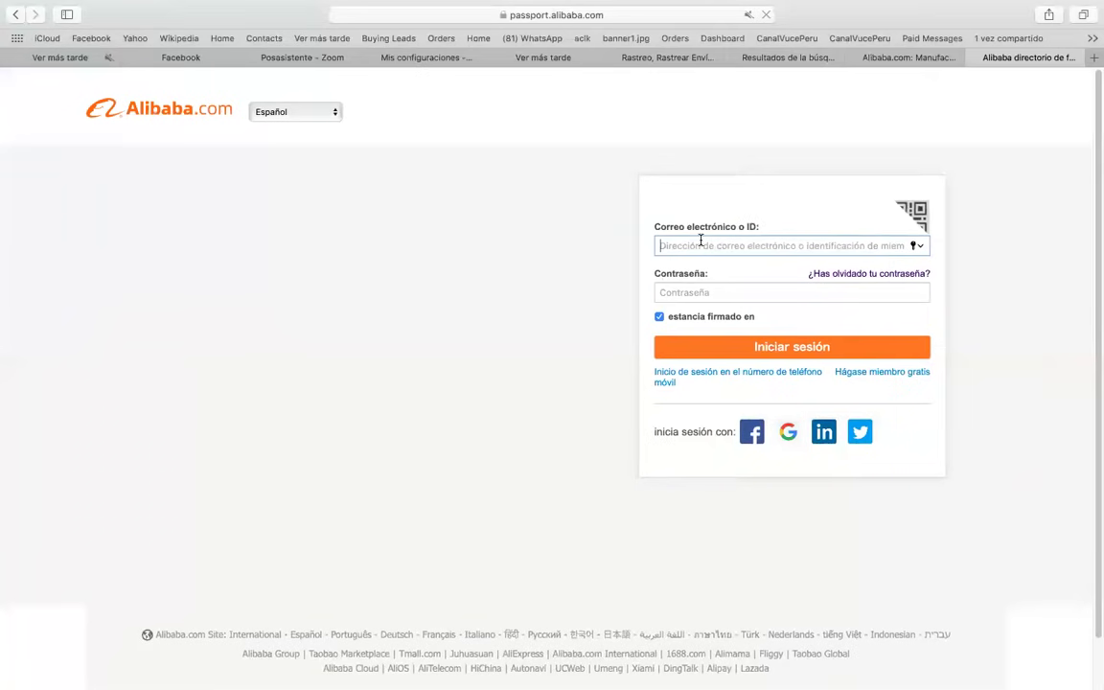
Sign in to Alibaba with the saved account from autofill
{"action": "type", "text": "claudia"}
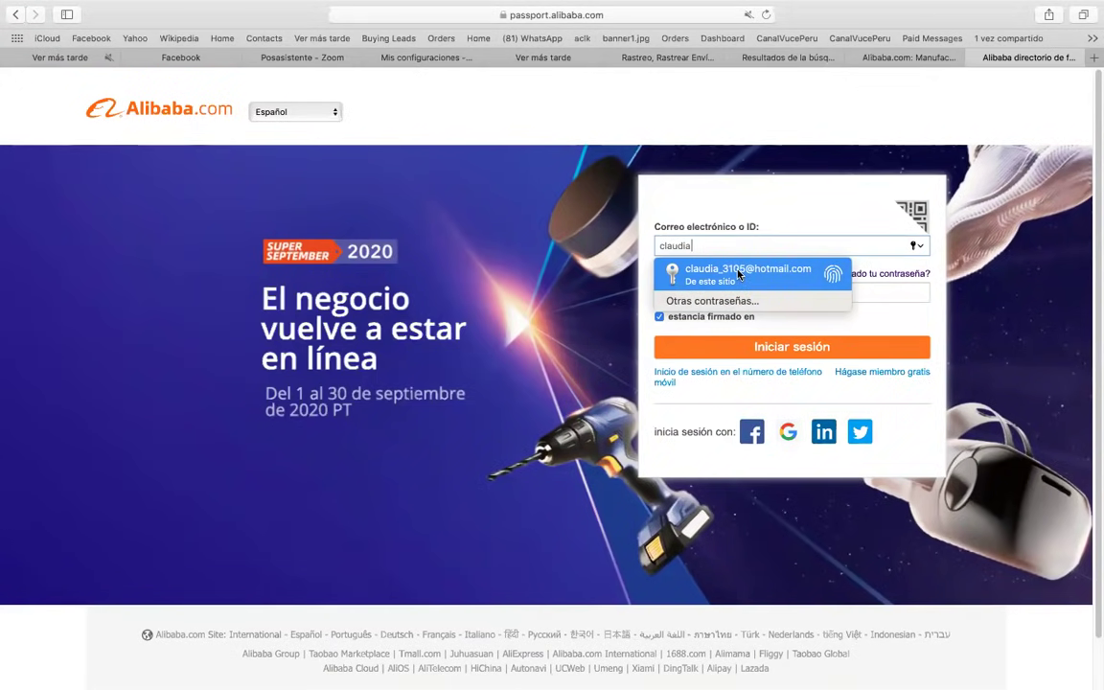
{"action": "left_click", "coordinate": [732, 278]}
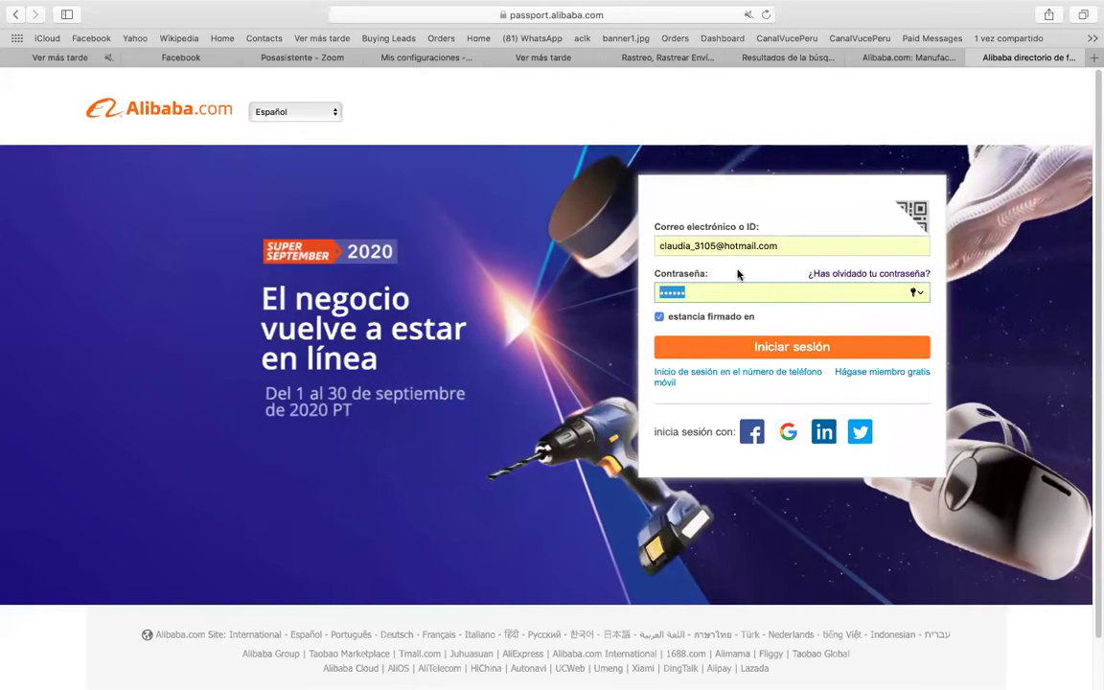
{"action": "left_click", "coordinate": [856, 353]}
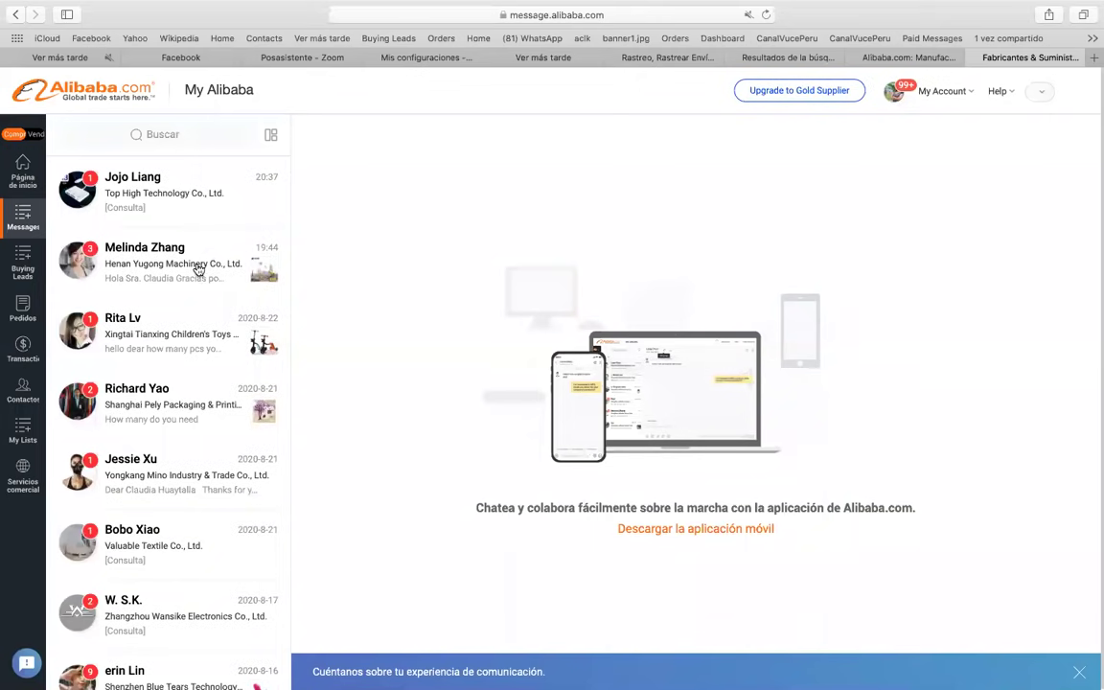
Move past the Top High Technology and Henan Yugong chats to the 100-unit children's scooter inquiry
{"action": "left_click", "coordinate": [134, 208]}
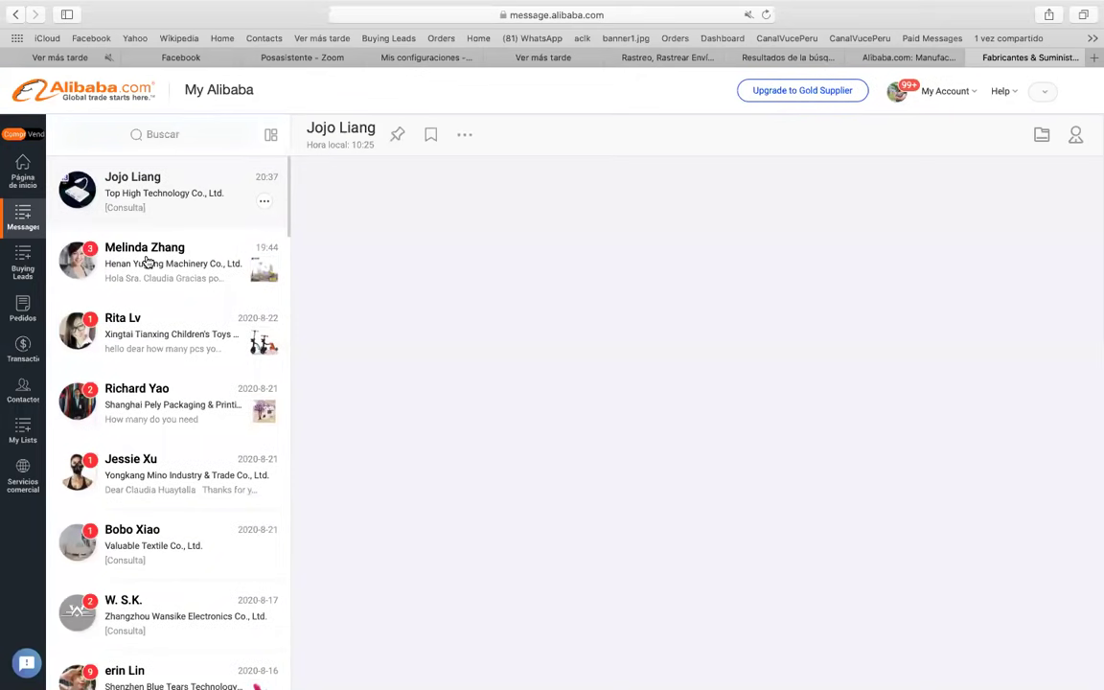
{"action": "left_click", "coordinate": [133, 237]}
{"action": "left_click", "coordinate": [134, 332]}
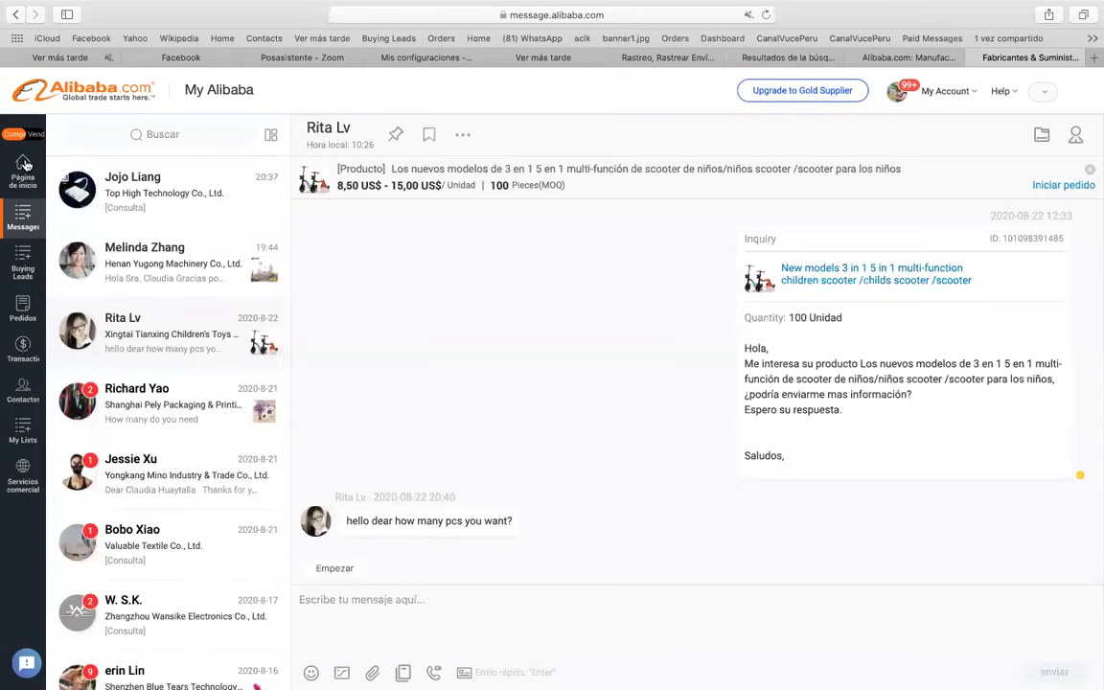
View the Top High Technology adapter conversation, then return to the Alibaba homepage
{"action": "left_click", "coordinate": [155, 205]}
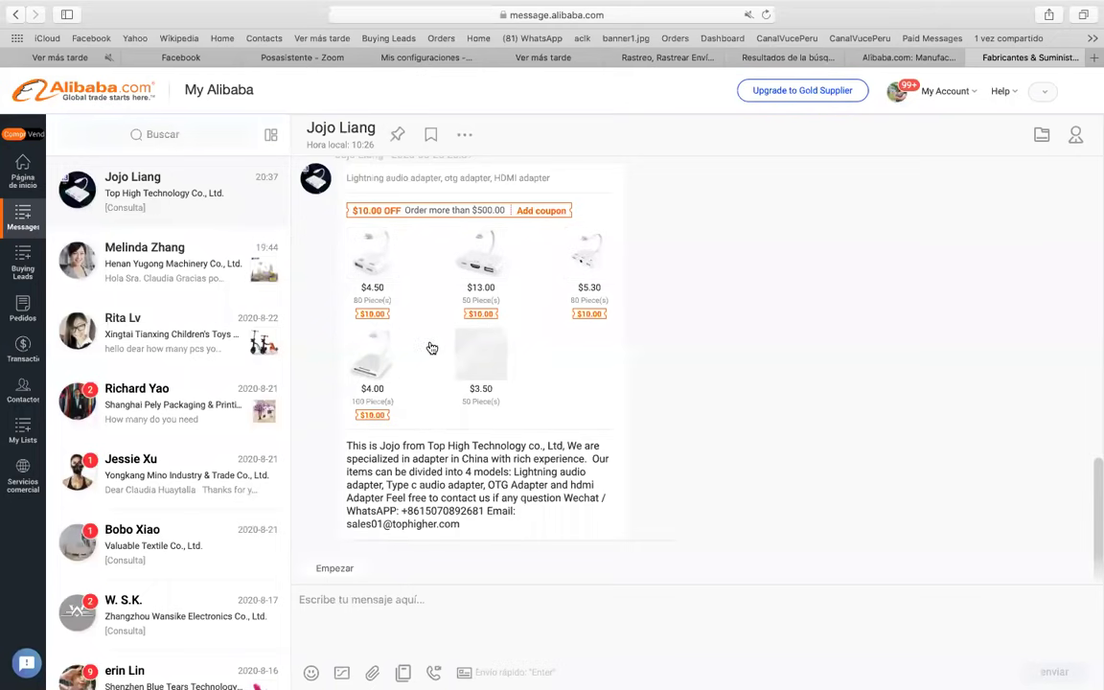
{"action": "scroll", "coordinate": [232, 377], "scroll_direction": "down", "scroll_amount": 10}
{"action": "scroll", "coordinate": [200, 374], "scroll_direction": "down", "scroll_amount": 10}
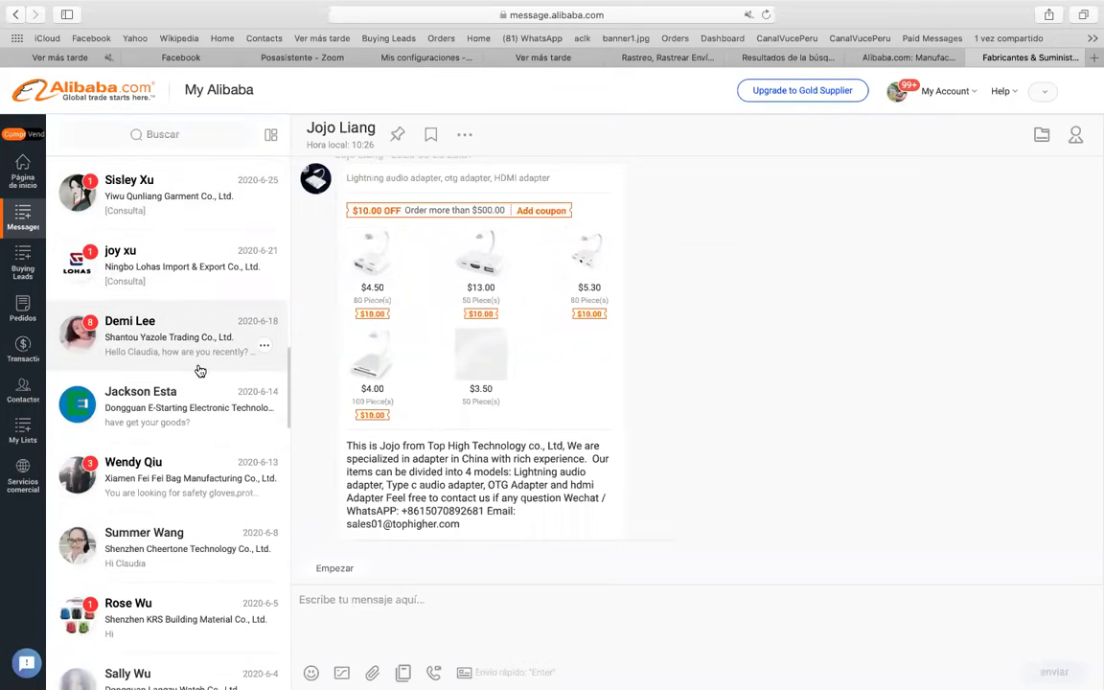
{"action": "scroll", "coordinate": [199, 373], "scroll_direction": "down", "scroll_amount": 10}
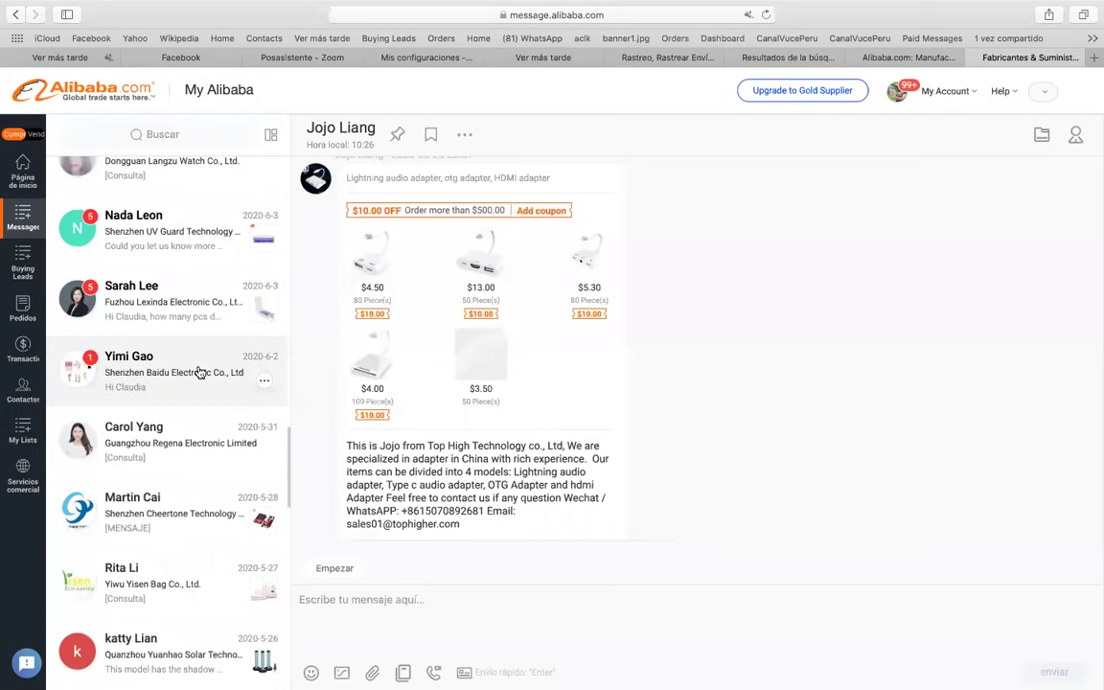
{"action": "scroll", "coordinate": [191, 370], "scroll_direction": "down", "scroll_amount": 10}
{"action": "scroll", "coordinate": [172, 314], "scroll_direction": "down", "scroll_amount": 3}
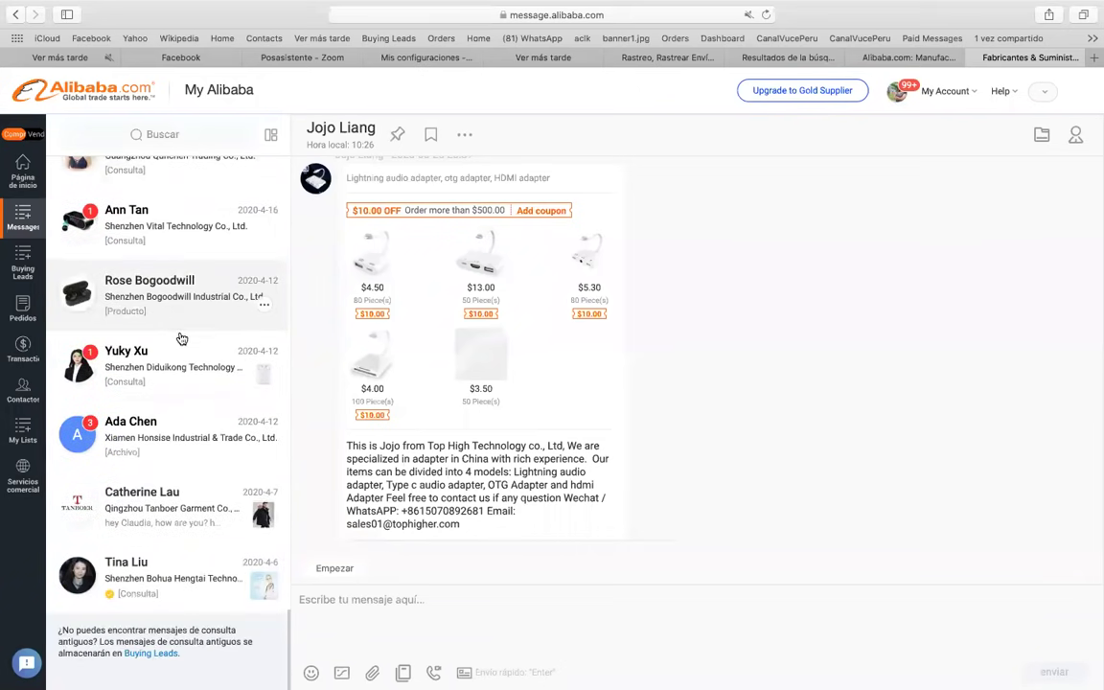
{"action": "scroll", "coordinate": [178, 339], "scroll_direction": "up", "scroll_amount": 10}
{"action": "scroll", "coordinate": [180, 340], "scroll_direction": "up", "scroll_amount": 15}
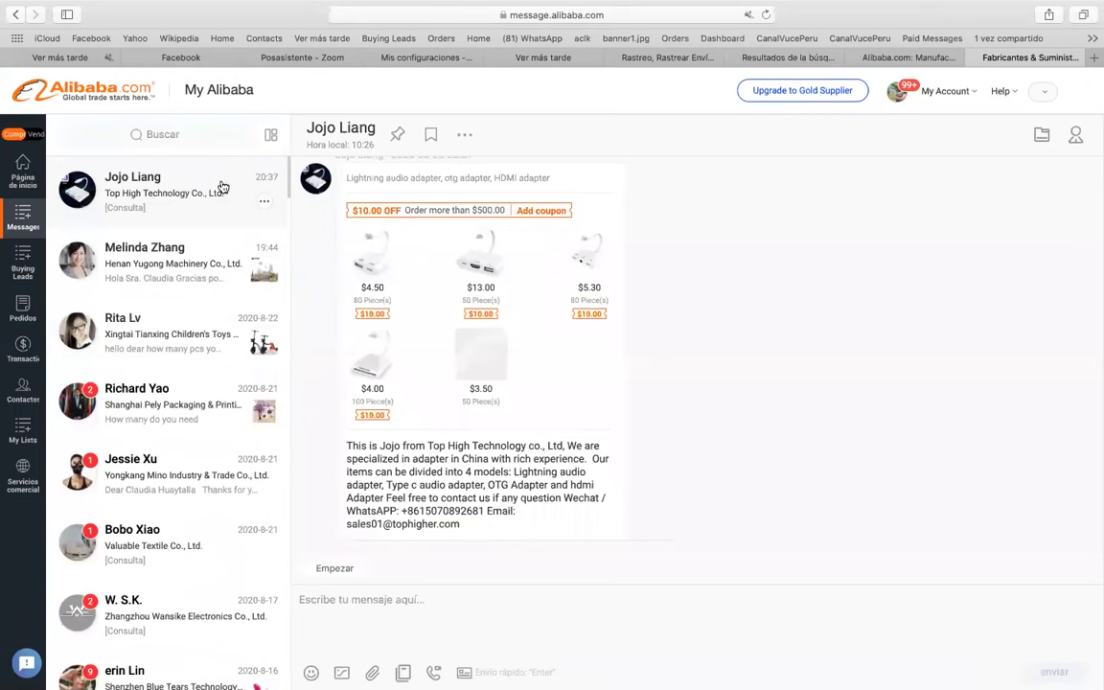
{"action": "left_click", "coordinate": [69, 96]}
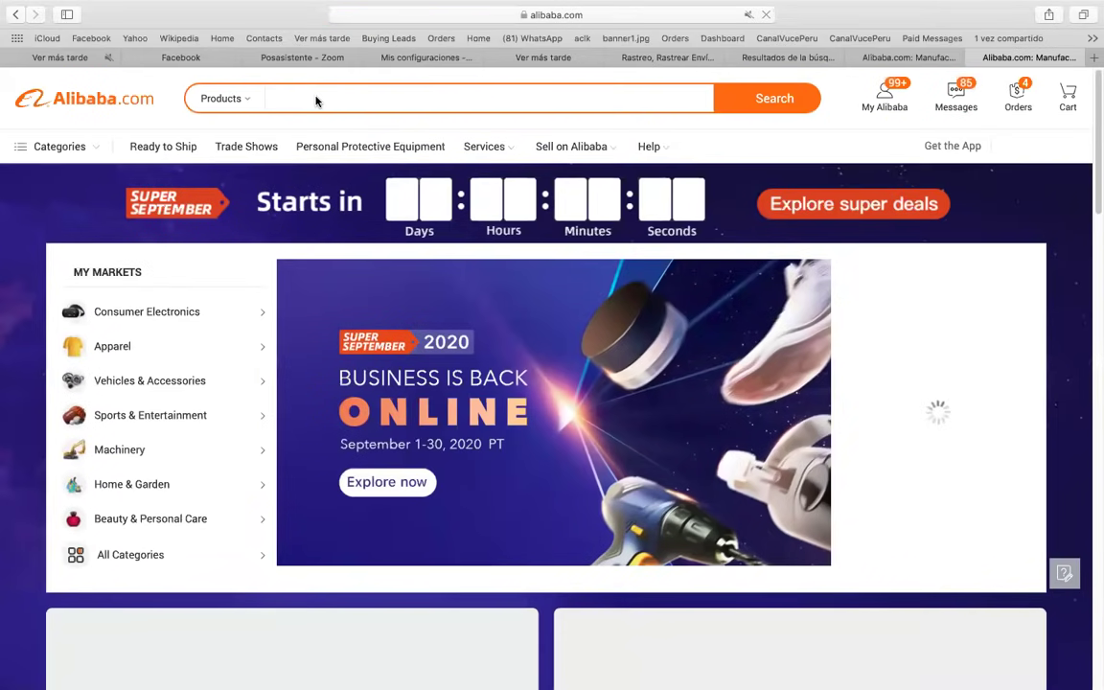
Search Alibaba for 'relojes con luces' and browse the 1139 results
{"action": "left_click", "coordinate": [325, 97]}
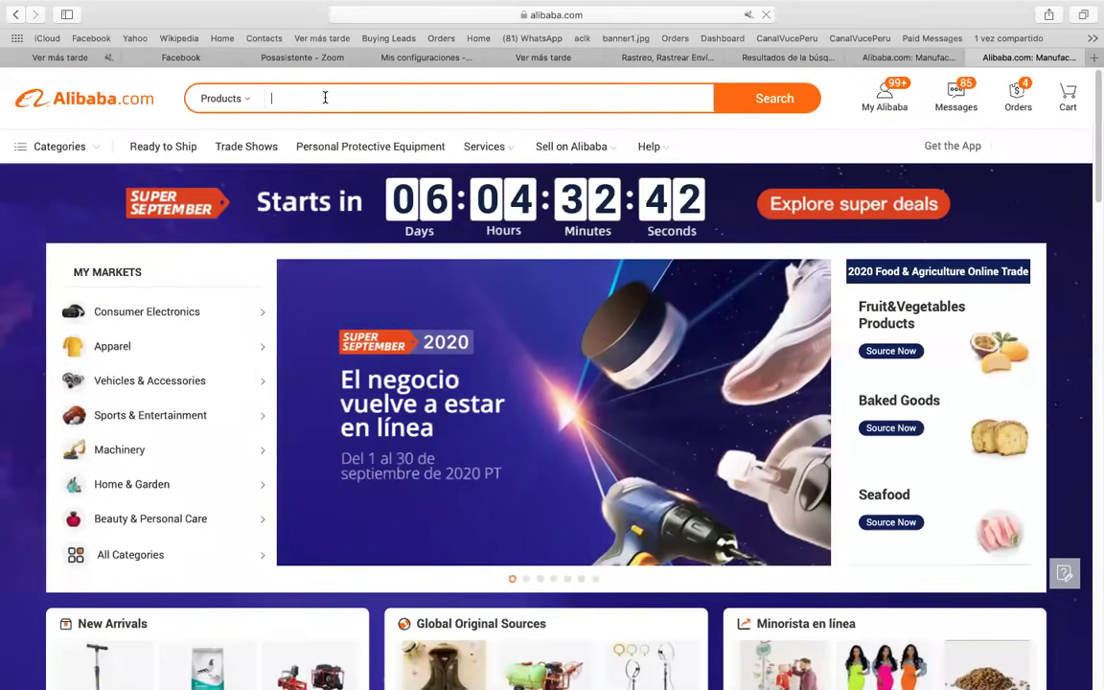
{"action": "type", "text": "relojes "}
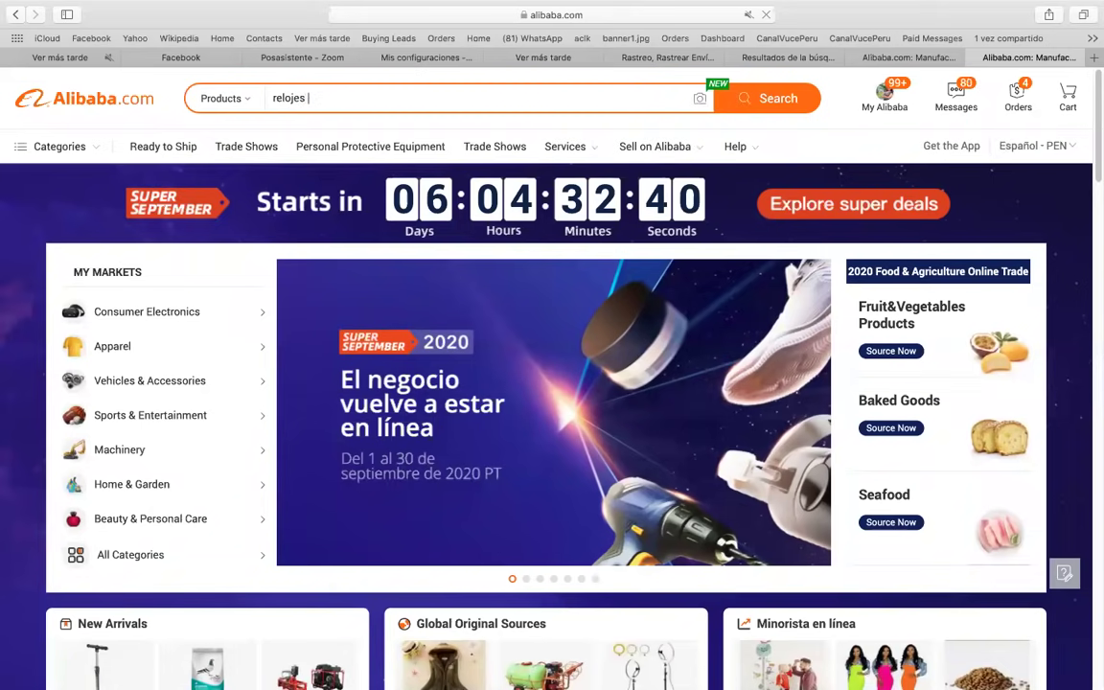
{"action": "type", "text": "co"}
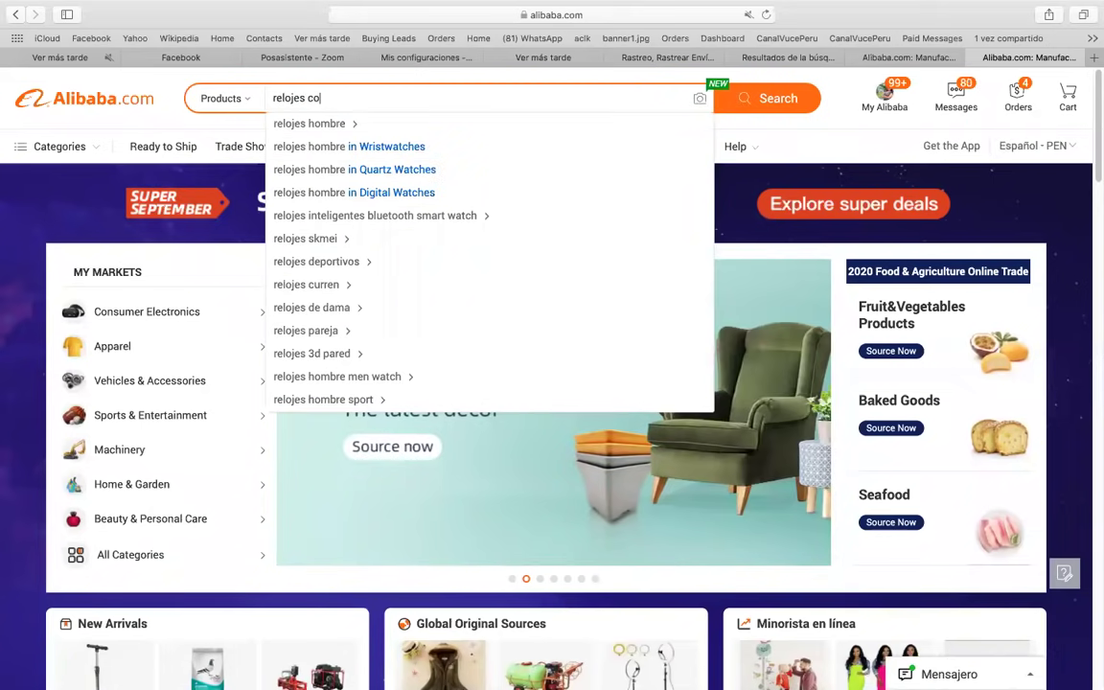
{"action": "type", "text": "n luces"}
{"action": "key", "text": "Return"}
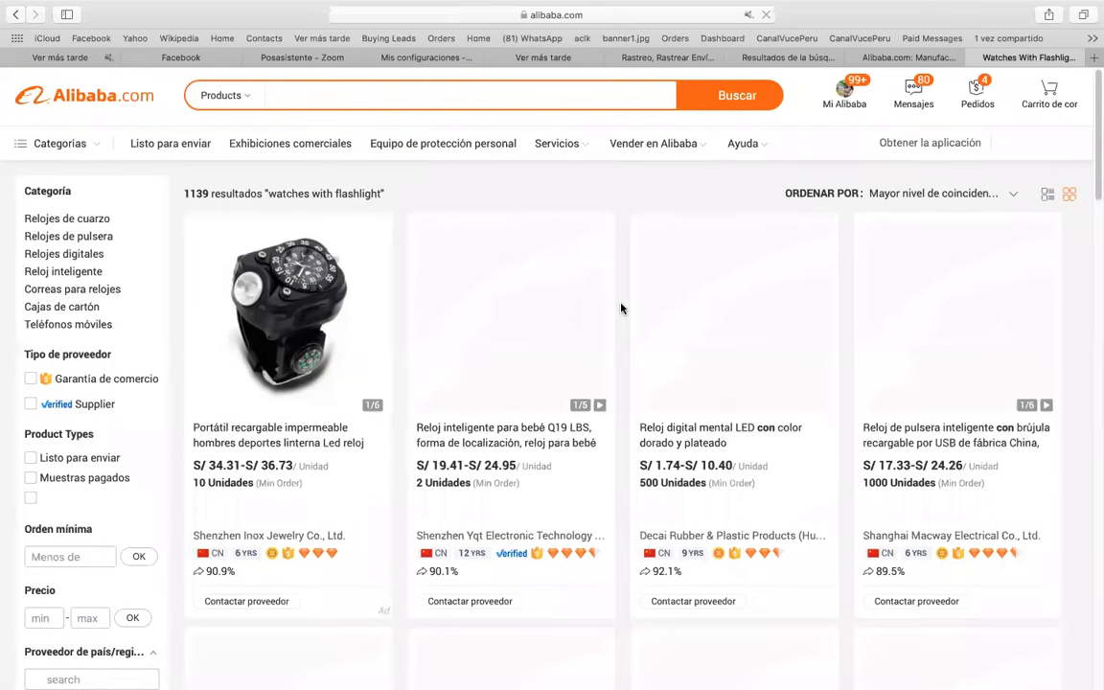
{"action": "scroll", "coordinate": [620, 308], "scroll_direction": "down", "scroll_amount": 3}
{"action": "scroll", "coordinate": [621, 308], "scroll_direction": "down", "scroll_amount": 6}
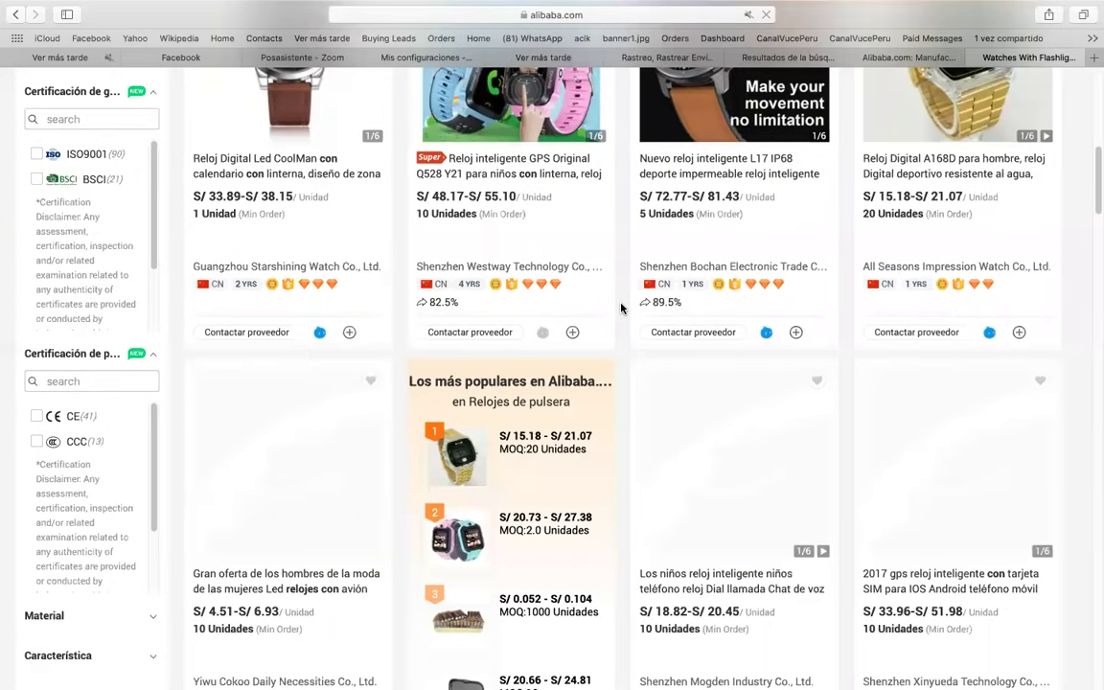
{"action": "scroll", "coordinate": [621, 308], "scroll_direction": "down", "scroll_amount": 9}
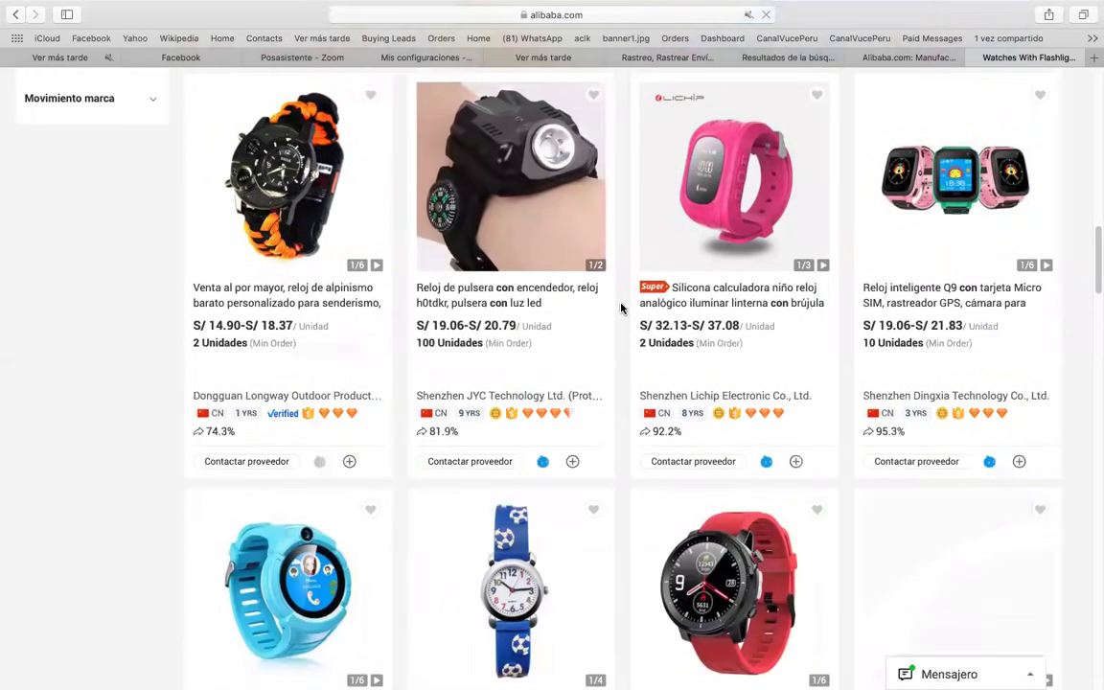
{"action": "scroll", "coordinate": [621, 308], "scroll_direction": "down", "scroll_amount": 5}
{"action": "scroll", "coordinate": [621, 307], "scroll_direction": "down", "scroll_amount": 4}
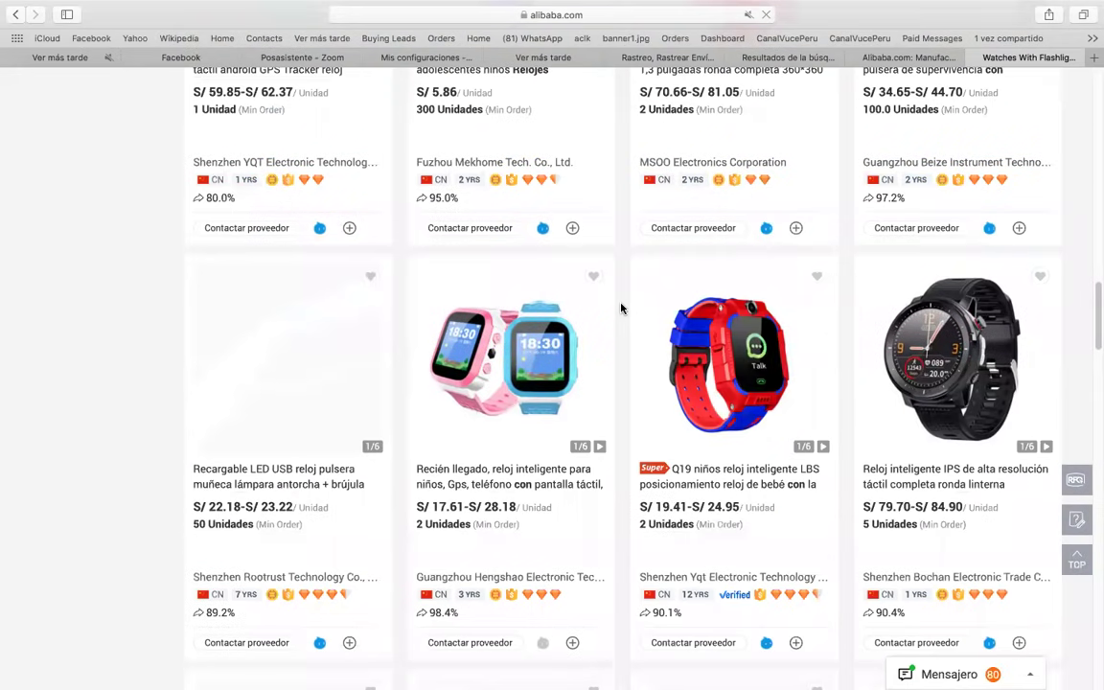
{"action": "scroll", "coordinate": [621, 308], "scroll_direction": "down", "scroll_amount": 8}
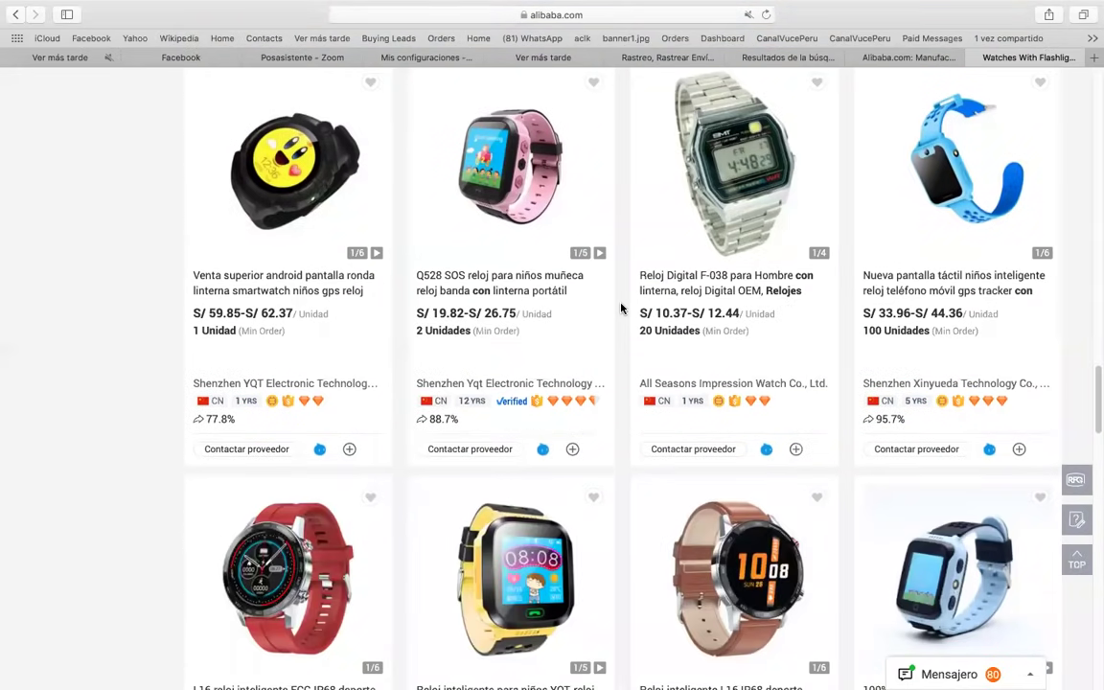
{"action": "scroll", "coordinate": [621, 307], "scroll_direction": "down", "scroll_amount": 20}
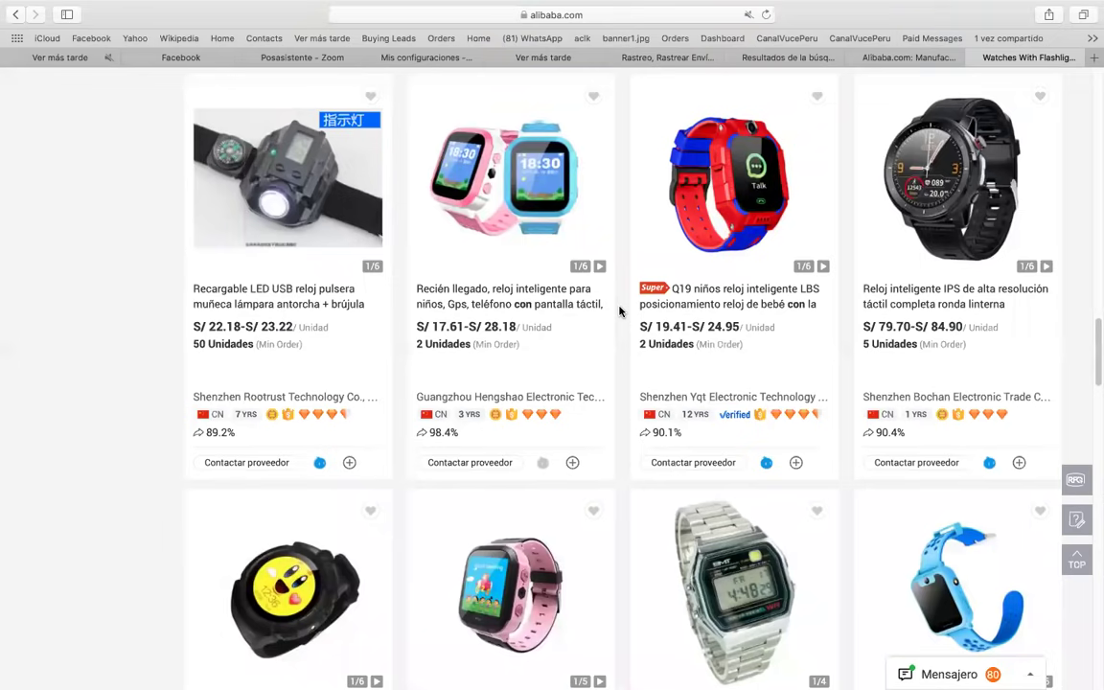
{"action": "scroll", "coordinate": [565, 280], "scroll_direction": "up", "scroll_amount": 20}
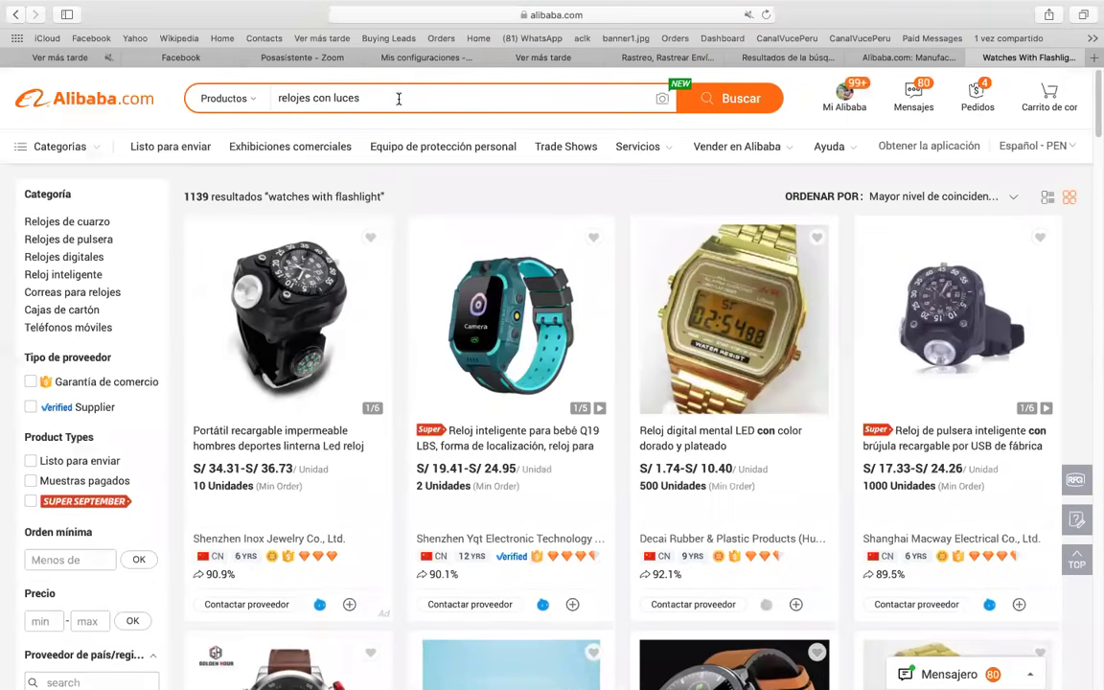
Change the search to 'relojes con luz' and browse the 28176 LED watch results
{"action": "key", "text": "BackSpace"}
{"action": "key", "text": "BackSpace"}
{"action": "key", "text": "BackSpace"}
{"action": "key", "text": "BackSpace"}
{"action": "type", "text": "uz"}
{"action": "key", "text": "Return"}
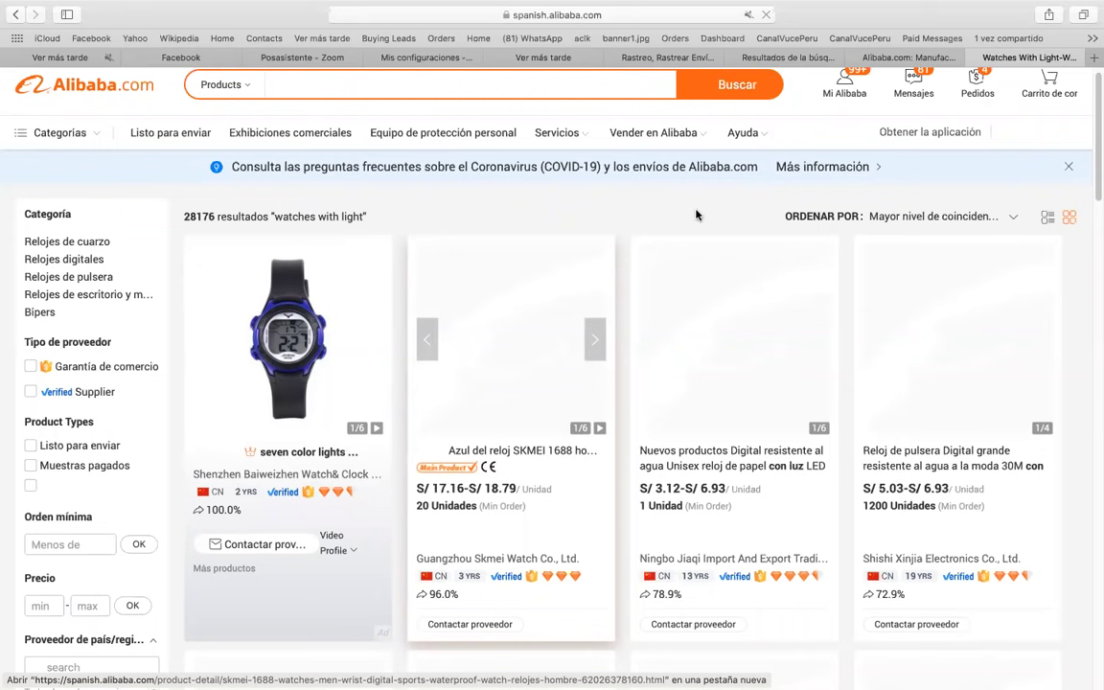
{"action": "scroll", "coordinate": [697, 215], "scroll_direction": "down", "scroll_amount": 3}
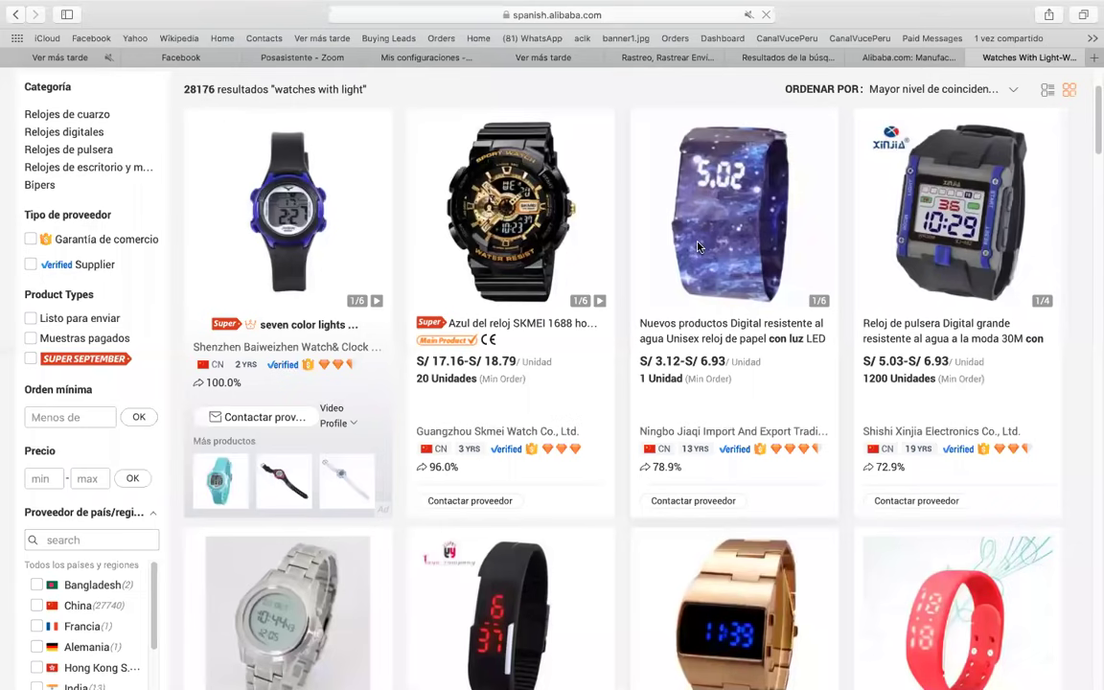
{"action": "scroll", "coordinate": [696, 247], "scroll_direction": "down", "scroll_amount": 10}
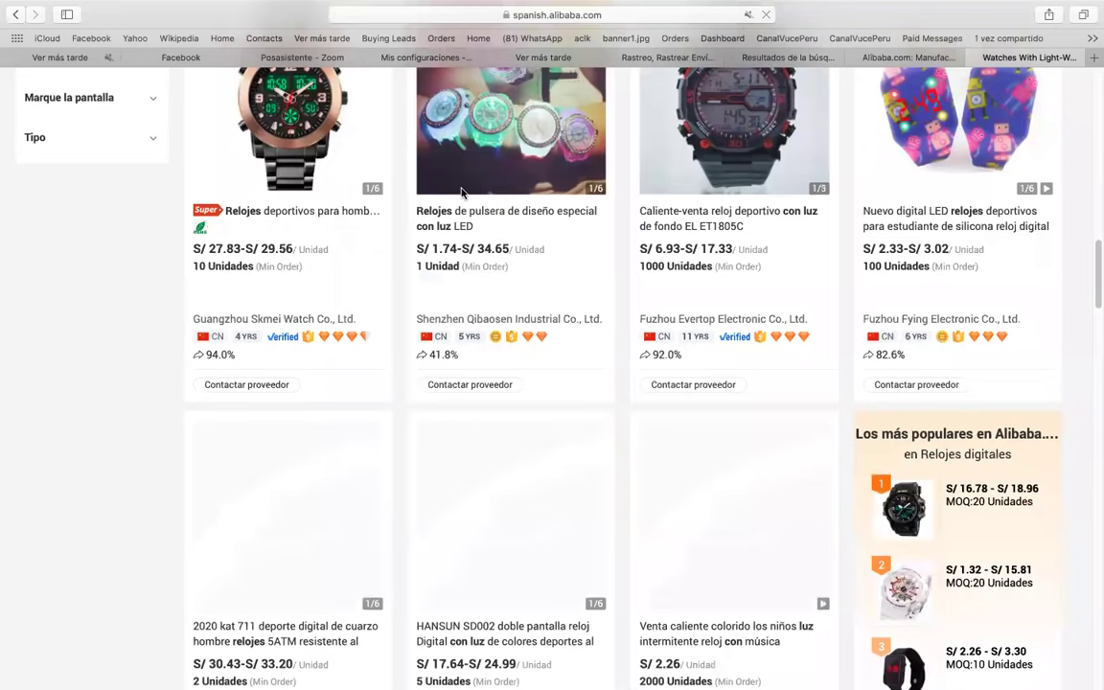
Open the 'Relojes de pulsera de diseño especial con luz LED' listing in a new tab and review its photos
{"action": "key", "text": "super+t"}
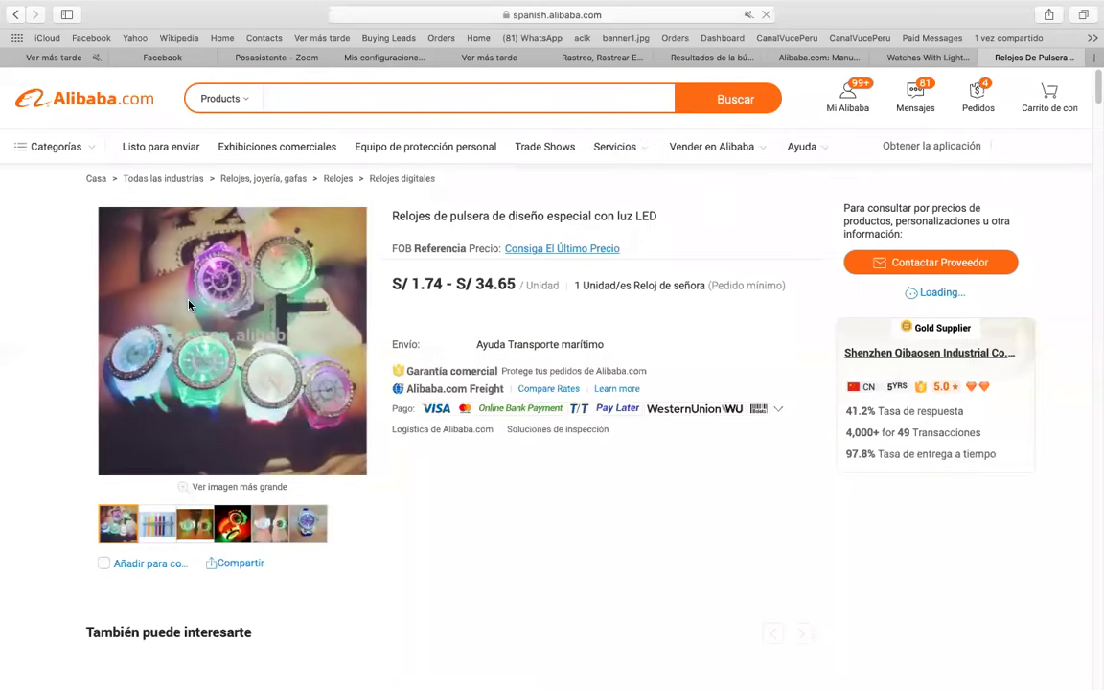
{"action": "scroll", "coordinate": [245, 268], "scroll_direction": "down", "scroll_amount": 3}
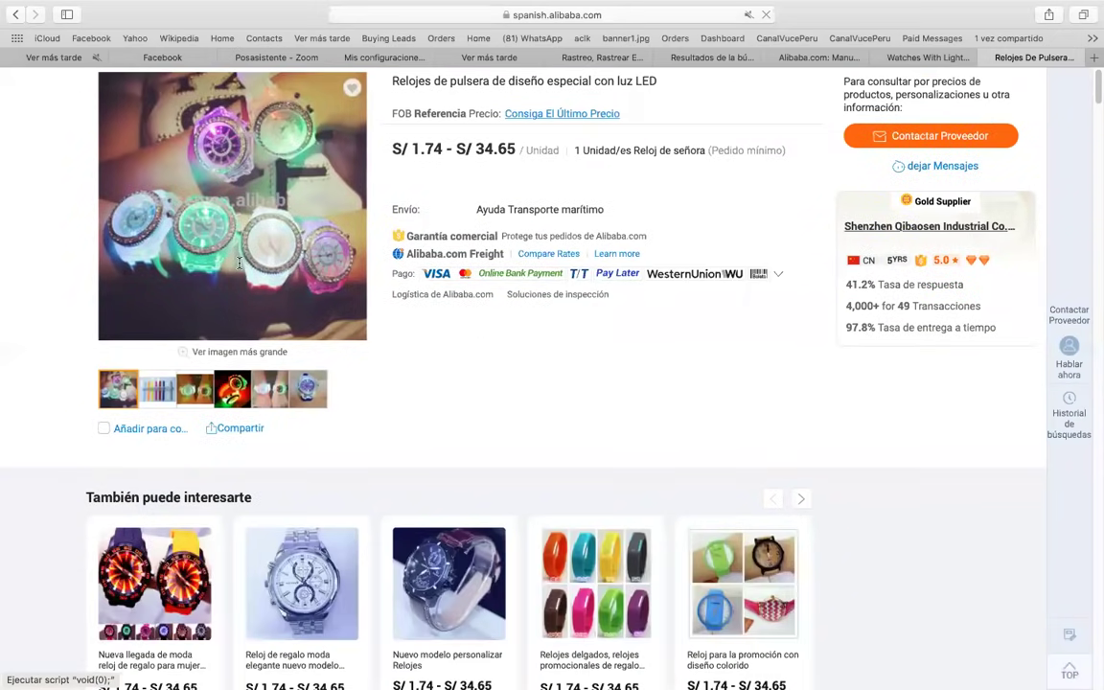
{"action": "scroll", "coordinate": [220, 273], "scroll_direction": "up", "scroll_amount": 3}
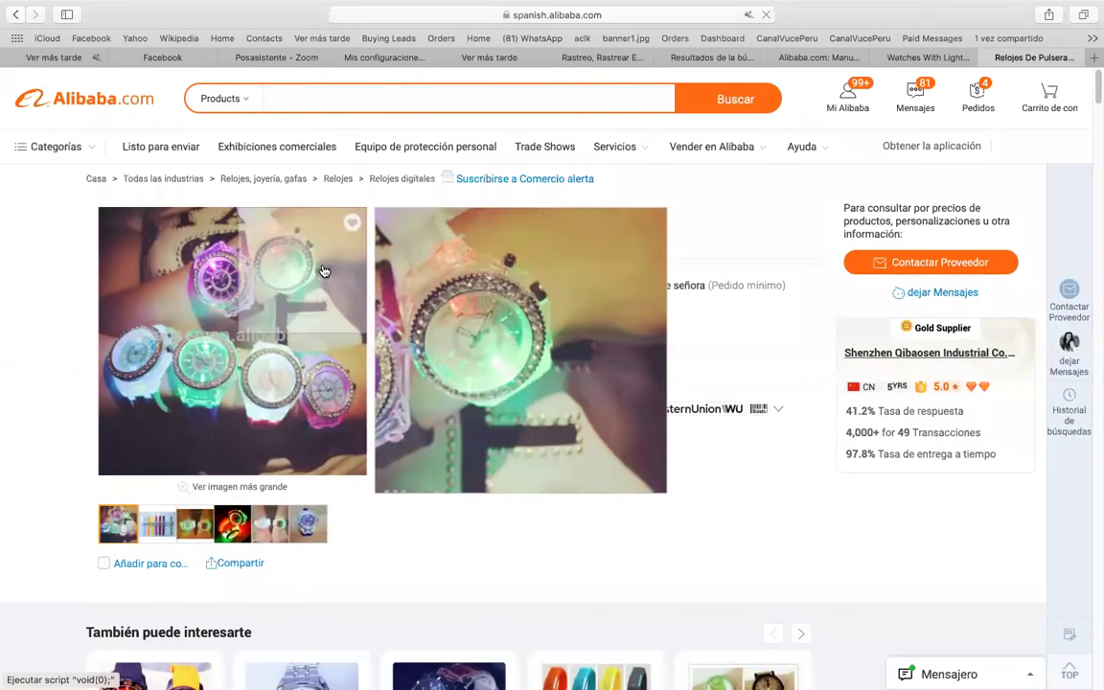
{"action": "scroll", "coordinate": [322, 274], "scroll_direction": "down", "scroll_amount": 10}
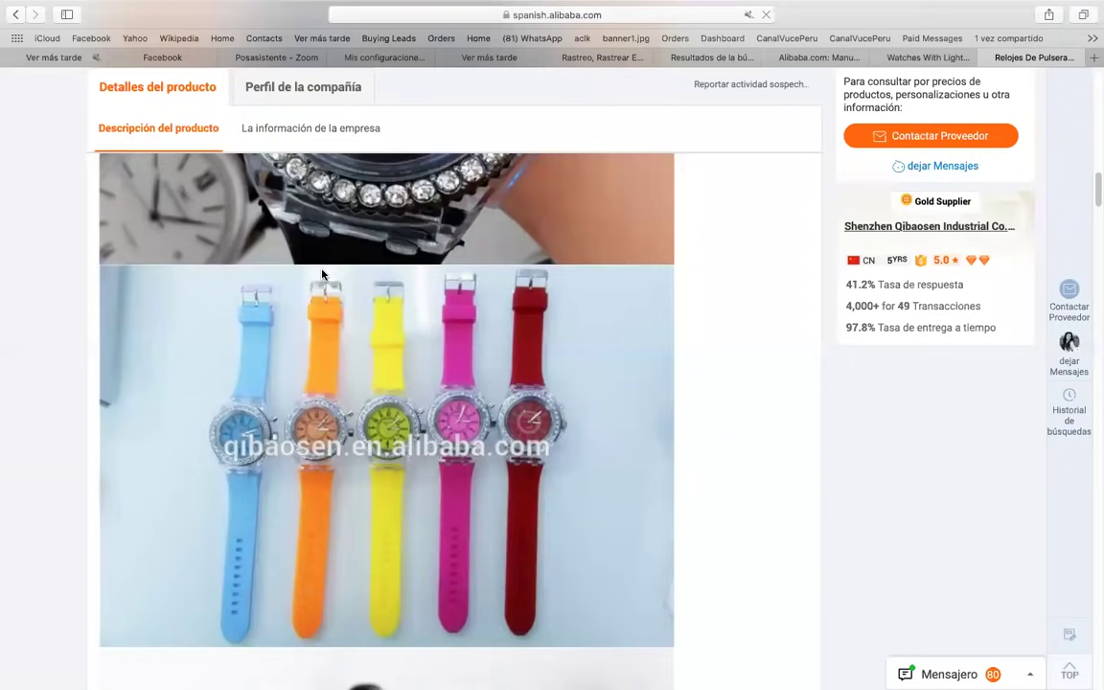
{"action": "scroll", "coordinate": [322, 274], "scroll_direction": "down", "scroll_amount": 10}
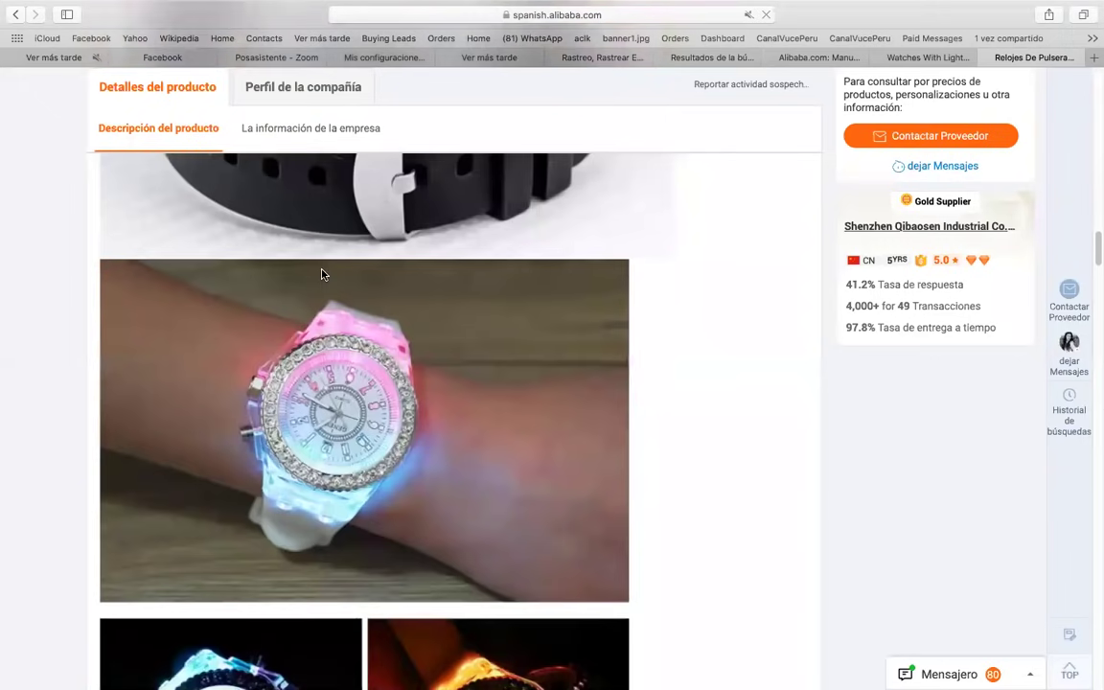
{"action": "scroll", "coordinate": [370, 300], "scroll_direction": "down", "scroll_amount": 6}
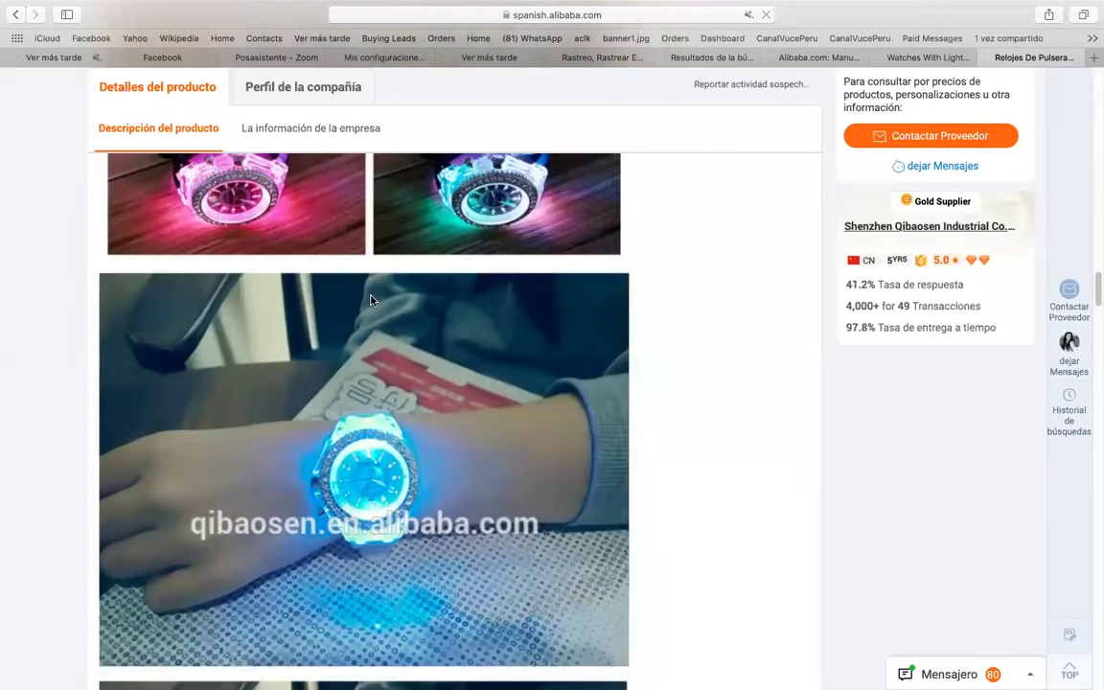
{"action": "scroll", "coordinate": [372, 300], "scroll_direction": "down", "scroll_amount": 5}
{"action": "scroll", "coordinate": [374, 300], "scroll_direction": "down", "scroll_amount": 3}
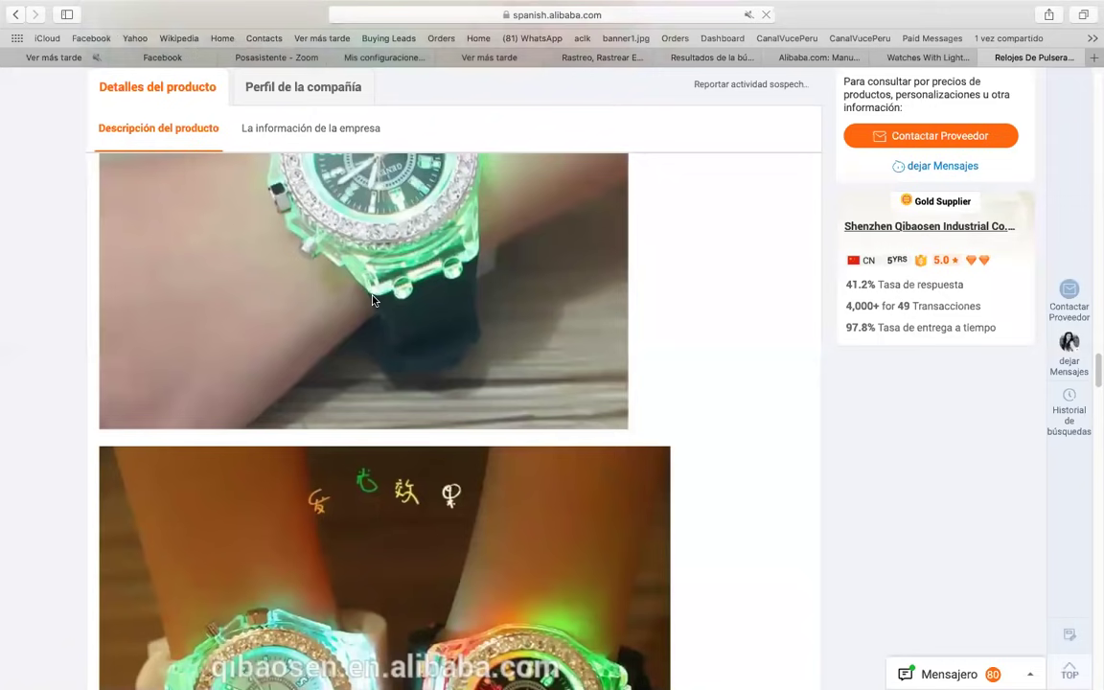
{"action": "scroll", "coordinate": [372, 300], "scroll_direction": "down", "scroll_amount": 5}
{"action": "scroll", "coordinate": [374, 300], "scroll_direction": "down", "scroll_amount": 5}
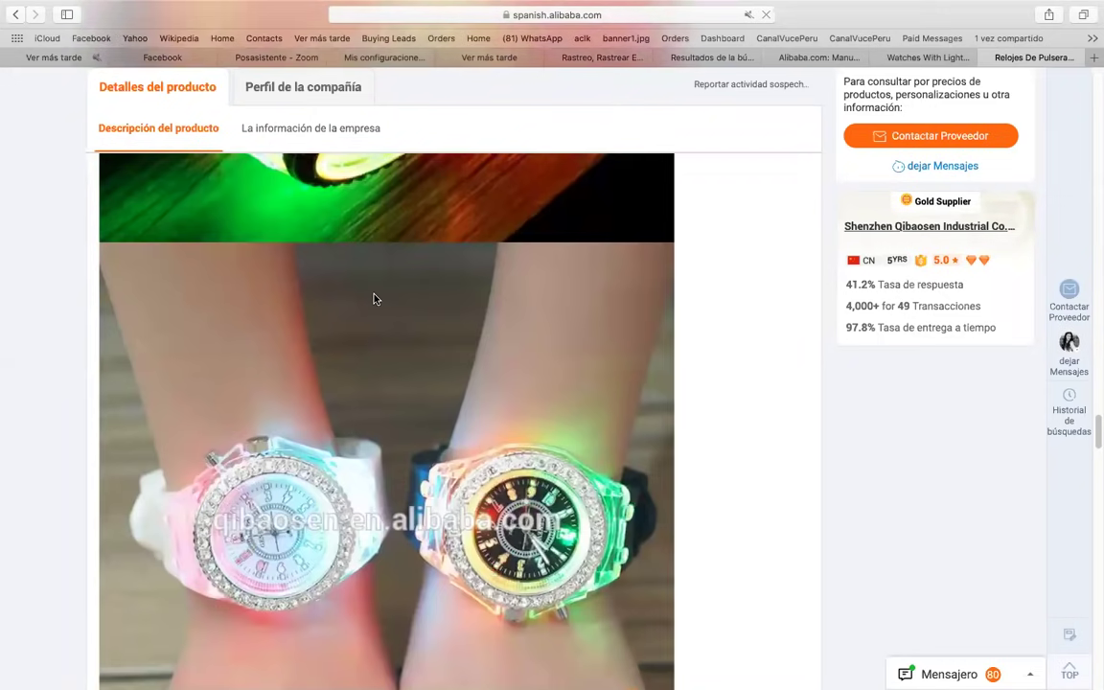
{"action": "scroll", "coordinate": [374, 297], "scroll_direction": "down", "scroll_amount": 5}
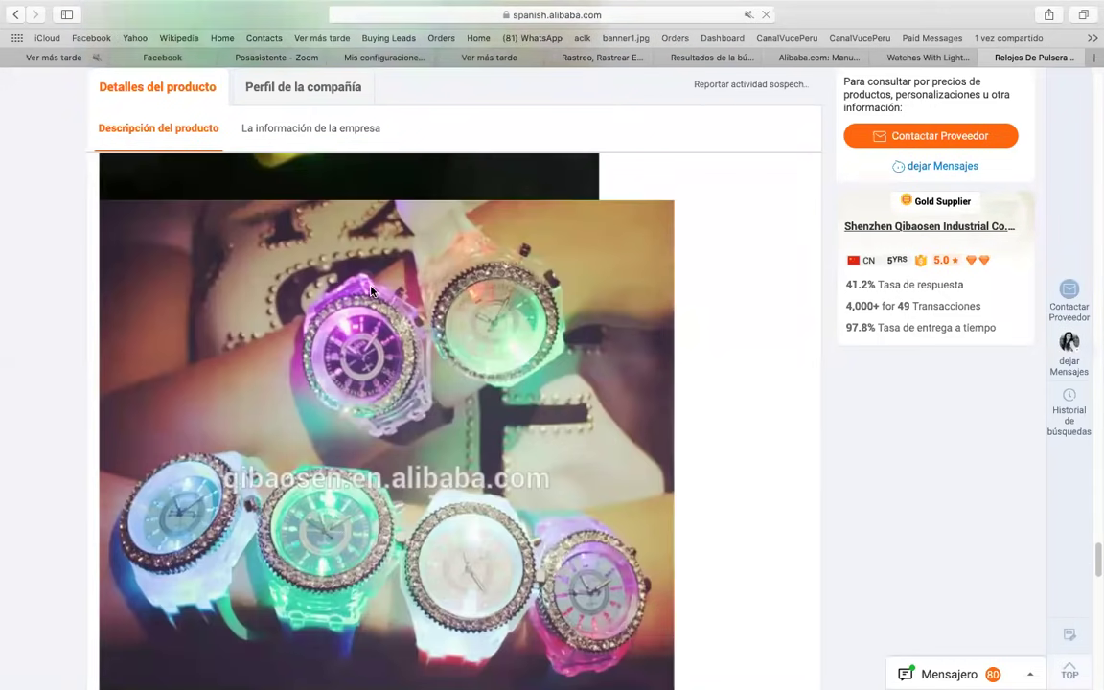
{"action": "scroll", "coordinate": [371, 293], "scroll_direction": "down", "scroll_amount": 2}
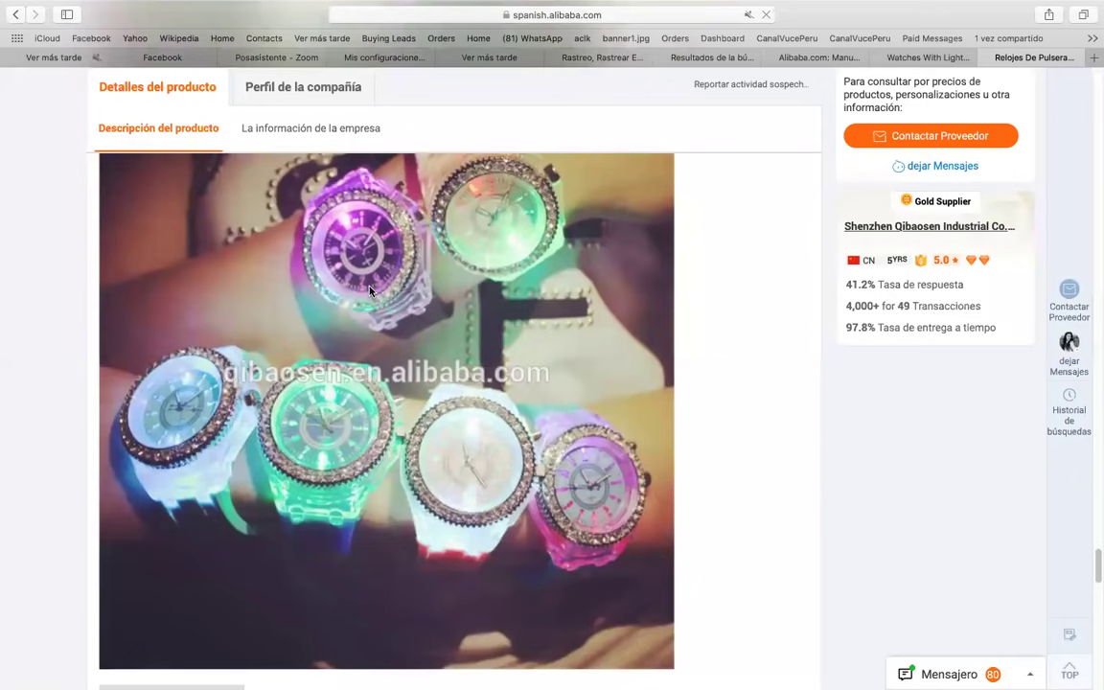
{"action": "scroll", "coordinate": [387, 374], "scroll_direction": "down", "scroll_amount": 5}
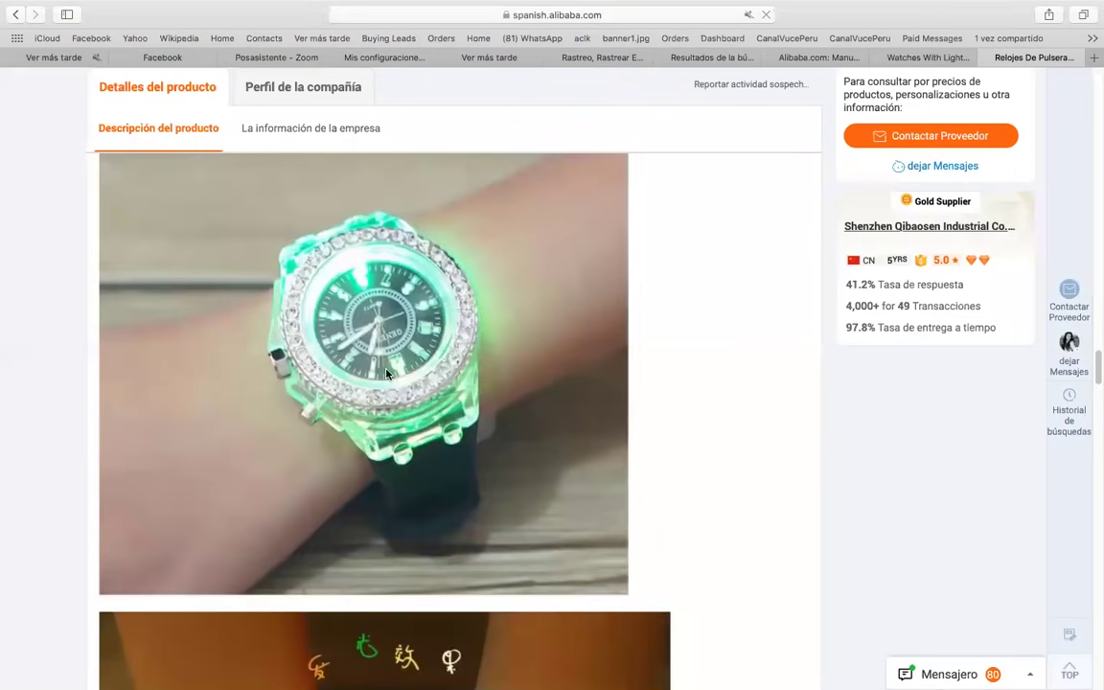
{"action": "scroll", "coordinate": [388, 369], "scroll_direction": "up", "scroll_amount": 5}
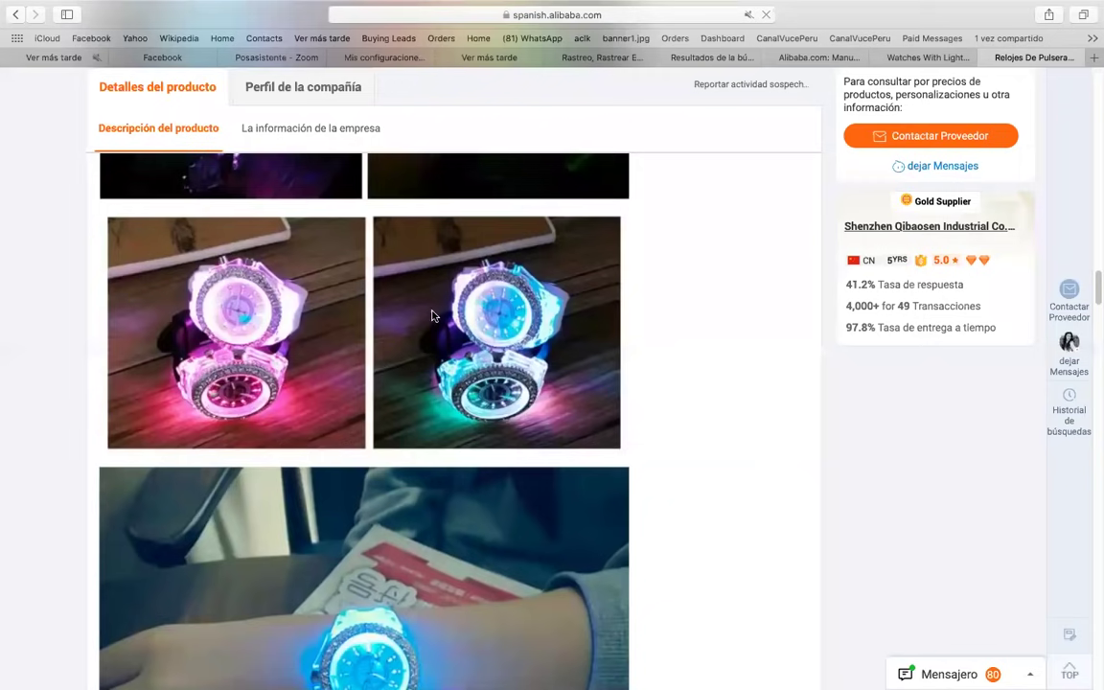
{"action": "scroll", "coordinate": [450, 288], "scroll_direction": "up", "scroll_amount": 15}
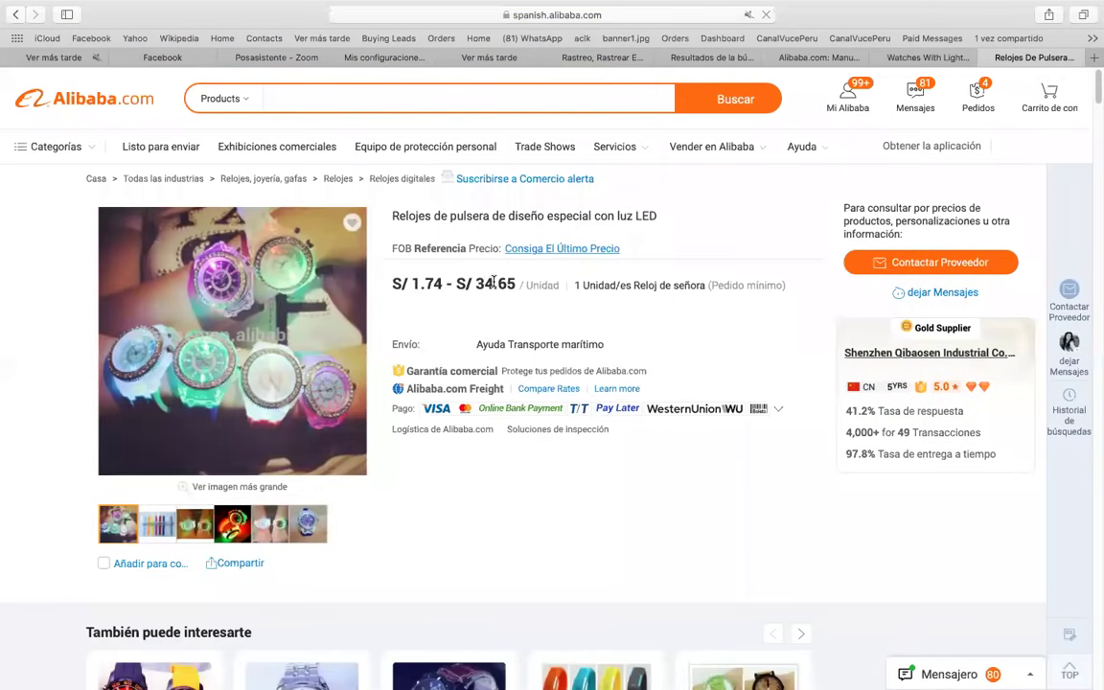
Highlight the lowest unit price, S/ 1.74, in the listing's price range
{"action": "left_click_drag", "start_coordinate": [512, 279], "coordinate": [412, 283]}
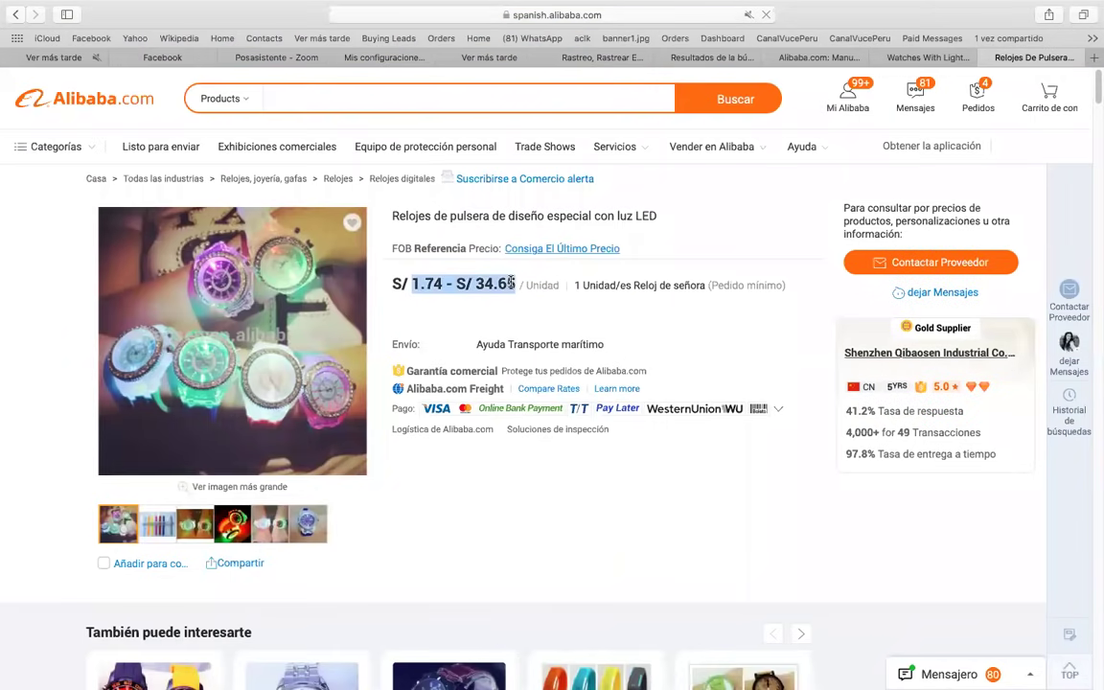
{"action": "left_click", "coordinate": [442, 273]}
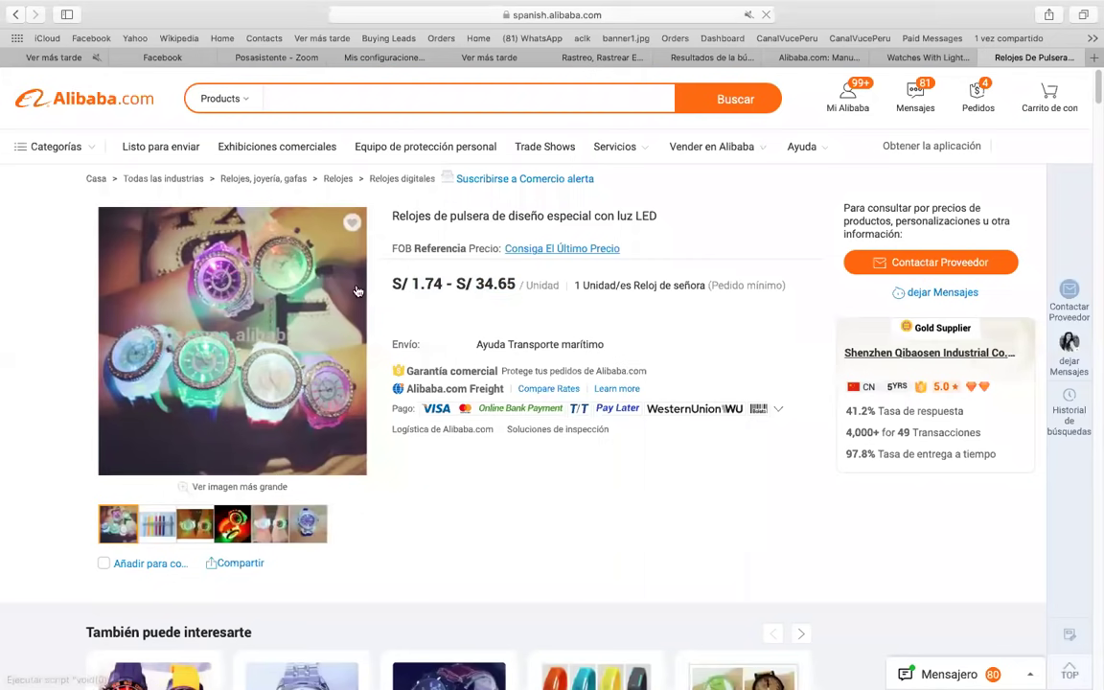
{"action": "left_click_drag", "start_coordinate": [391, 284], "coordinate": [452, 285]}
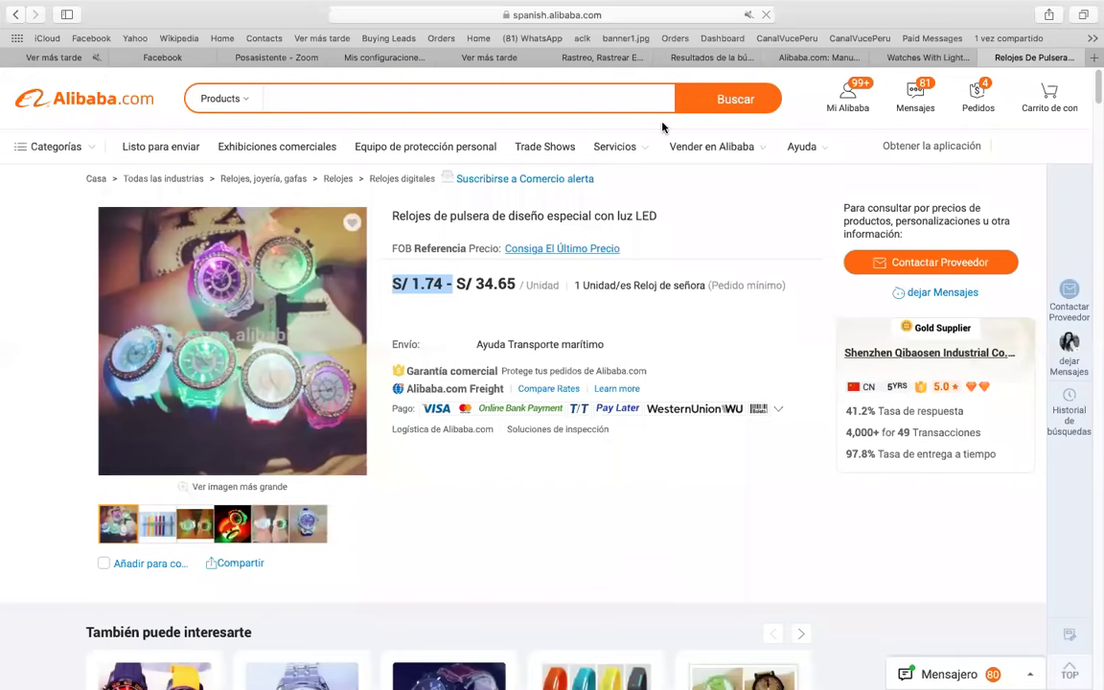
{"action": "mouse_move", "coordinate": [715, 171]}
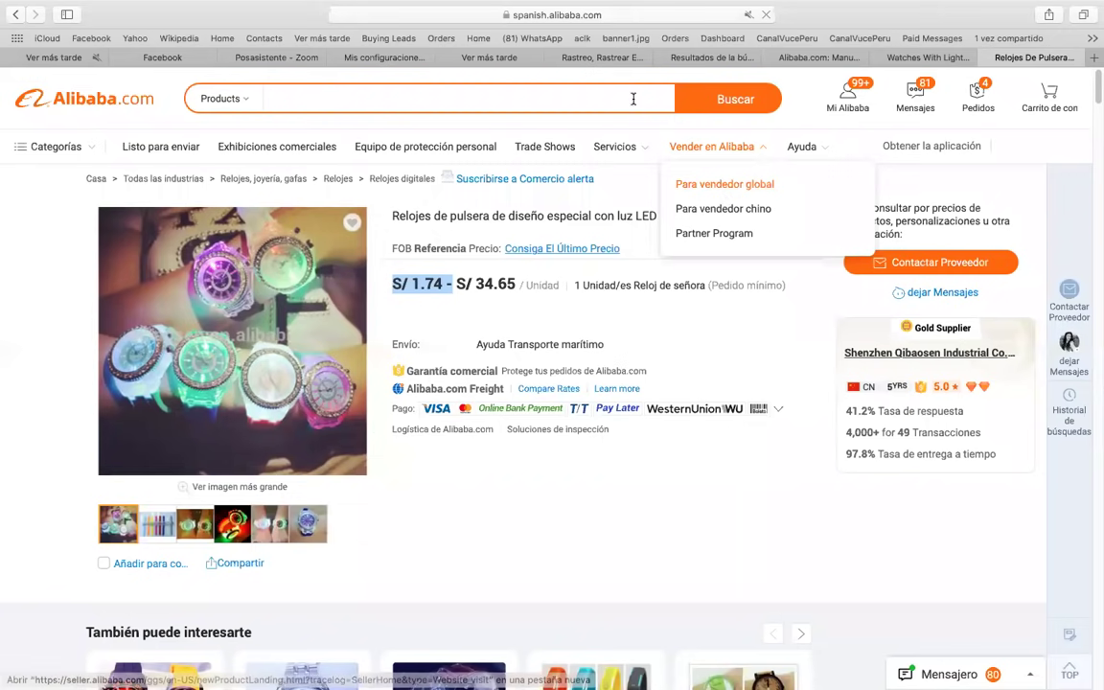
Clear the price highlight and the accidental text selection on the LED watch listing
{"action": "left_click", "coordinate": [360, 454]}
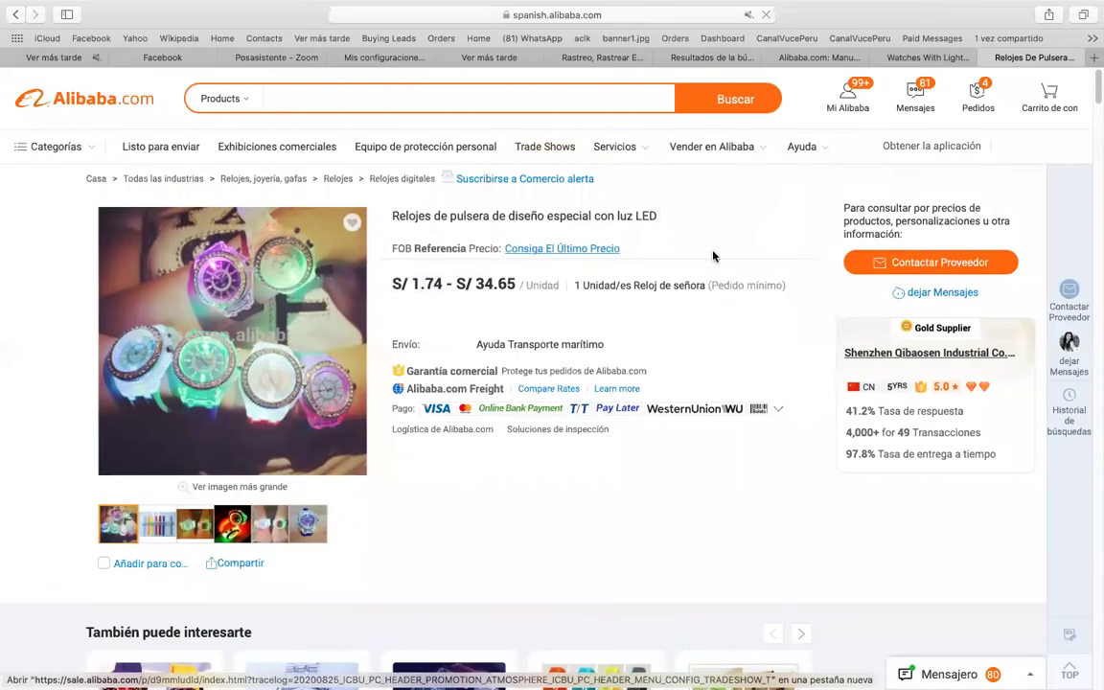
{"action": "scroll", "coordinate": [530, 303], "scroll_direction": "down", "scroll_amount": 2}
{"action": "scroll", "coordinate": [154, 349], "scroll_direction": "up", "scroll_amount": 2}
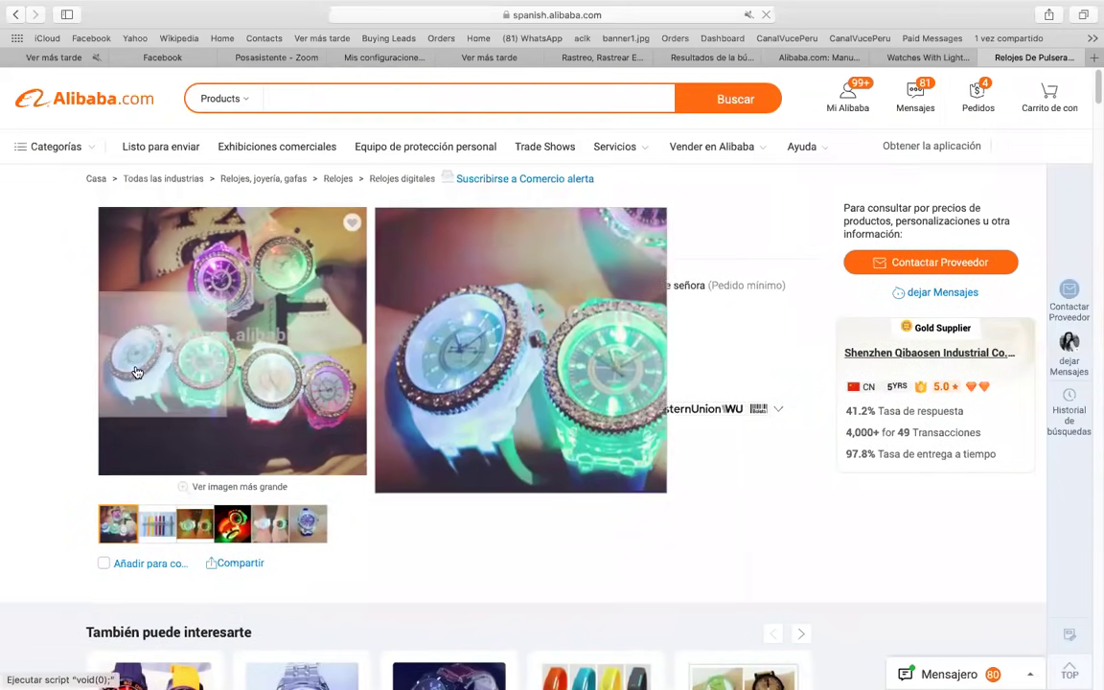
{"action": "left_click_drag", "start_coordinate": [452, 285], "coordinate": [377, 276]}
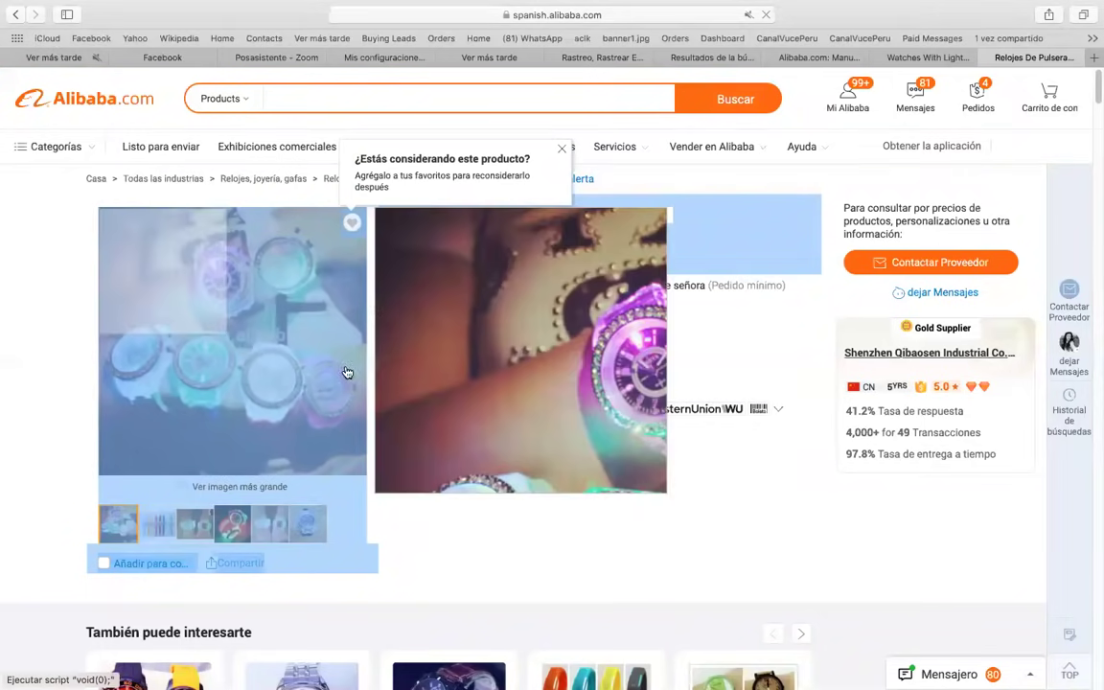
{"action": "left_click", "coordinate": [500, 470]}
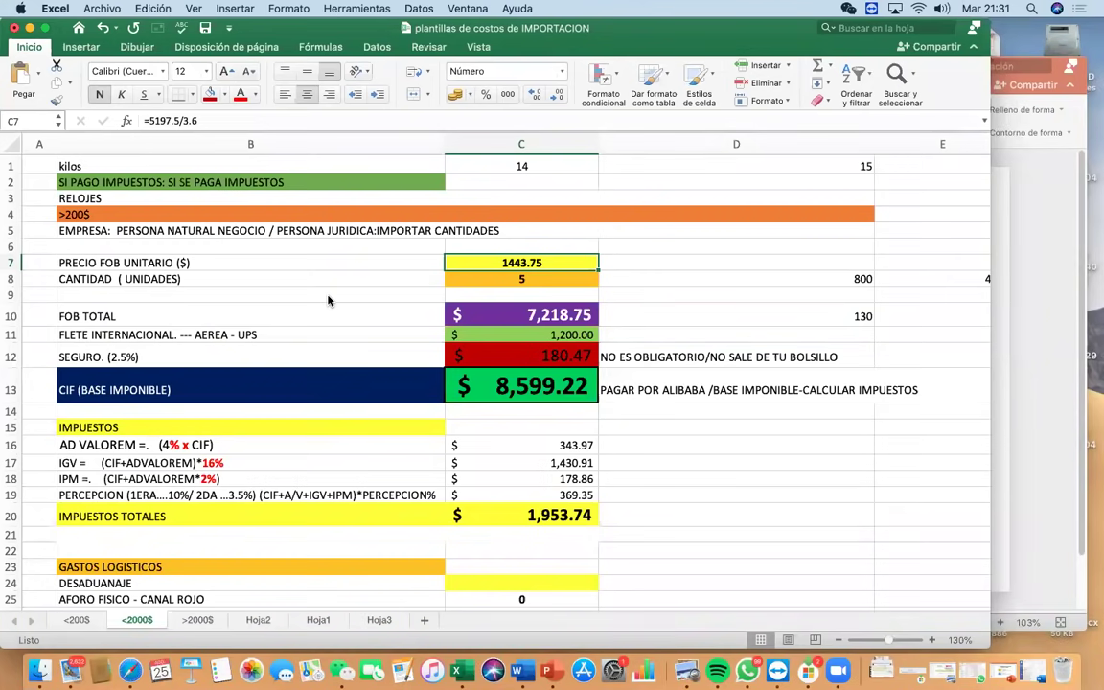
Set the unit FOB price in C7 to 1.50
{"action": "left_click", "coordinate": [509, 261]}
{"action": "type", "text": "1"}
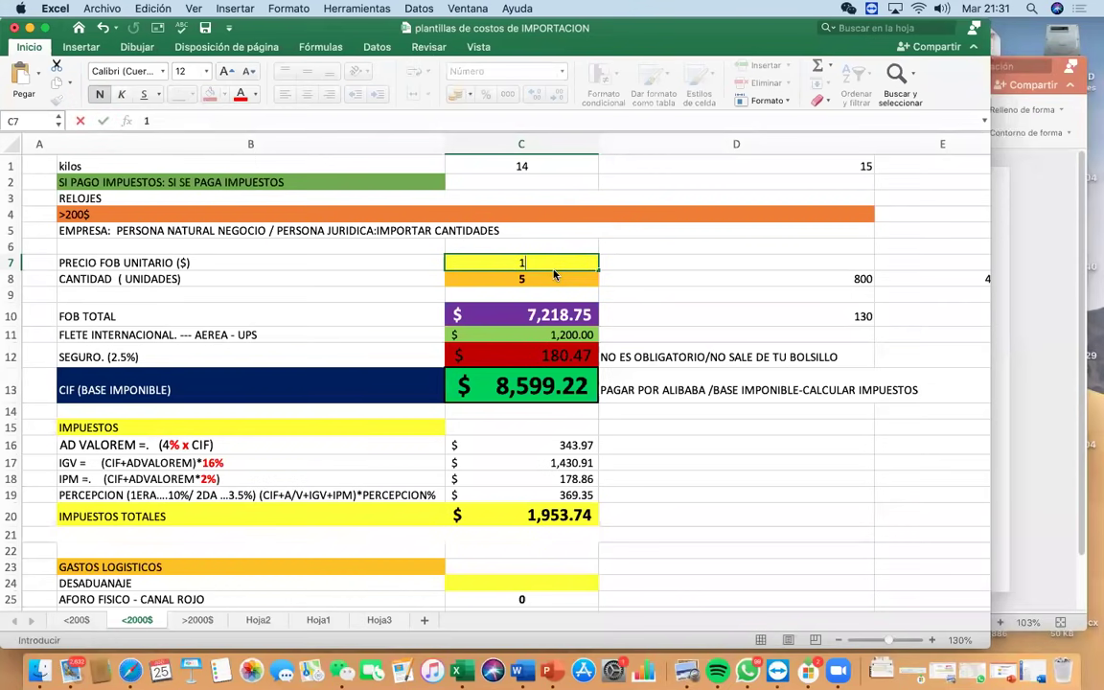
{"action": "left_click", "coordinate": [545, 263]}
{"action": "type", "text": ".50"}
{"action": "key", "text": "Return"}
{"action": "key", "text": "Down"}
{"action": "key", "text": "Down"}
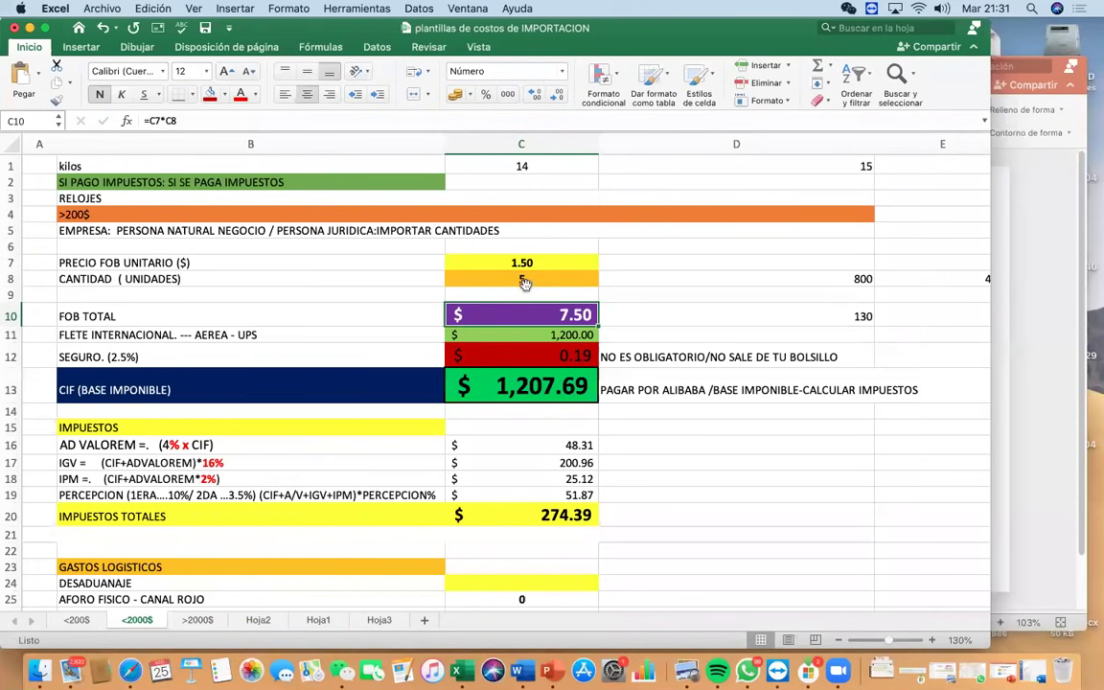
Try quantities 50, 200 and 150 in C8 to compare the recalculated costs
{"action": "key", "text": "Up"}
{"action": "key", "text": "Up"}
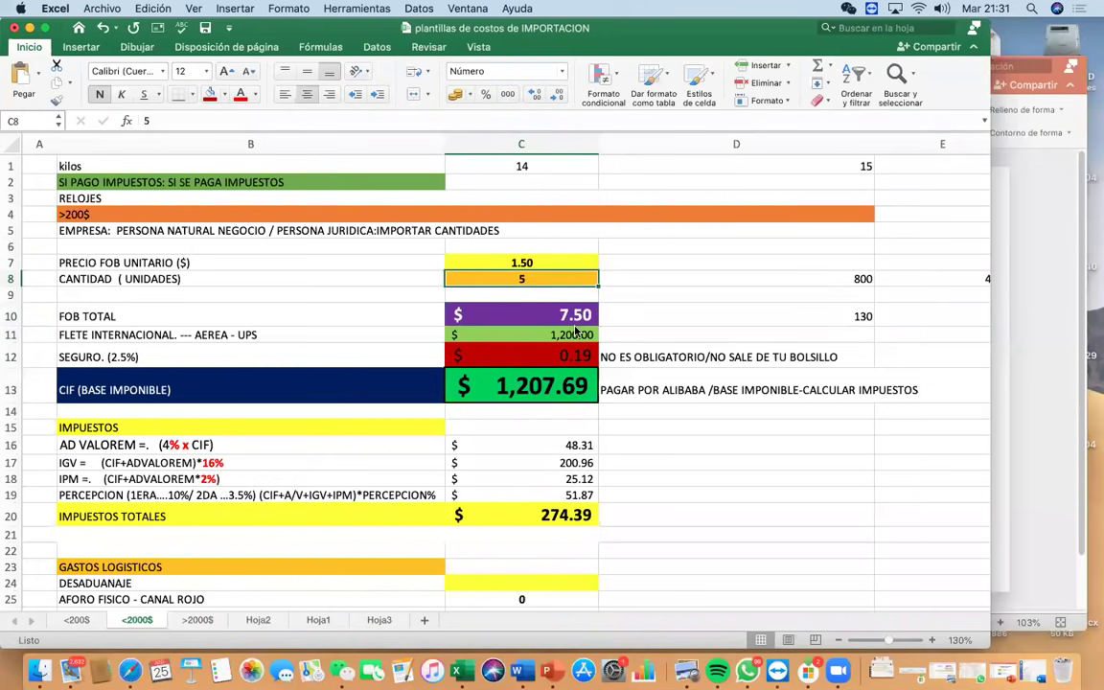
{"action": "key", "text": "Delete"}
{"action": "type", "text": "5"}
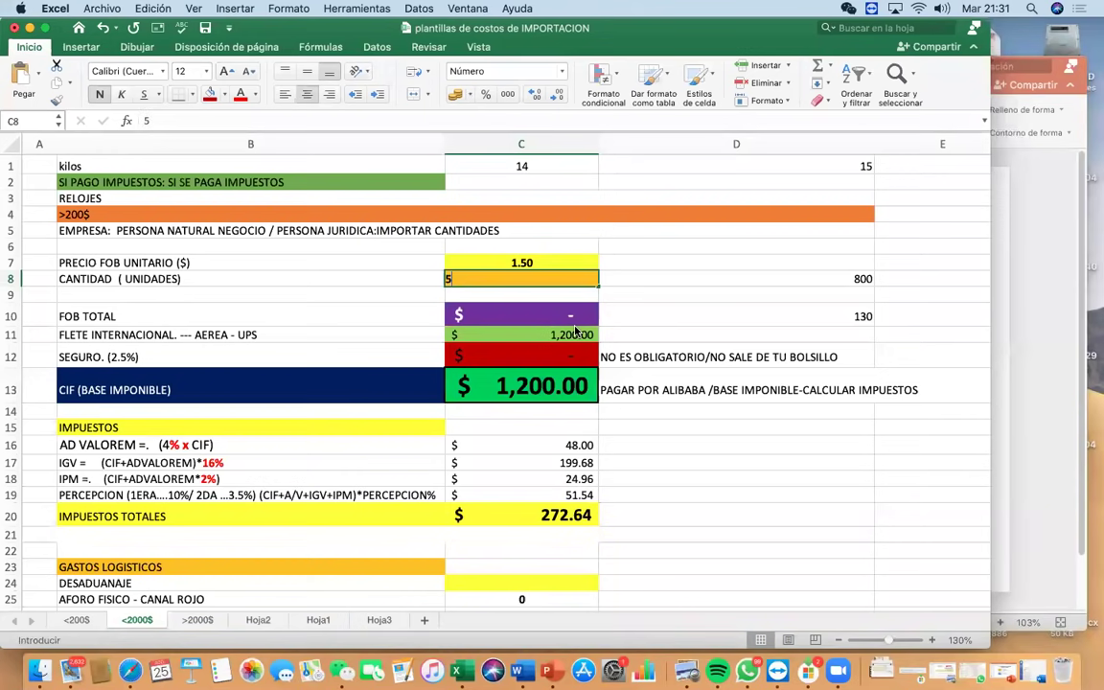
{"action": "type", "text": "0"}
{"action": "key", "text": "Return"}
{"action": "key", "text": "Down"}
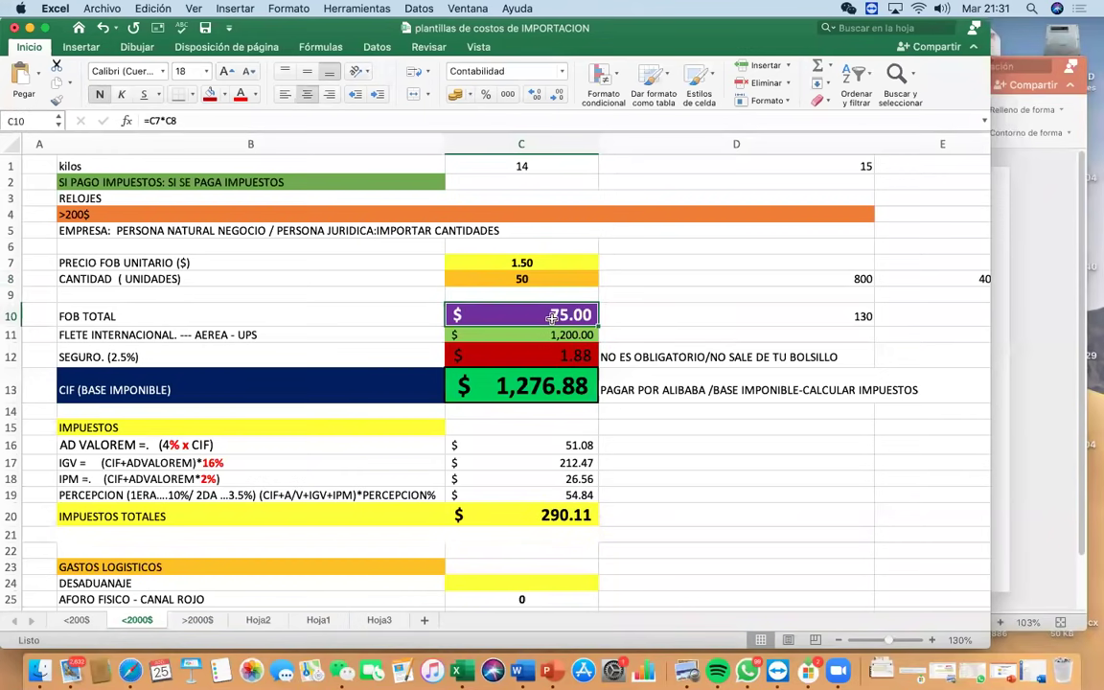
{"action": "left_click", "coordinate": [536, 280]}
{"action": "type", "text": "200"}
{"action": "key", "text": "Return"}
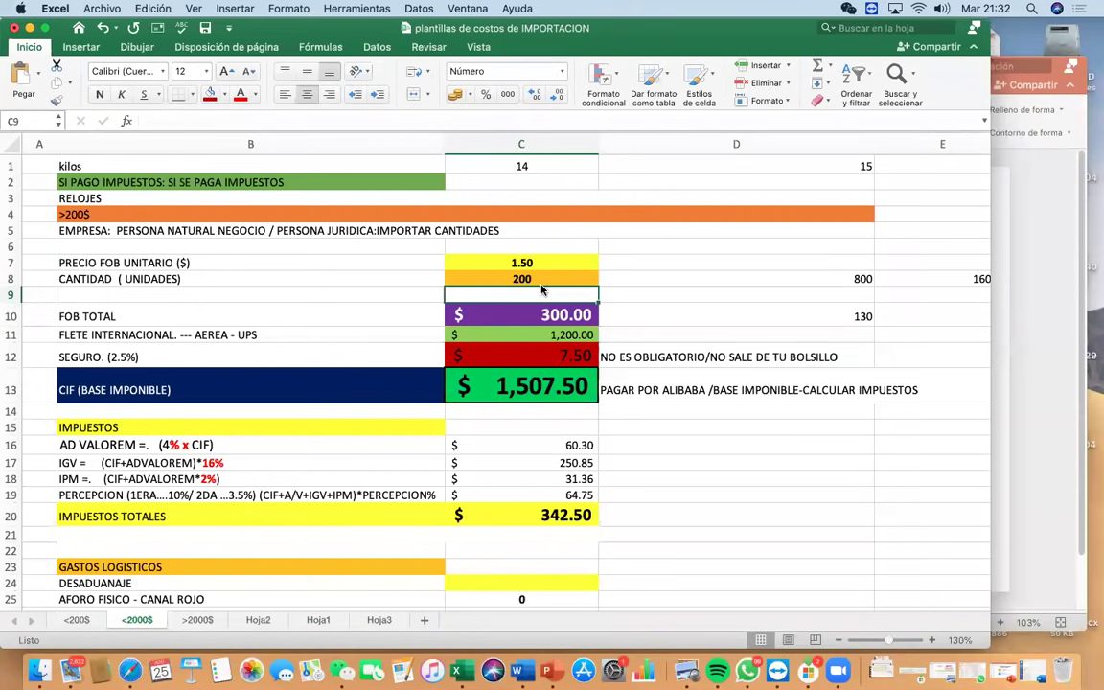
{"action": "left_click", "coordinate": [522, 277]}
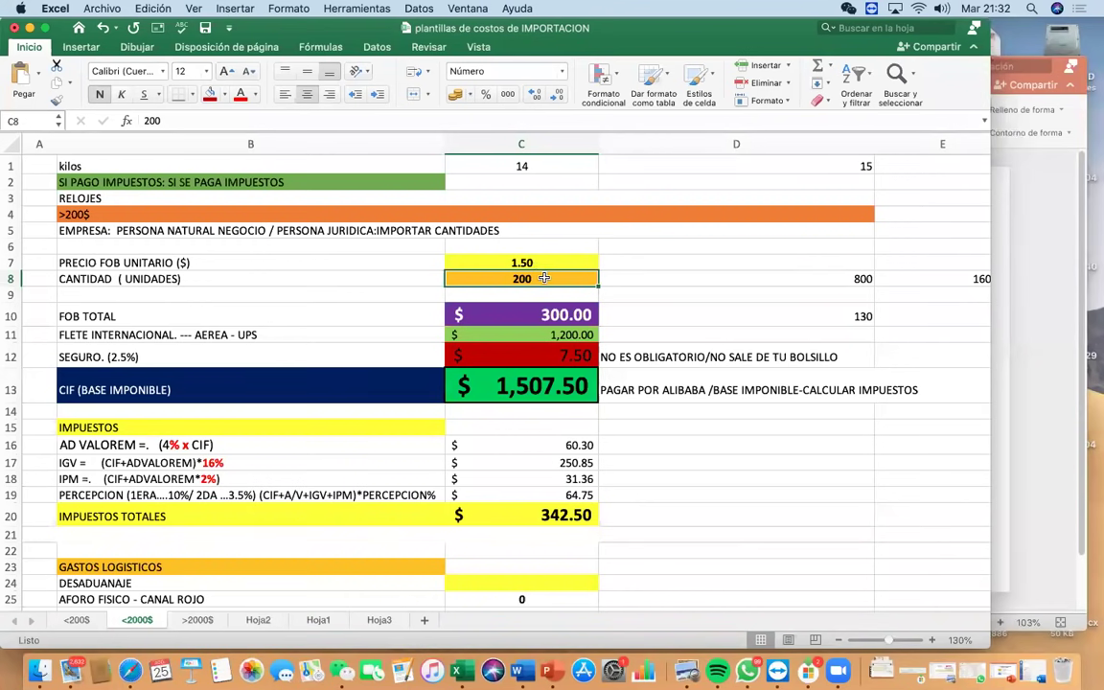
{"action": "type", "text": "150"}
{"action": "key", "text": "Return"}
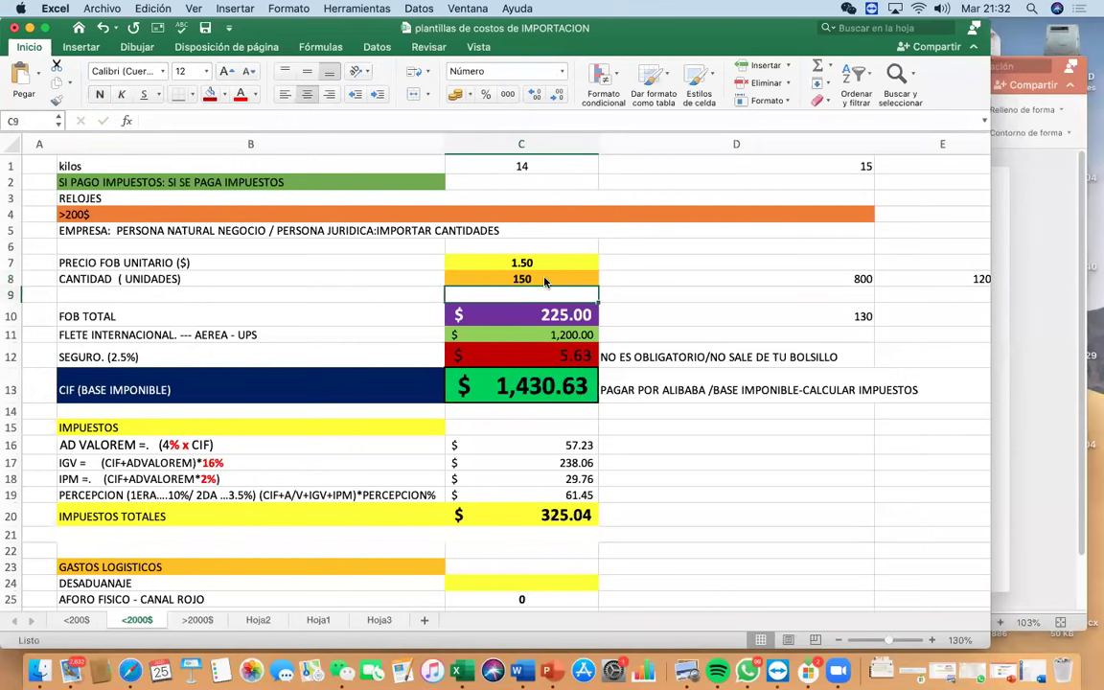
Check 1000 and 200 units in C8, then settle back on 150 units
{"action": "left_click", "coordinate": [544, 281]}
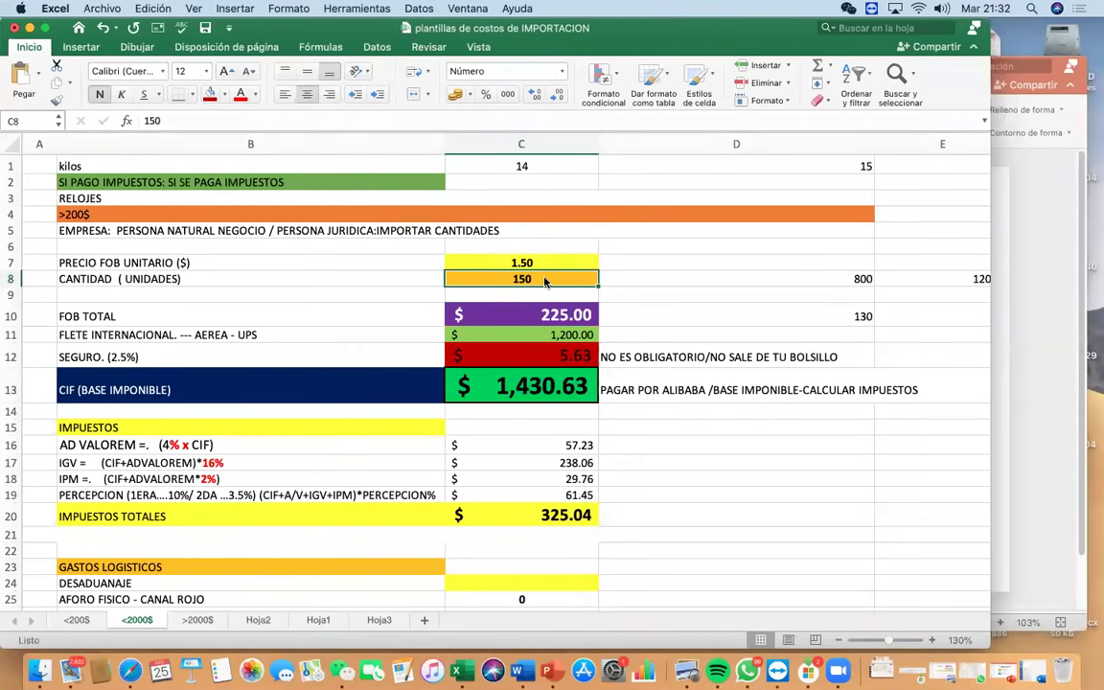
{"action": "type", "text": "1000"}
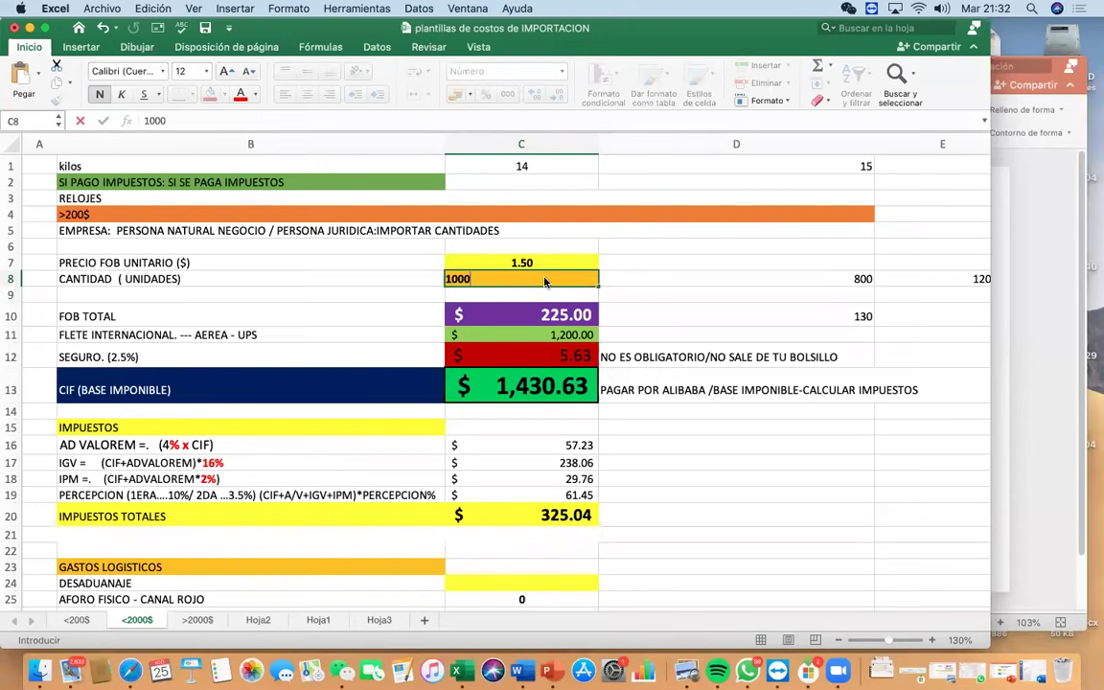
{"action": "key", "text": "Return"}
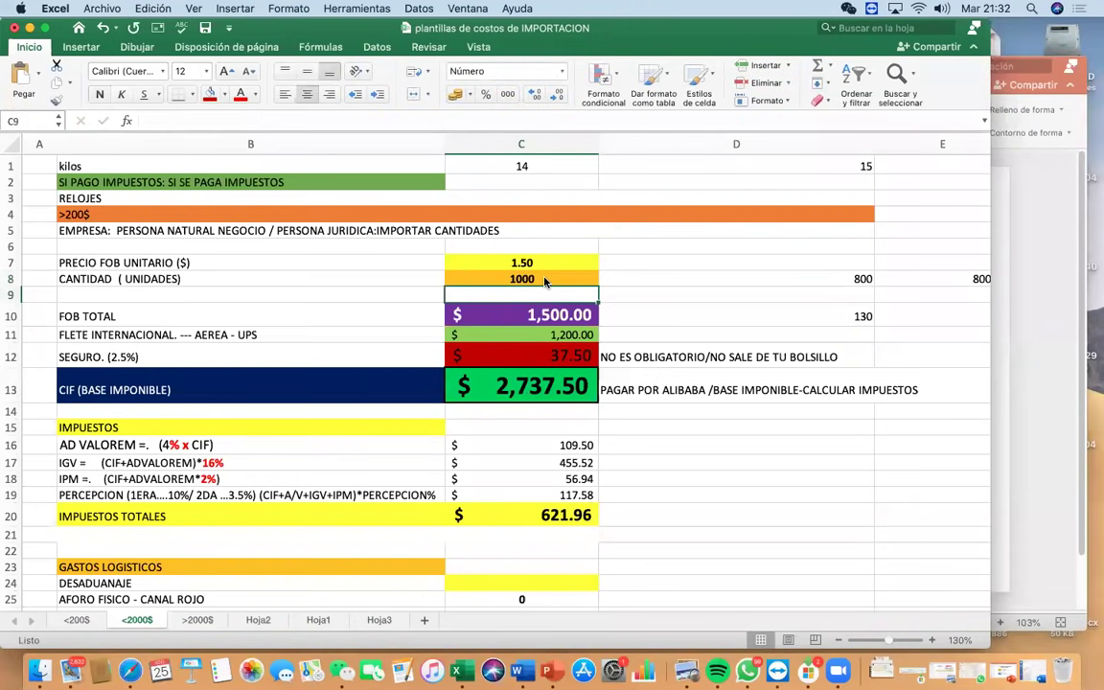
{"action": "left_click", "coordinate": [548, 278]}
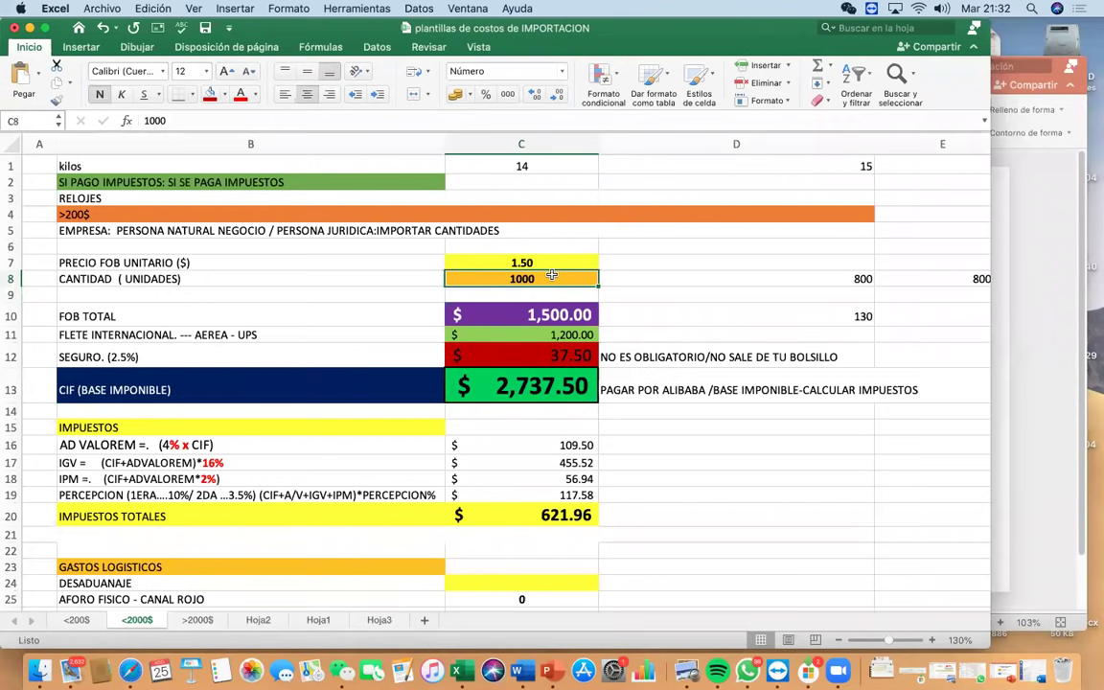
{"action": "type", "text": "200"}
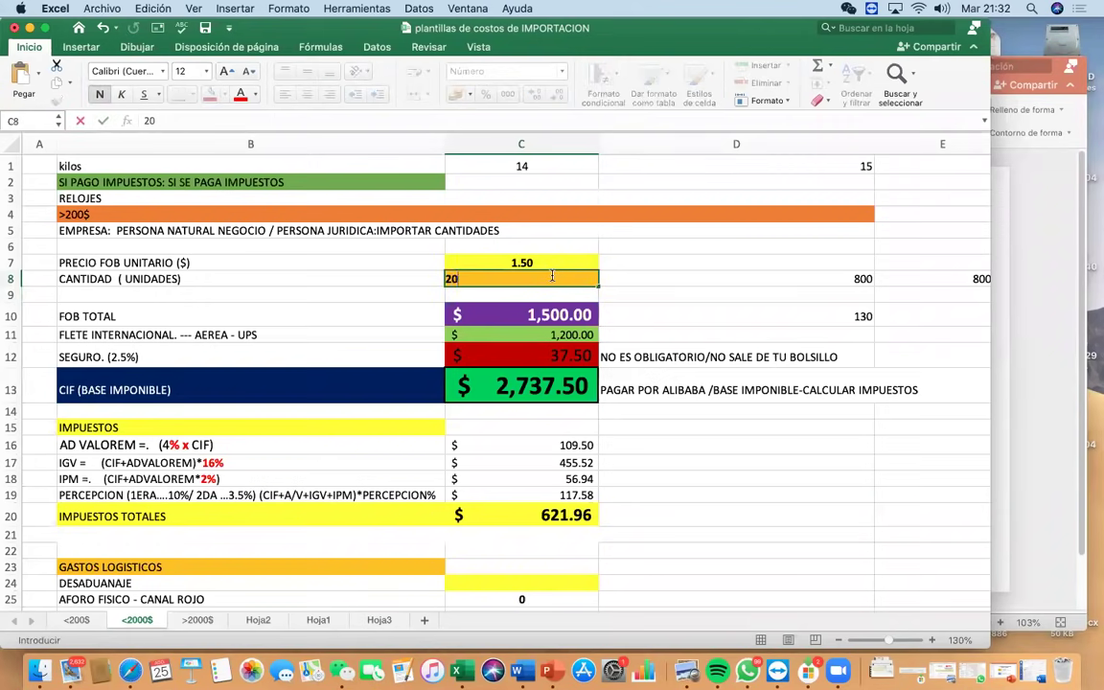
{"action": "key", "text": "Return"}
{"action": "key", "text": "Down"}
{"action": "key", "text": "Up"}
{"action": "key", "text": "Up"}
{"action": "type", "text": "150"}
{"action": "key", "text": "Return"}
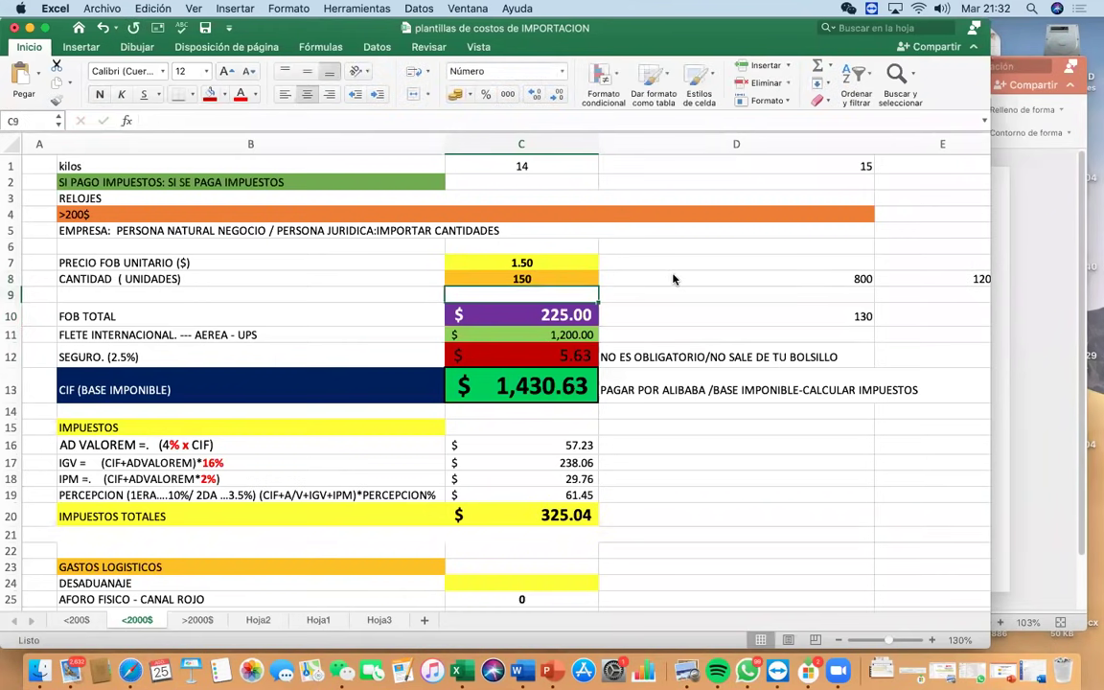
{"action": "key", "text": "Up"}
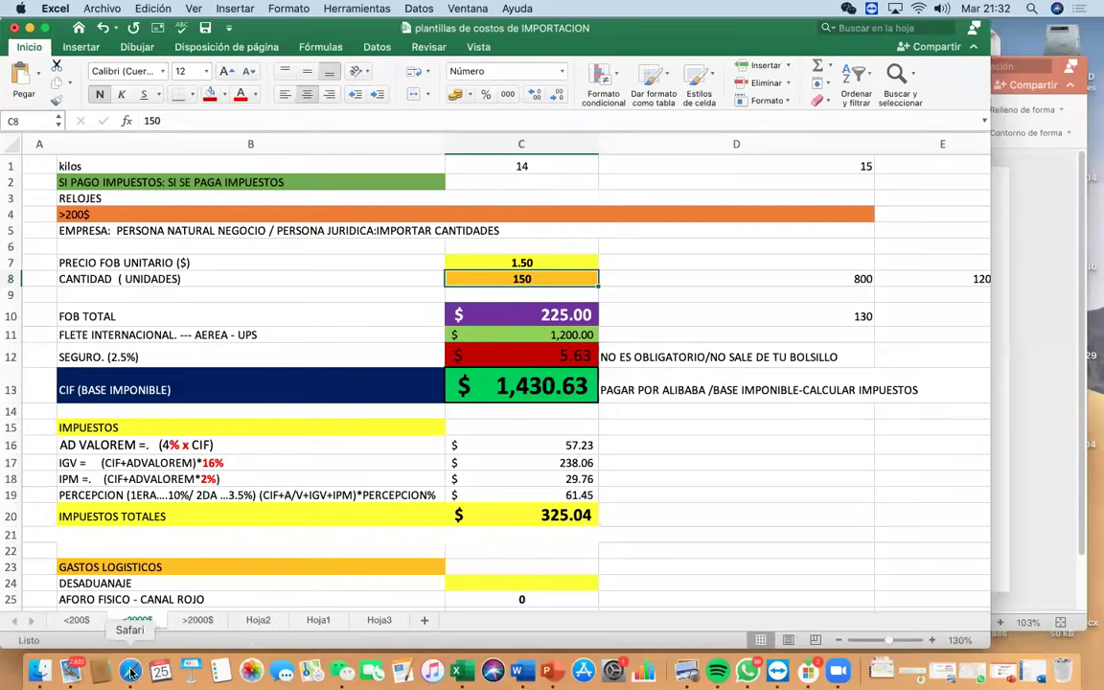
{"action": "left_click", "coordinate": [131, 670]}
Scroll through the Alibaba LED watch listing's details and packaging information
{"action": "scroll", "coordinate": [359, 434], "scroll_direction": "down", "scroll_amount": 15}
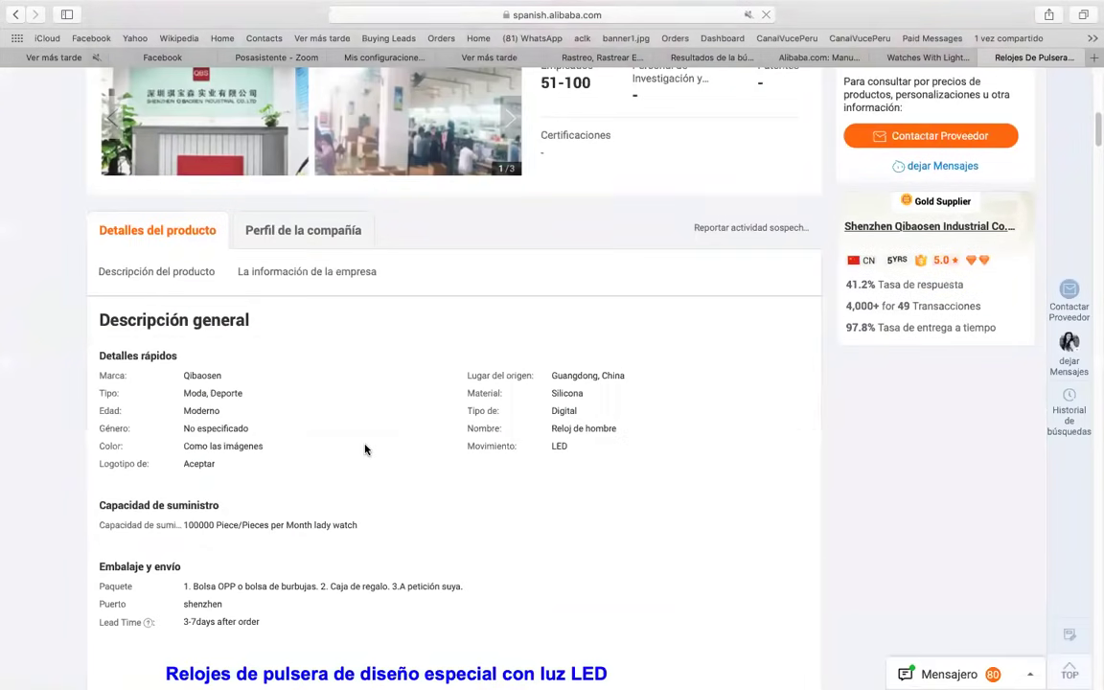
{"action": "scroll", "coordinate": [310, 345], "scroll_direction": "up", "scroll_amount": 2}
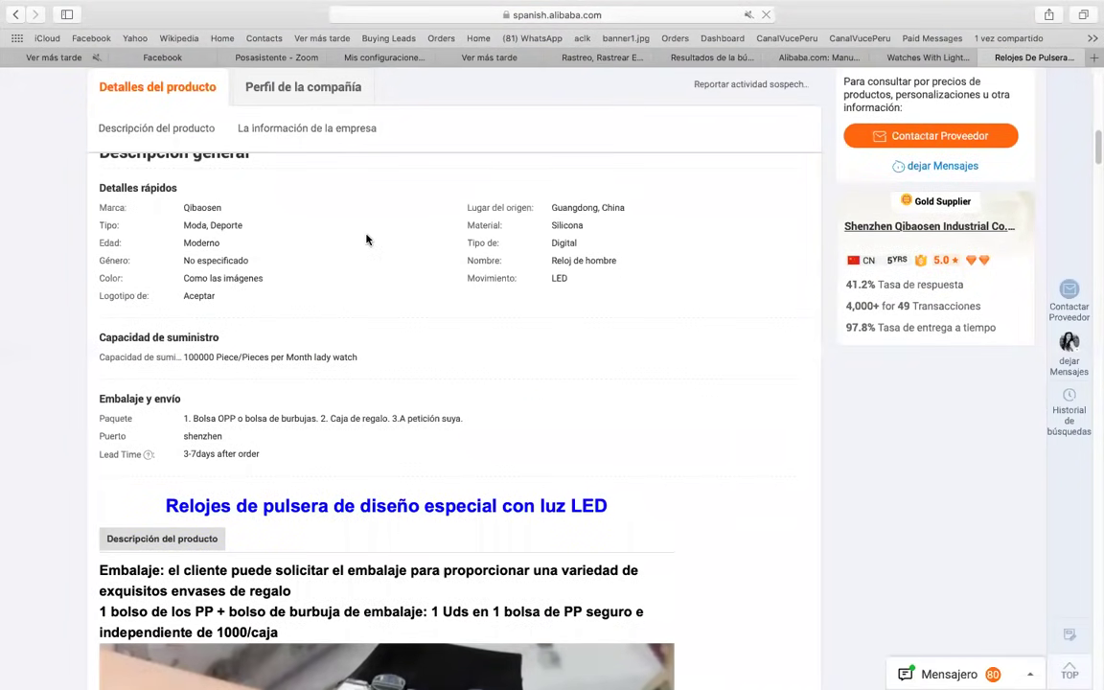
{"action": "scroll", "coordinate": [308, 322], "scroll_direction": "down", "scroll_amount": 2}
{"action": "scroll", "coordinate": [308, 324], "scroll_direction": "down", "scroll_amount": 3}
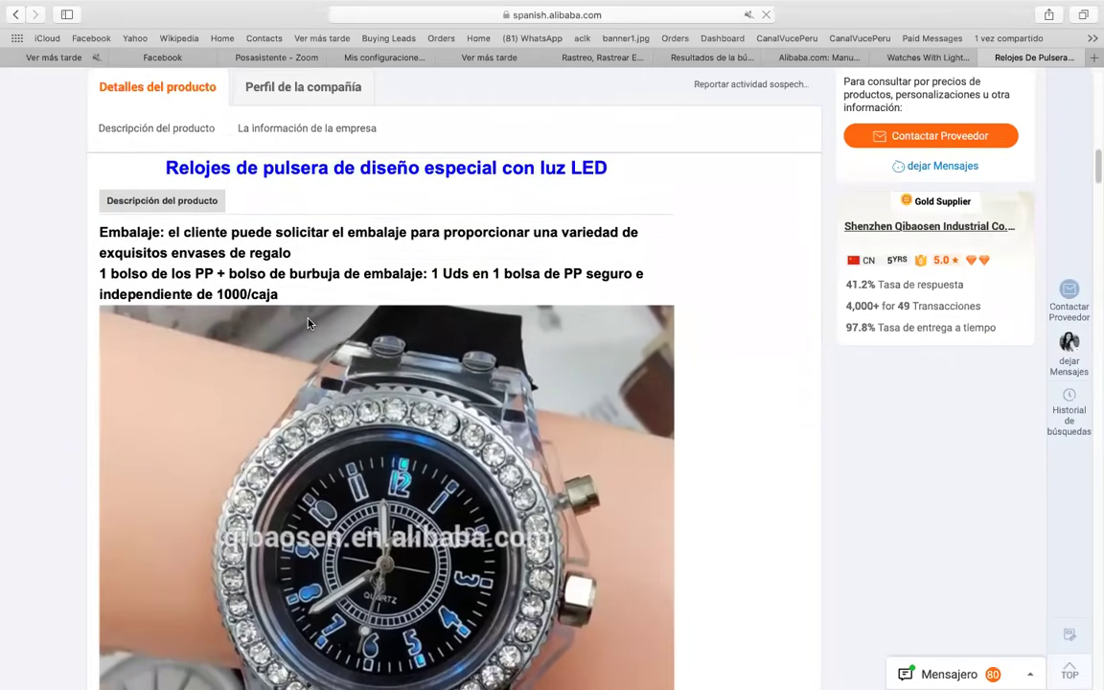
{"action": "scroll", "coordinate": [309, 326], "scroll_direction": "up", "scroll_amount": 7}
{"action": "scroll", "coordinate": [309, 326], "scroll_direction": "down", "scroll_amount": 3}
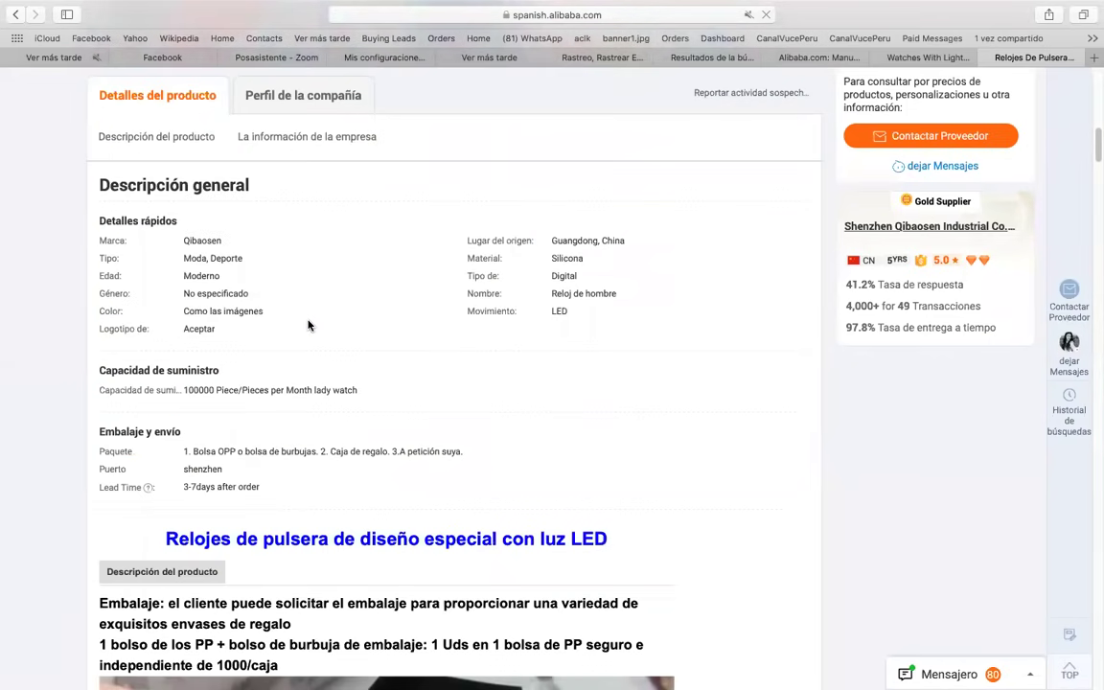
{"action": "scroll", "coordinate": [309, 325], "scroll_direction": "down", "scroll_amount": 10}
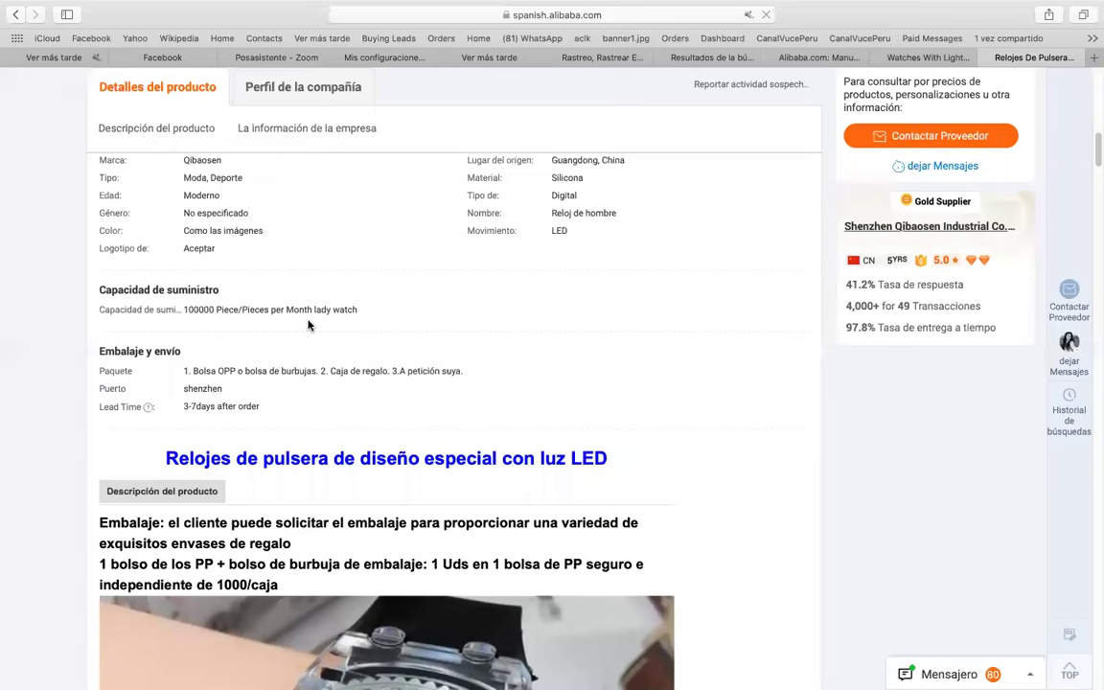
{"action": "scroll", "coordinate": [309, 326], "scroll_direction": "down", "scroll_amount": 20}
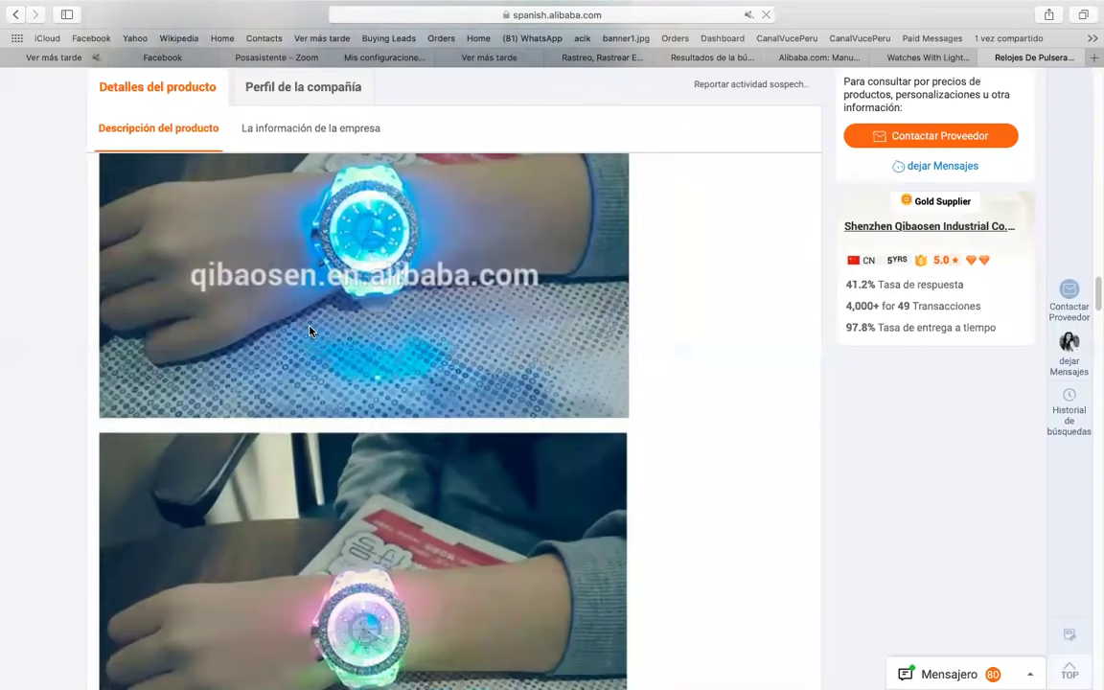
{"action": "scroll", "coordinate": [309, 332], "scroll_direction": "down", "scroll_amount": 20}
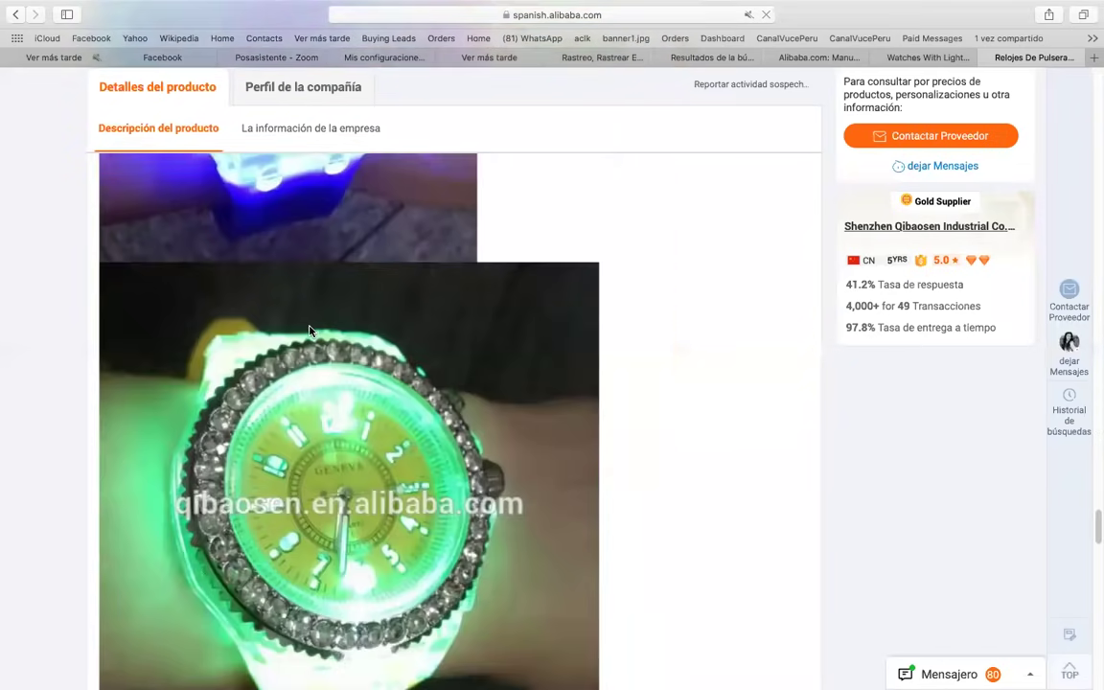
{"action": "scroll", "coordinate": [311, 332], "scroll_direction": "down", "scroll_amount": 15}
{"action": "scroll", "coordinate": [321, 333], "scroll_direction": "up", "scroll_amount": 12}
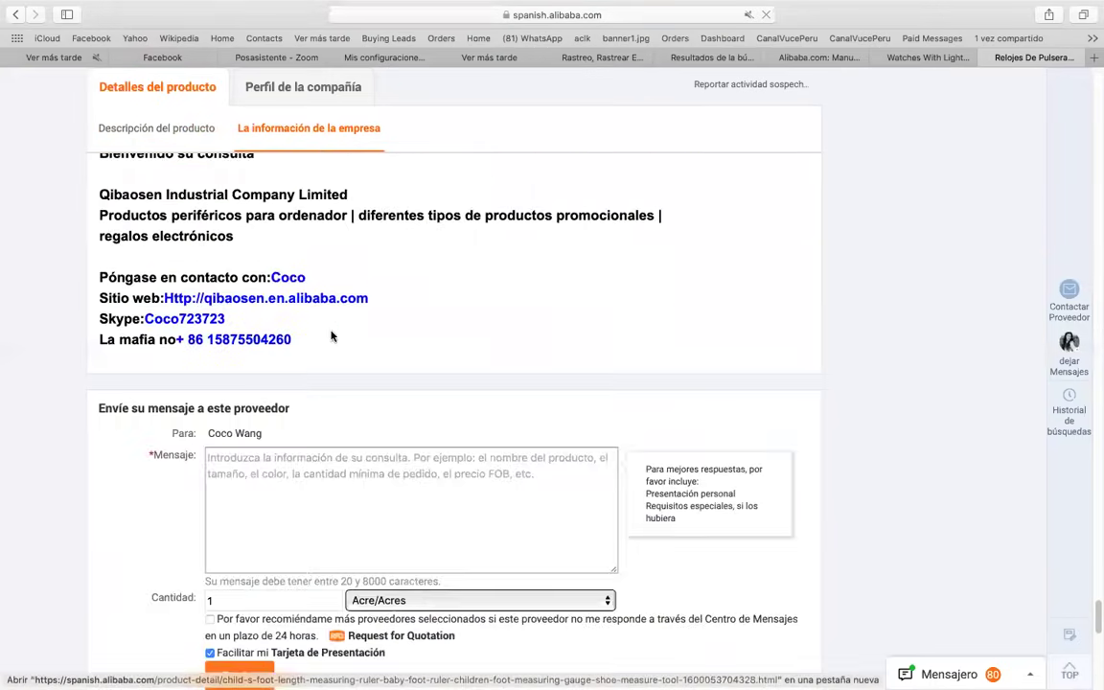
{"action": "scroll", "coordinate": [334, 337], "scroll_direction": "down", "scroll_amount": 2}
{"action": "scroll", "coordinate": [332, 334], "scroll_direction": "down", "scroll_amount": 1}
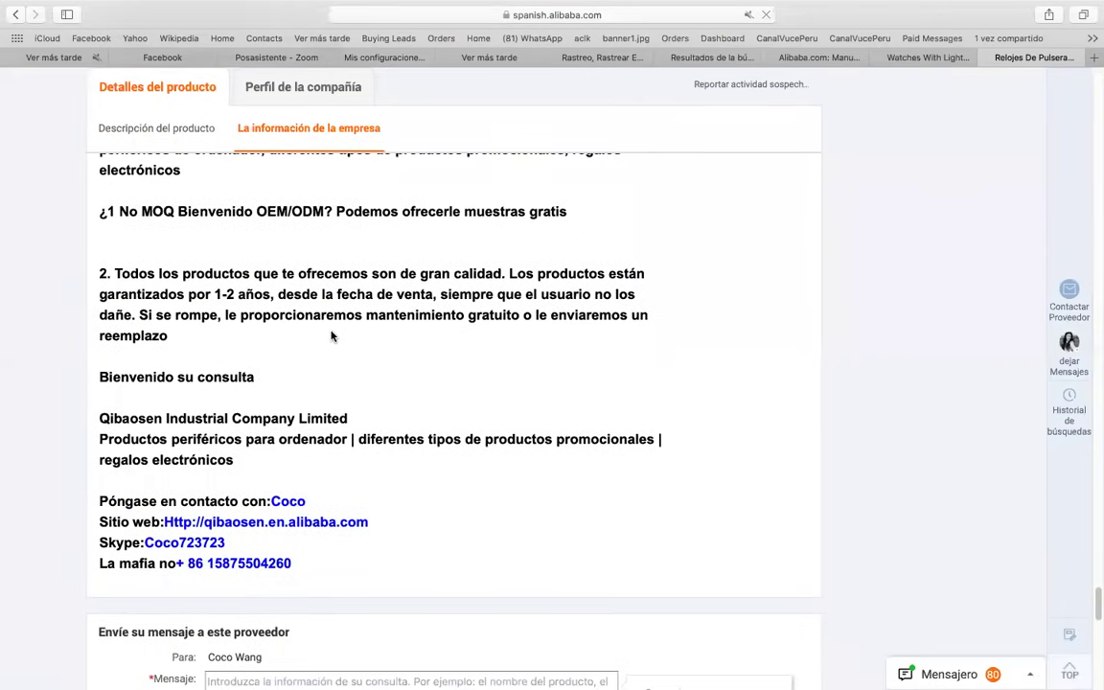
{"action": "scroll", "coordinate": [330, 331], "scroll_direction": "down", "scroll_amount": 8}
{"action": "scroll", "coordinate": [332, 333], "scroll_direction": "up", "scroll_amount": 15}
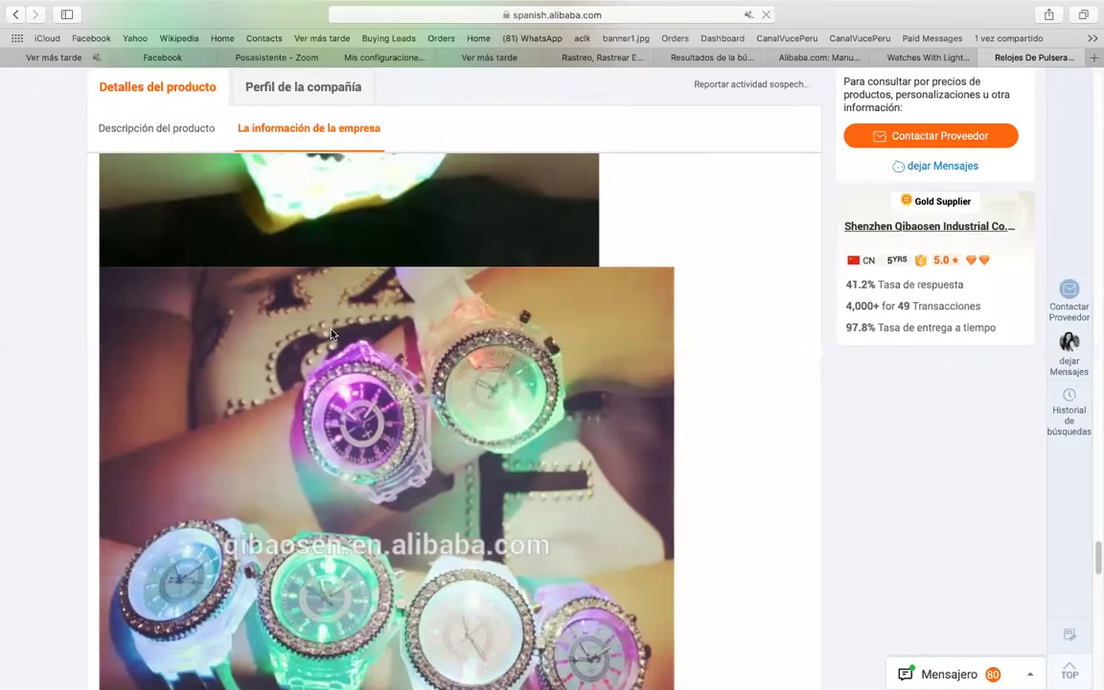
{"action": "scroll", "coordinate": [331, 333], "scroll_direction": "up", "scroll_amount": 15}
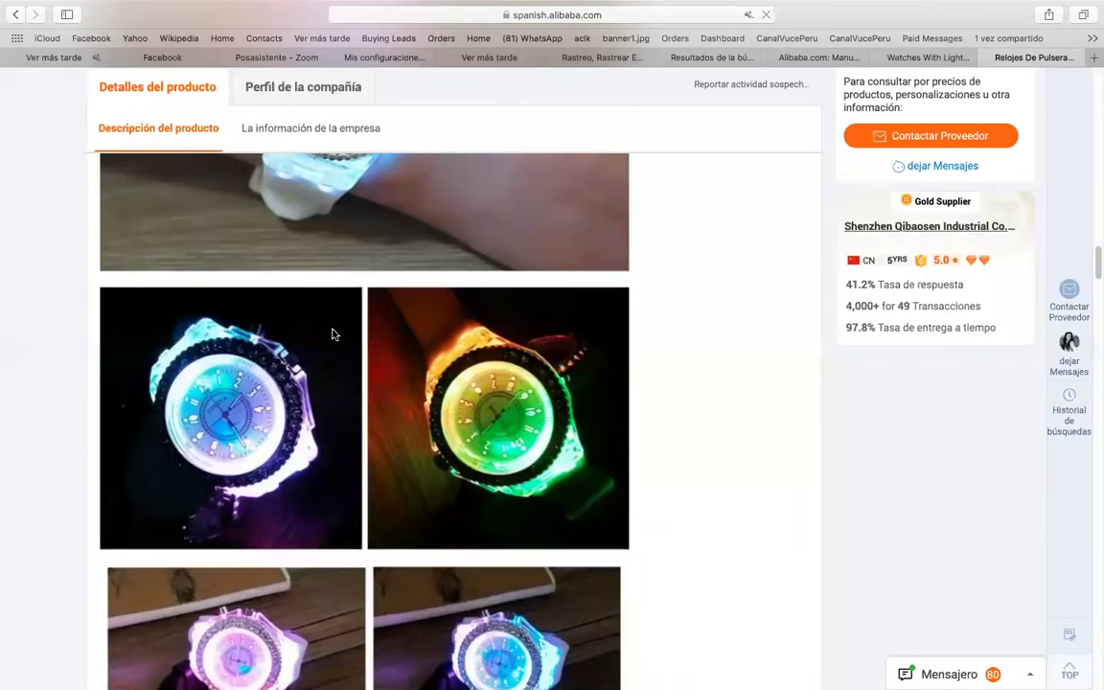
{"action": "scroll", "coordinate": [333, 334], "scroll_direction": "up", "scroll_amount": 10}
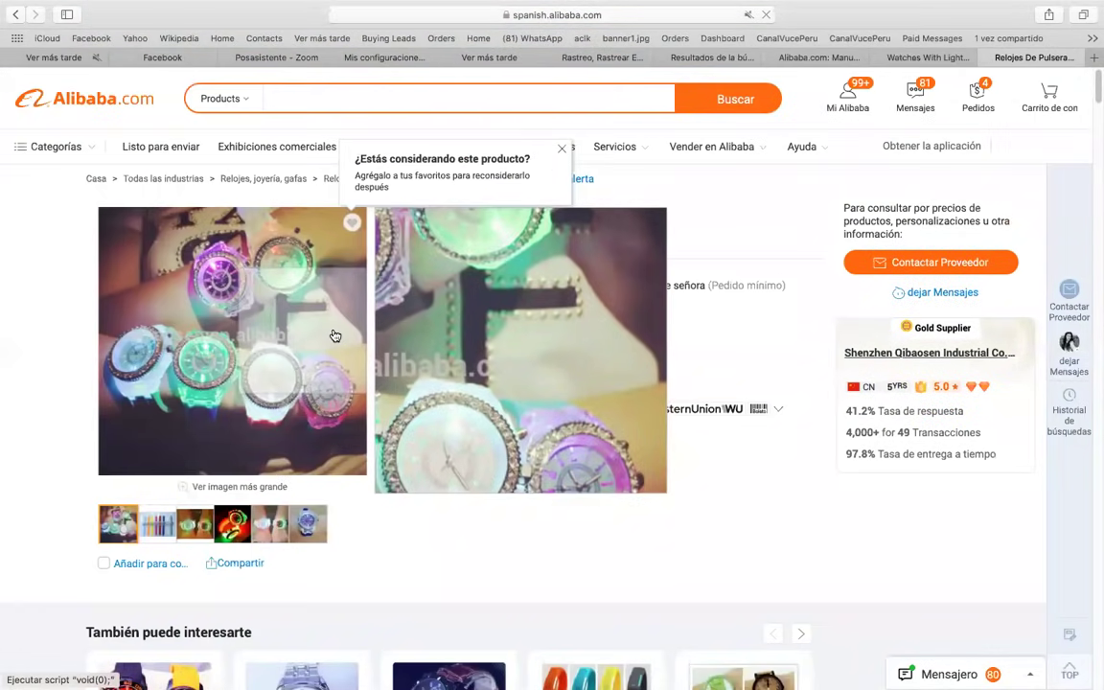
{"action": "scroll", "coordinate": [335, 338], "scroll_direction": "down", "scroll_amount": 3}
{"action": "scroll", "coordinate": [246, 289], "scroll_direction": "up", "scroll_amount": 3}
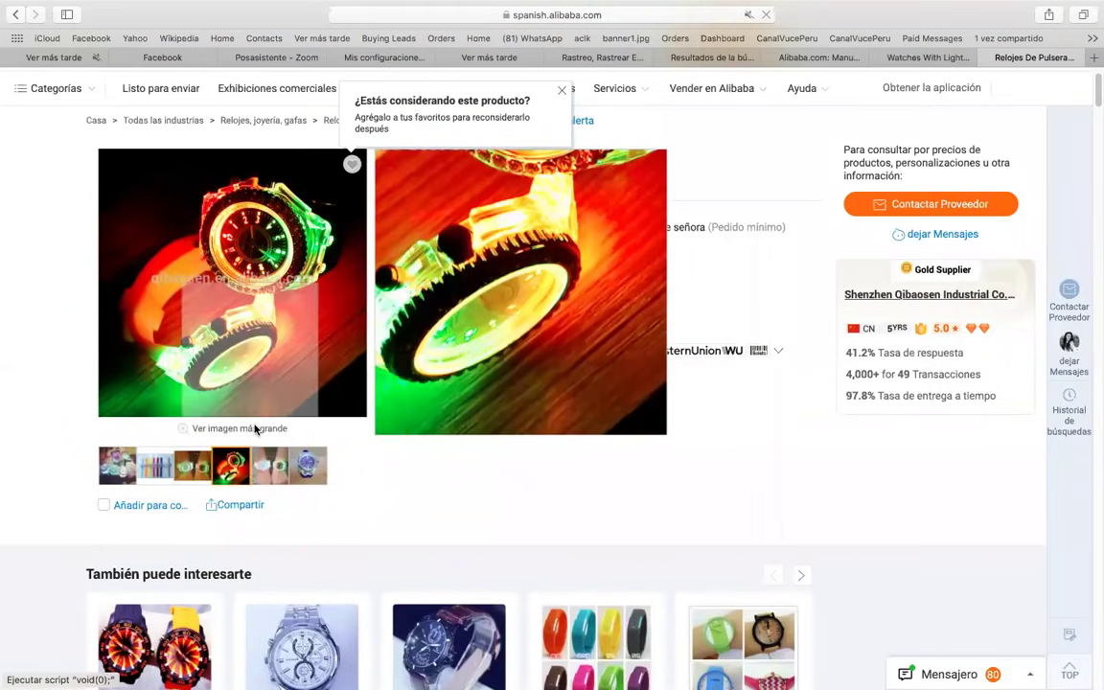
Show the two-watch photo as the main gallery image, then return to the Excel cost template
{"action": "left_click", "coordinate": [274, 469]}
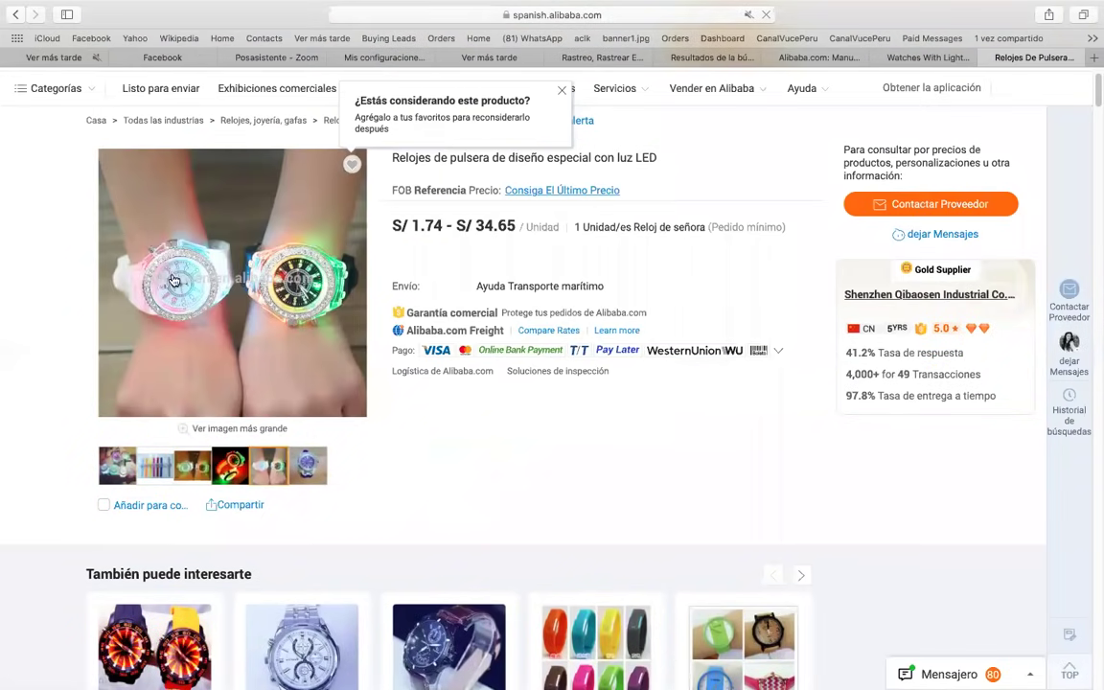
{"action": "scroll", "coordinate": [433, 437], "scroll_direction": "down", "scroll_amount": 5}
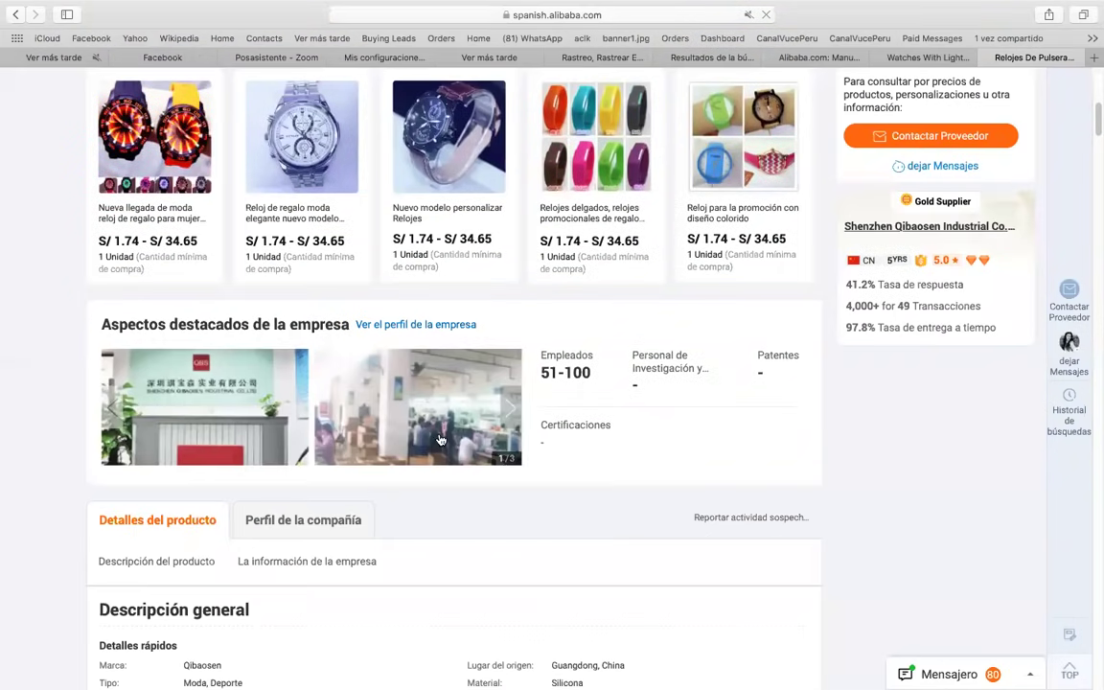
{"action": "scroll", "coordinate": [440, 439], "scroll_direction": "up", "scroll_amount": 6}
{"action": "scroll", "coordinate": [440, 439], "scroll_direction": "down", "scroll_amount": 6}
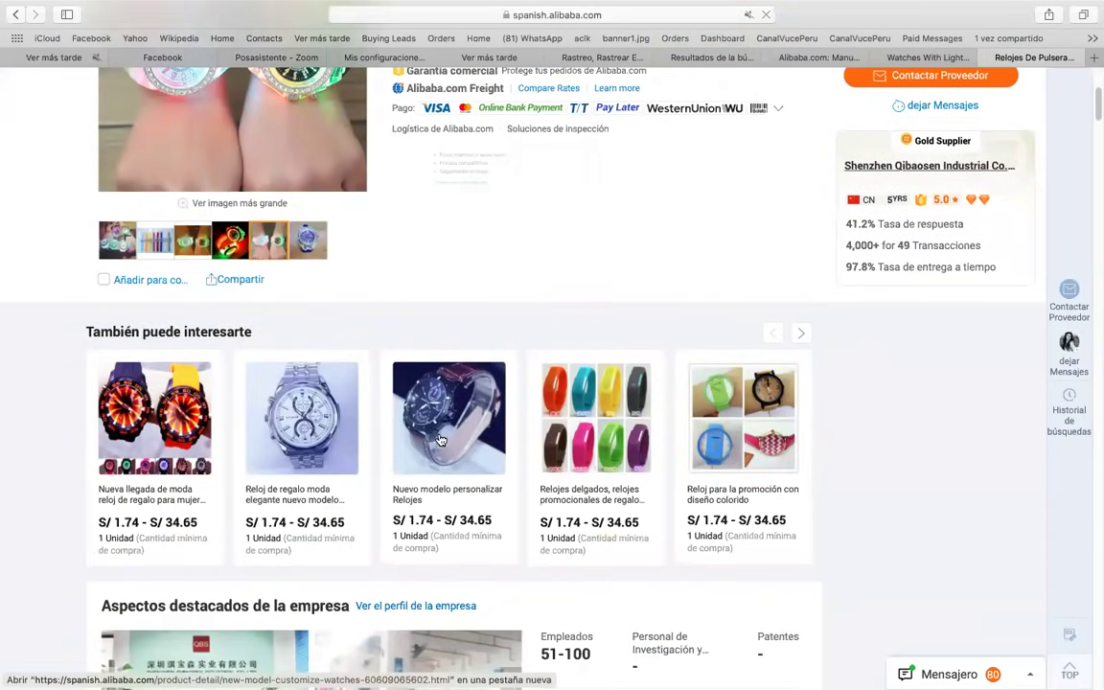
{"action": "scroll", "coordinate": [347, 422], "scroll_direction": "up", "scroll_amount": 6}
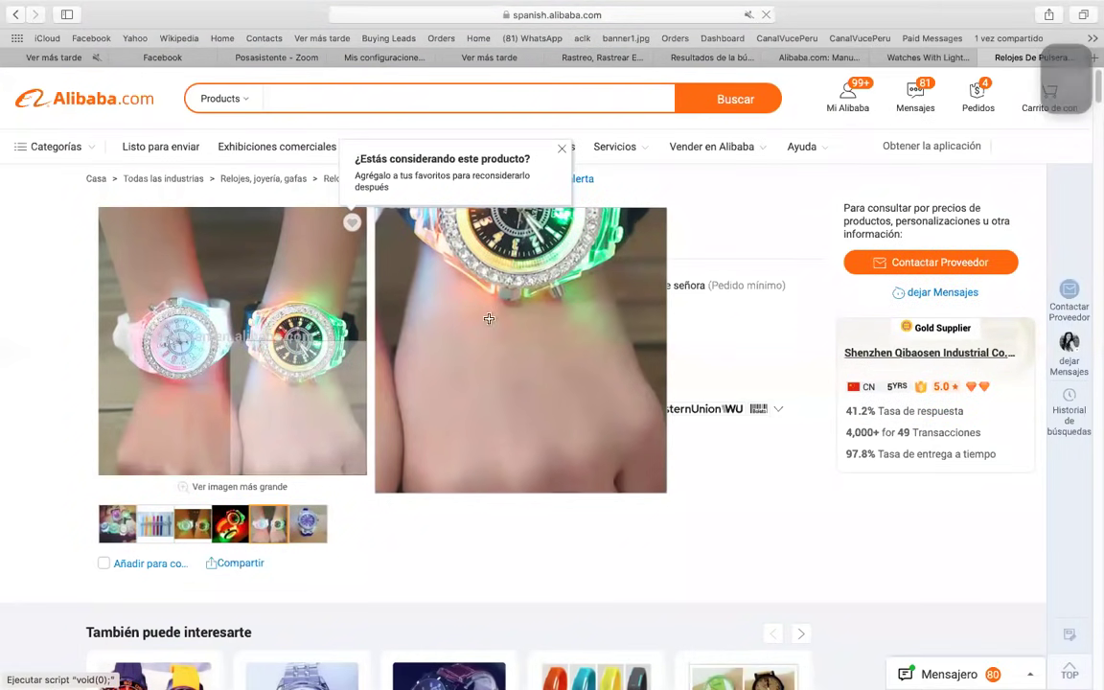
{"action": "key", "text": "super+Tab"}
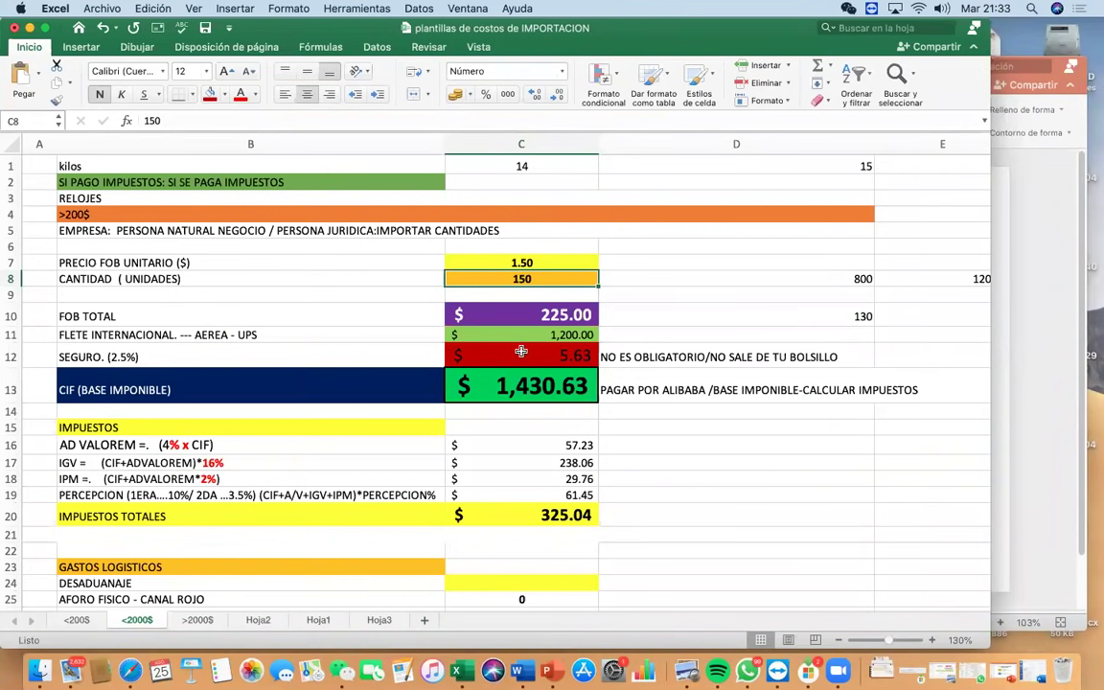
Change the international air freight in C11 to 200.00, bringing CIF down to 430.63
{"action": "left_click", "coordinate": [526, 335]}
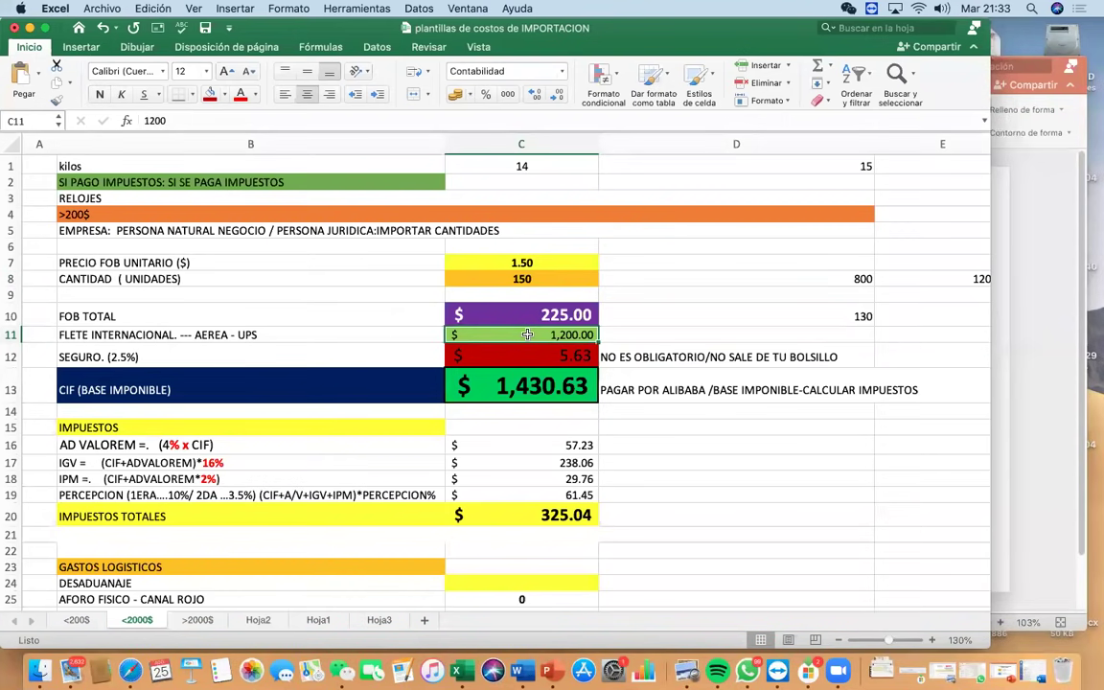
{"action": "left_click", "coordinate": [687, 432]}
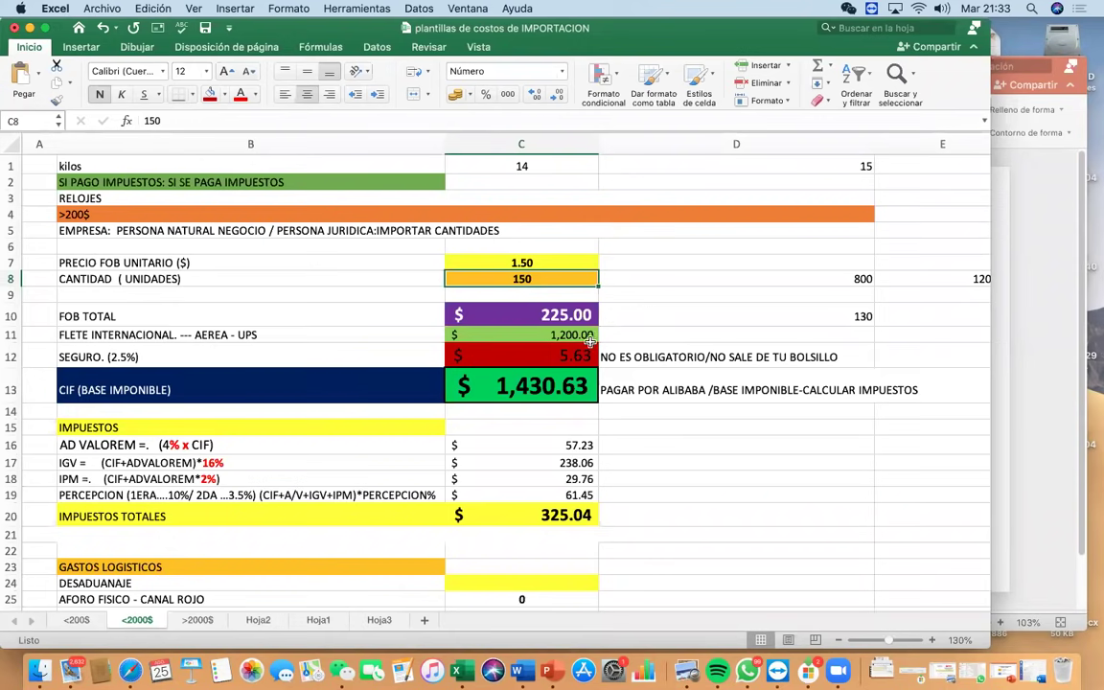
{"action": "key", "text": "Down"}
{"action": "key", "text": "Down"}
{"action": "key", "text": "Down"}
{"action": "type", "text": "200"}
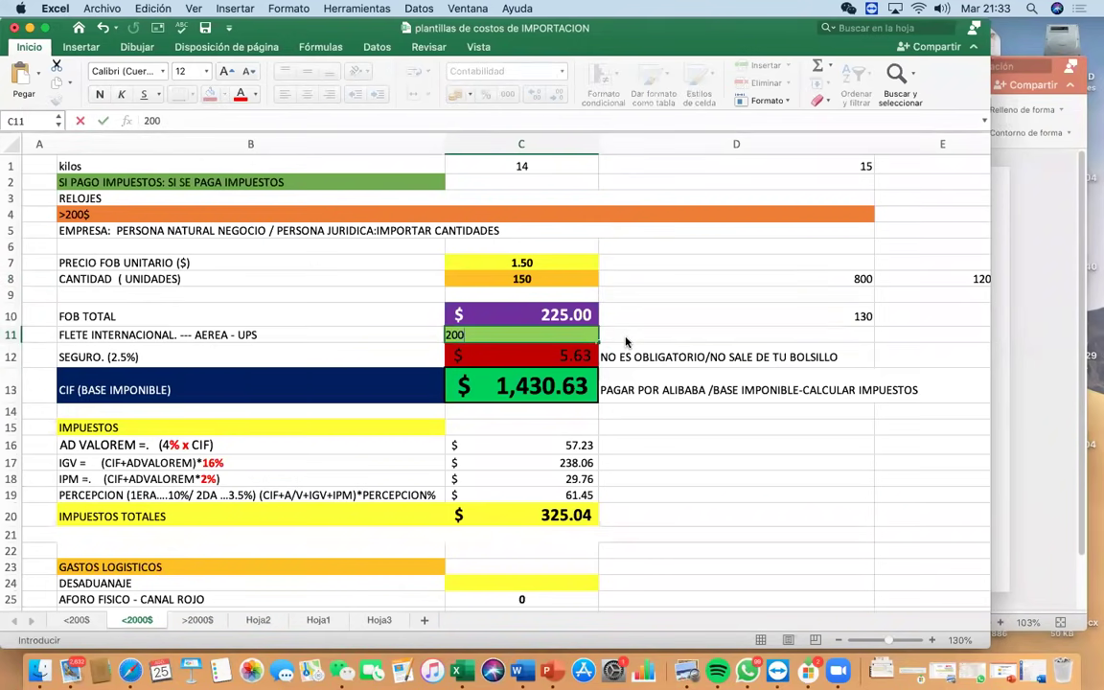
{"action": "key", "text": "Return"}
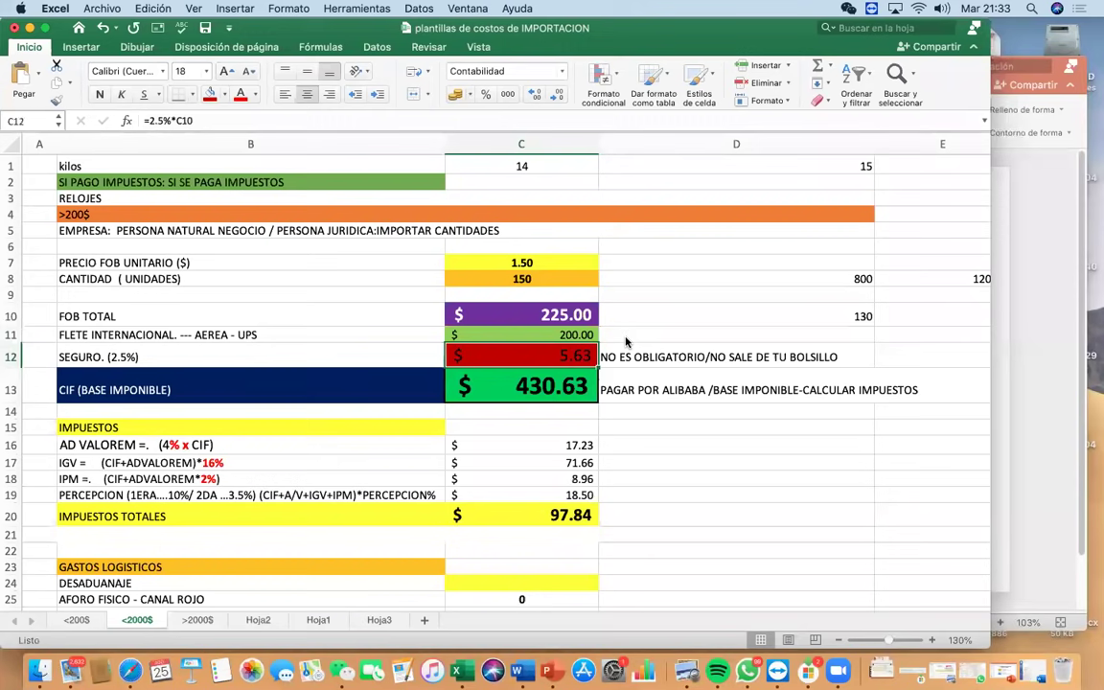
Try fill colours on the freight cells C11:D11: light green, bright green, then orange
{"action": "left_click_drag", "start_coordinate": [629, 331], "coordinate": [575, 334]}
{"action": "left_click", "coordinate": [223, 94]}
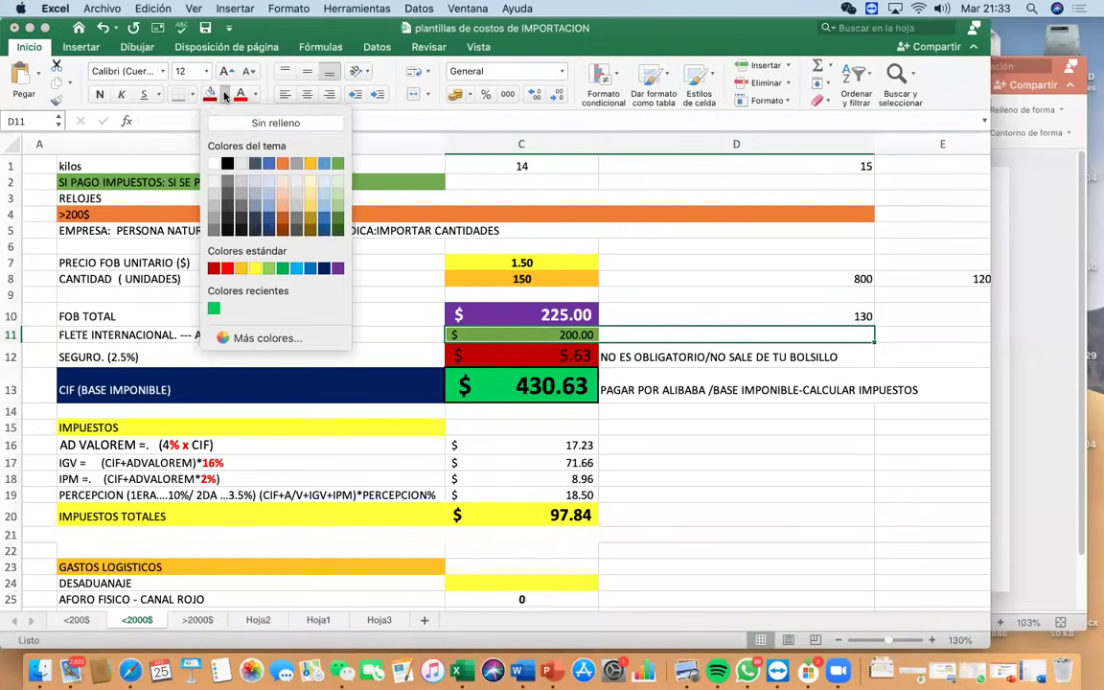
{"action": "left_click", "coordinate": [338, 204]}
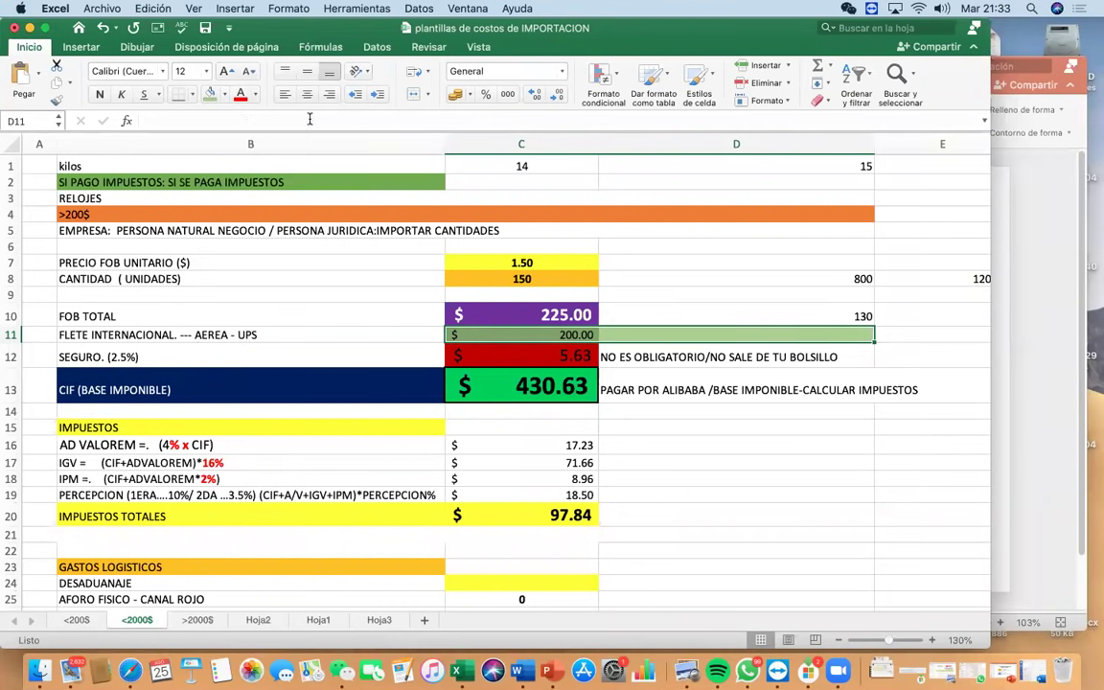
{"action": "left_click", "coordinate": [224, 94]}
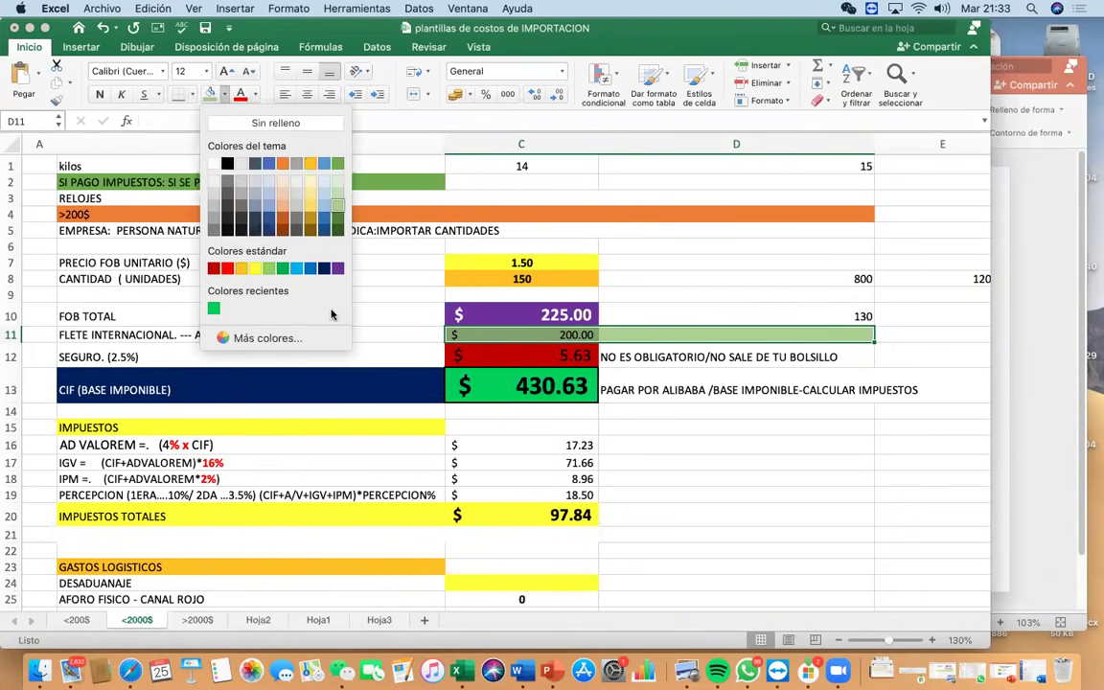
{"action": "left_click", "coordinate": [283, 269]}
{"action": "left_click", "coordinate": [223, 94]}
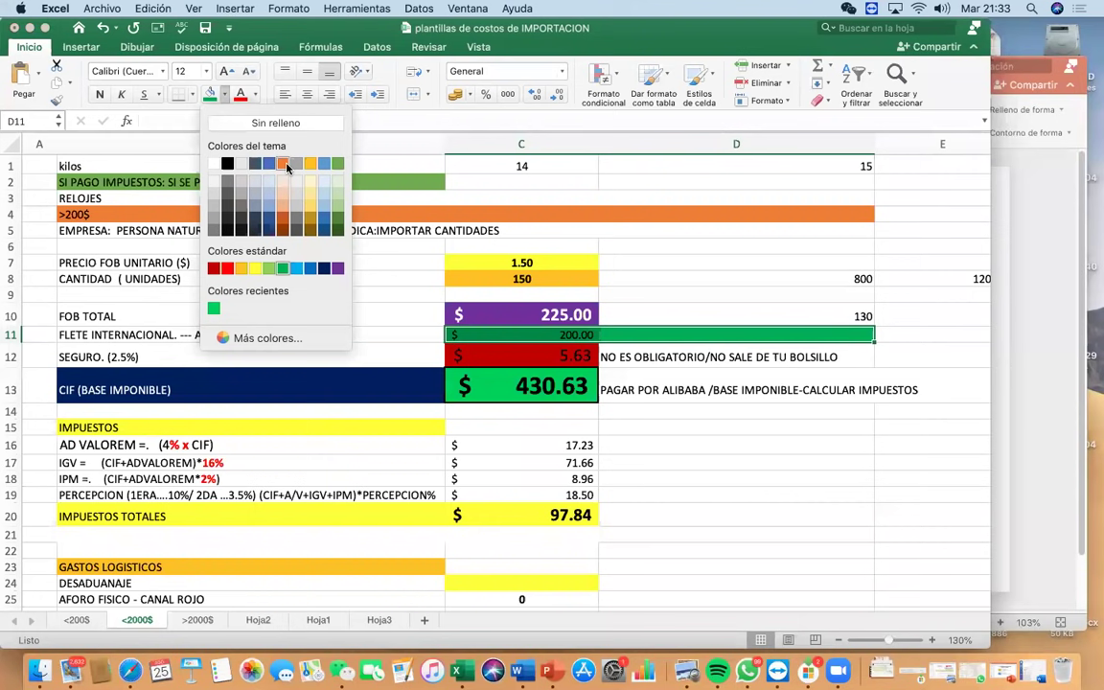
{"action": "left_click", "coordinate": [258, 153]}
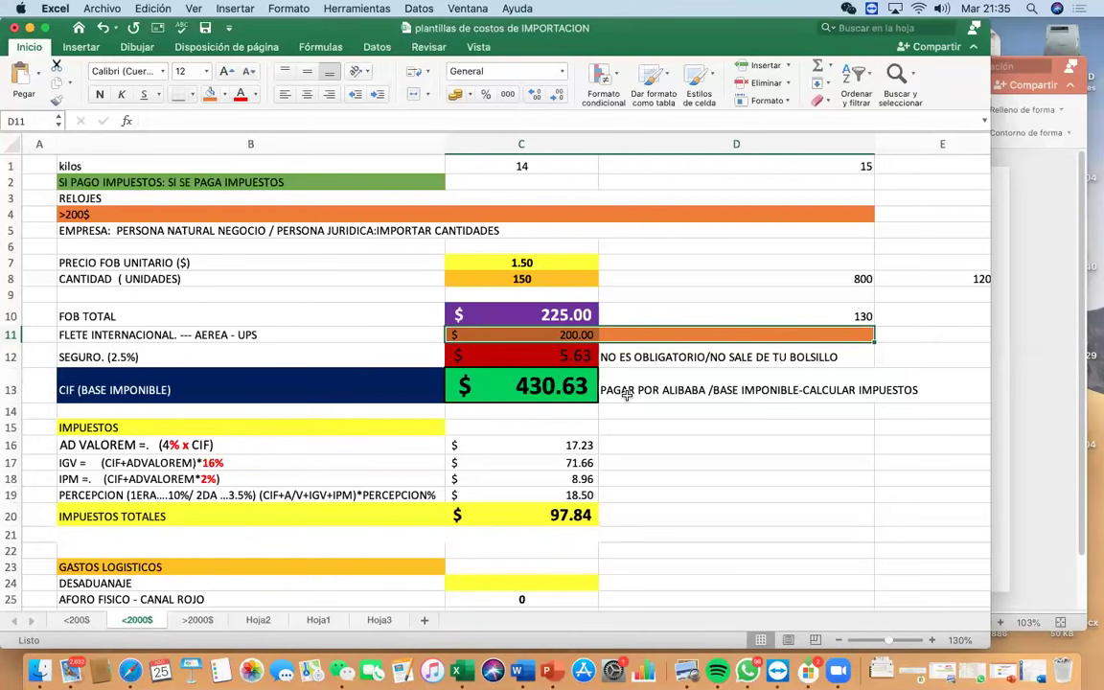
{"action": "left_click", "coordinate": [498, 314]}
{"action": "left_click", "coordinate": [553, 337]}
{"action": "left_click", "coordinate": [564, 358]}
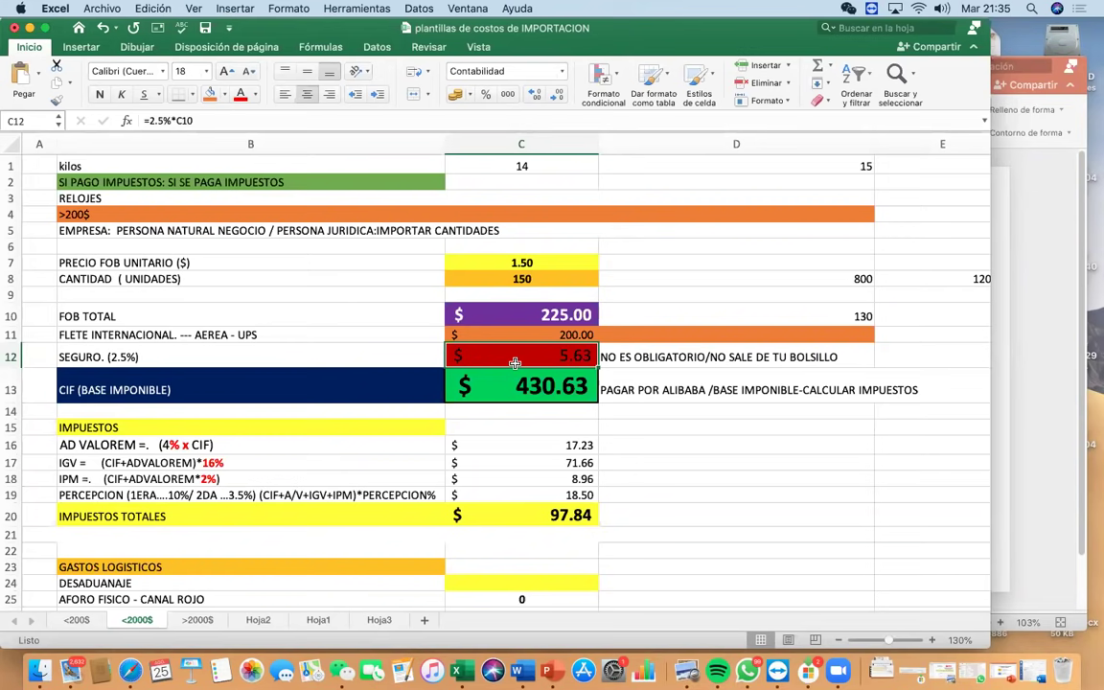
Enter =2.5%*C10 as the insurance in C12 so it shows 5.63
{"action": "type", "text": "=2.5%"}
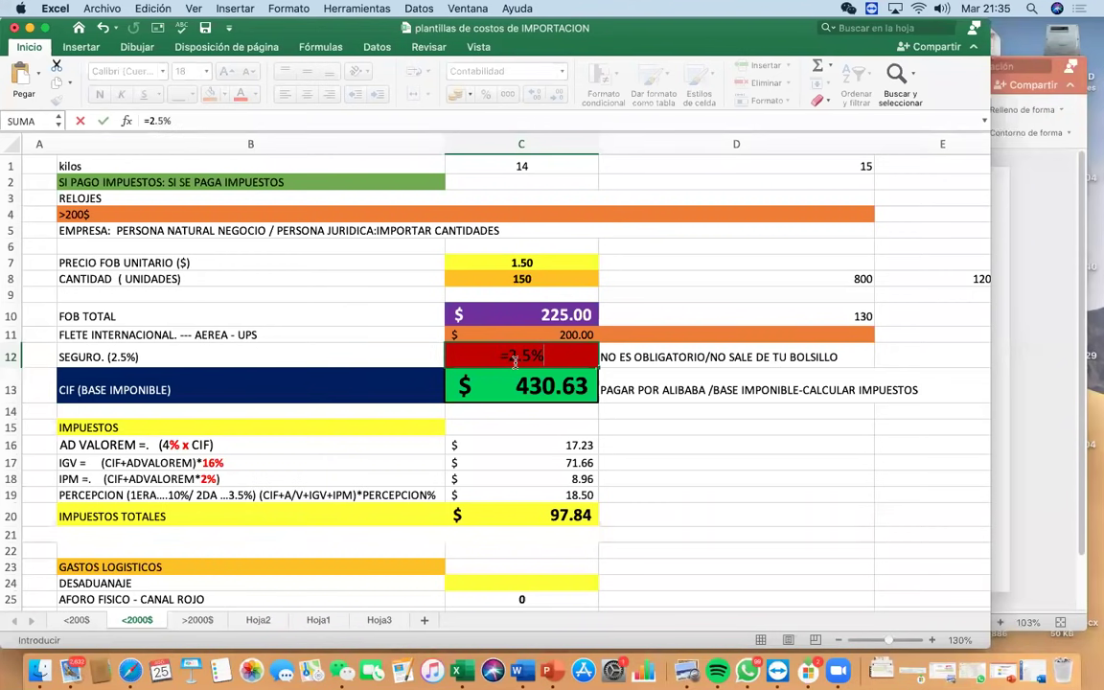
{"action": "type", "text": "*"}
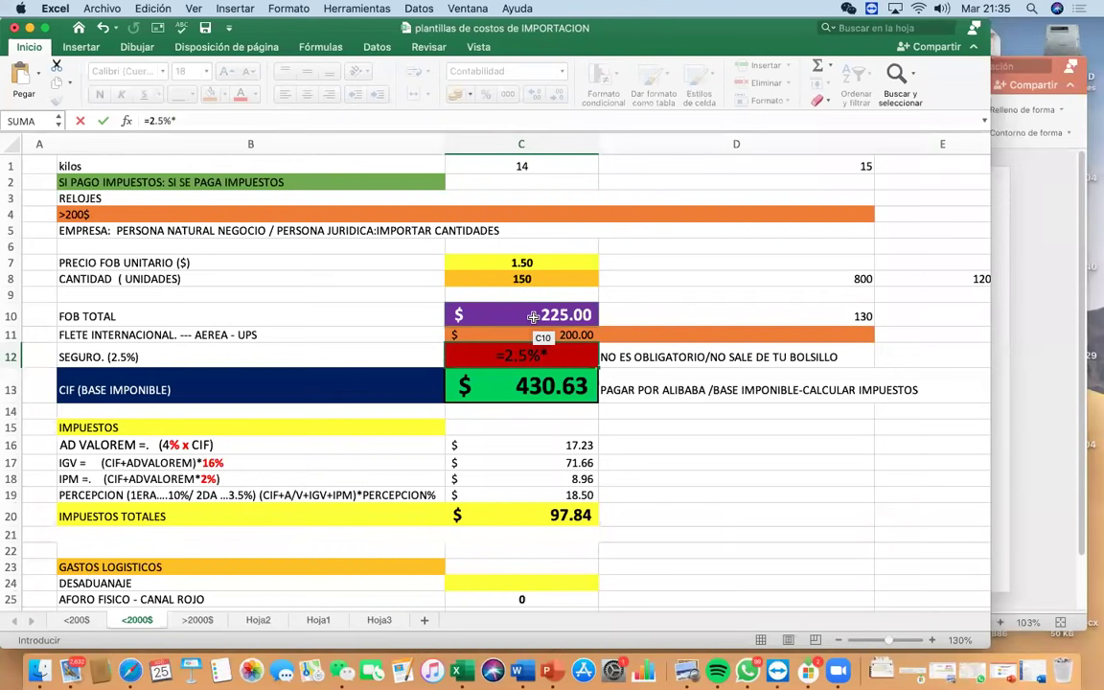
{"action": "left_click", "coordinate": [532, 316]}
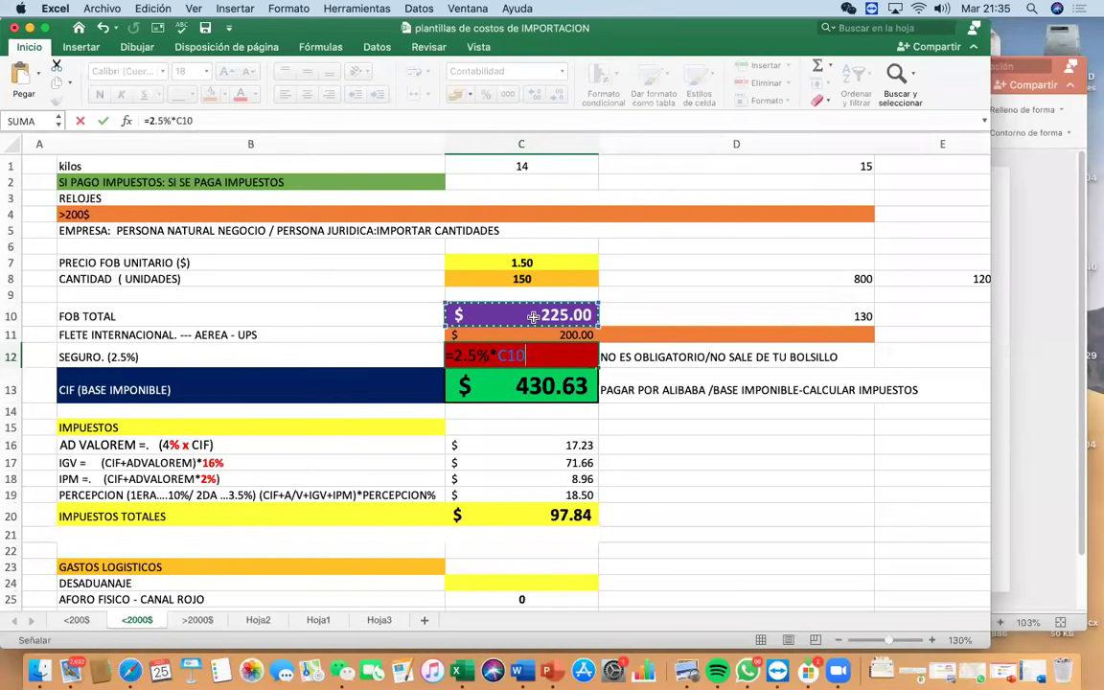
{"action": "key", "text": "Return"}
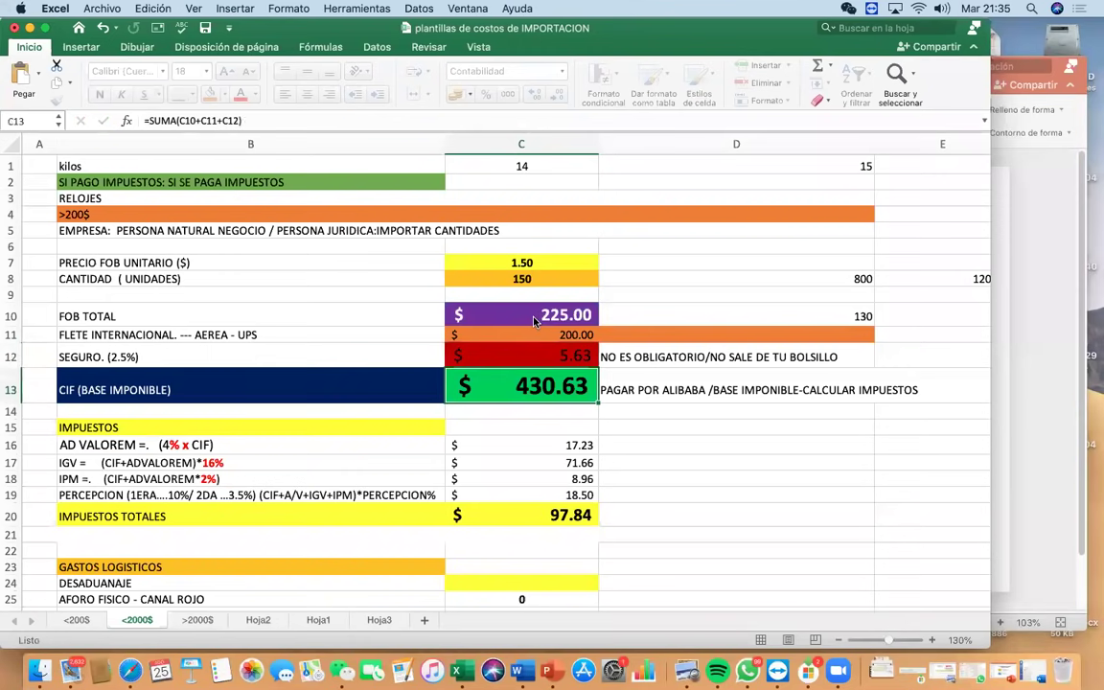
{"action": "left_click", "coordinate": [540, 354]}
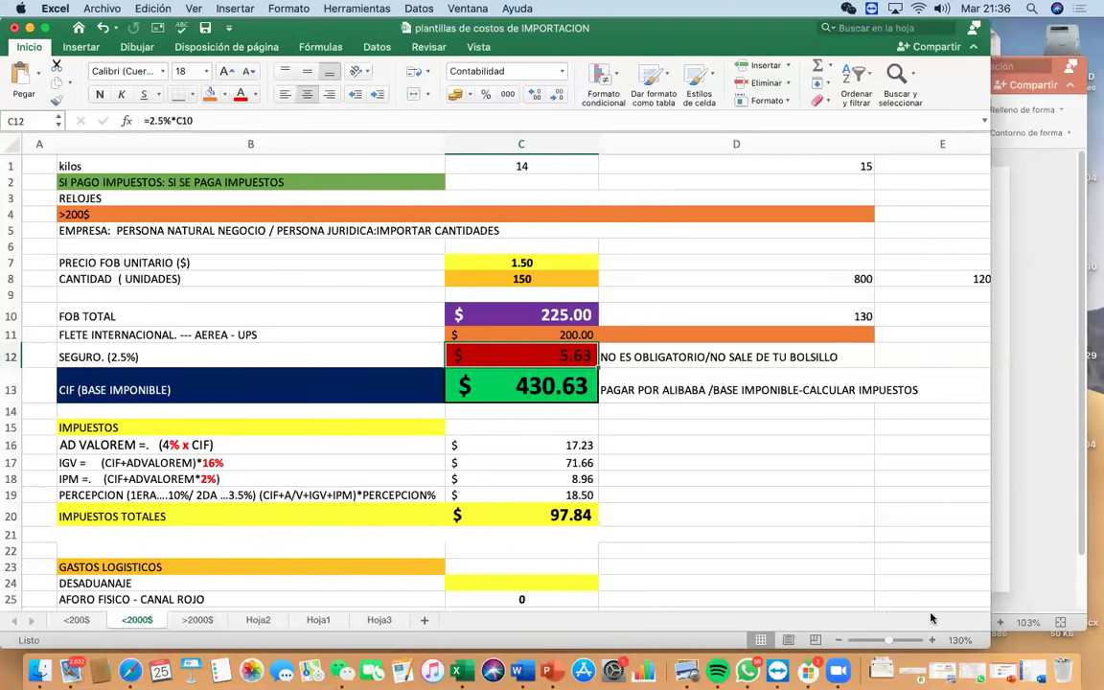
Enlarge the CIF (BASE IMPONIBLE) label in B13 to font size 18
{"action": "left_click", "coordinate": [256, 381]}
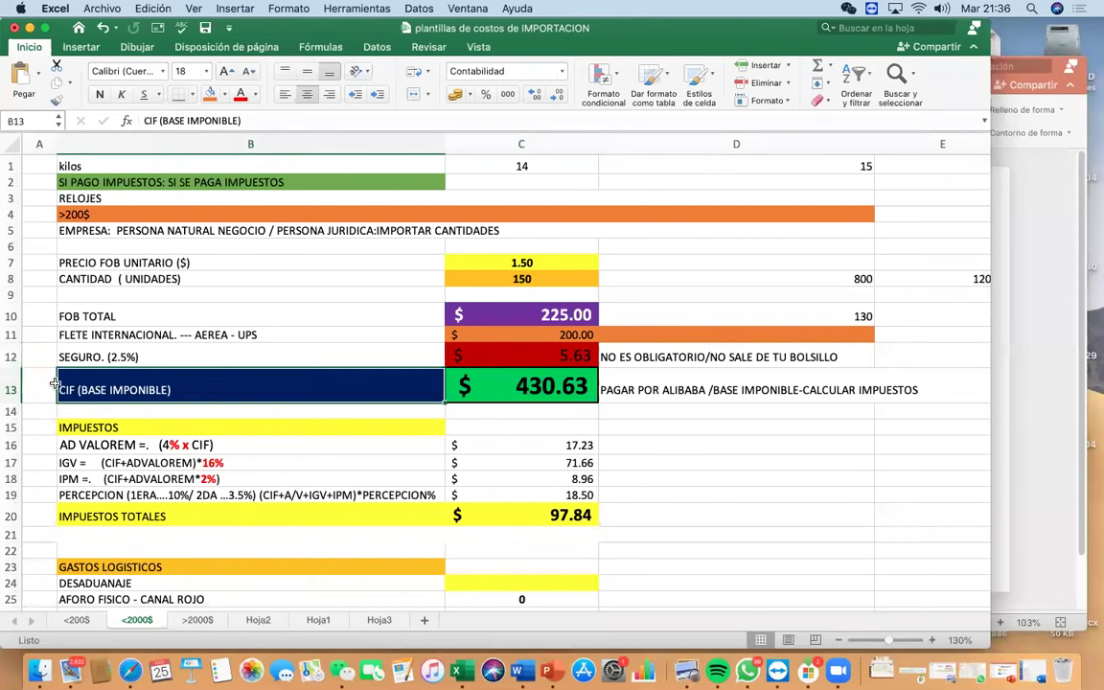
{"action": "left_click", "coordinate": [227, 72]}
{"action": "left_click", "coordinate": [227, 72]}
{"action": "triple_click", "coordinate": [227, 72]}
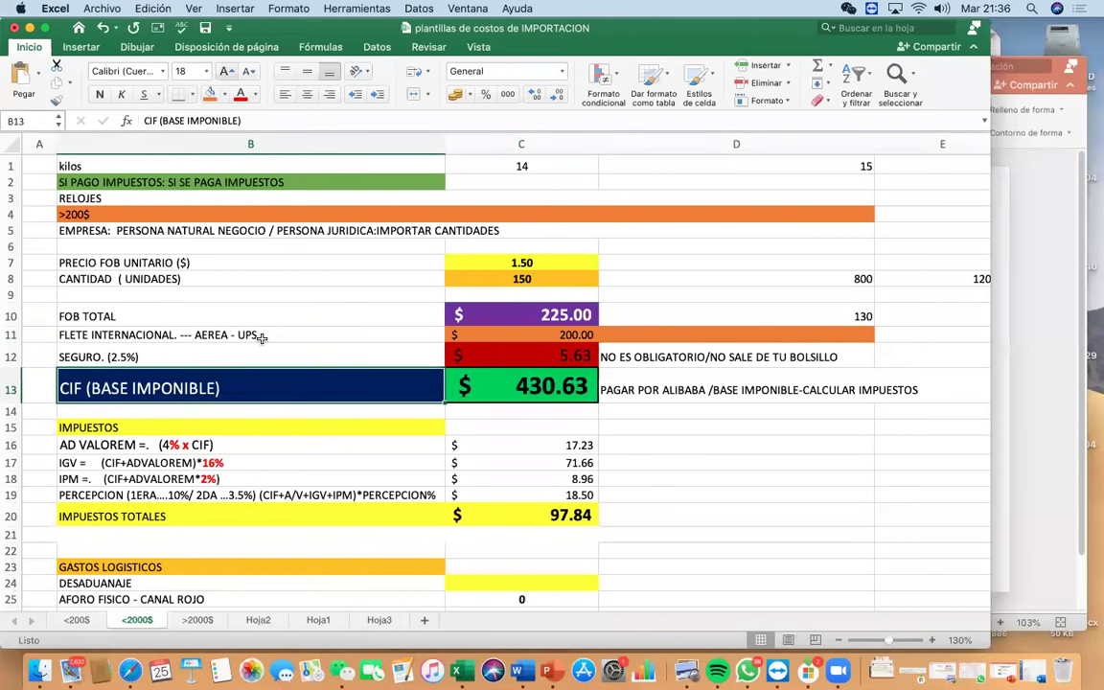
Clear the insurance in C12, undo to restore its formula, and confirm it still gives 5.63
{"action": "left_click", "coordinate": [560, 321]}
{"action": "left_click", "coordinate": [563, 335]}
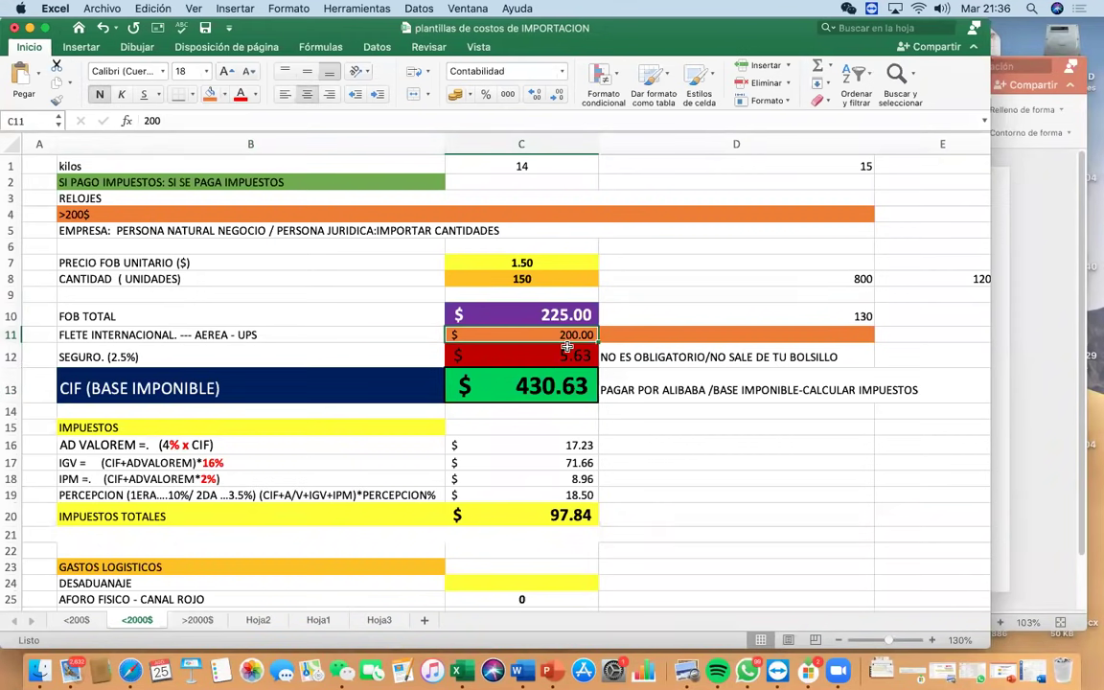
{"action": "left_click", "coordinate": [568, 357]}
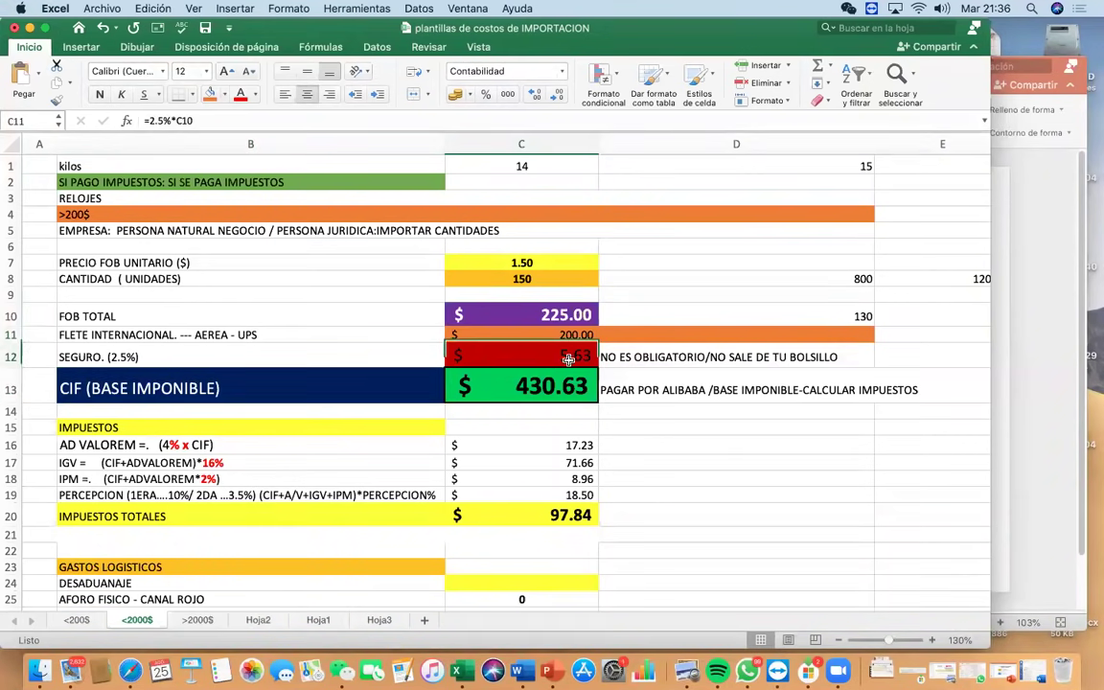
{"action": "key", "text": "Delete"}
{"action": "key", "text": "Return"}
{"action": "left_click", "coordinate": [508, 349]}
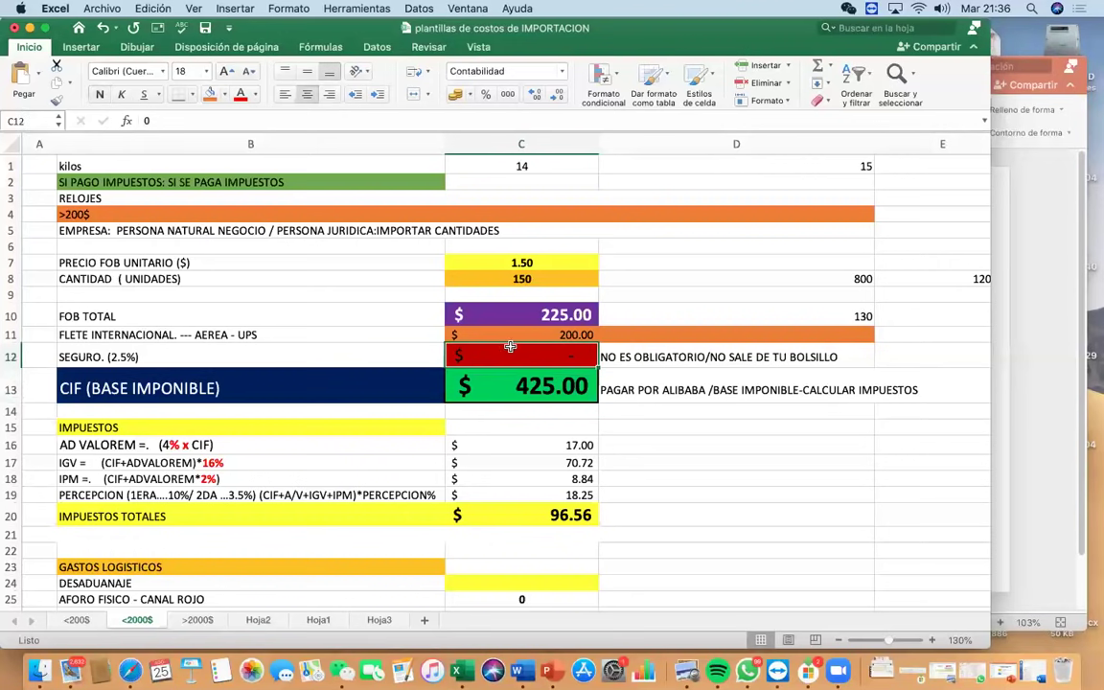
{"action": "key", "text": "super+z"}
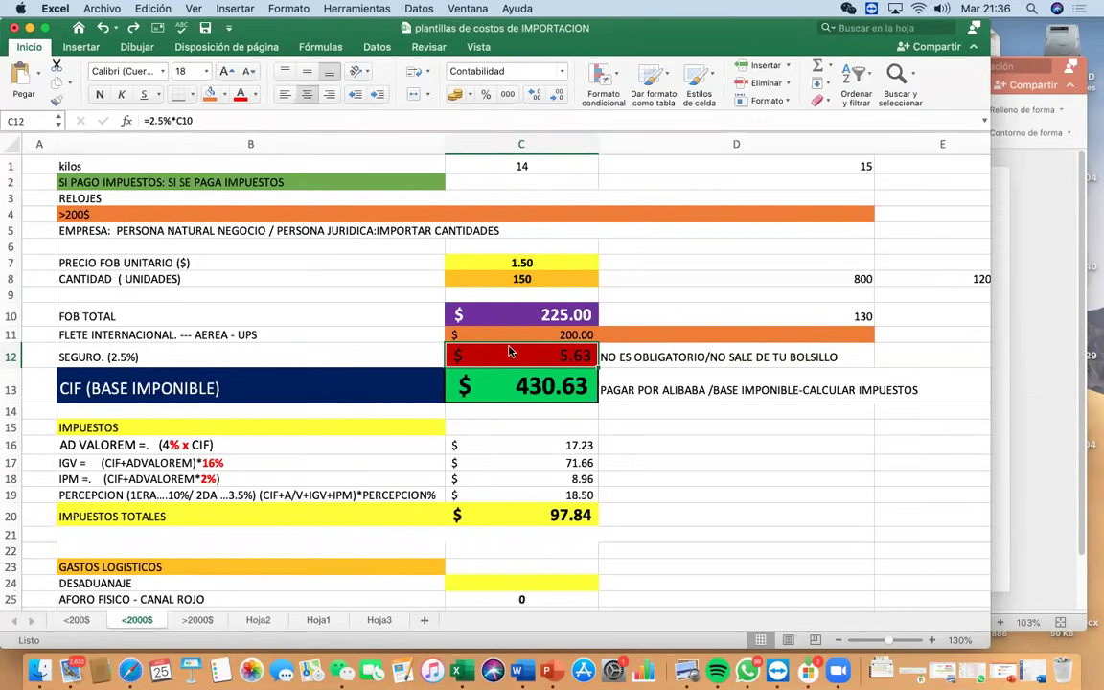
{"action": "double_click", "coordinate": [509, 352]}
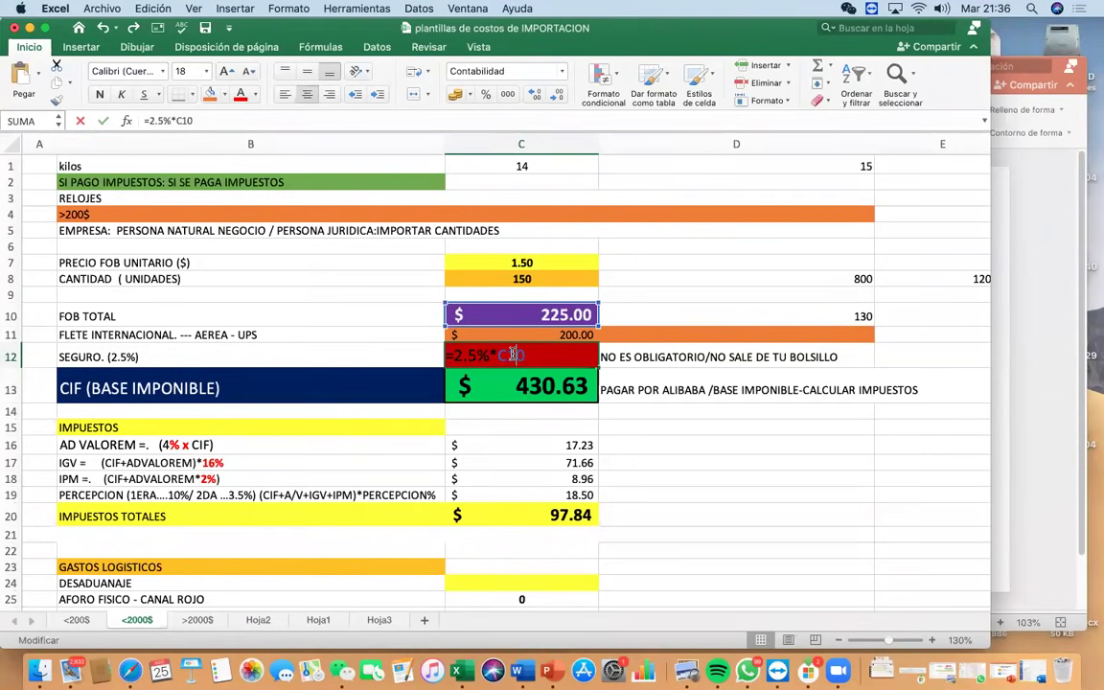
{"action": "key", "text": "Return"}
{"action": "left_click", "coordinate": [529, 357]}
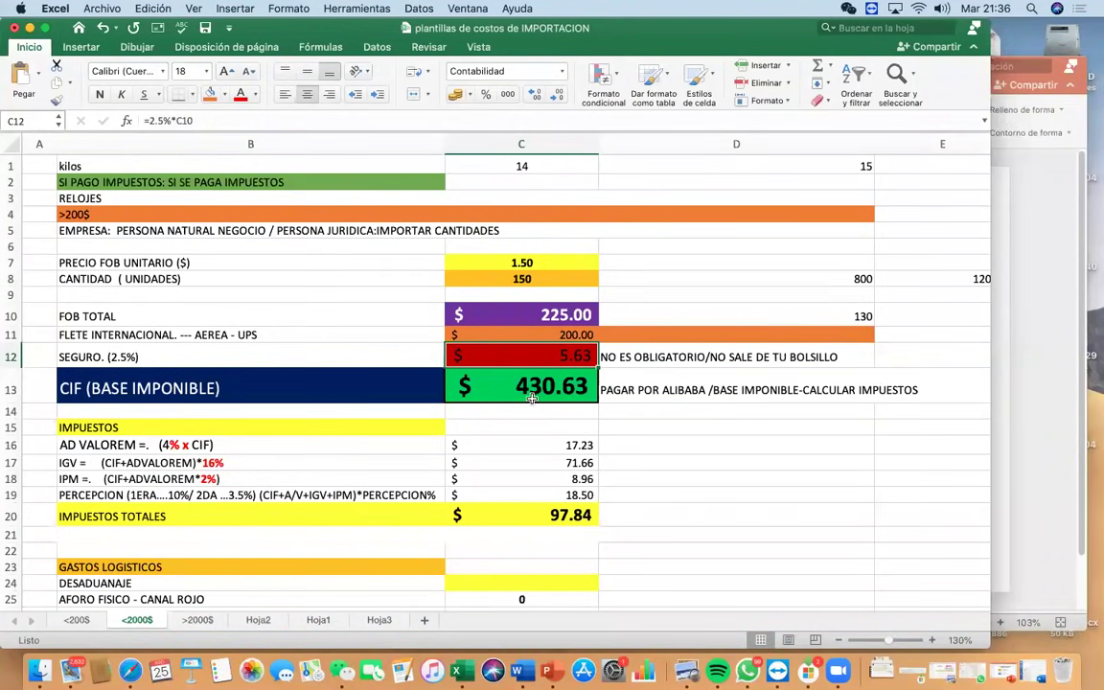
Rebuild the CIF in C13 as =SUMA(C10+C11+C12), giving 430.63
{"action": "scroll", "coordinate": [480, 359], "scroll_direction": "down", "scroll_amount": 3}
{"action": "left_click", "coordinate": [537, 383]}
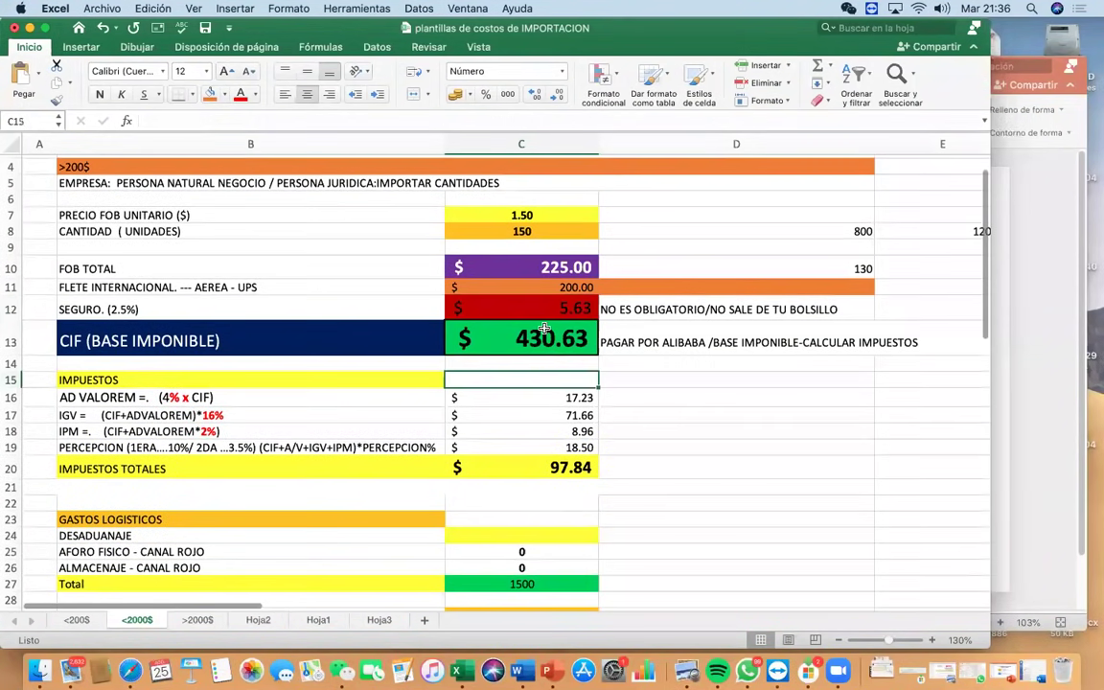
{"action": "left_click", "coordinate": [536, 336]}
{"action": "key", "text": "Delete"}
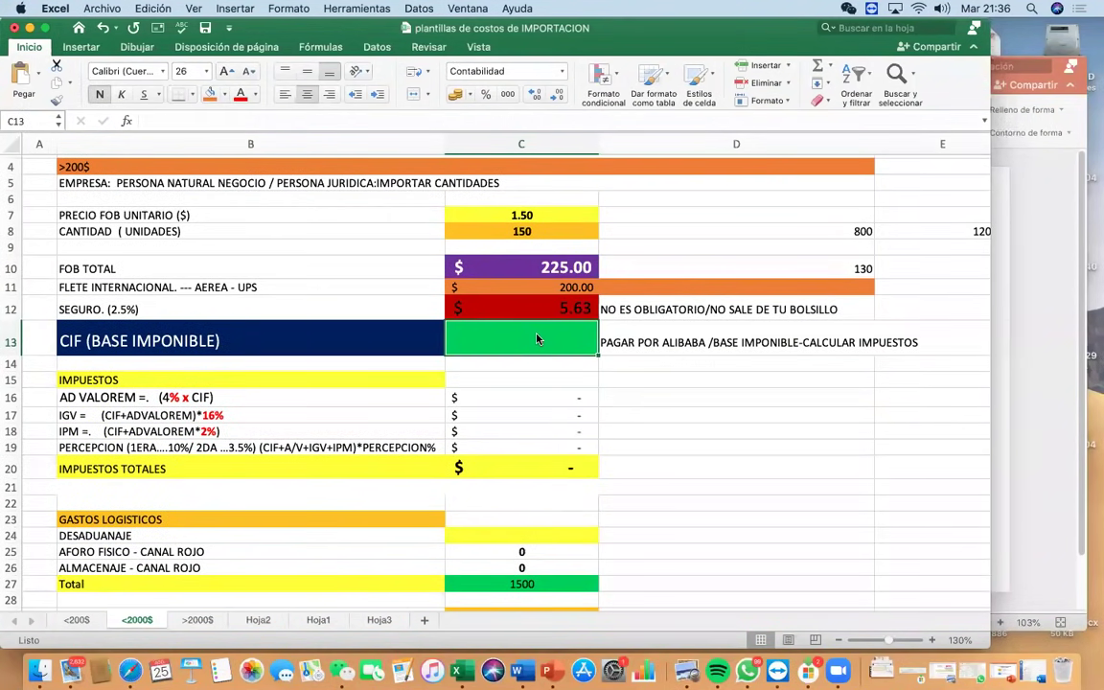
{"action": "type", "text": "=suma("}
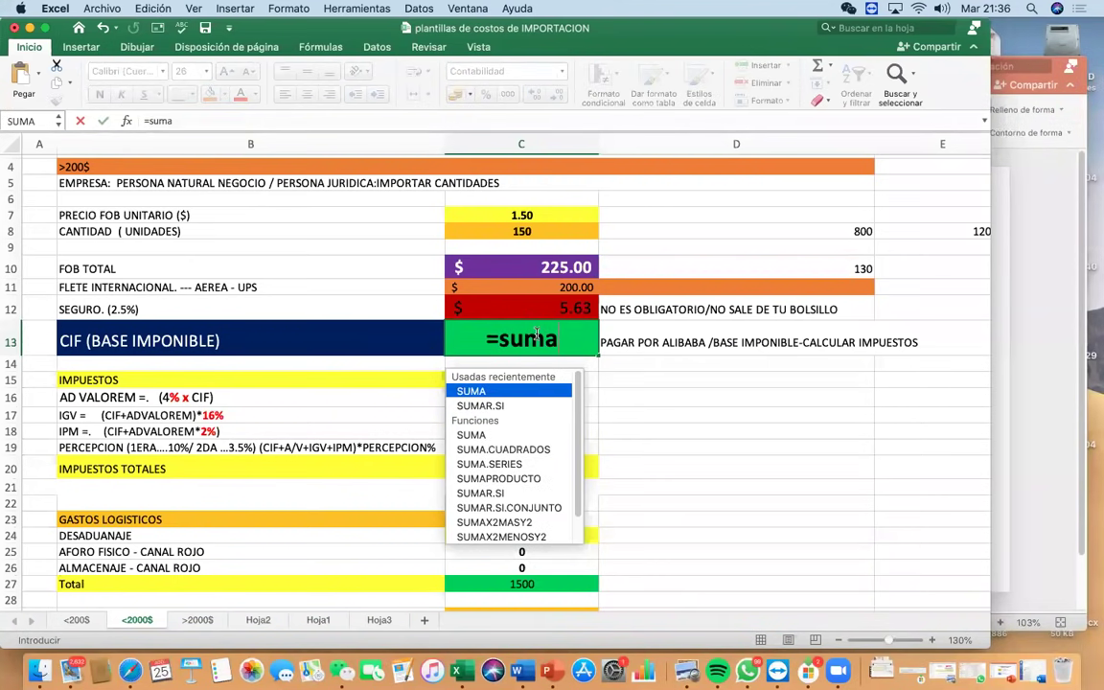
{"action": "left_click", "coordinate": [515, 266]}
{"action": "type", "text": "+"}
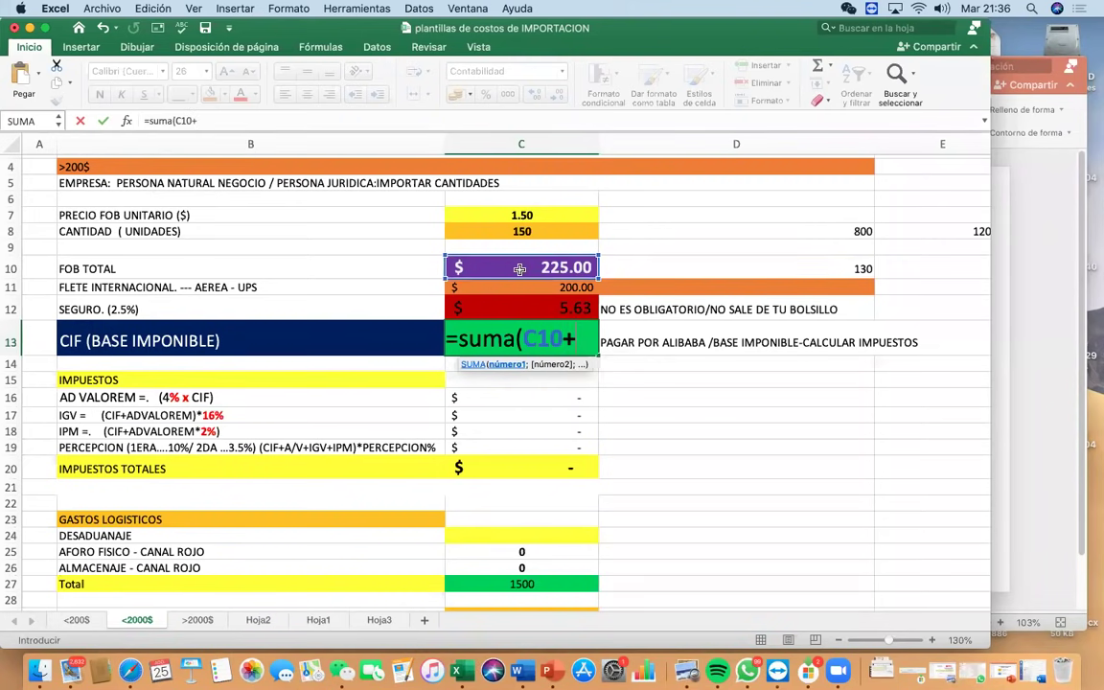
{"action": "left_click", "coordinate": [525, 288]}
{"action": "type", "text": "+"}
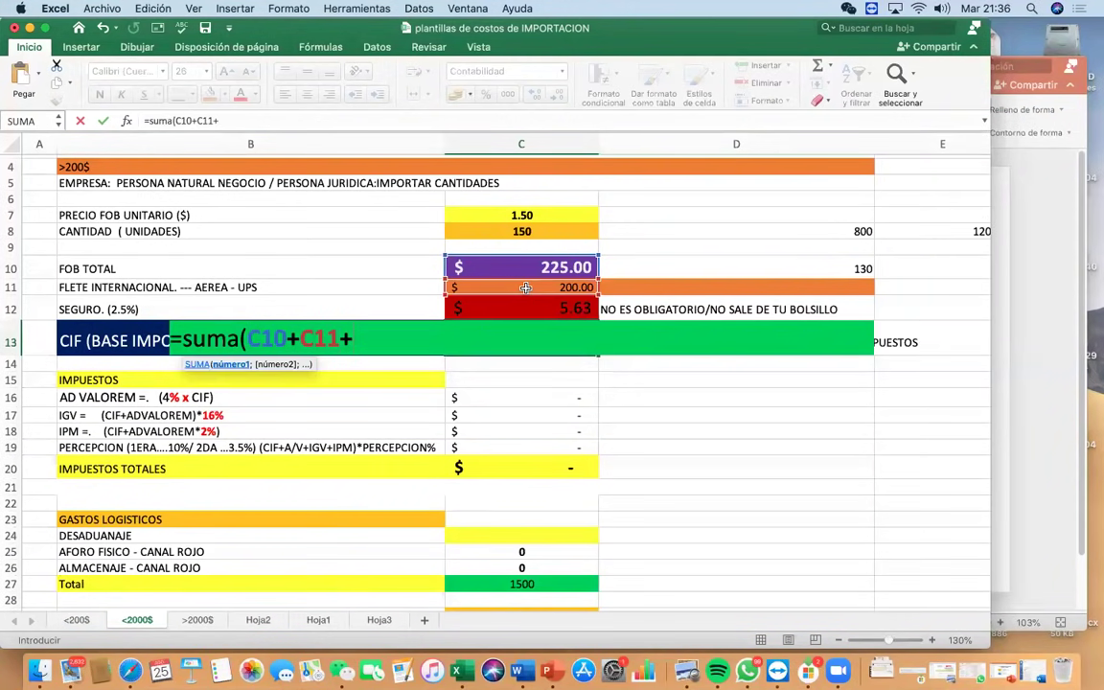
{"action": "left_click", "coordinate": [528, 304]}
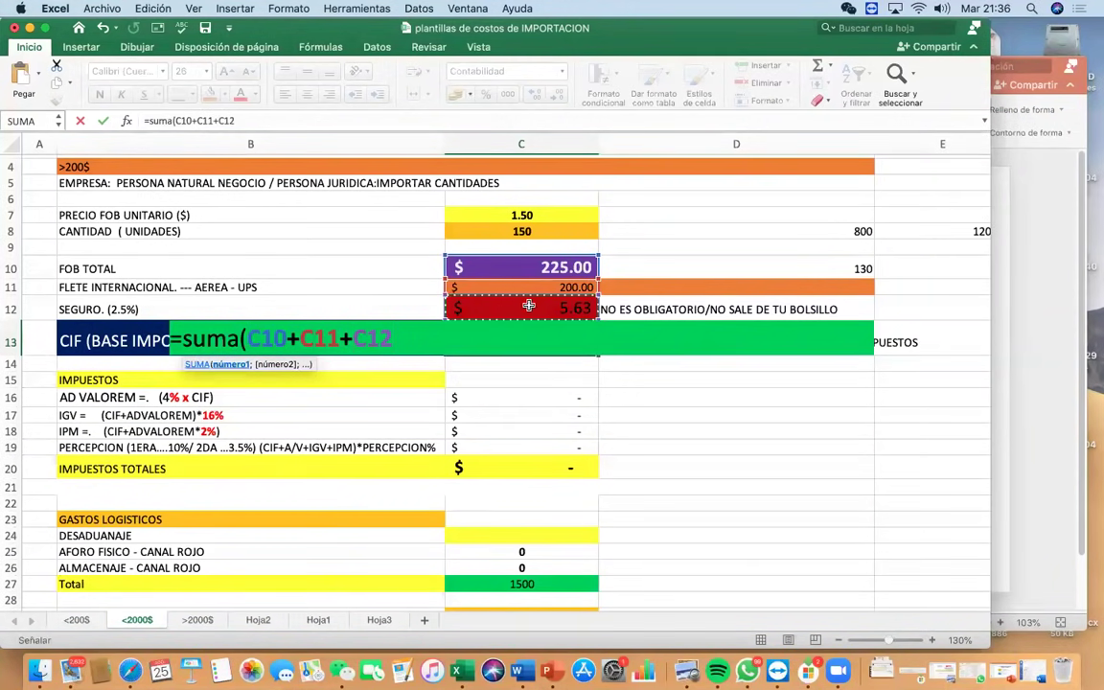
{"action": "type", "text": ")"}
{"action": "key", "text": "Return"}
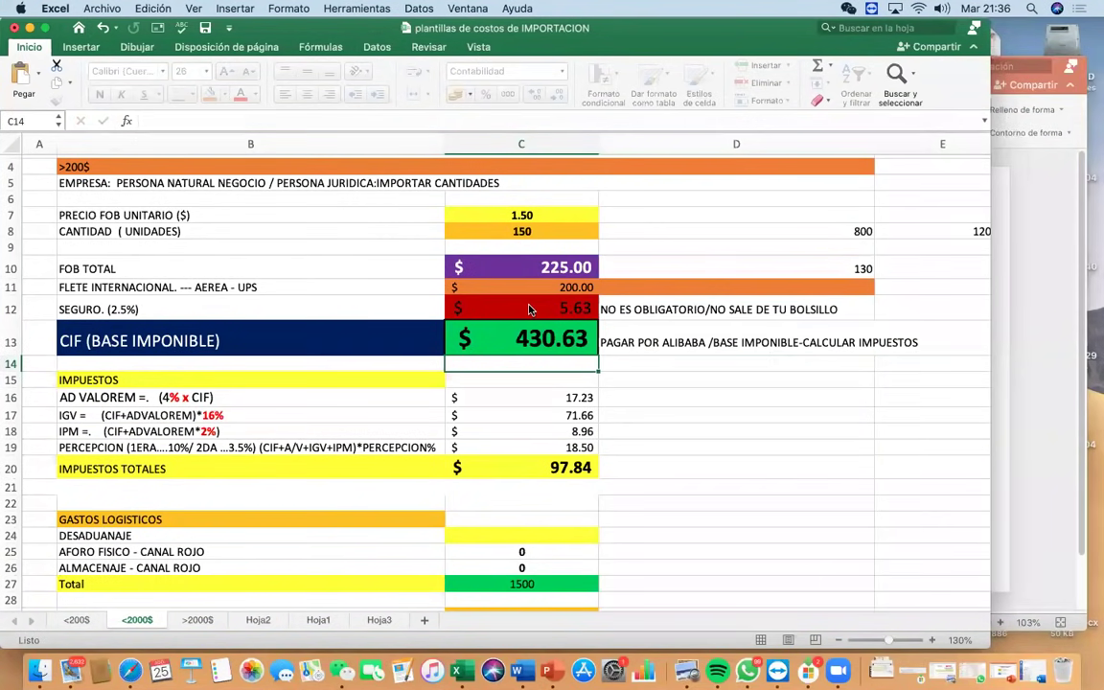
{"action": "left_click", "coordinate": [548, 331]}
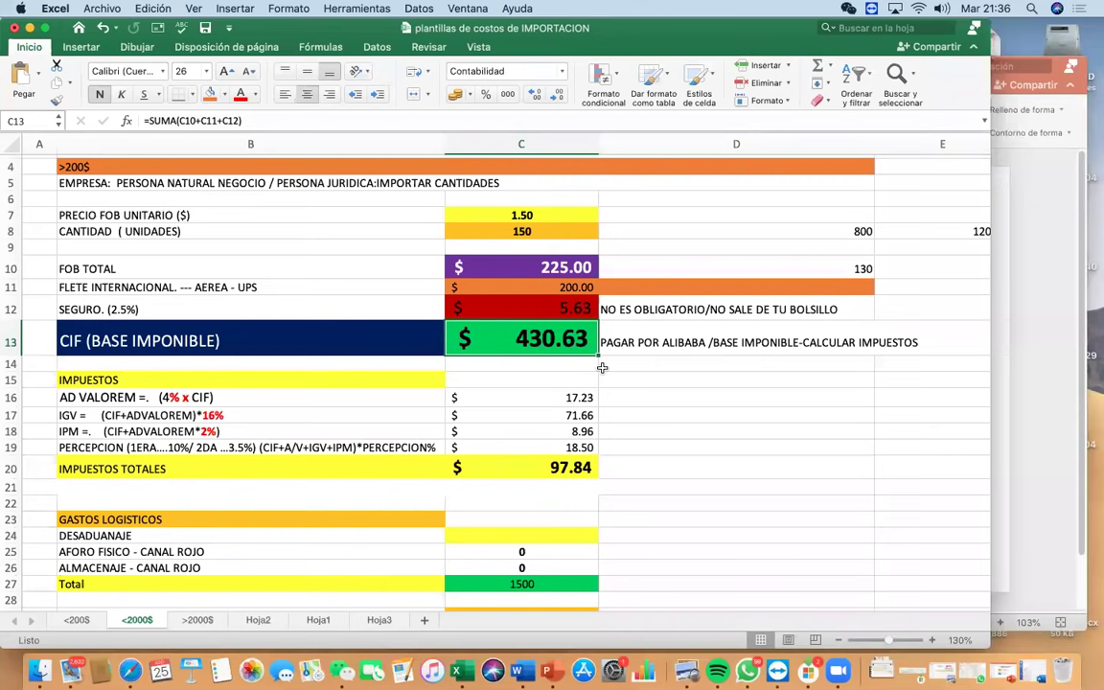
{"action": "left_click", "coordinate": [488, 413]}
Clear the tax amounts C16:C19 and set ad valorem in C16 to =4%*C13
{"action": "left_click_drag", "start_coordinate": [546, 393], "coordinate": [565, 412]}
{"action": "left_click", "coordinate": [537, 408]}
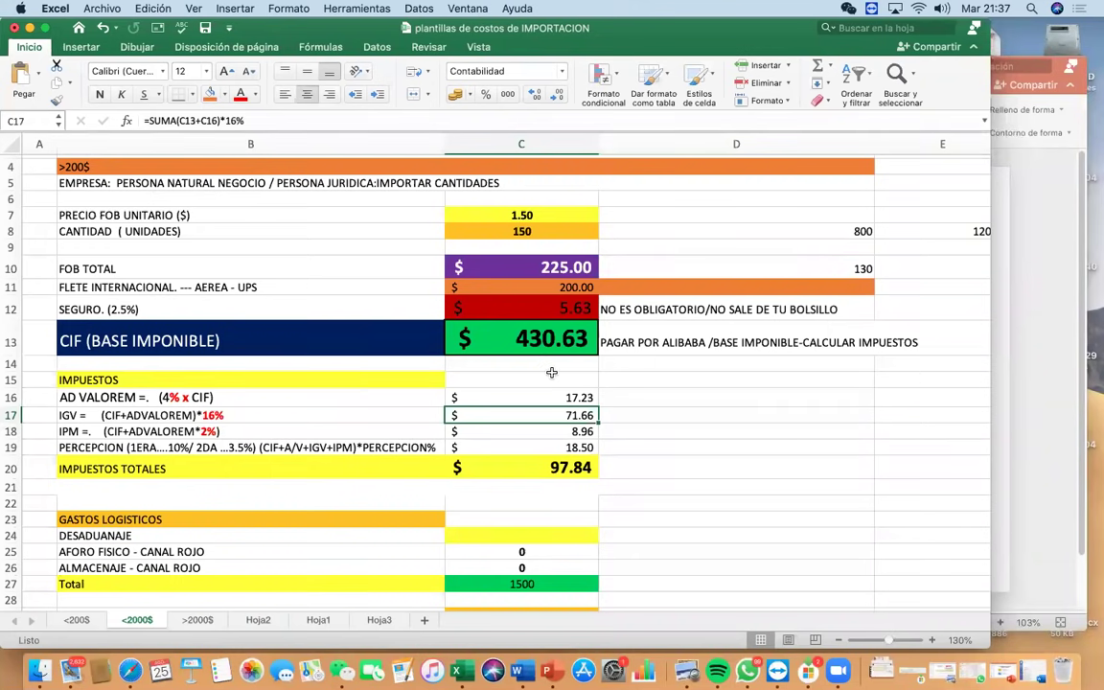
{"action": "left_click", "coordinate": [527, 397]}
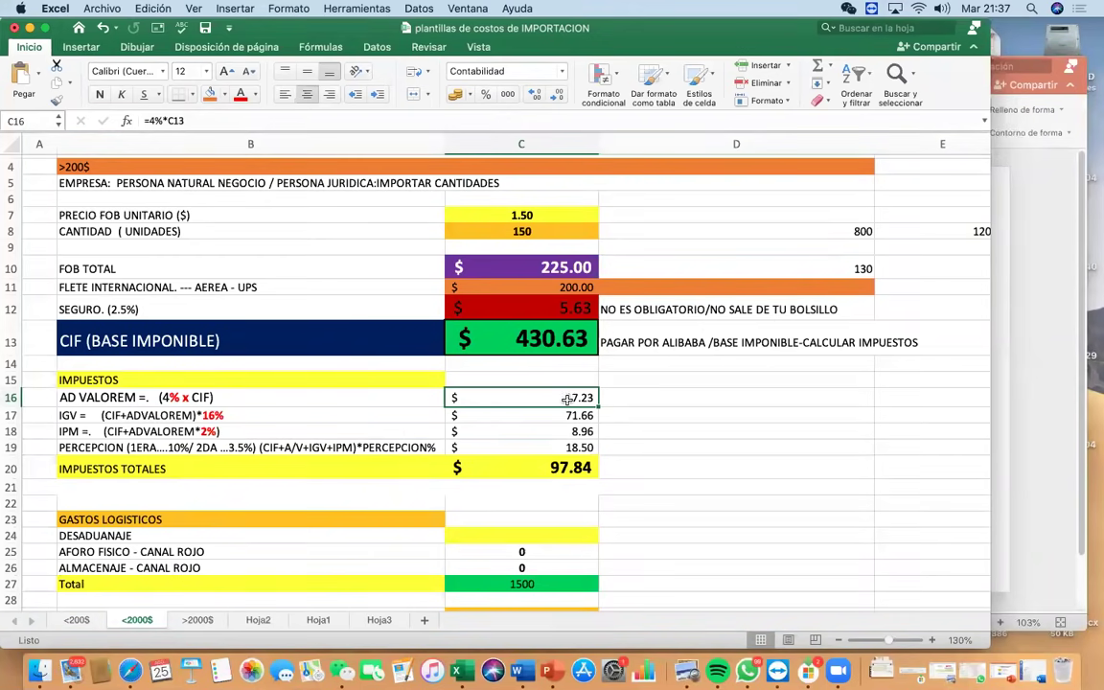
{"action": "left_click_drag", "start_coordinate": [495, 398], "coordinate": [550, 446]}
{"action": "key", "text": "Delete"}
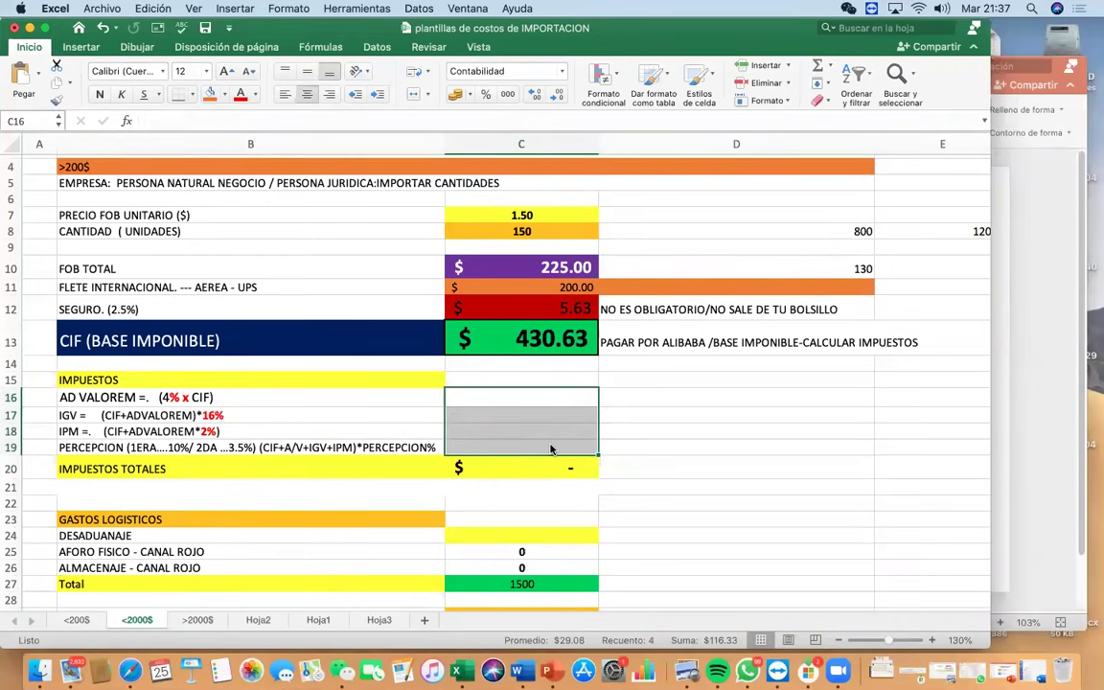
{"action": "left_click", "coordinate": [538, 391]}
{"action": "type", "text": "="}
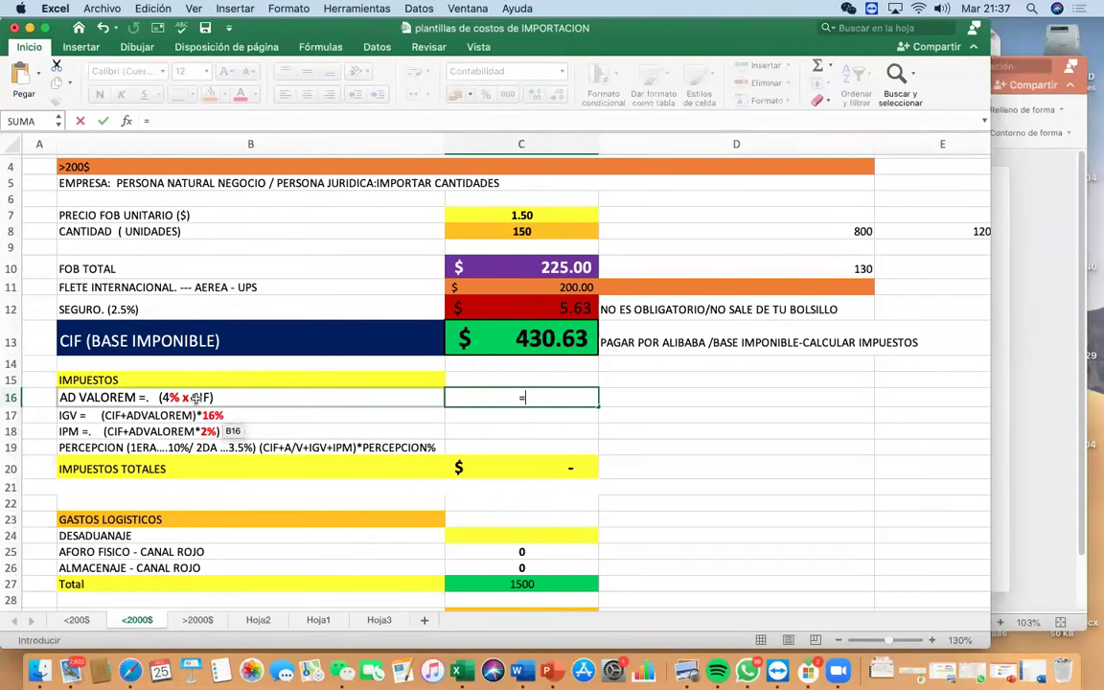
{"action": "type", "text": "4%*"}
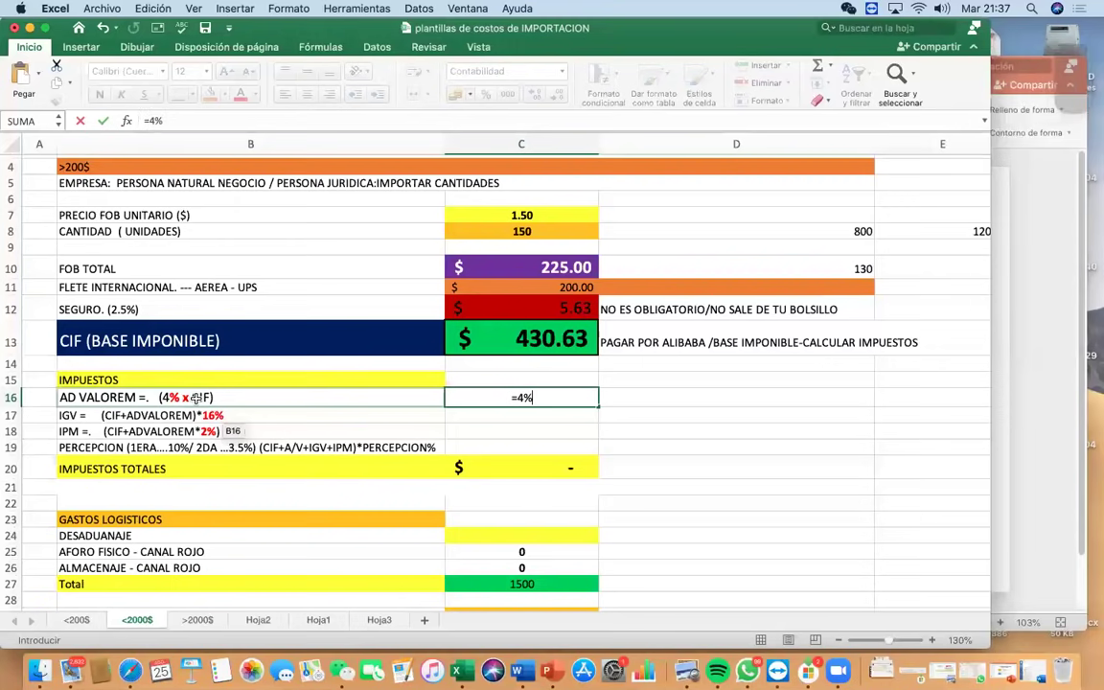
{"action": "left_click", "coordinate": [486, 337]}
{"action": "key", "text": "Return"}
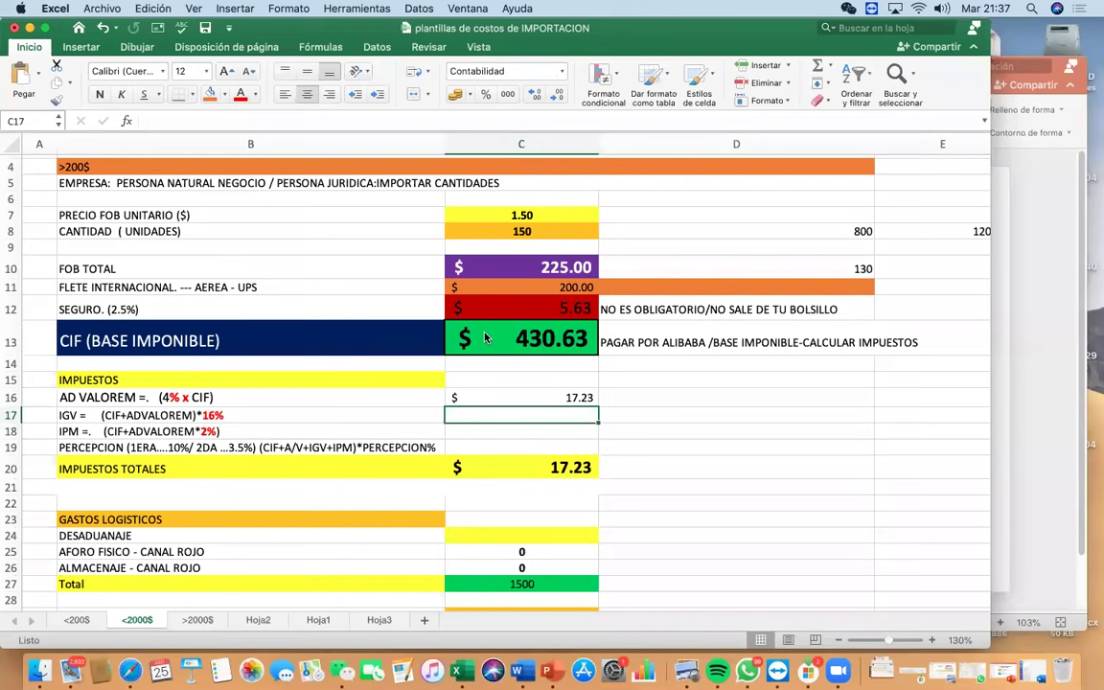
Set IGV in C17 to 16% of CIF plus ad valorem: =SUMA(C13+C16)*16%
{"action": "type", "text": "="}
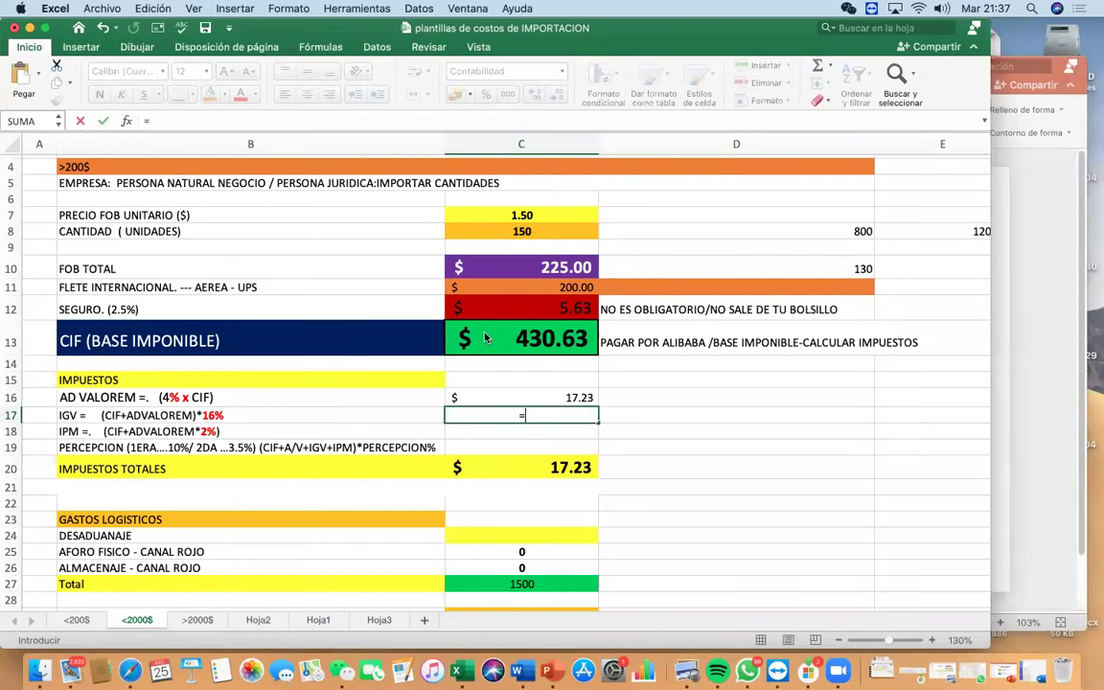
{"action": "type", "text": "sum"}
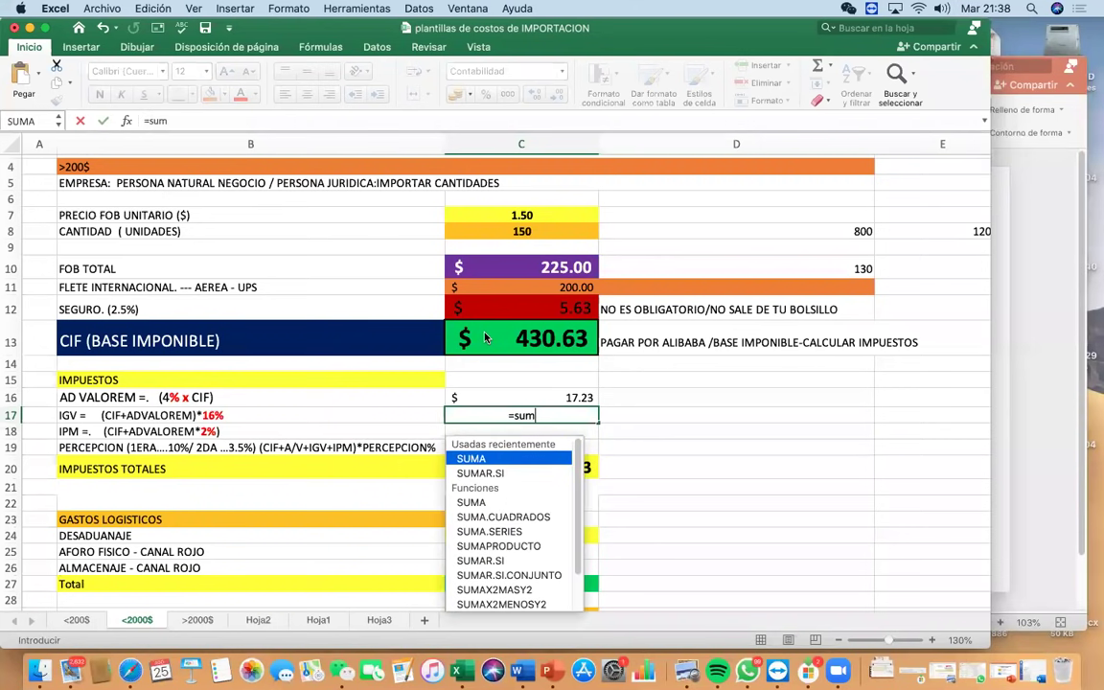
{"action": "type", "text": "a("}
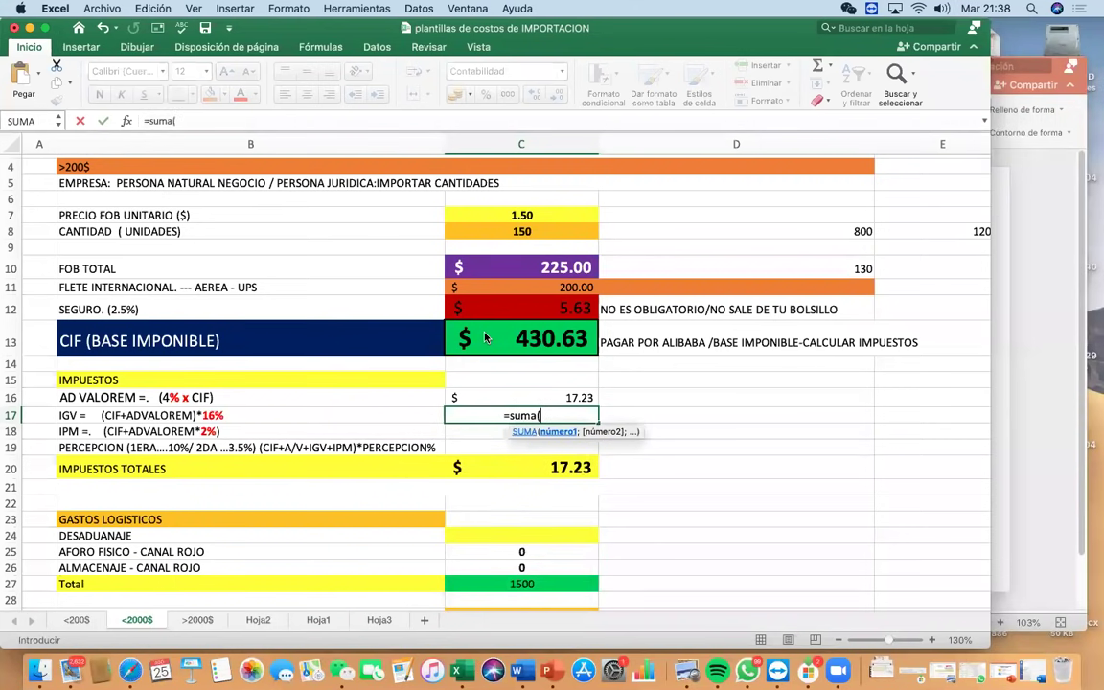
{"action": "left_click", "coordinate": [523, 332]}
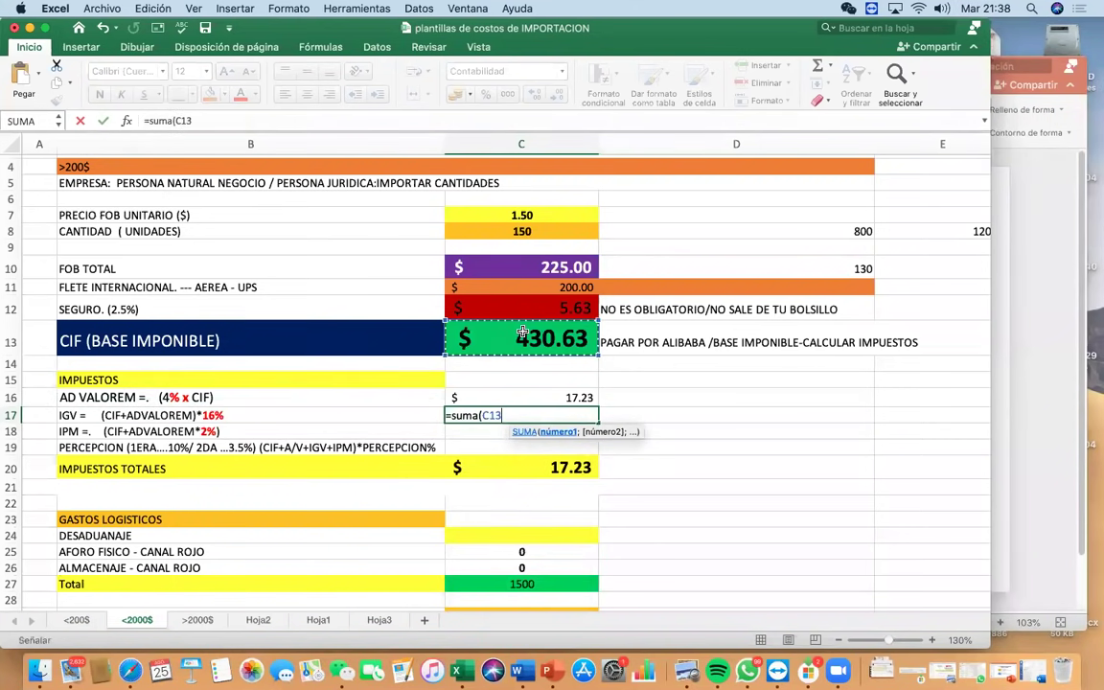
{"action": "left_click", "coordinate": [522, 396]}
{"action": "type", "text": ")*"}
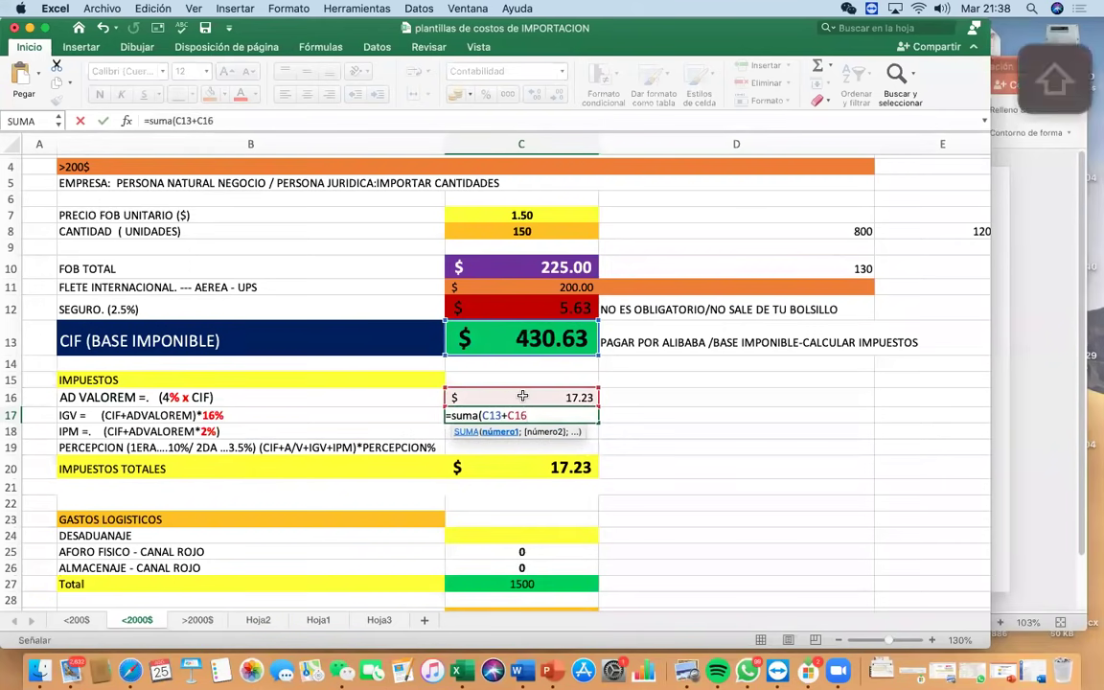
{"action": "type", "text": "16%"}
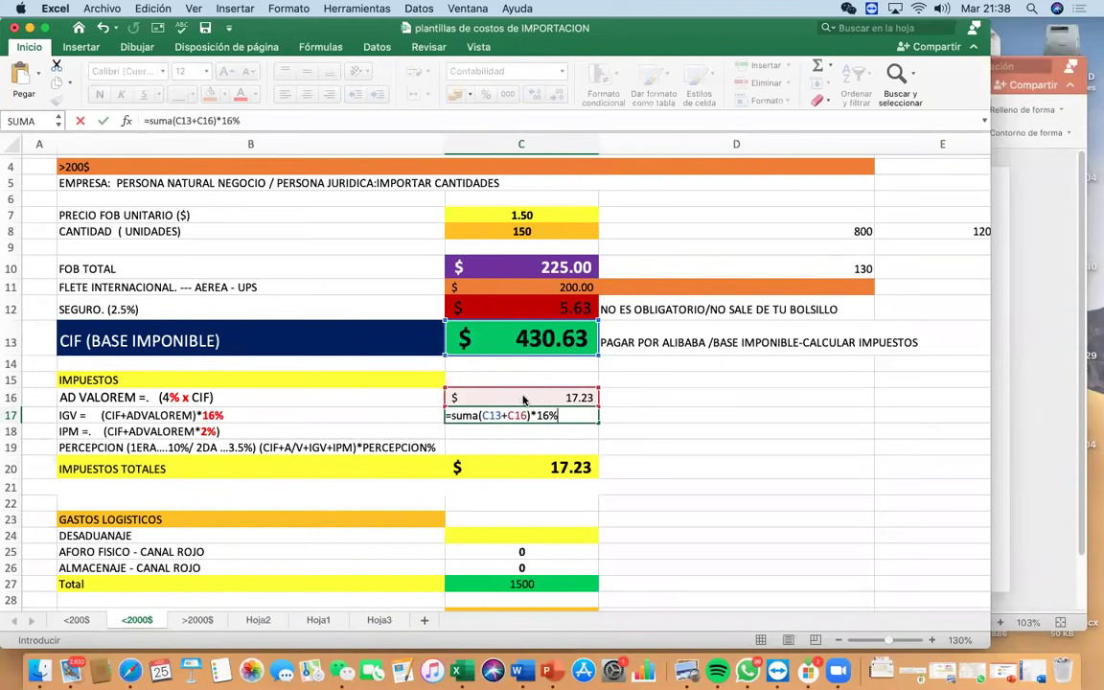
{"action": "key", "text": "Return"}
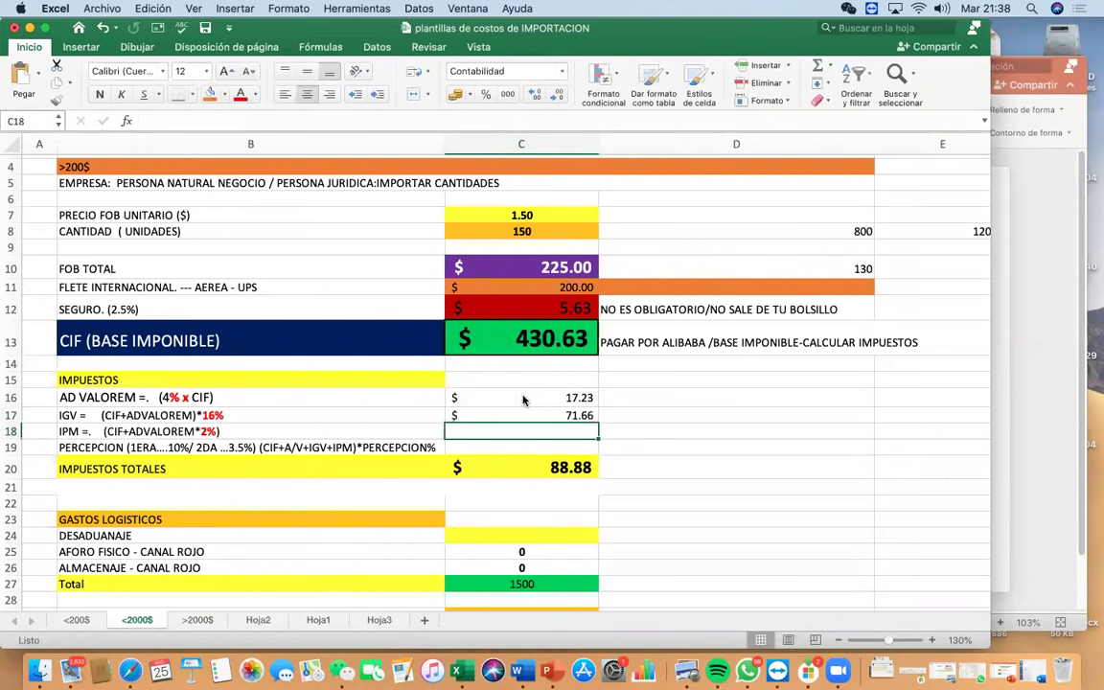
Set IPM in C18 to =SUMA(C13+C16)*2%, giving 8.96, and empty the percepción row 19
{"action": "type", "text": "="}
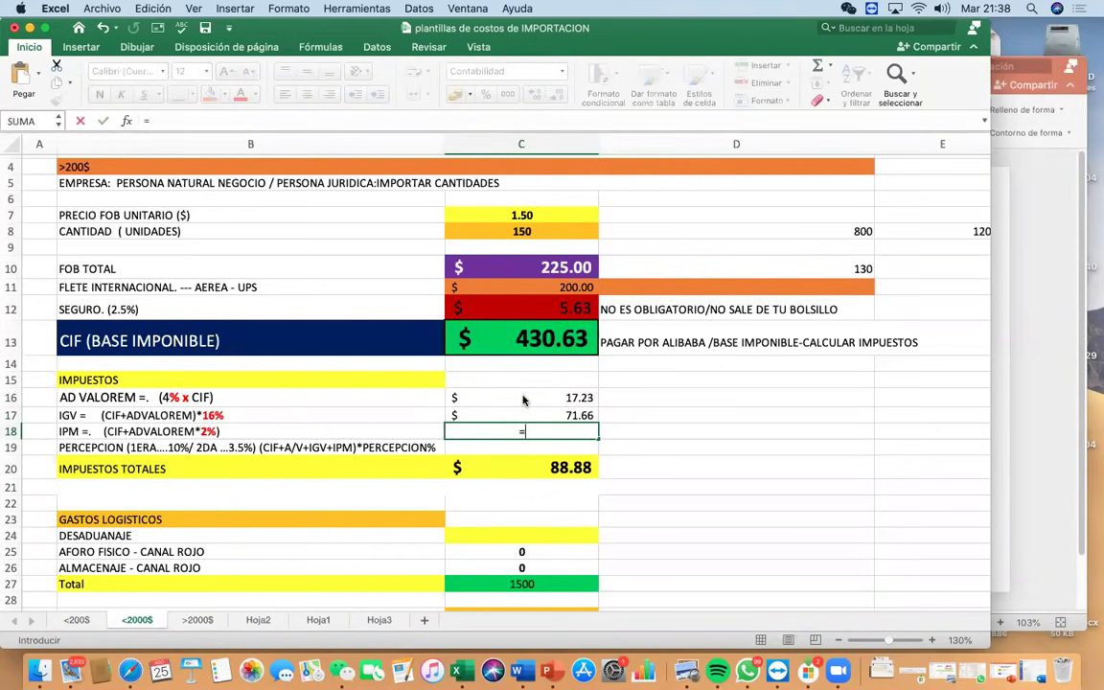
{"action": "type", "text": "suma("}
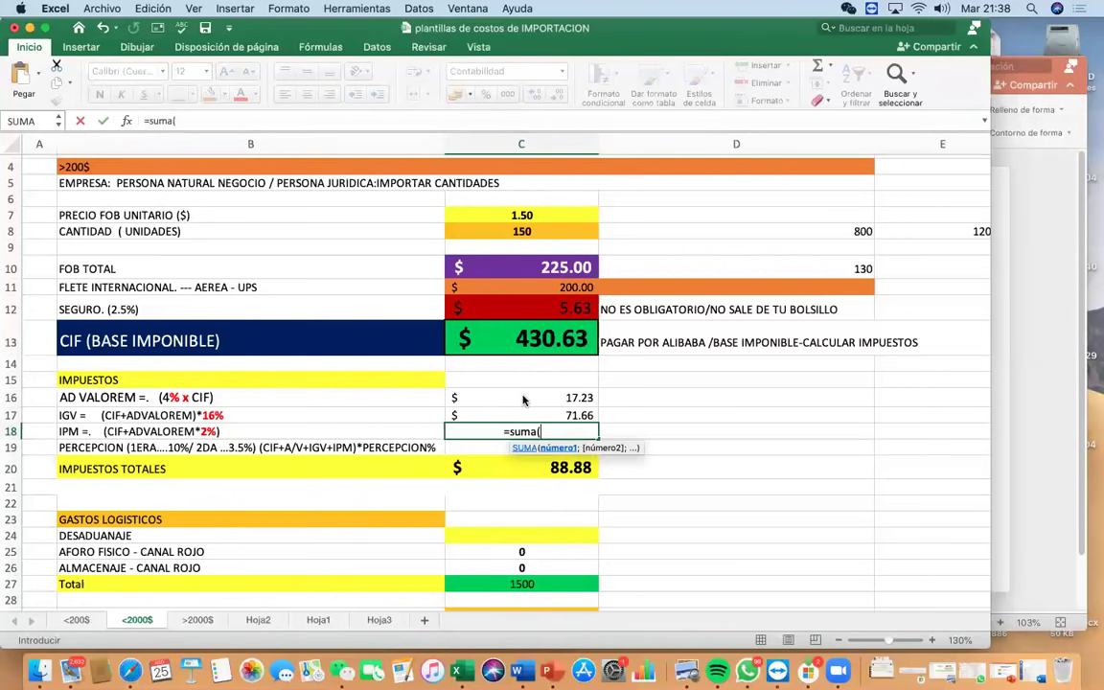
{"action": "left_click", "coordinate": [503, 346]}
{"action": "type", "text": "+"}
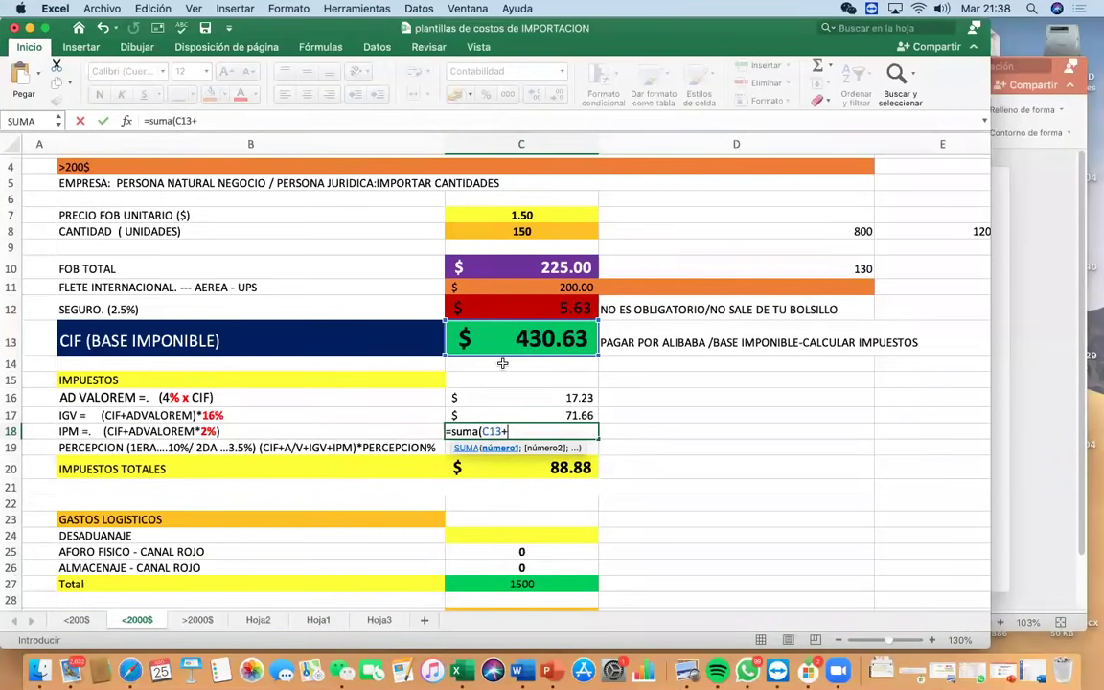
{"action": "left_click", "coordinate": [517, 392]}
{"action": "type", "text": ")"}
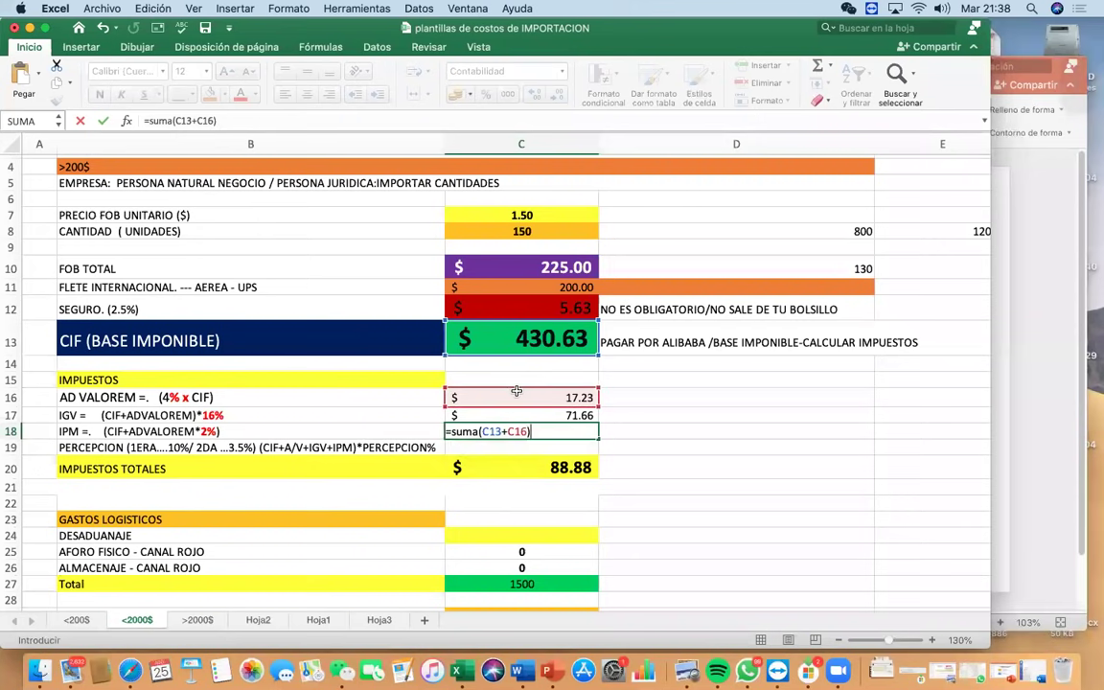
{"action": "type", "text": "*2%"}
{"action": "key", "text": "Return"}
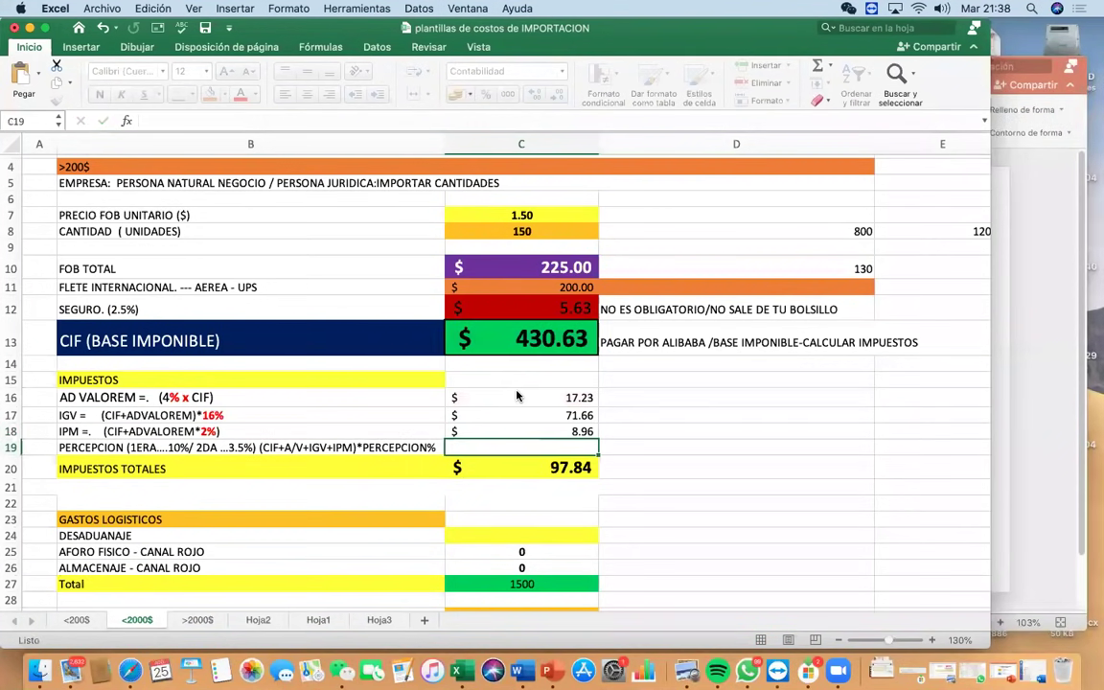
{"action": "left_click", "coordinate": [16, 447]}
{"action": "key", "text": "Delete"}
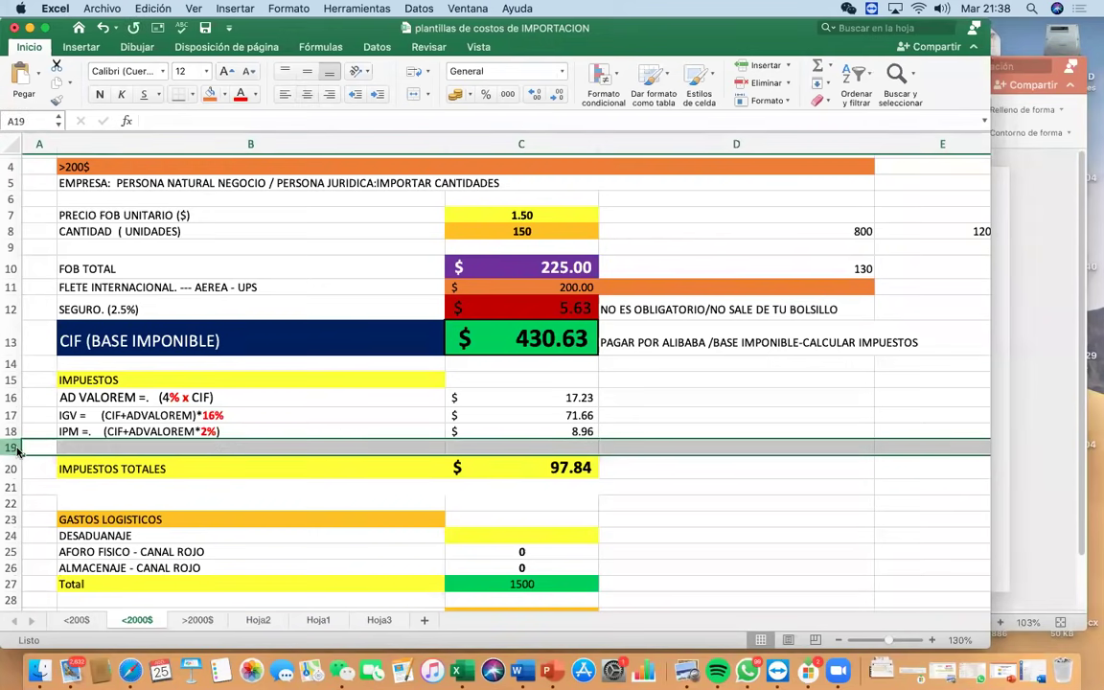
Delete the empty row 19 and check the total taxes formula now in C19
{"action": "right_click", "coordinate": [16, 447]}
{"action": "left_click", "coordinate": [71, 532]}
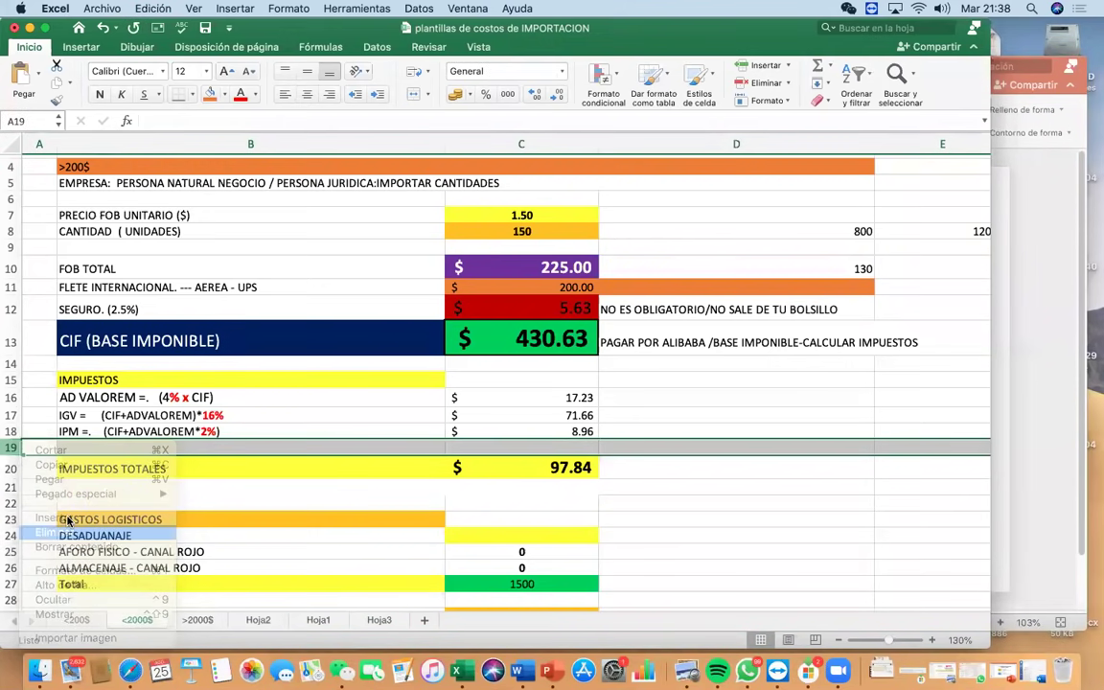
{"action": "left_click", "coordinate": [233, 451]}
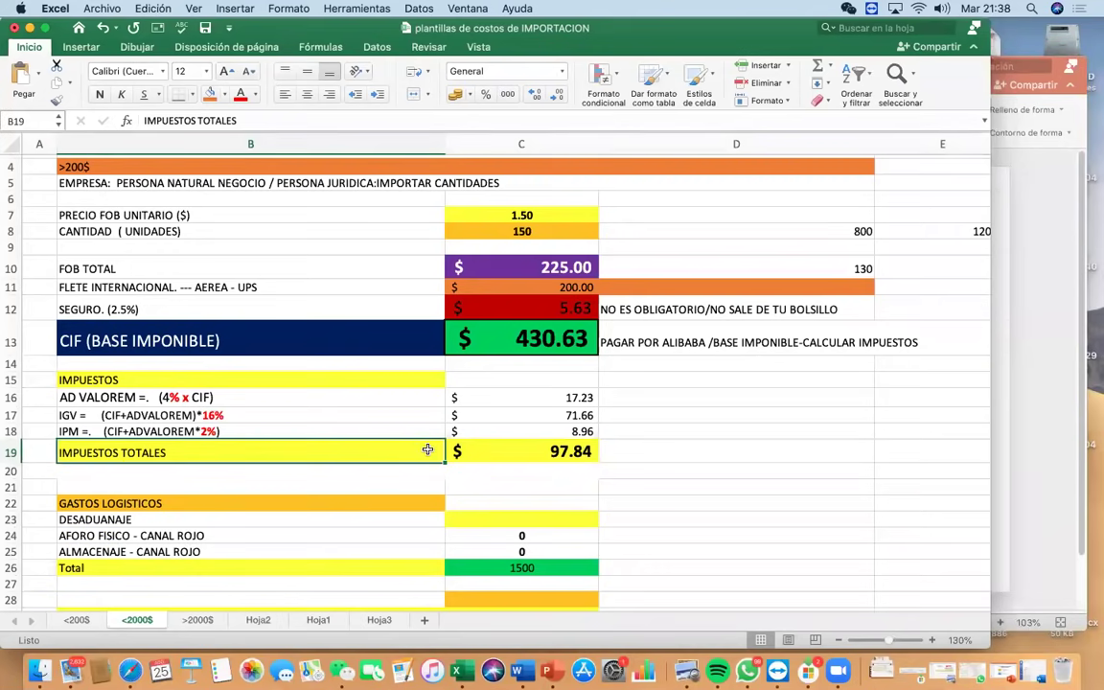
{"action": "left_click", "coordinate": [549, 450]}
{"action": "double_click", "coordinate": [553, 450]}
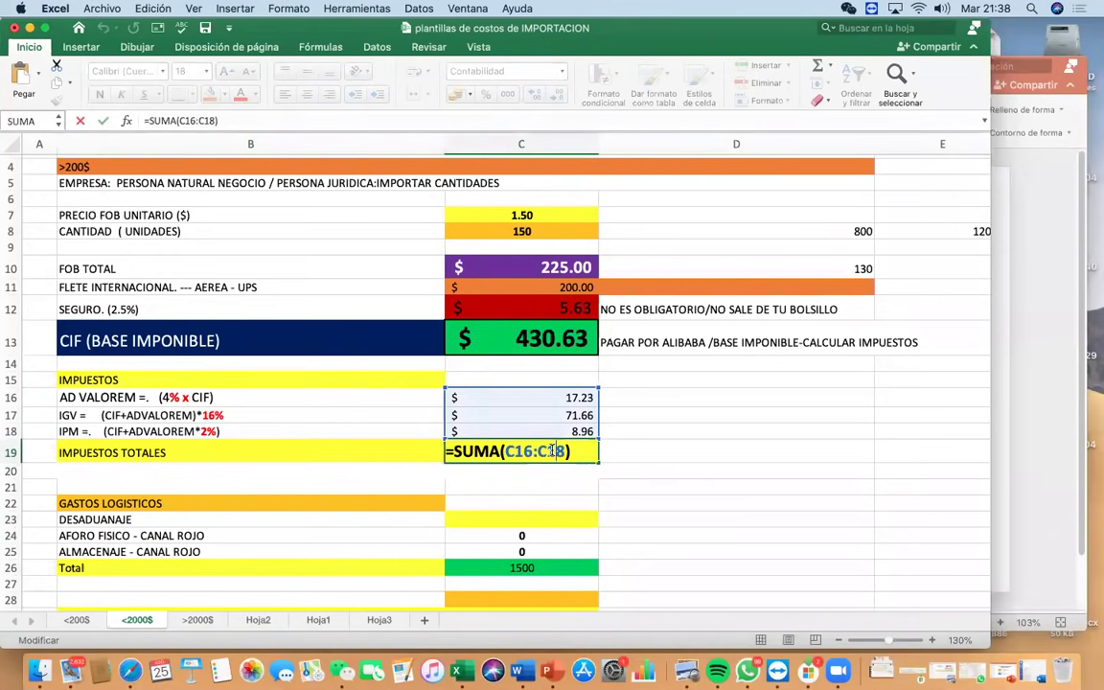
{"action": "key", "text": "Escape"}
Clear the logistics Total value 1500 and the cost cells C24:C25, dropping import cost to 535
{"action": "scroll", "coordinate": [586, 491], "scroll_direction": "down", "scroll_amount": 1}
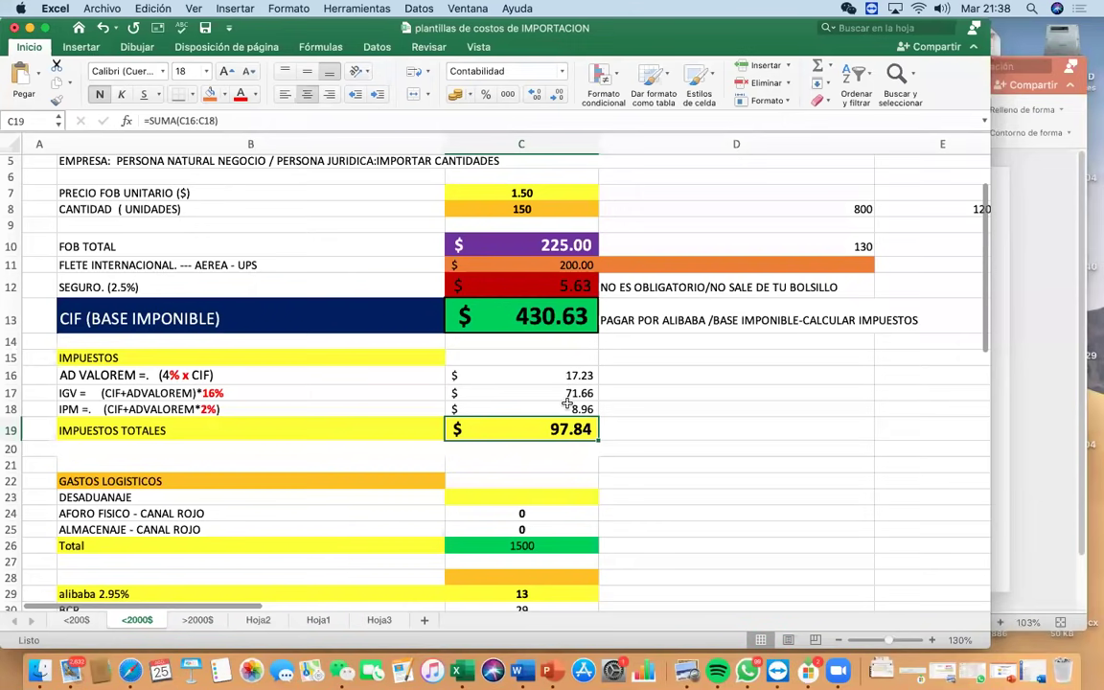
{"action": "left_click_drag", "start_coordinate": [567, 384], "coordinate": [568, 410]}
{"action": "scroll", "coordinate": [568, 410], "scroll_direction": "down", "scroll_amount": 5}
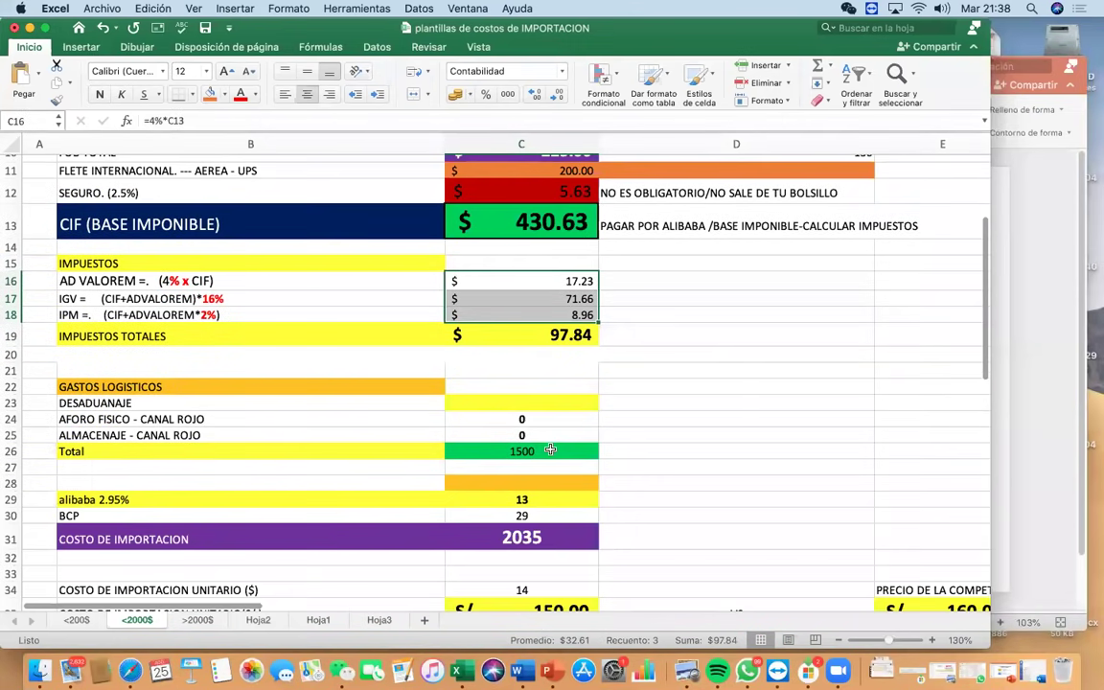
{"action": "left_click", "coordinate": [551, 450]}
{"action": "key", "text": "Delete"}
{"action": "left_click", "coordinate": [217, 373]}
{"action": "left_click_drag", "start_coordinate": [515, 419], "coordinate": [518, 433]}
{"action": "key", "text": "Delete"}
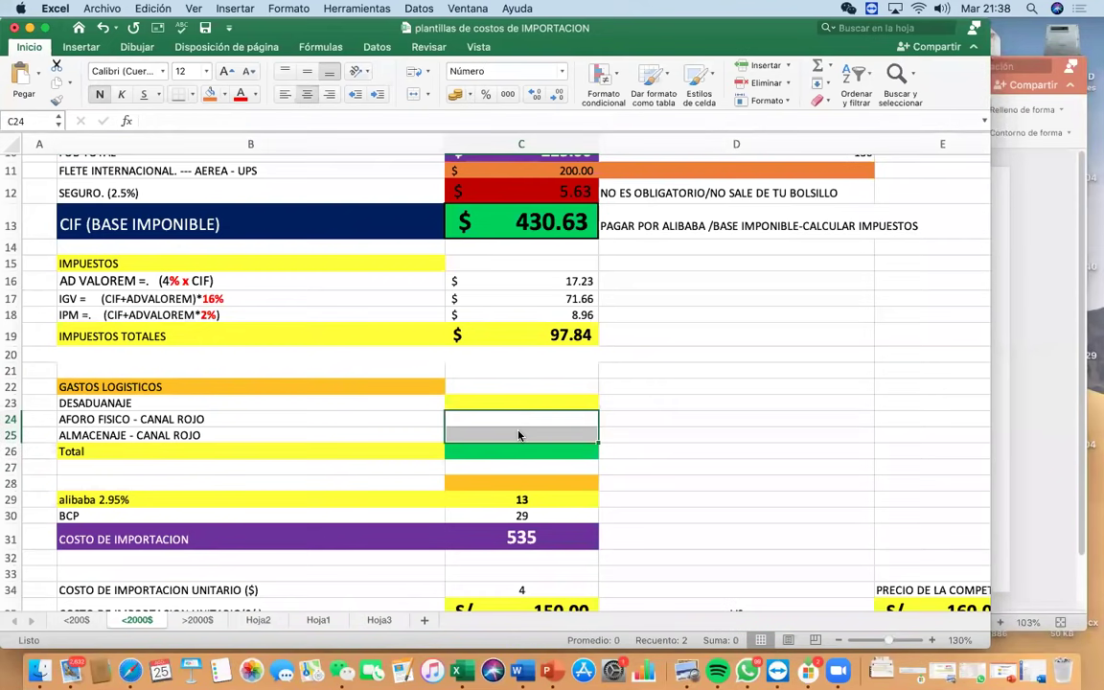
{"action": "left_click", "coordinate": [567, 401]}
{"action": "left_click", "coordinate": [188, 403]}
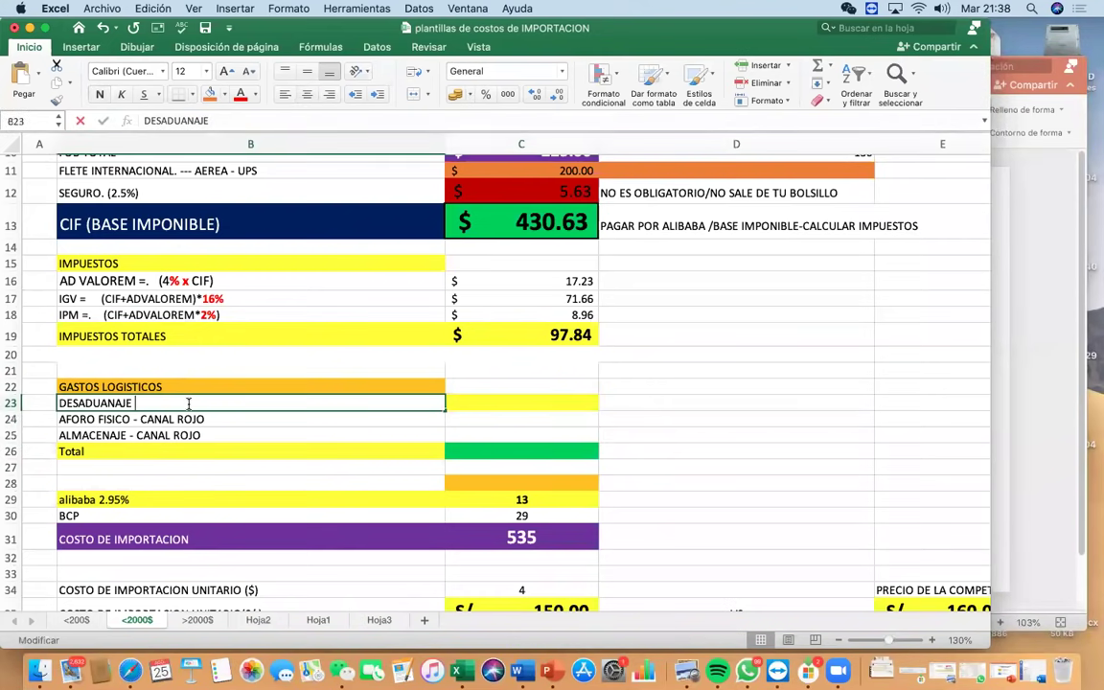
{"action": "left_click", "coordinate": [529, 435]}
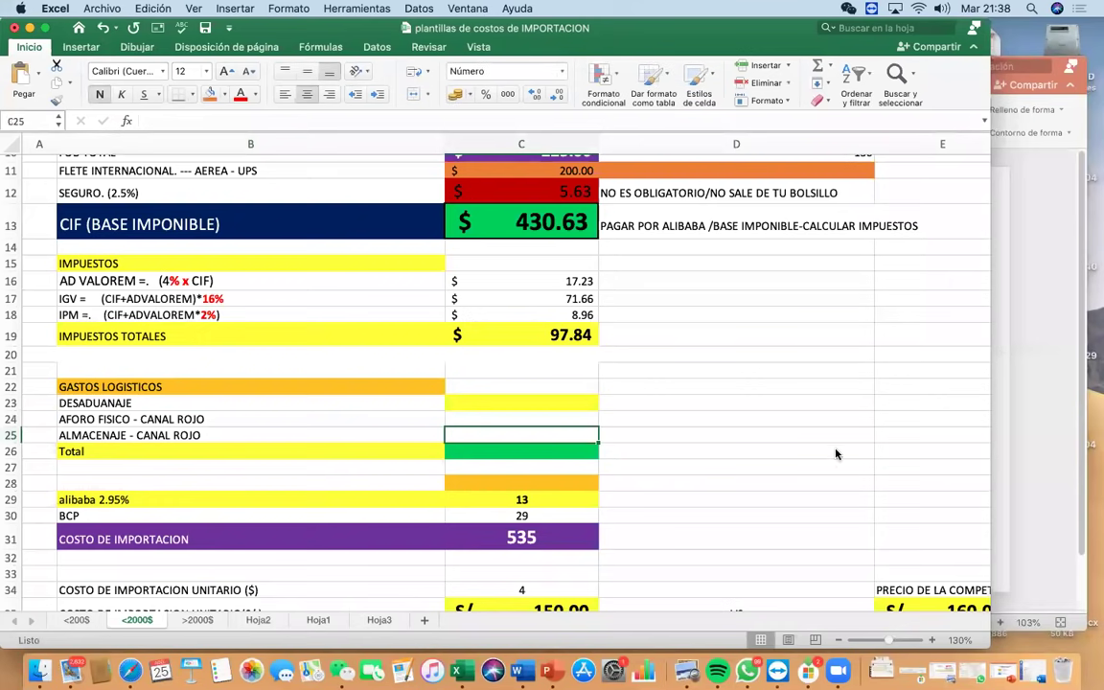
{"action": "left_click", "coordinate": [522, 402]}
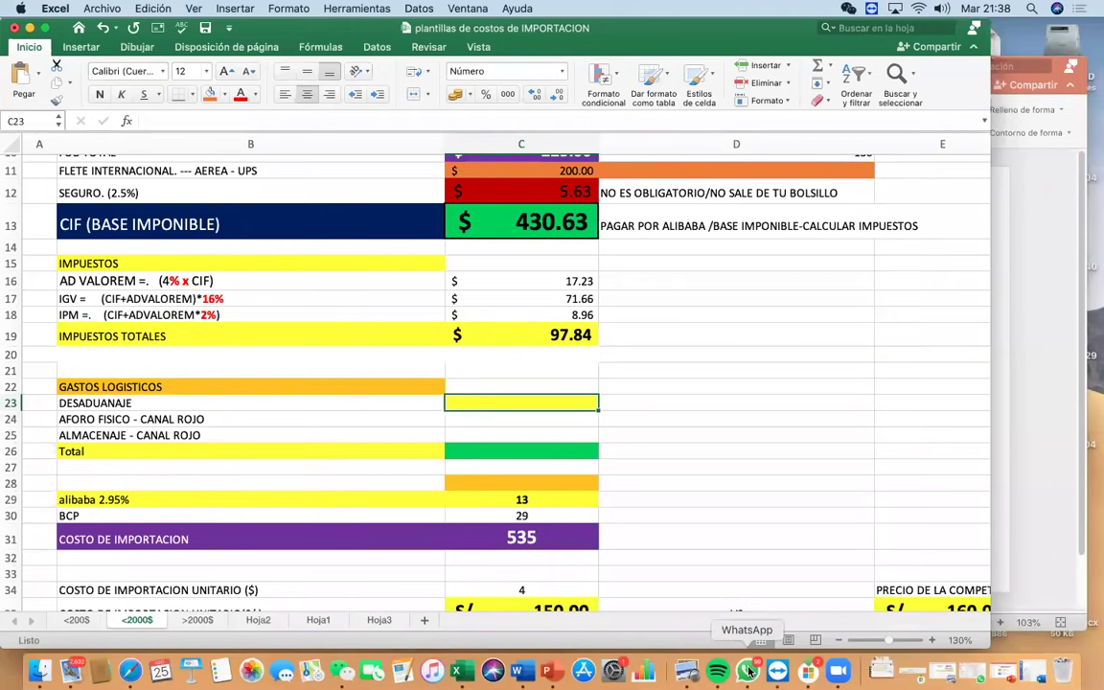
{"action": "left_click", "coordinate": [547, 670]}
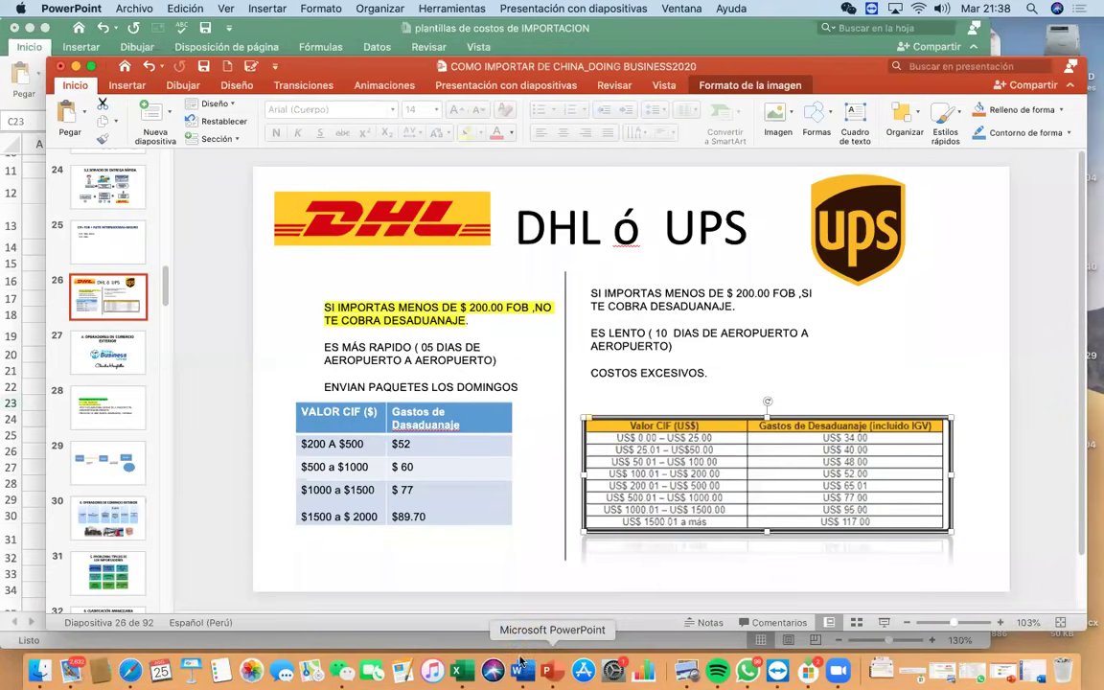
{"action": "left_click", "coordinate": [464, 673]}
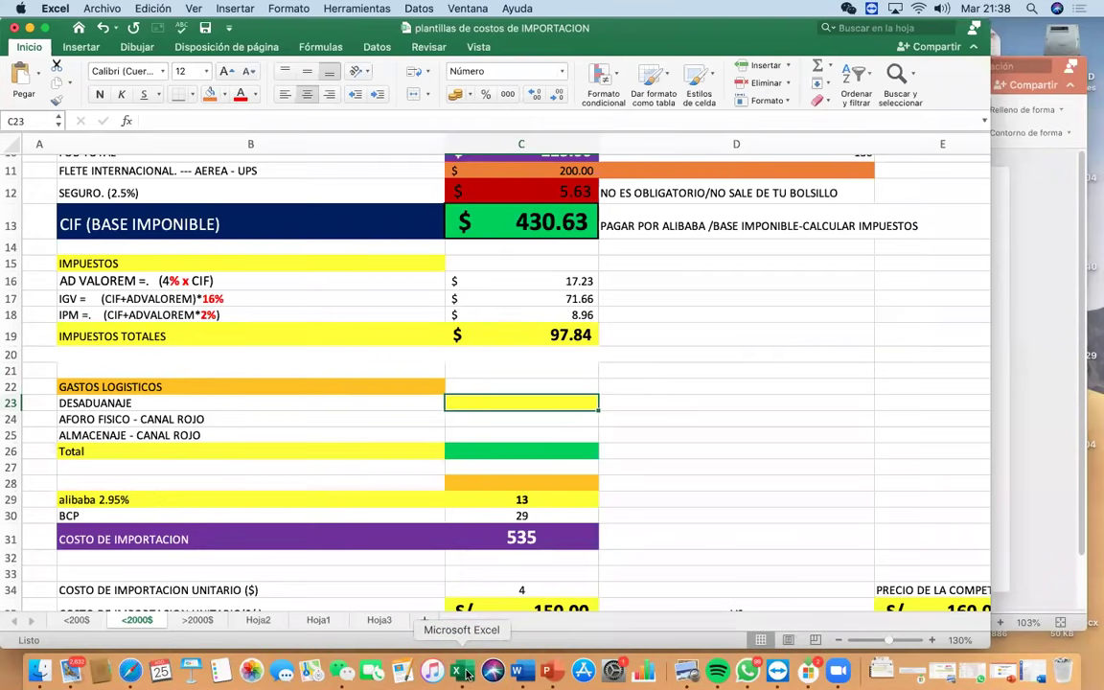
{"action": "left_click", "coordinate": [484, 298]}
{"action": "scroll", "coordinate": [482, 326], "scroll_direction": "up", "scroll_amount": 3}
{"action": "left_click", "coordinate": [514, 285]}
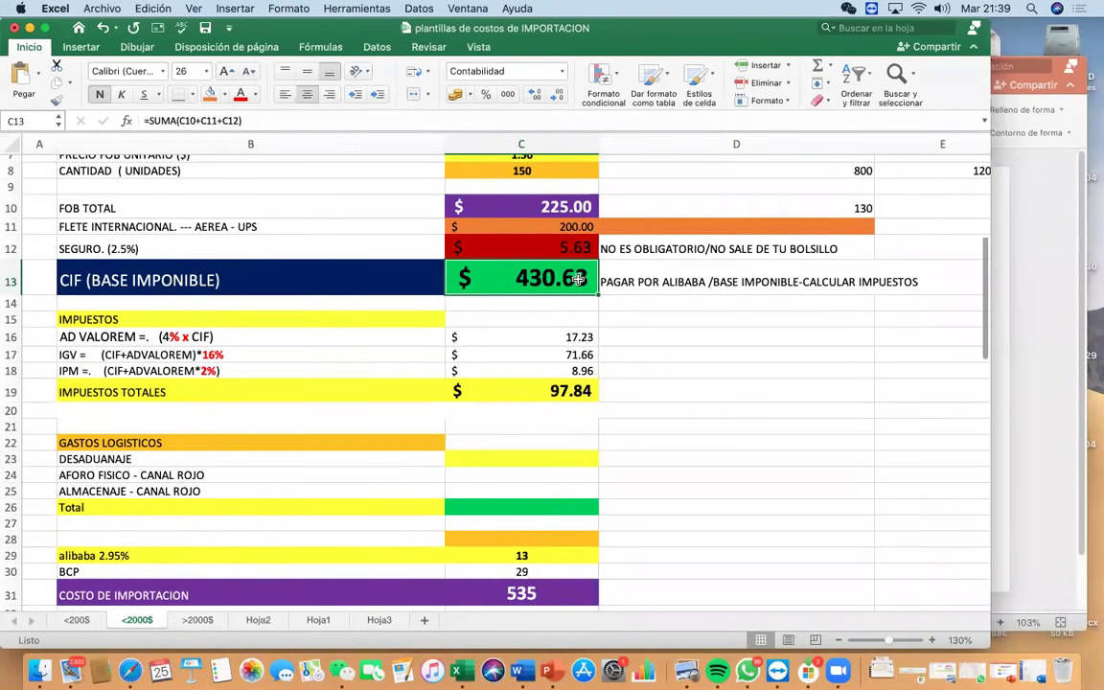
{"action": "left_click", "coordinate": [548, 671]}
{"action": "left_click", "coordinate": [428, 466]}
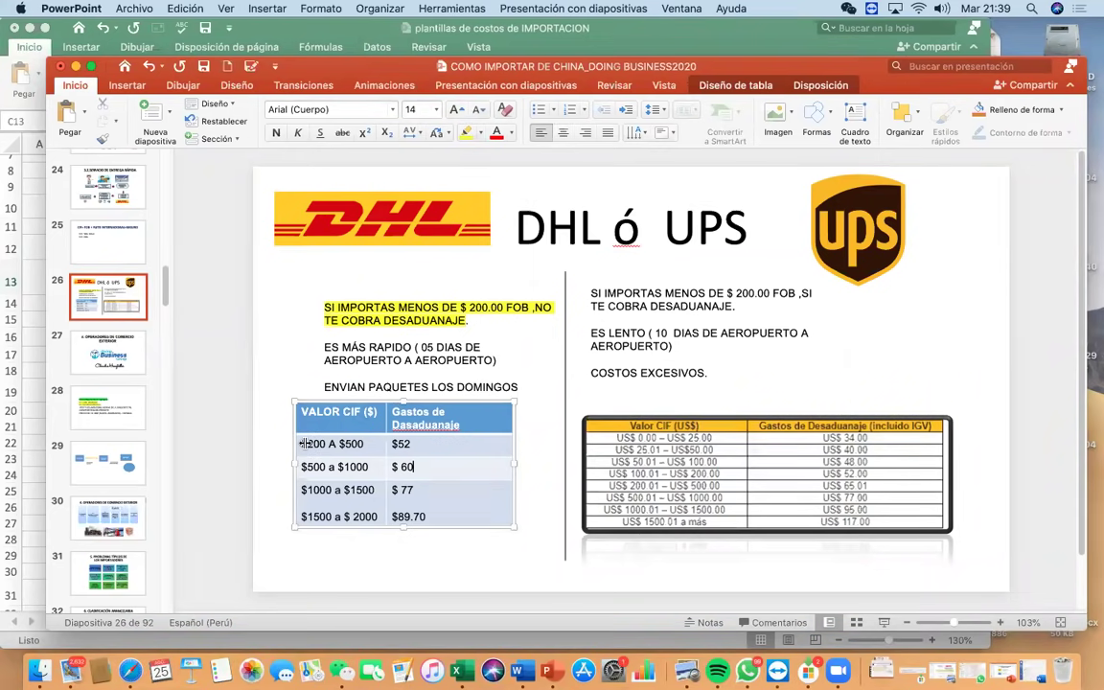
{"action": "left_click", "coordinate": [421, 447]}
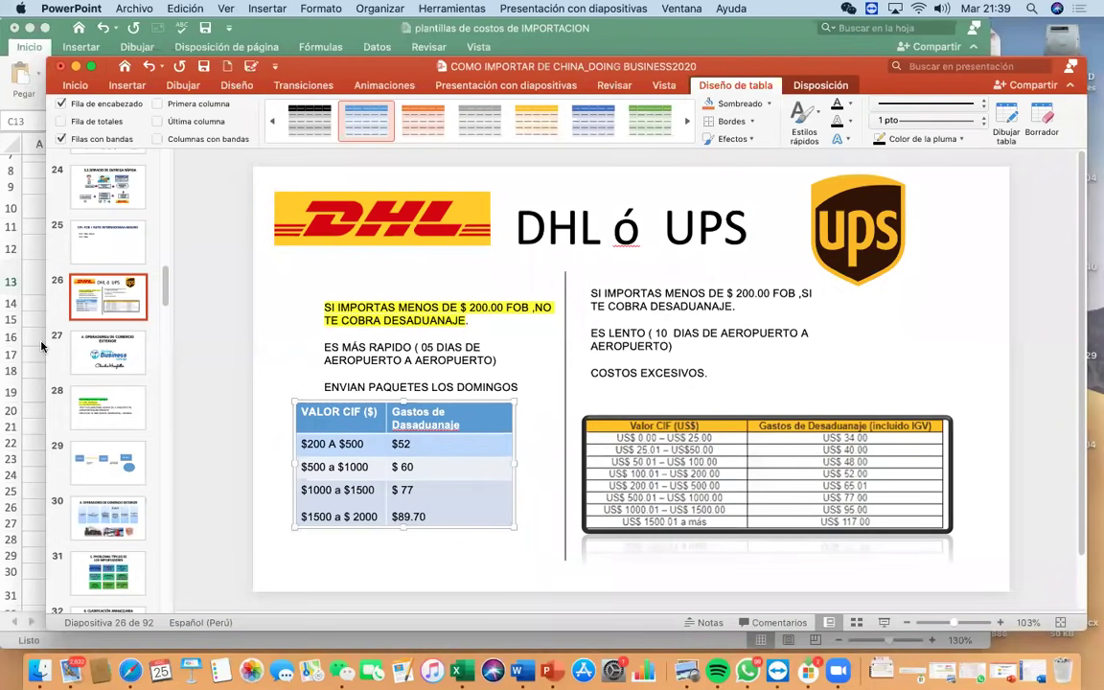
{"action": "left_click", "coordinate": [36, 312]}
{"action": "left_click", "coordinate": [460, 355]}
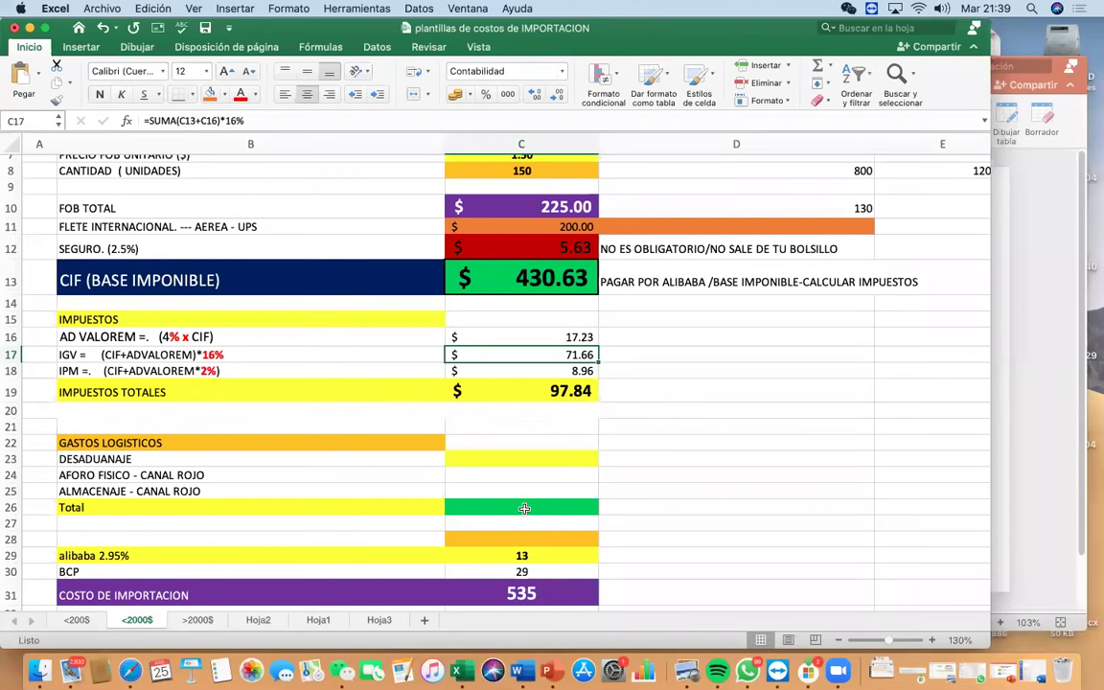
Enter 52 as the desaduanaje cost in C23 and copy C17's currency format onto it
{"action": "left_click", "coordinate": [522, 505]}
{"action": "left_click", "coordinate": [522, 467]}
{"action": "type", "text": "52"}
{"action": "key", "text": "Return"}
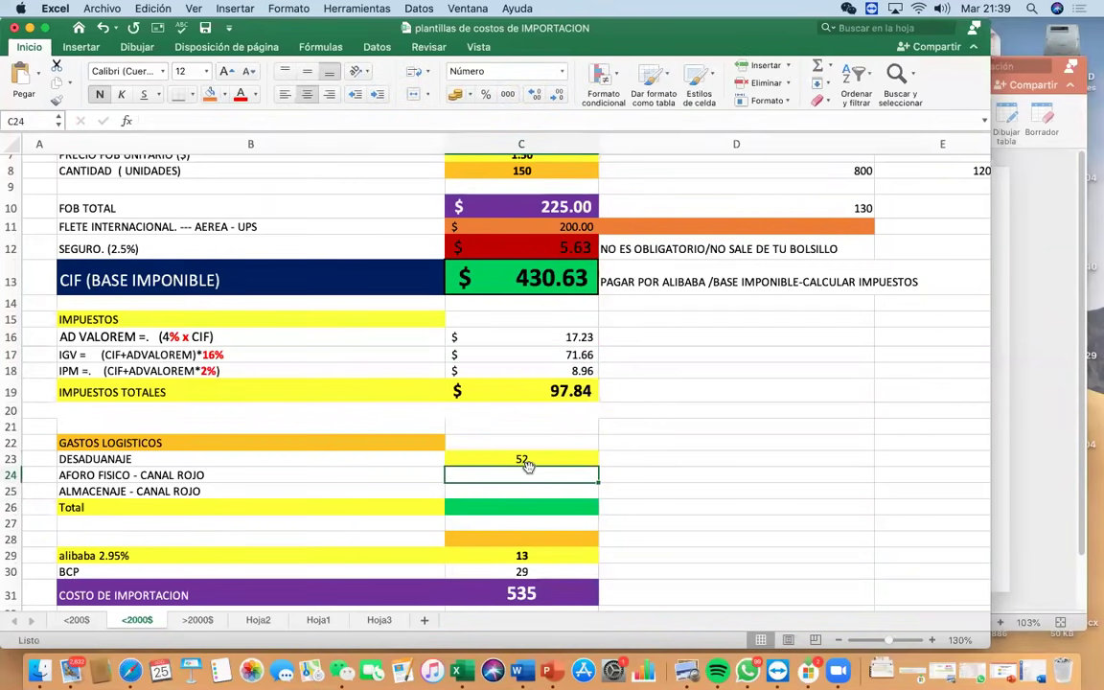
{"action": "left_click", "coordinate": [523, 462]}
{"action": "left_click", "coordinate": [513, 355]}
{"action": "left_click", "coordinate": [56, 99]}
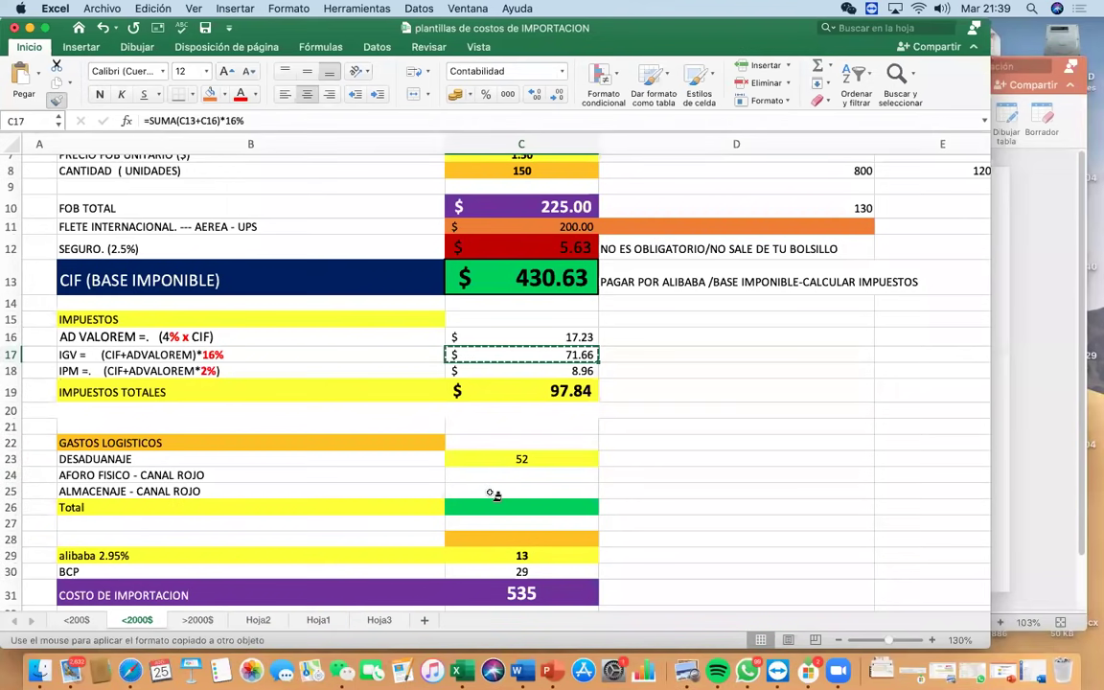
{"action": "left_click", "coordinate": [505, 460]}
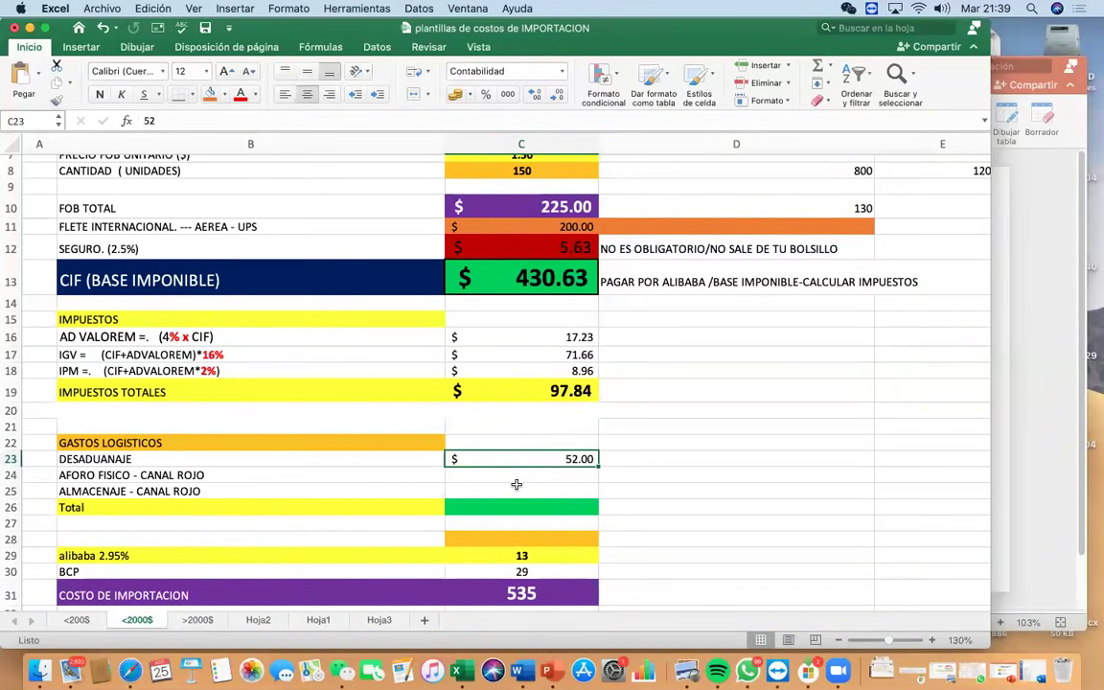
Scroll down to inspect the alibaba 2.95% commission formula in C29
{"action": "left_click", "coordinate": [516, 485]}
{"action": "scroll", "coordinate": [515, 484], "scroll_direction": "down", "scroll_amount": 1}
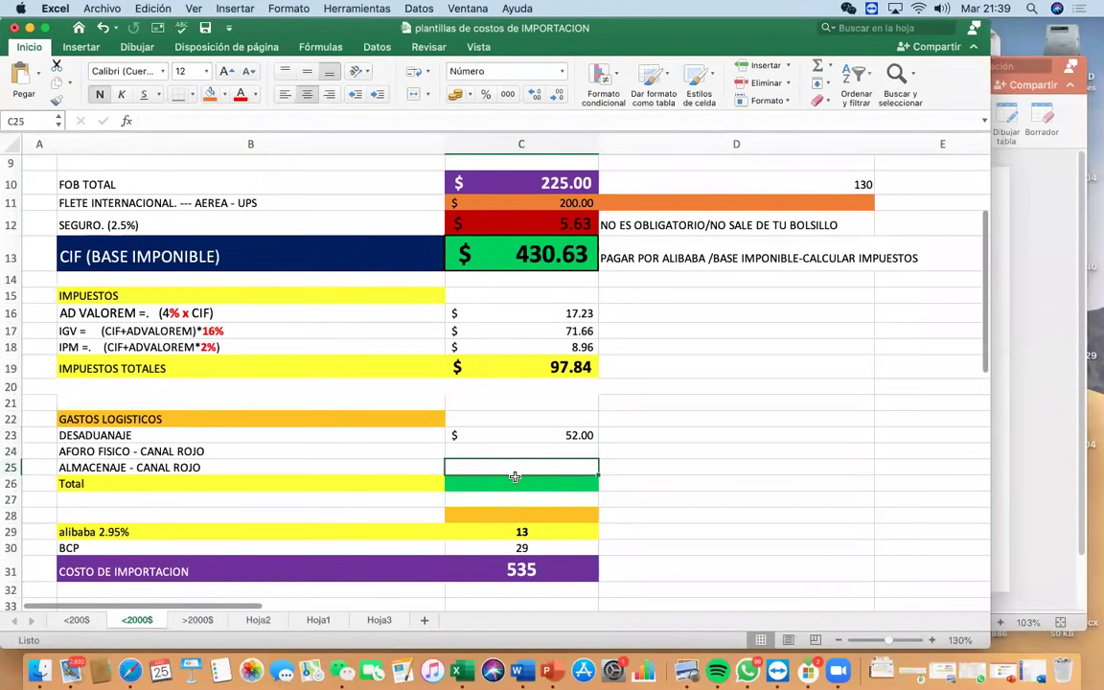
{"action": "scroll", "coordinate": [515, 476], "scroll_direction": "down", "scroll_amount": 1}
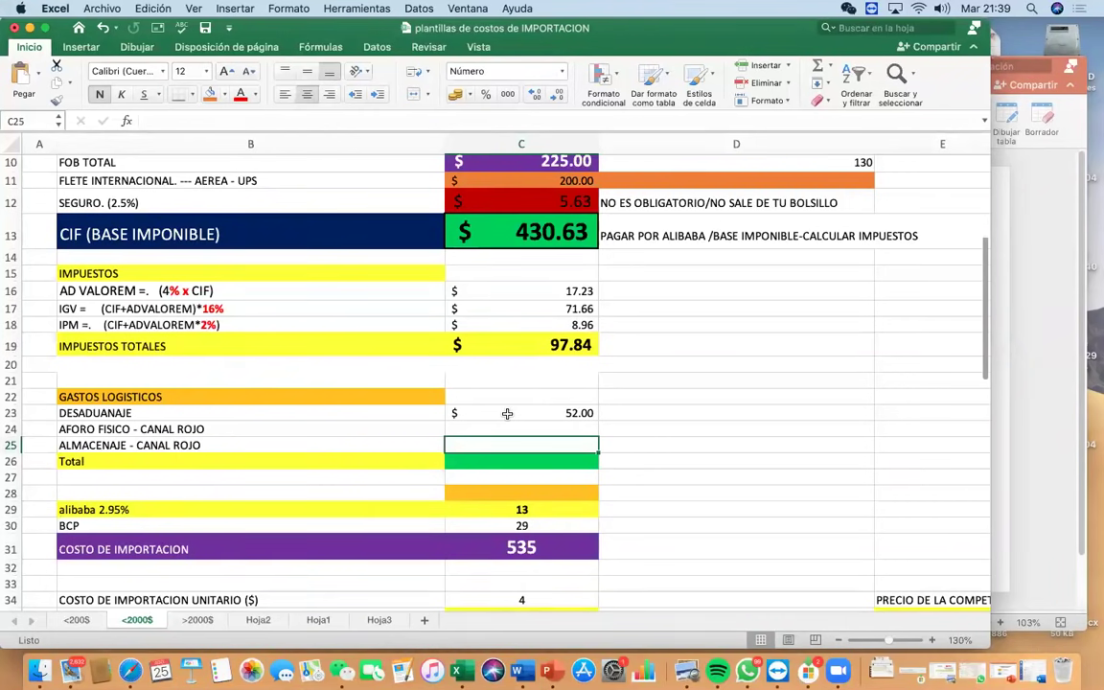
{"action": "left_click", "coordinate": [540, 506]}
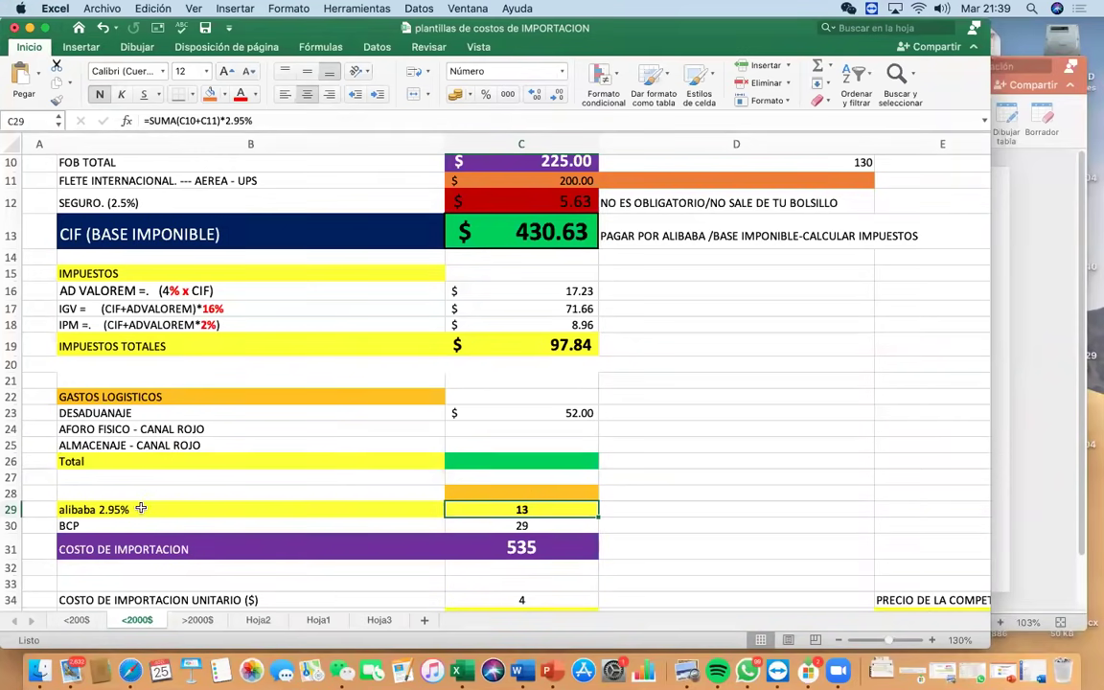
Select the alibaba 2.95% row 29 and open its label for editing
{"action": "left_click", "coordinate": [11, 509]}
{"action": "left_click", "coordinate": [105, 510]}
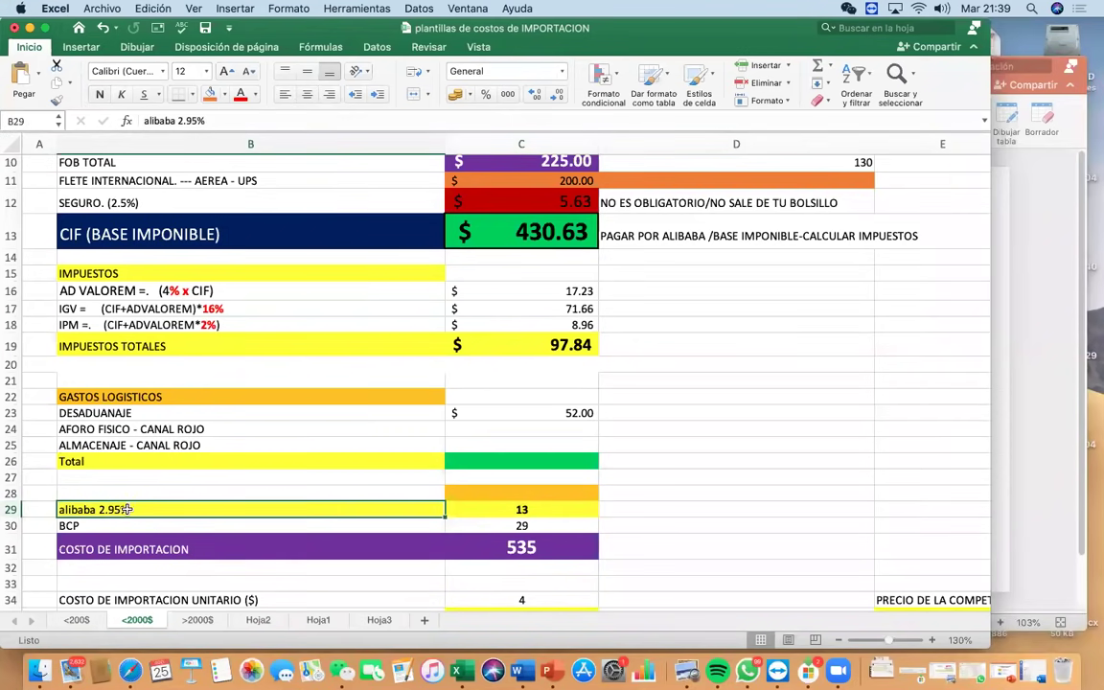
{"action": "left_click", "coordinate": [506, 503]}
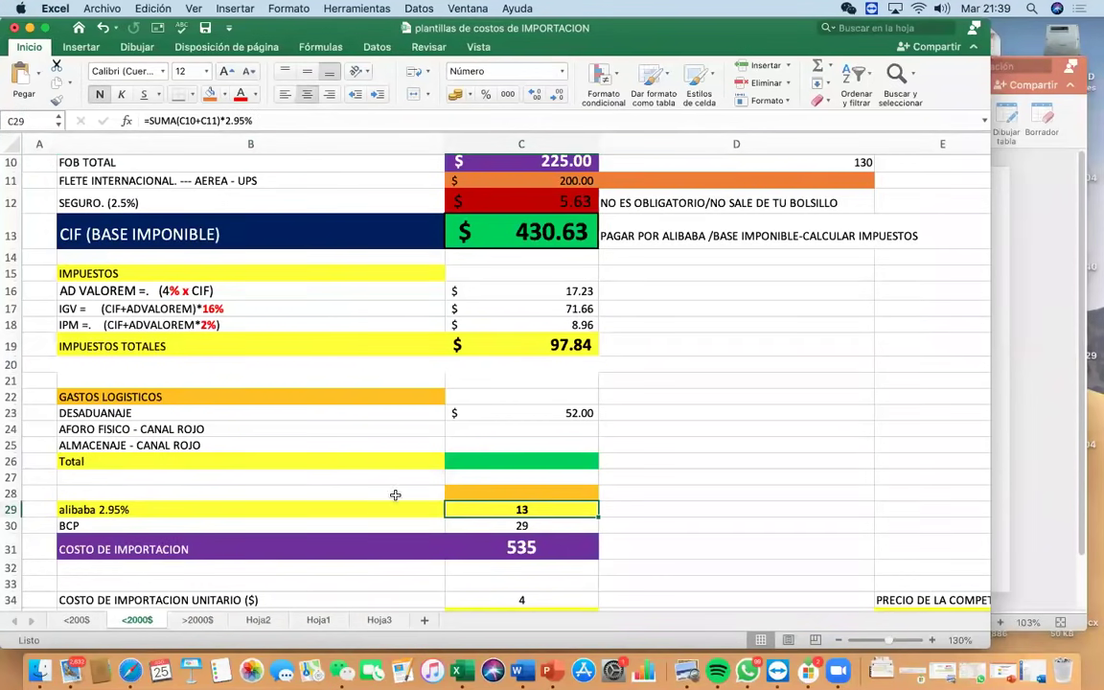
{"action": "double_click", "coordinate": [221, 504]}
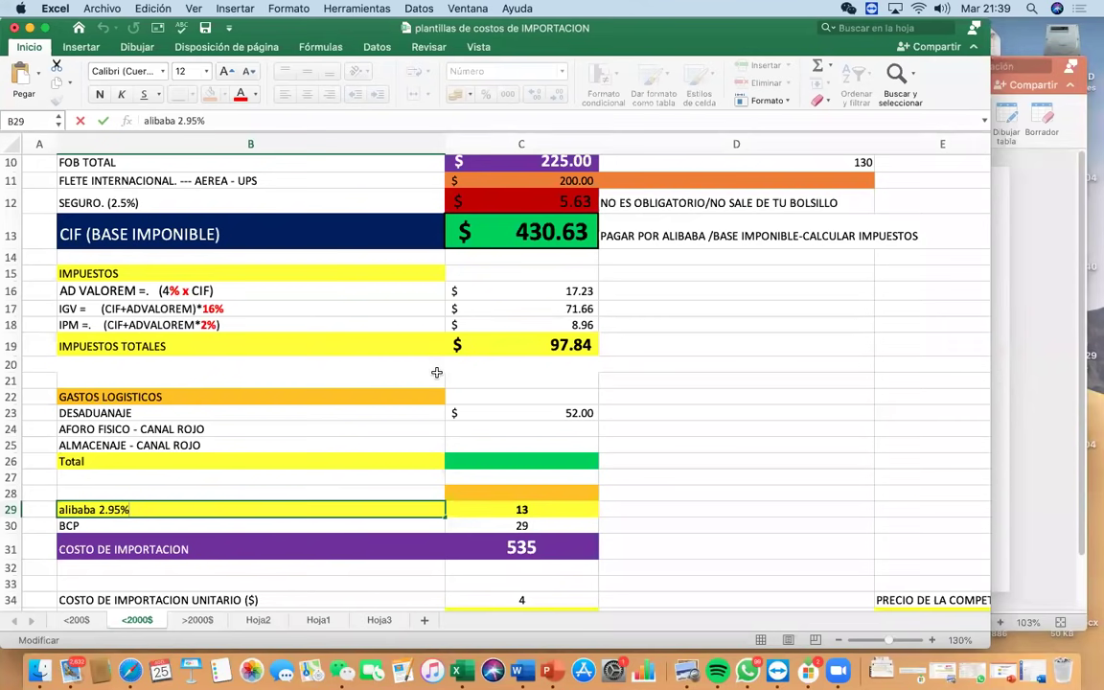
Enter =SUMA(C10+C11)*2.95% in C29 so the Alibaba fee shows 13
{"action": "left_click", "coordinate": [521, 507]}
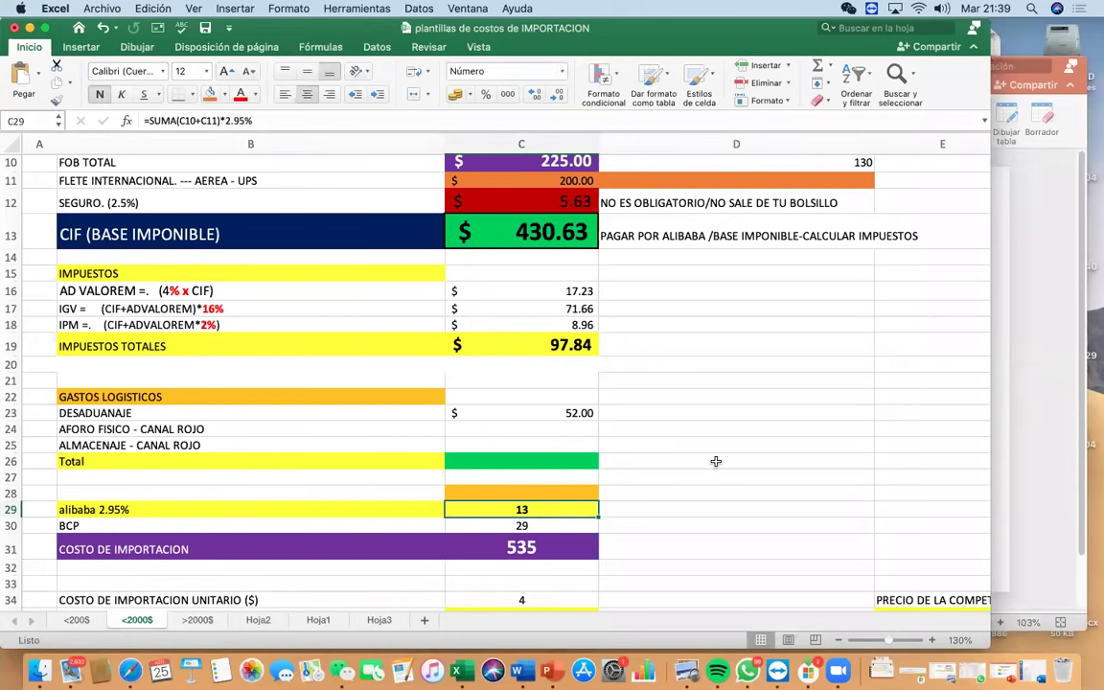
{"action": "type", "text": "="}
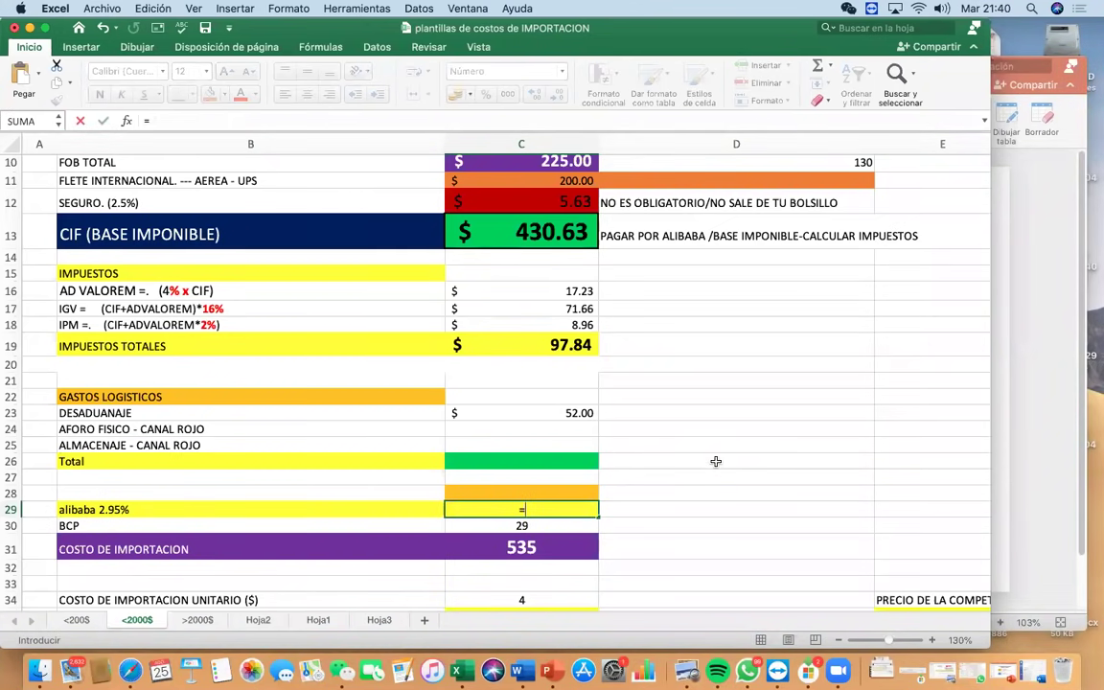
{"action": "type", "text": "suma("}
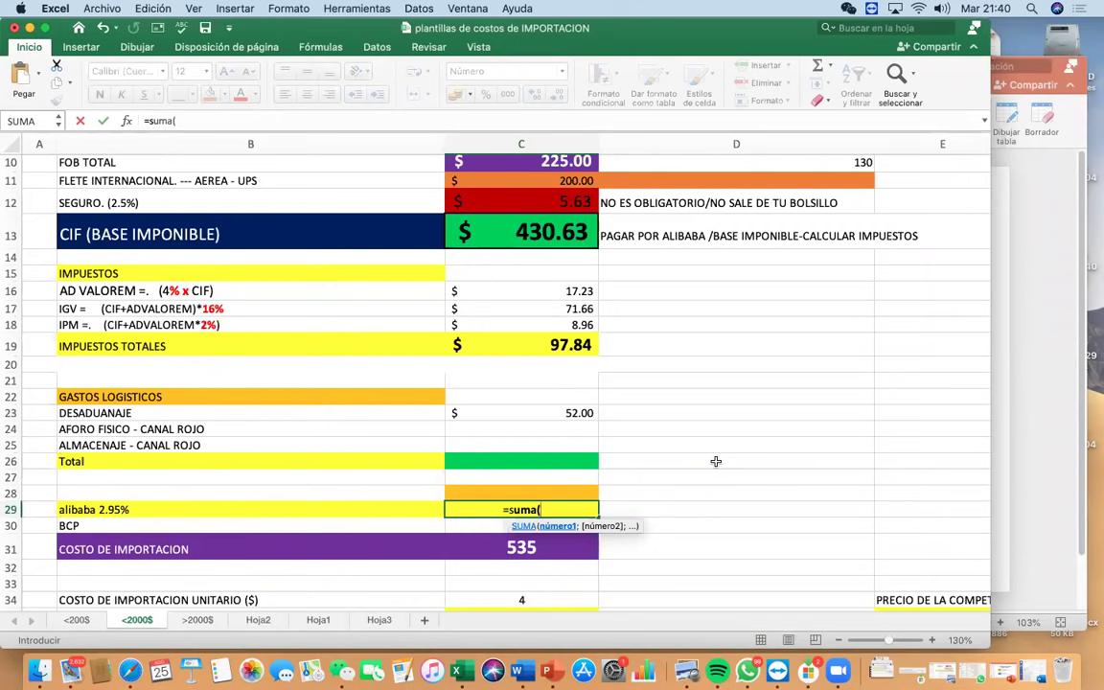
{"action": "scroll", "coordinate": [517, 287], "scroll_direction": "up", "scroll_amount": 3}
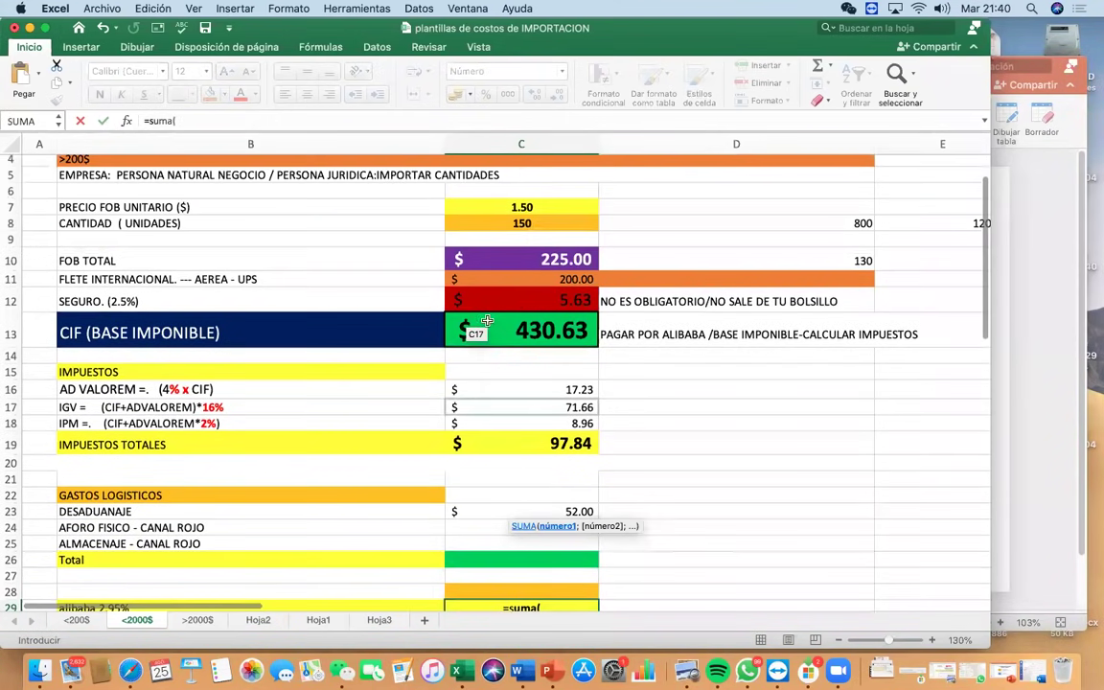
{"action": "left_click", "coordinate": [530, 257]}
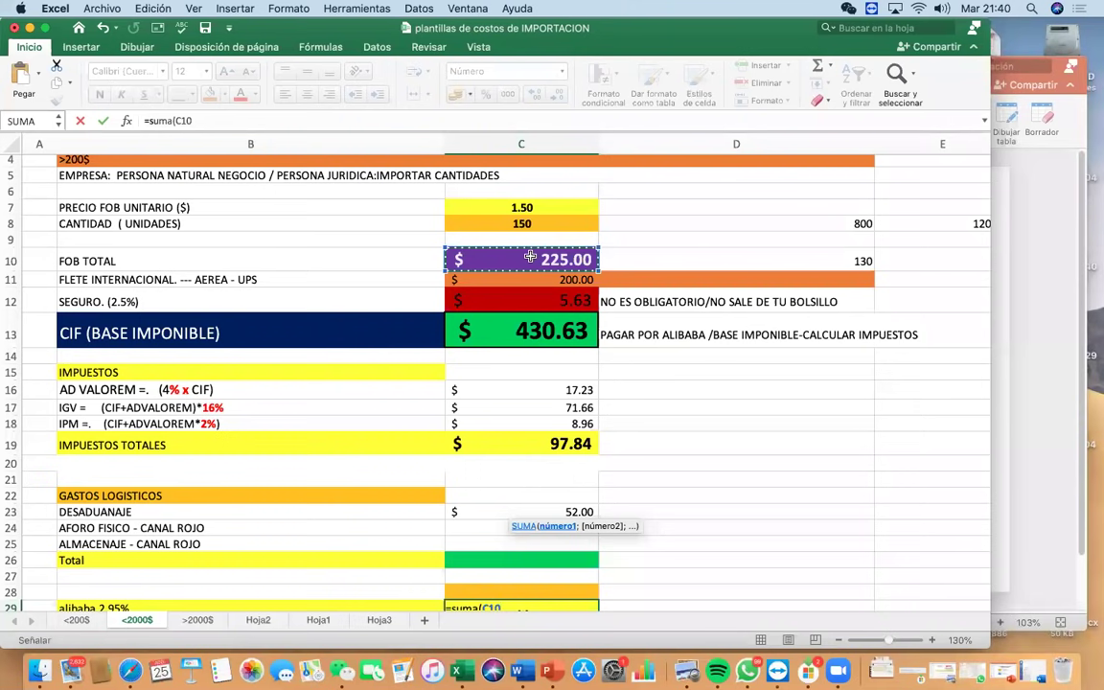
{"action": "type", "text": "+"}
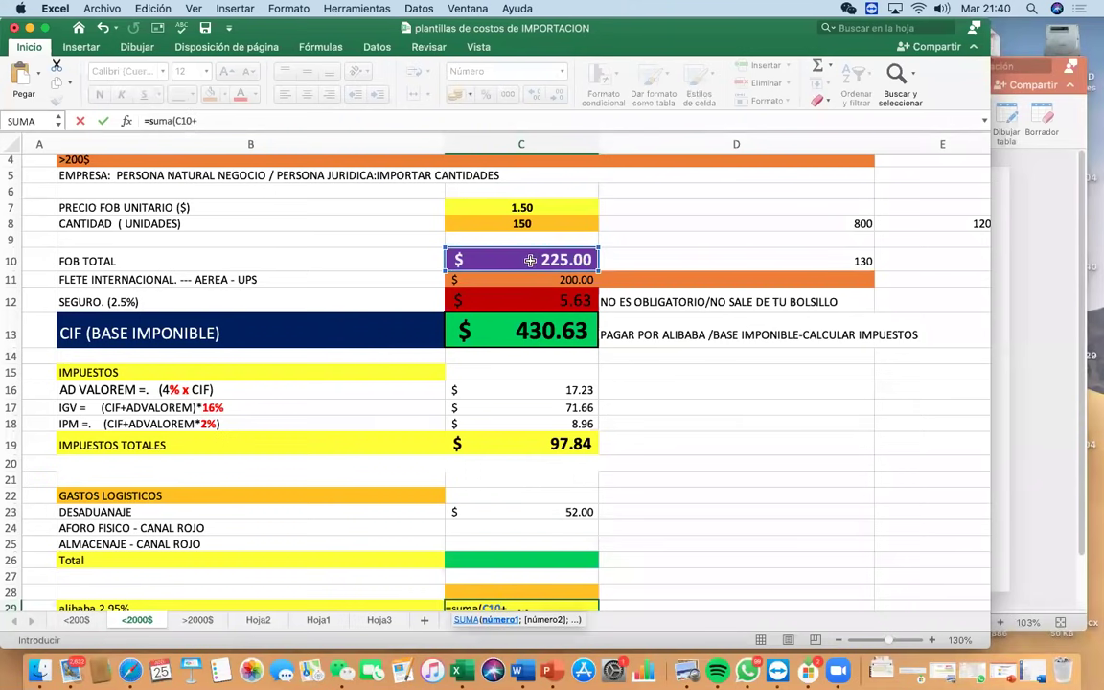
{"action": "left_click", "coordinate": [519, 279]}
{"action": "type", "text": ")"}
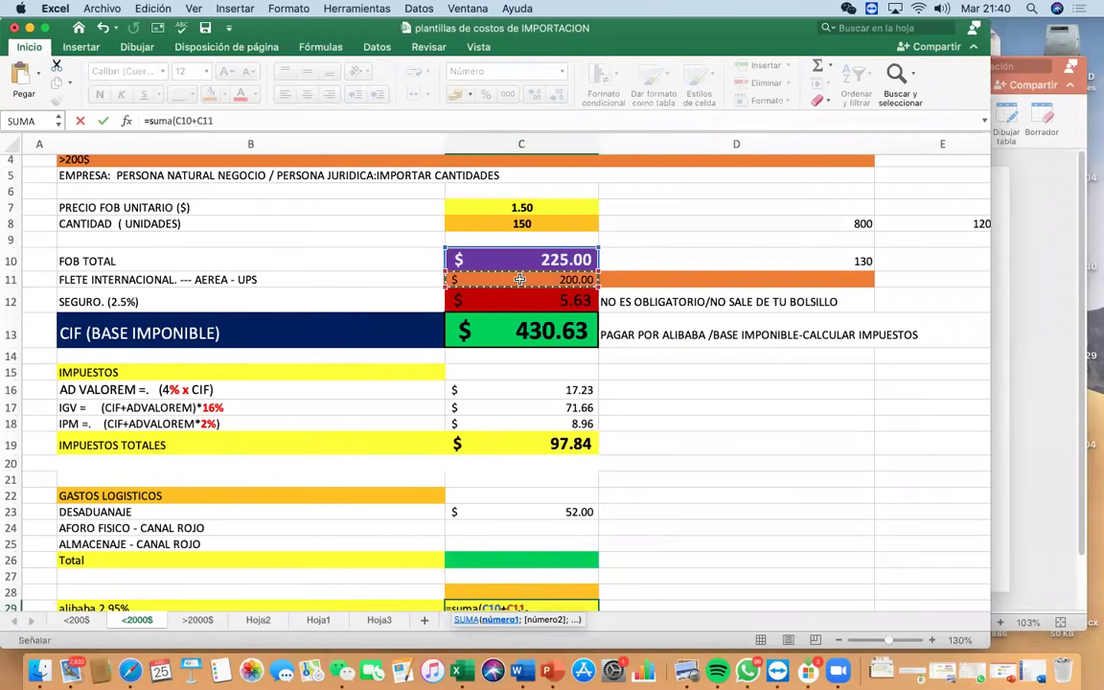
{"action": "scroll", "coordinate": [517, 327], "scroll_direction": "down", "scroll_amount": 3}
{"action": "scroll", "coordinate": [518, 327], "scroll_direction": "down", "scroll_amount": 1}
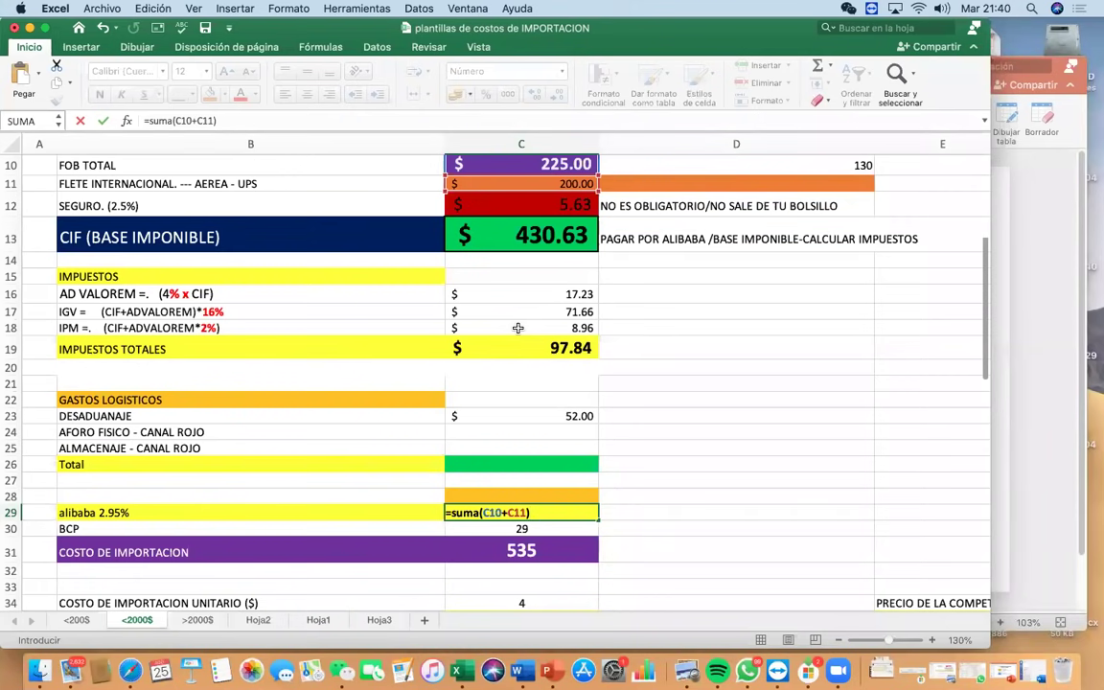
{"action": "type", "text": "*2.95%"}
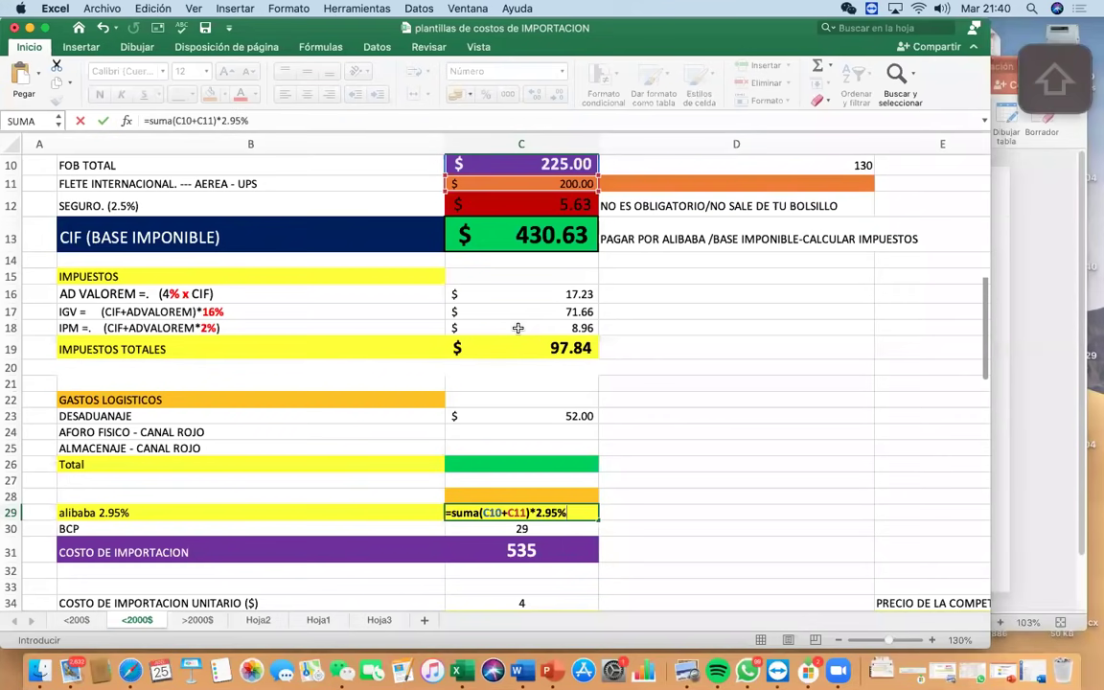
{"action": "key", "text": "Return"}
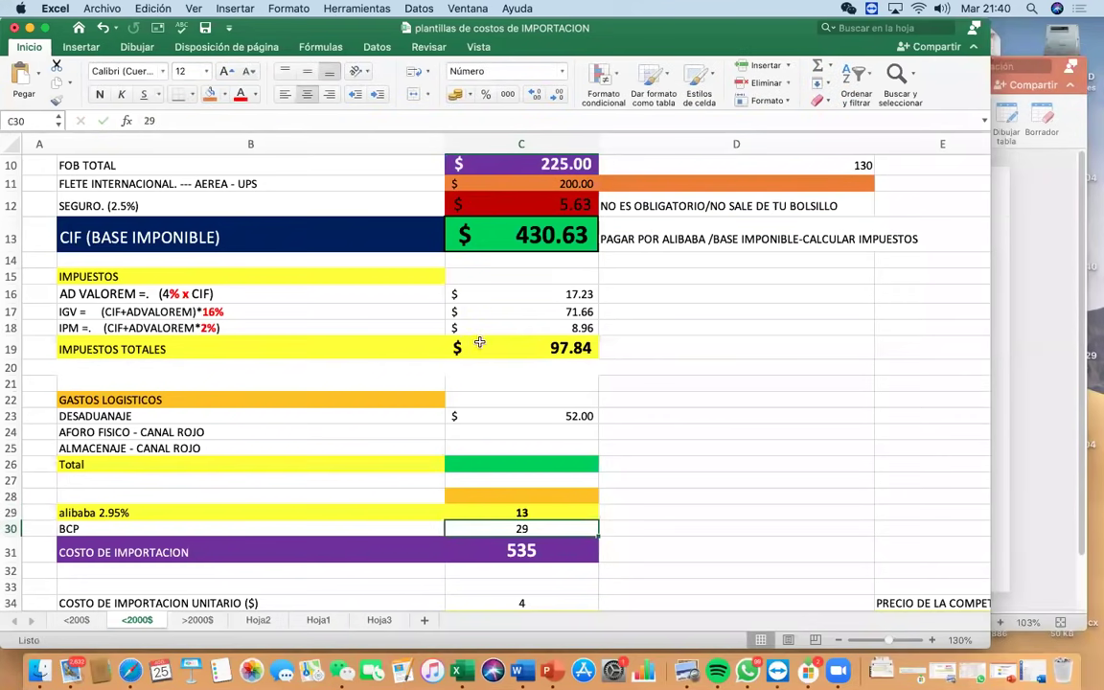
Empty the BCP amount in C30 and delete the COSTO DE IMPORTACION formula in C31
{"action": "left_click", "coordinate": [513, 514]}
{"action": "left_click", "coordinate": [536, 526]}
{"action": "key", "text": "BackSpace"}
{"action": "left_click", "coordinate": [543, 543]}
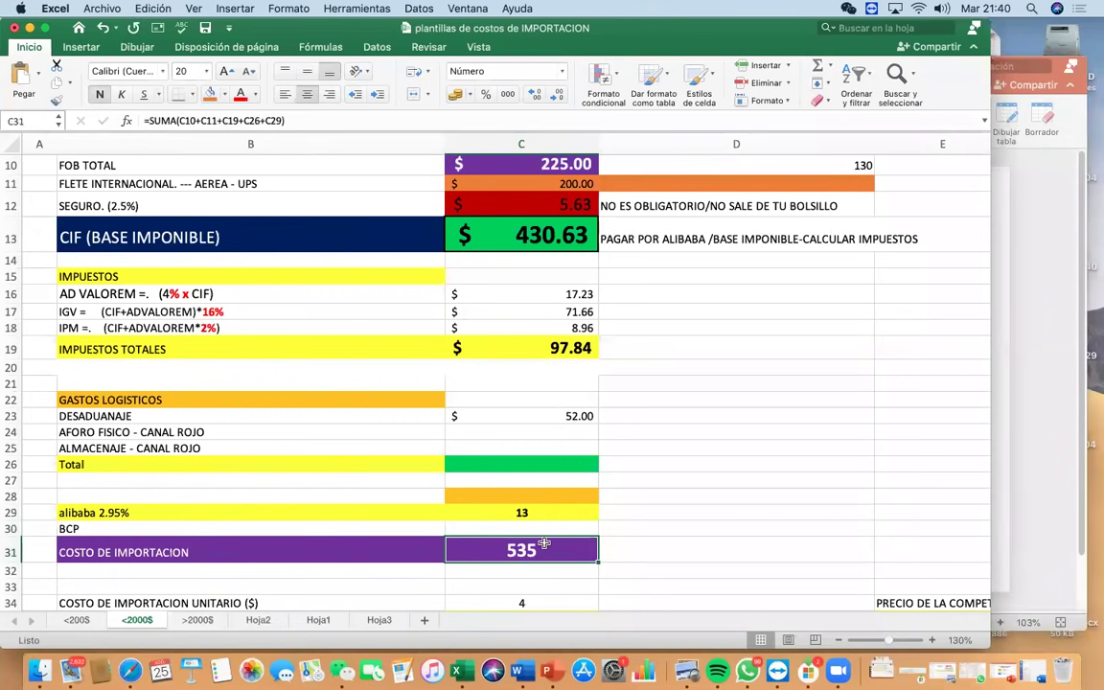
{"action": "key", "text": "shift"}
{"action": "double_click", "coordinate": [514, 549]}
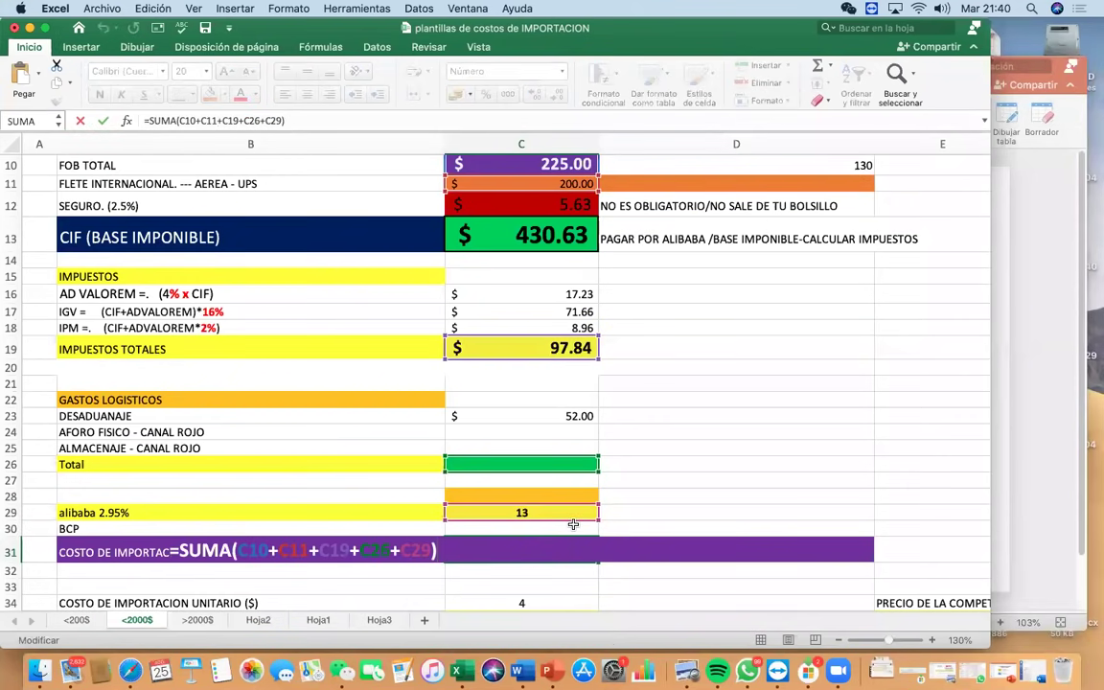
{"action": "key", "text": "Escape"}
{"action": "key", "text": "BackSpace"}
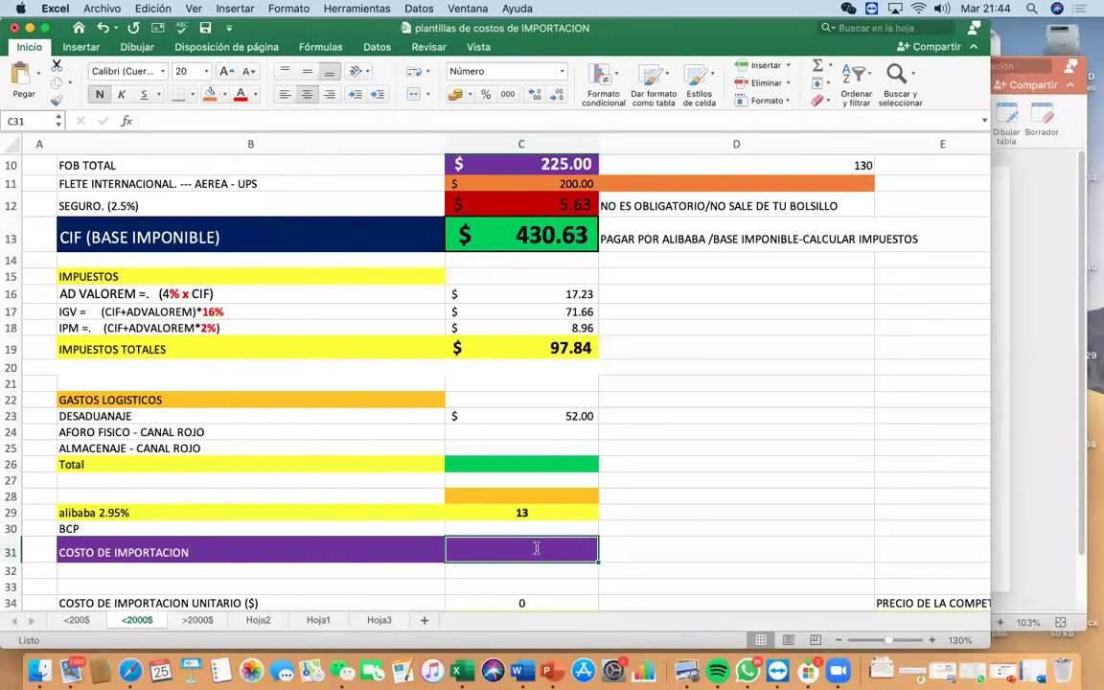
Enter a SUMA formula in C31 adding FOB C10, freight C11 and total taxes C19
{"action": "type", "text": "="}
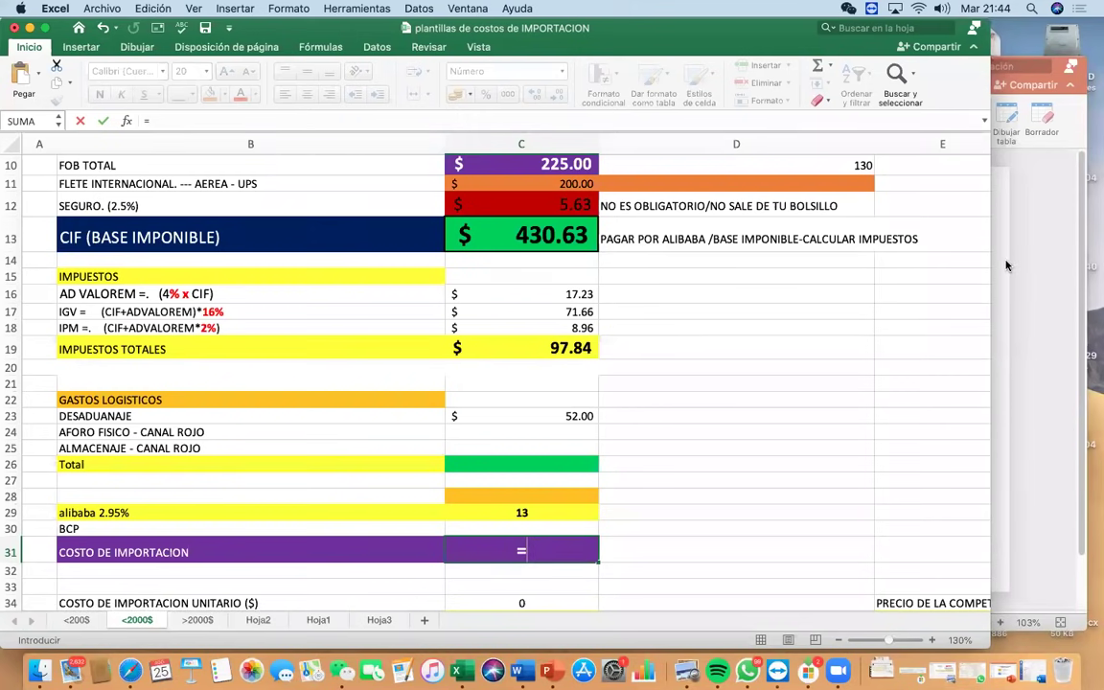
{"action": "left_click", "coordinate": [539, 549]}
{"action": "type", "text": "suma"}
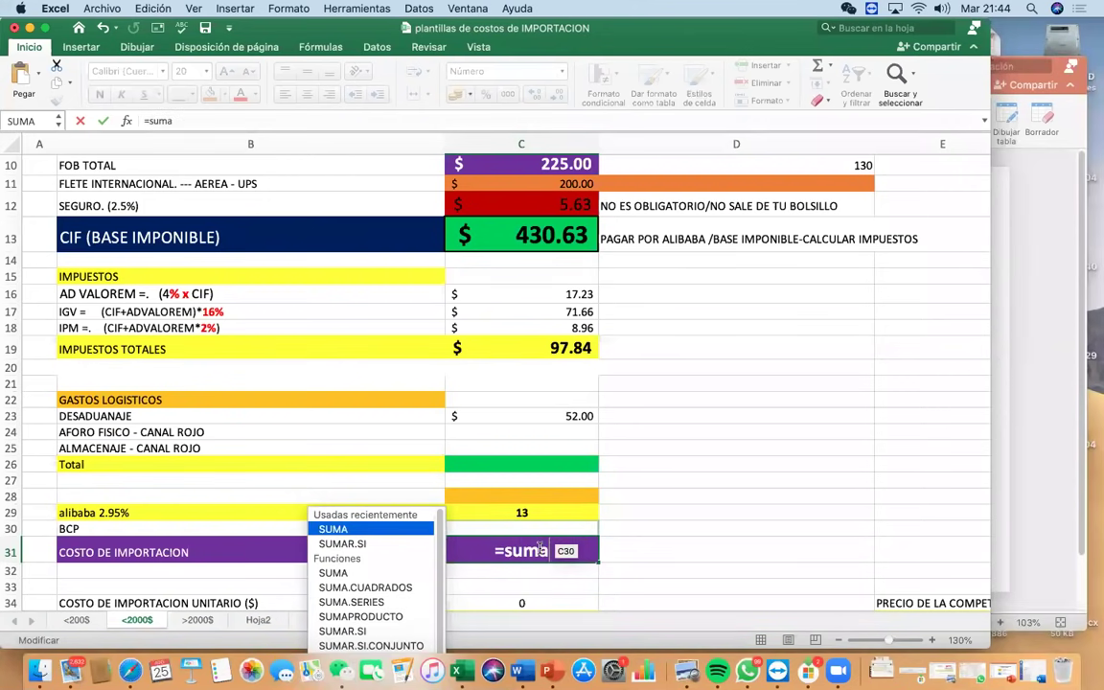
{"action": "type", "text": "("}
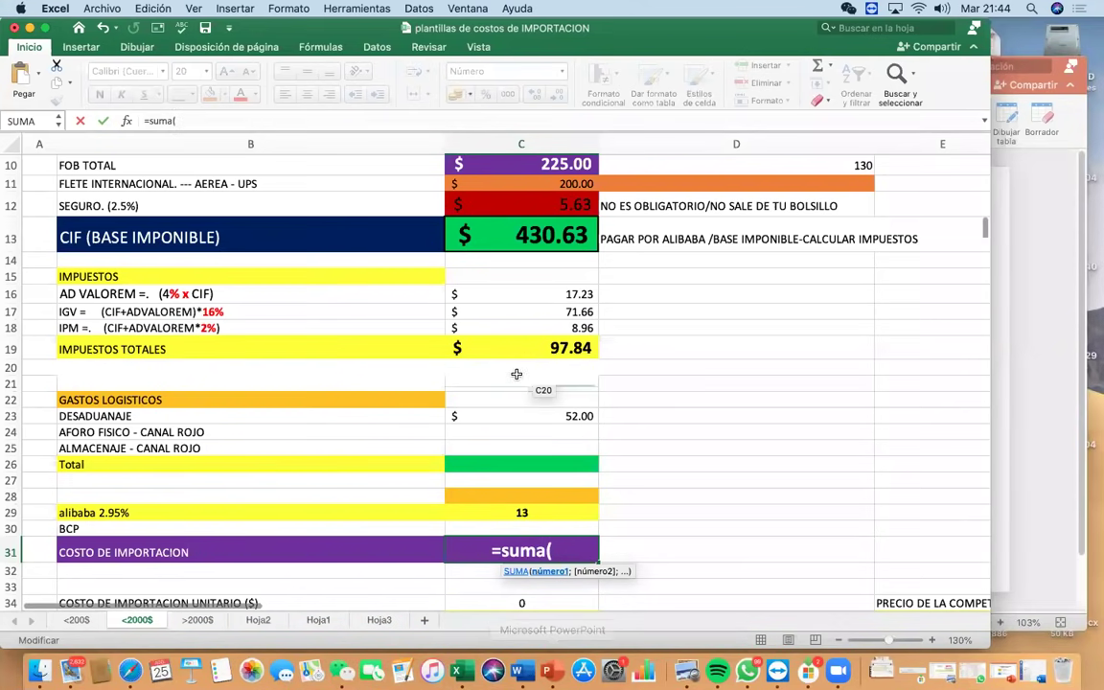
{"action": "scroll", "coordinate": [527, 369], "scroll_direction": "up", "scroll_amount": 2}
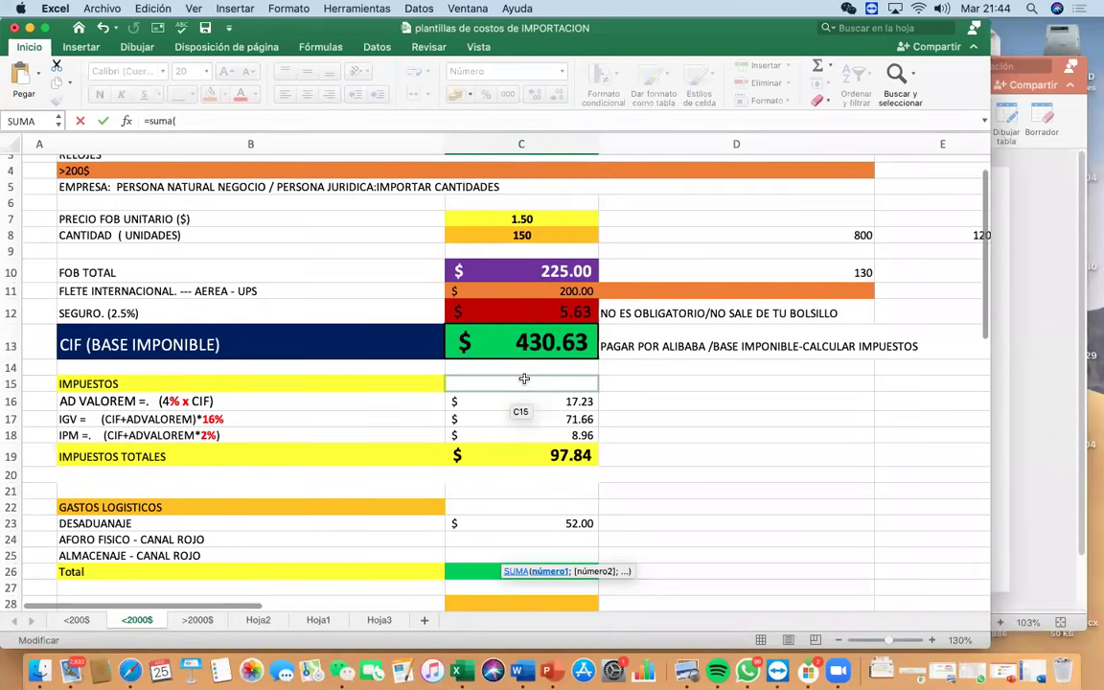
{"action": "left_click", "coordinate": [545, 273]}
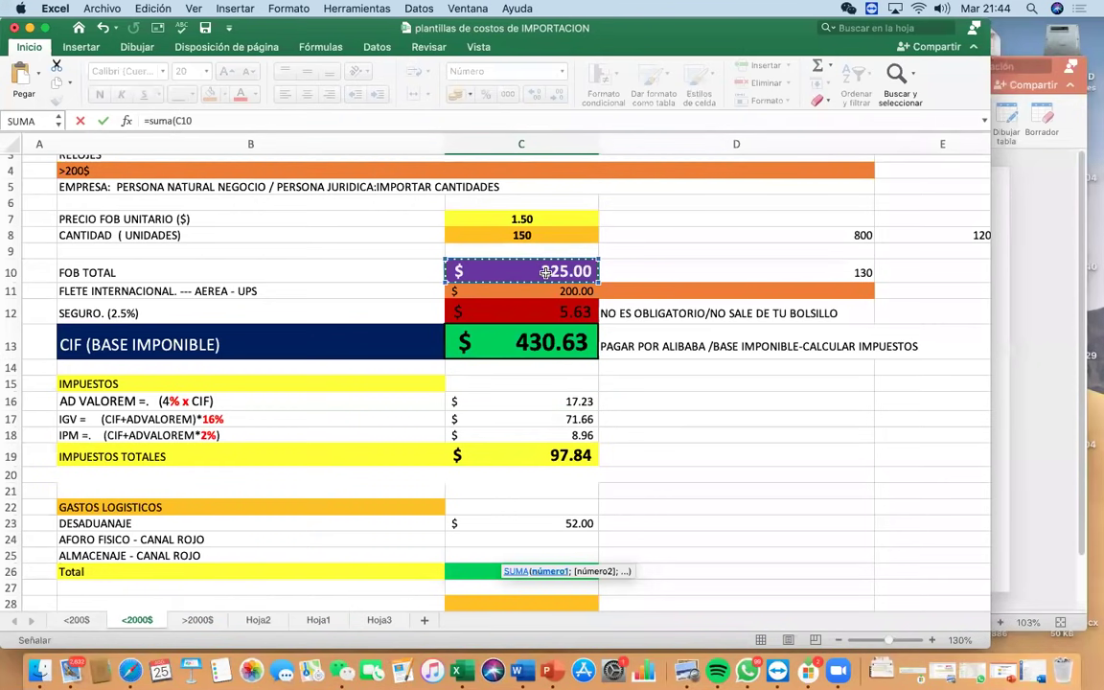
{"action": "type", "text": "+"}
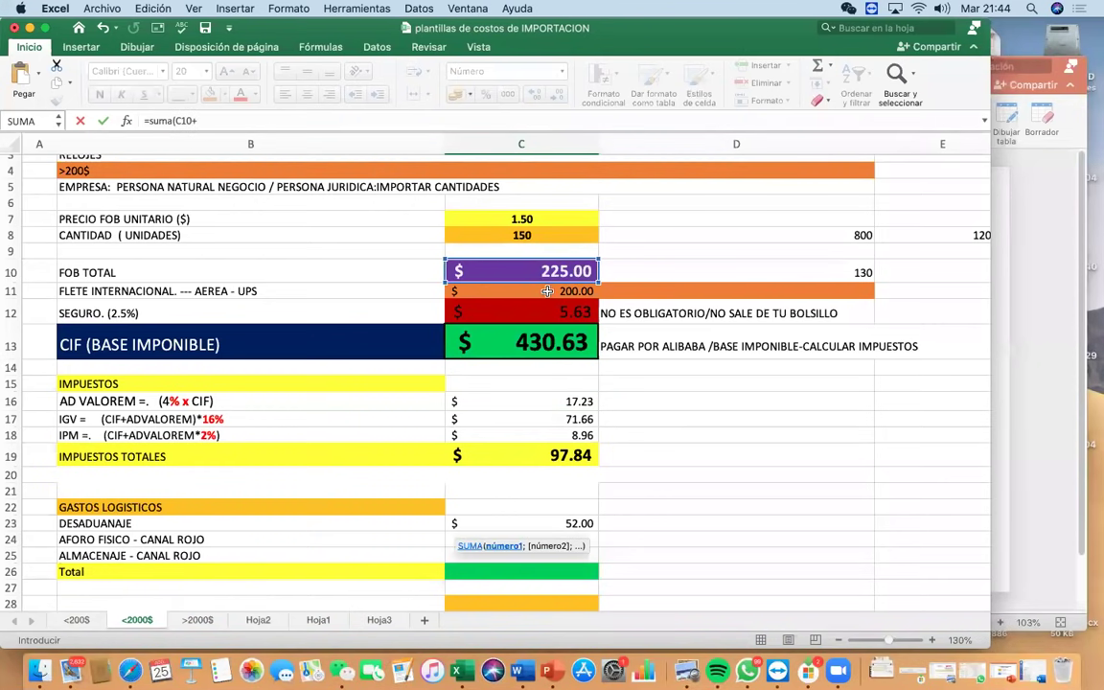
{"action": "left_click", "coordinate": [546, 290]}
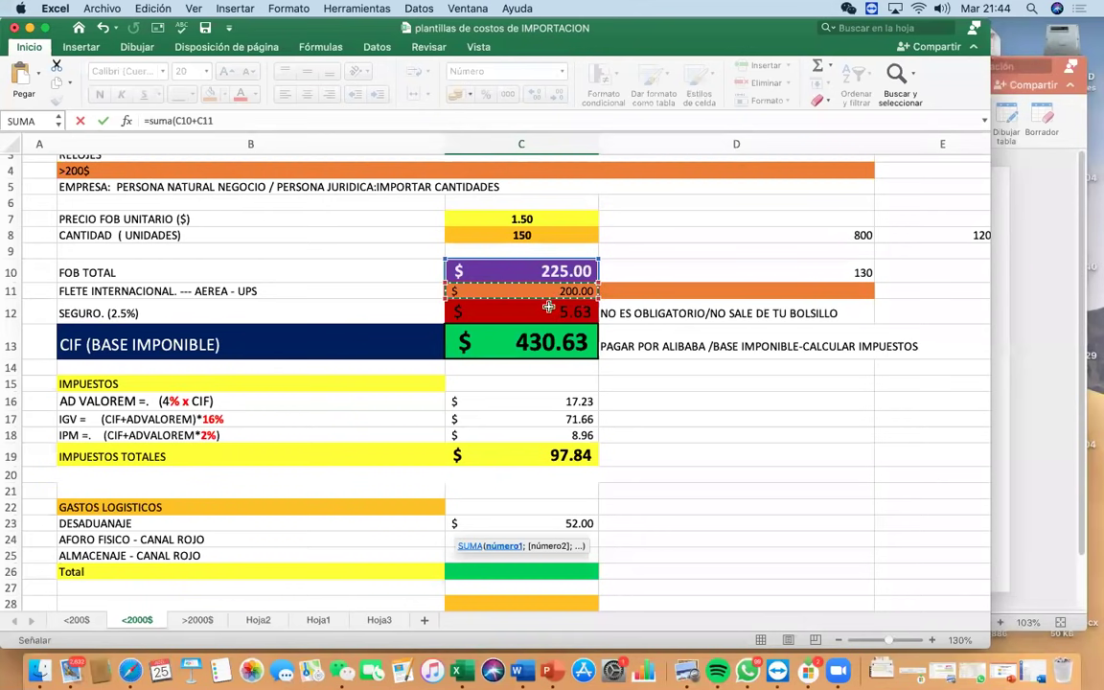
{"action": "type", "text": "+"}
{"action": "left_click", "coordinate": [568, 454]}
{"action": "type", "text": "+"}
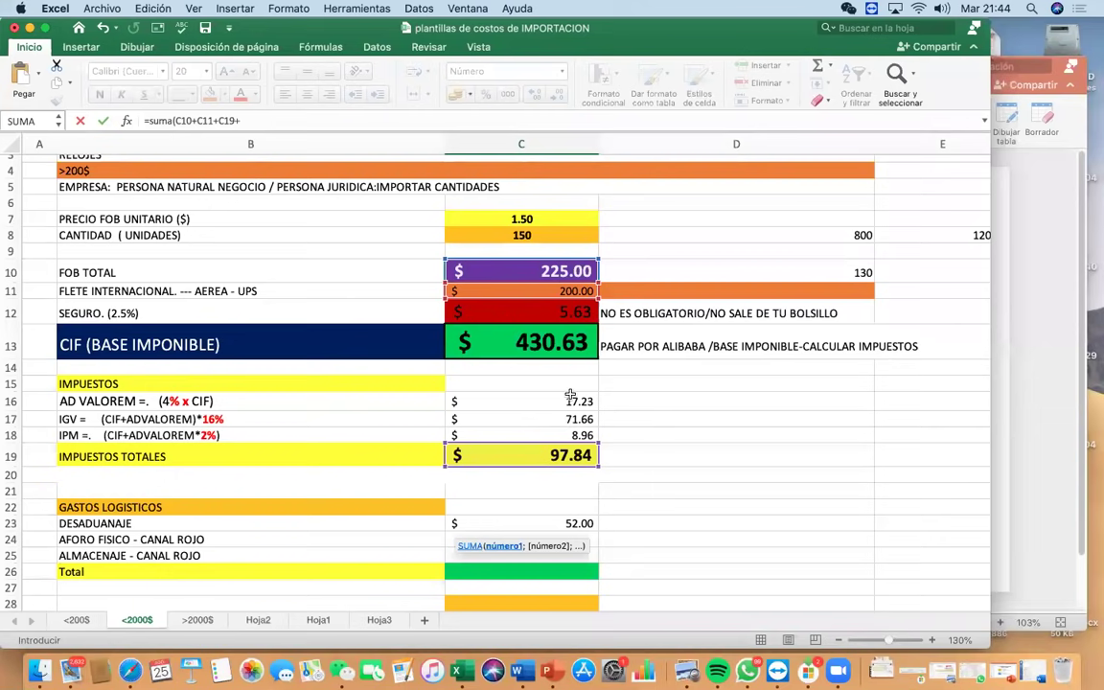
{"action": "scroll", "coordinate": [562, 402], "scroll_direction": "down", "scroll_amount": 5}
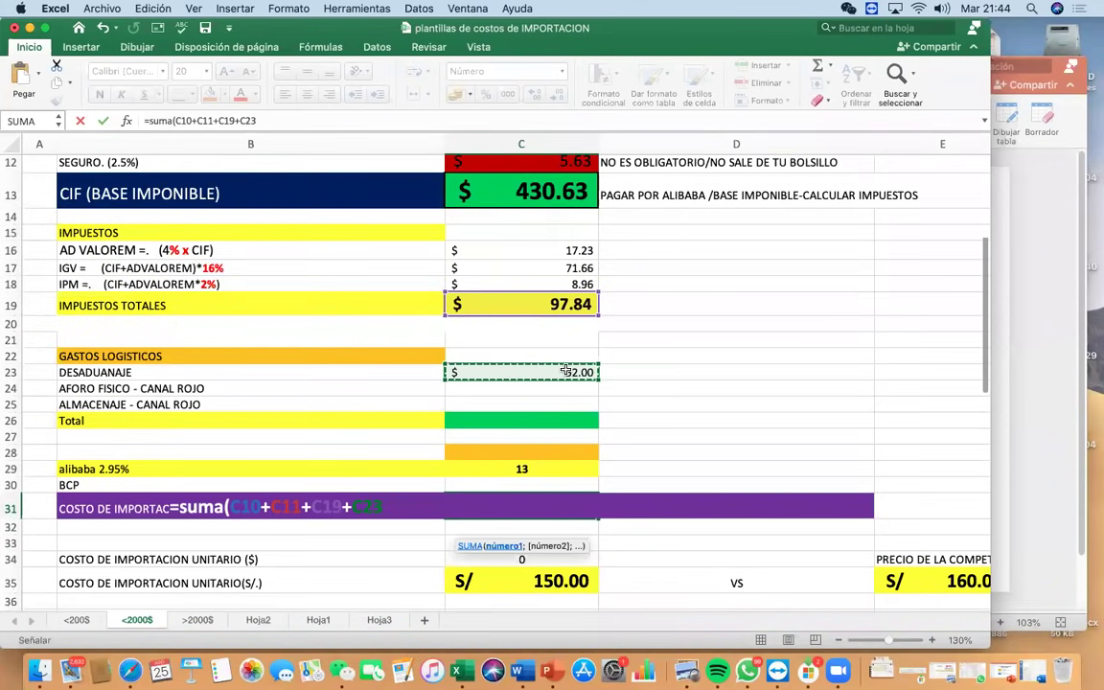
{"action": "type", "text": ")"}
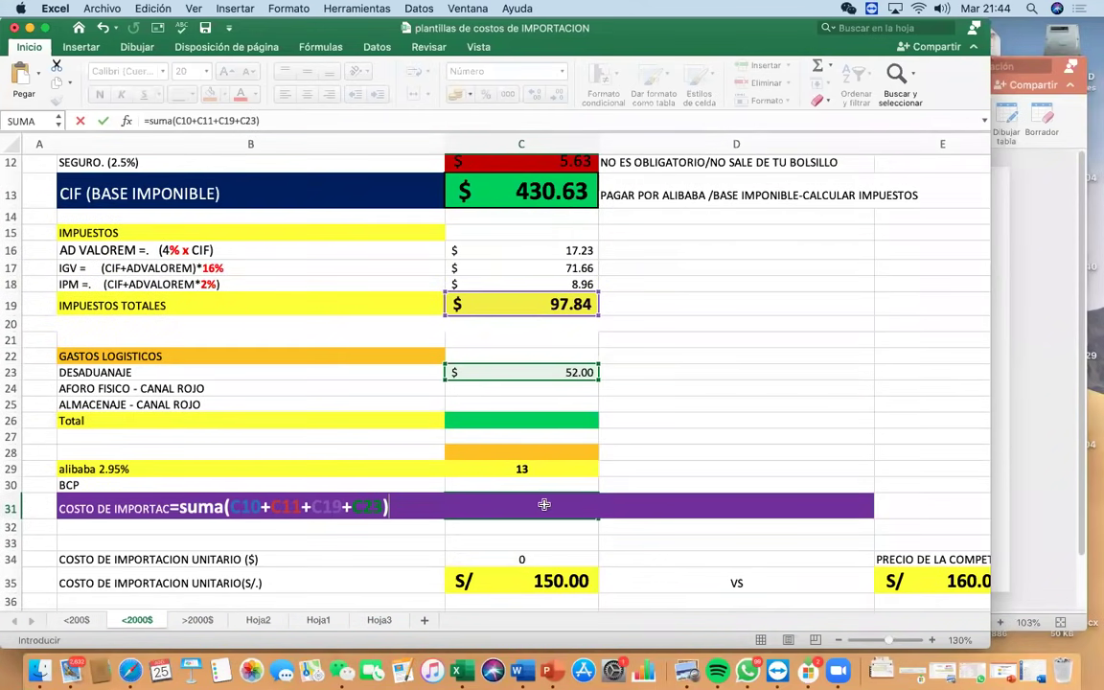
{"action": "key", "text": "Return"}
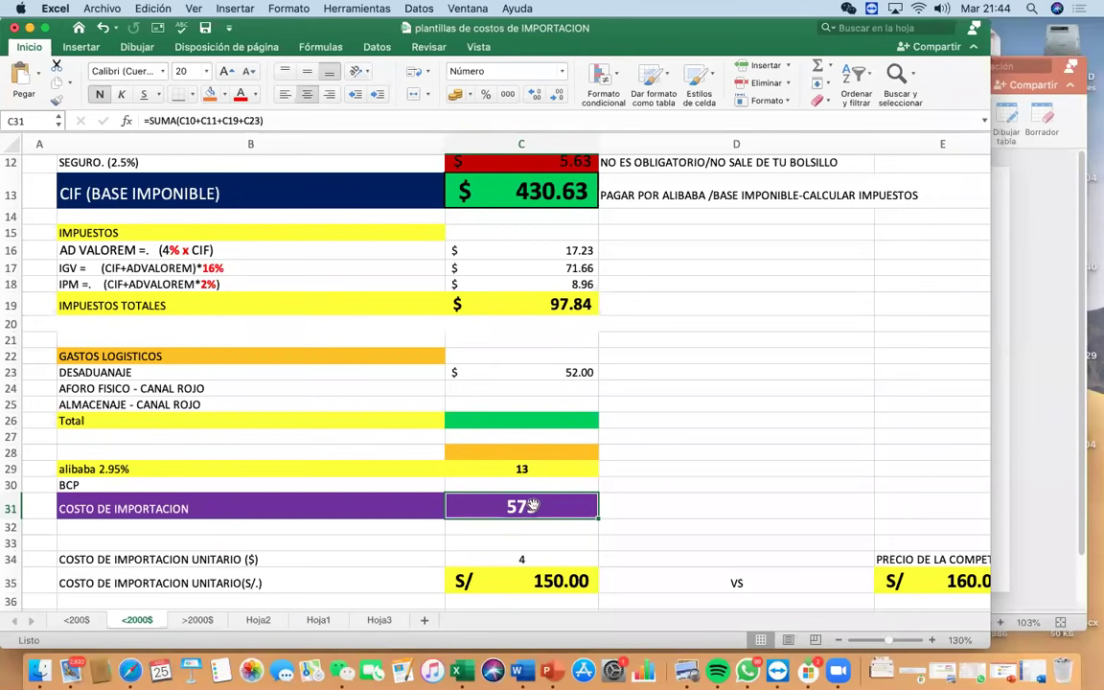
Extend the C31 formula with the Alibaba fee C29, bringing the import cost to 587
{"action": "double_click", "coordinate": [533, 508]}
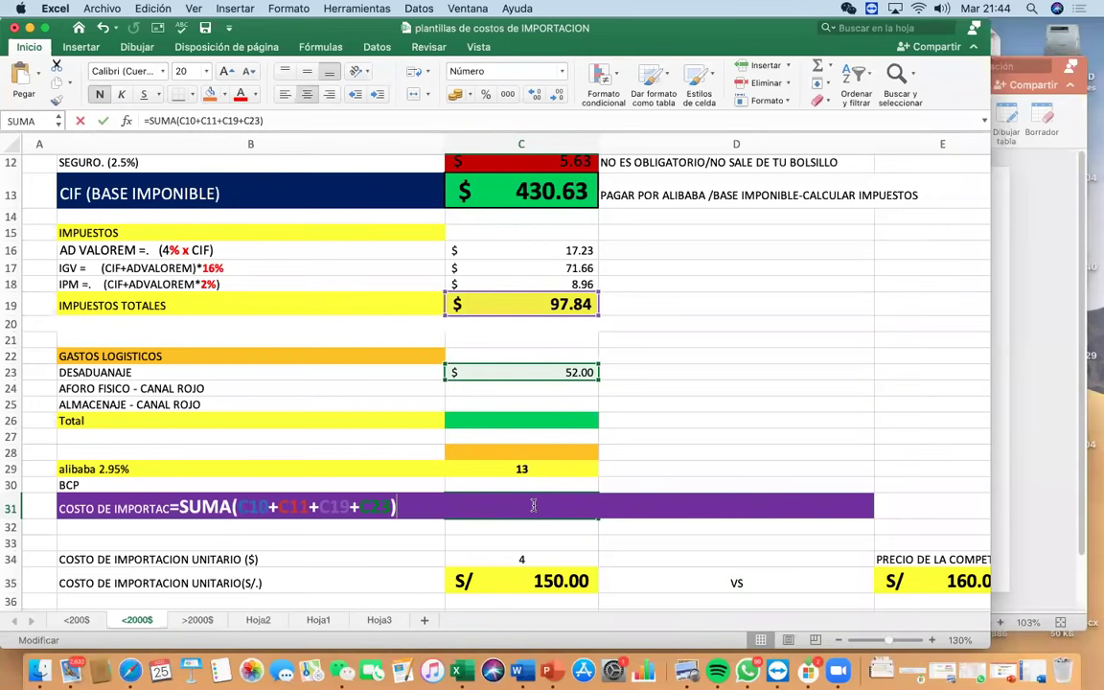
{"action": "left_click", "coordinate": [395, 506]}
{"action": "type", "text": "+"}
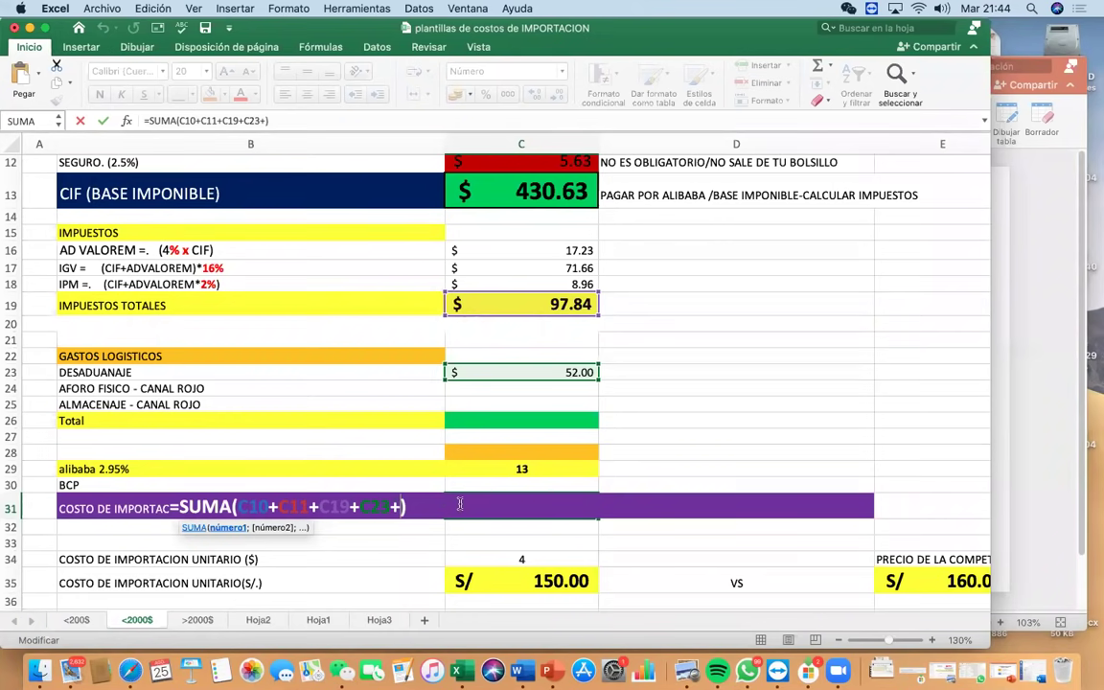
{"action": "left_click", "coordinate": [520, 467]}
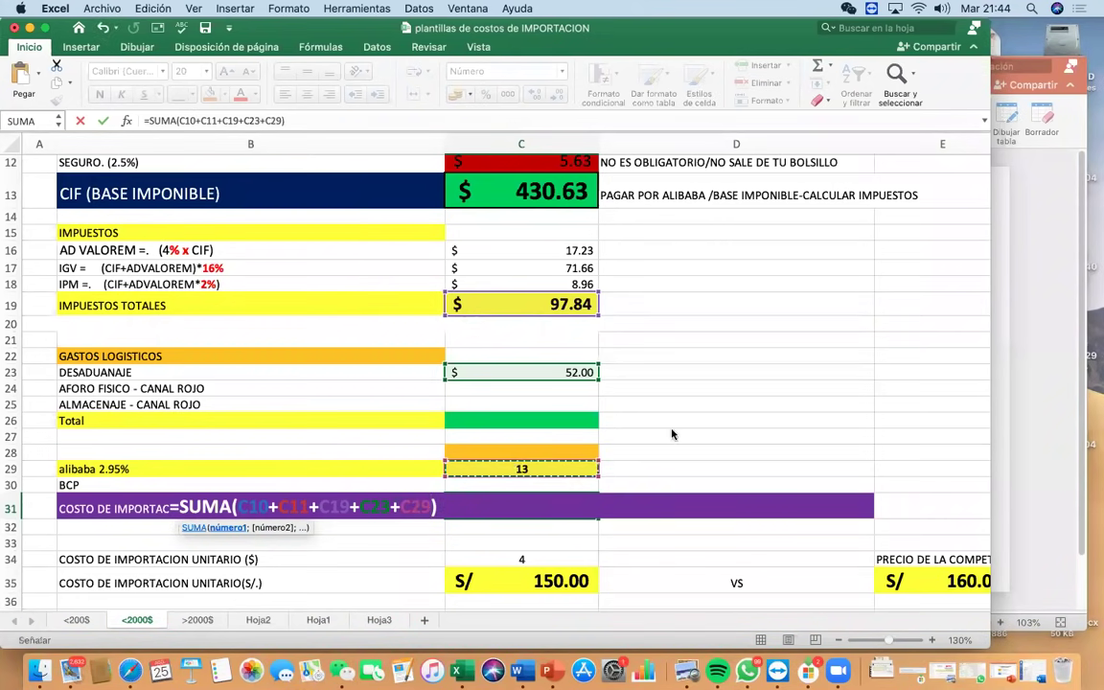
{"action": "key", "text": "Return"}
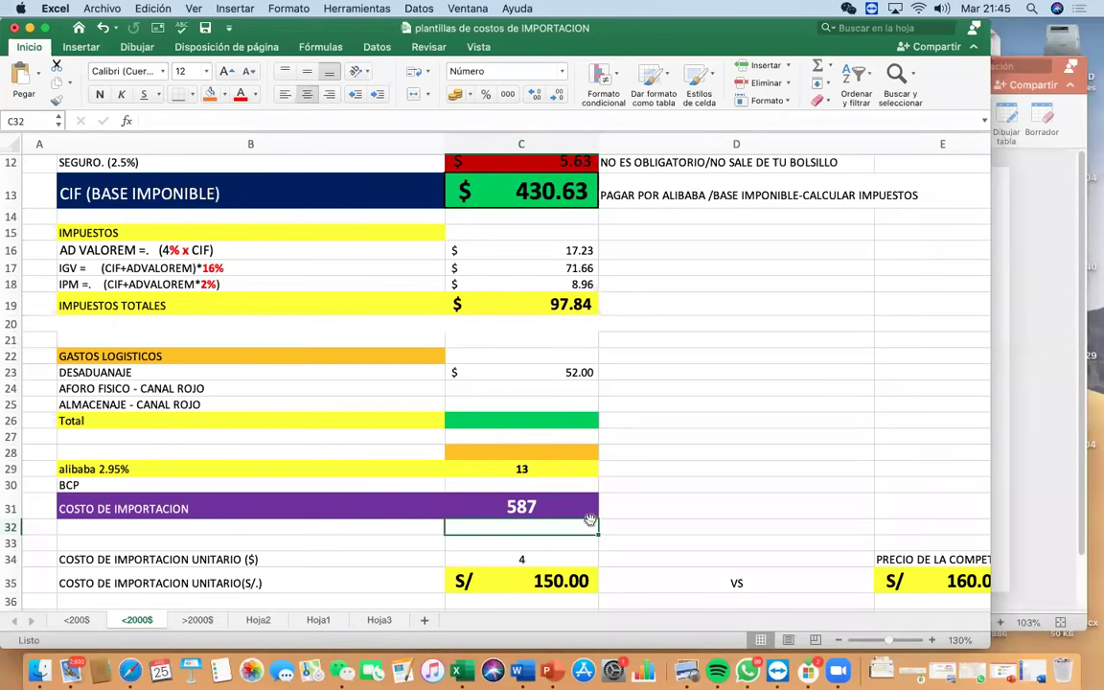
{"action": "double_click", "coordinate": [547, 507]}
{"action": "scroll", "coordinate": [513, 344], "scroll_direction": "up", "scroll_amount": 1}
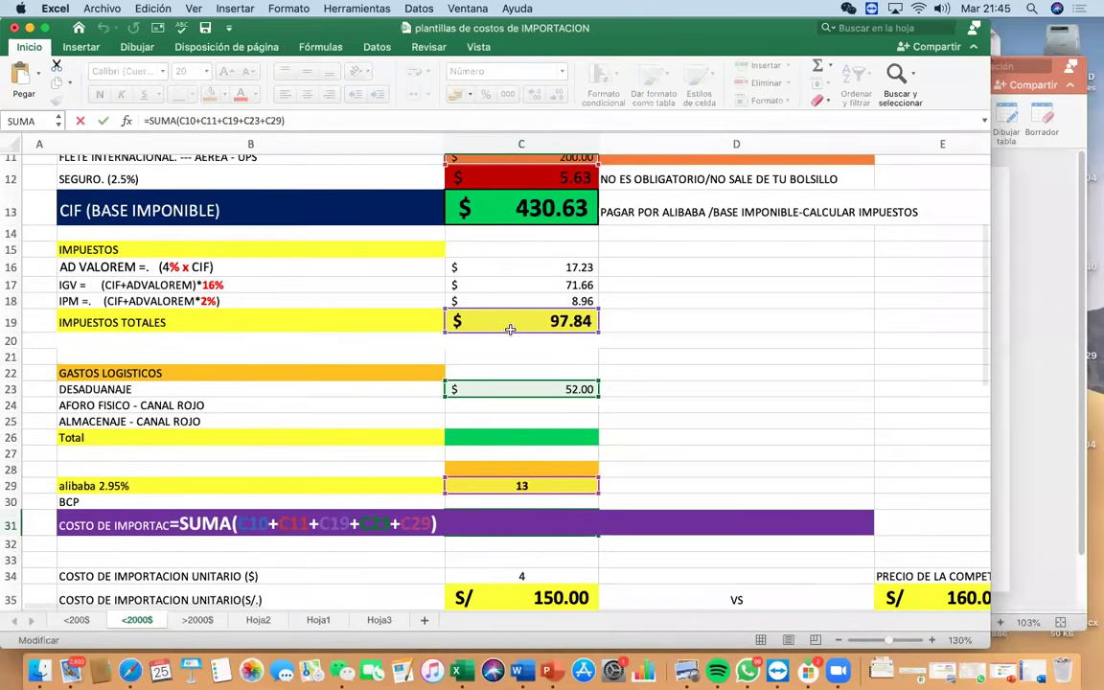
{"action": "scroll", "coordinate": [512, 337], "scroll_direction": "up", "scroll_amount": 5}
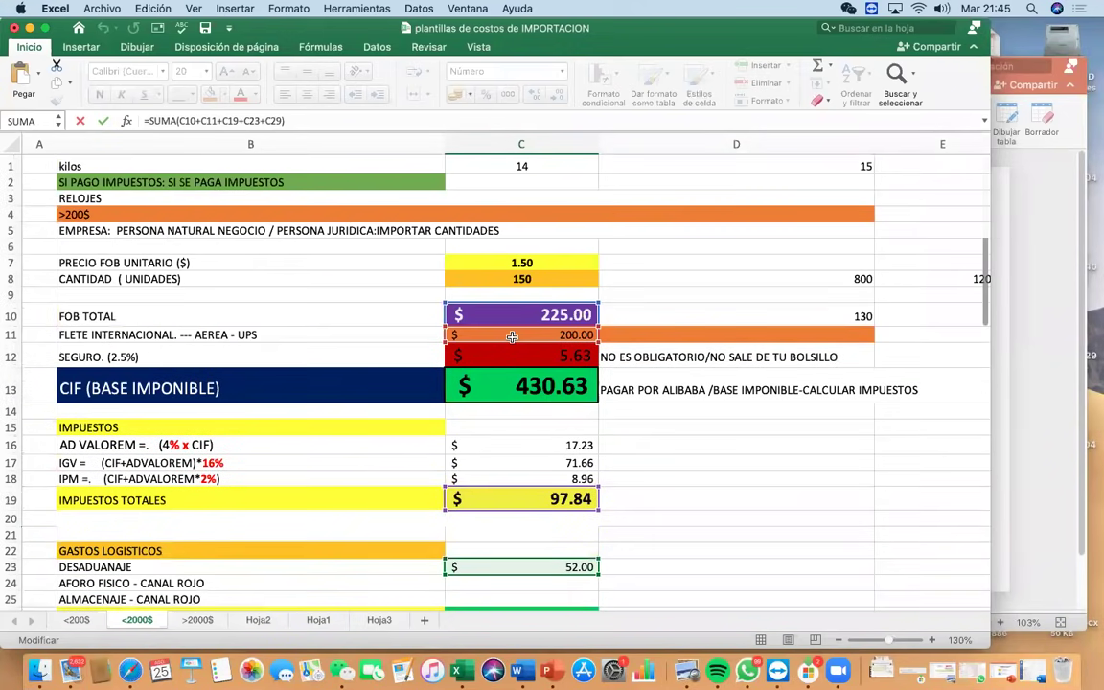
{"action": "scroll", "coordinate": [512, 336], "scroll_direction": "down", "scroll_amount": 5}
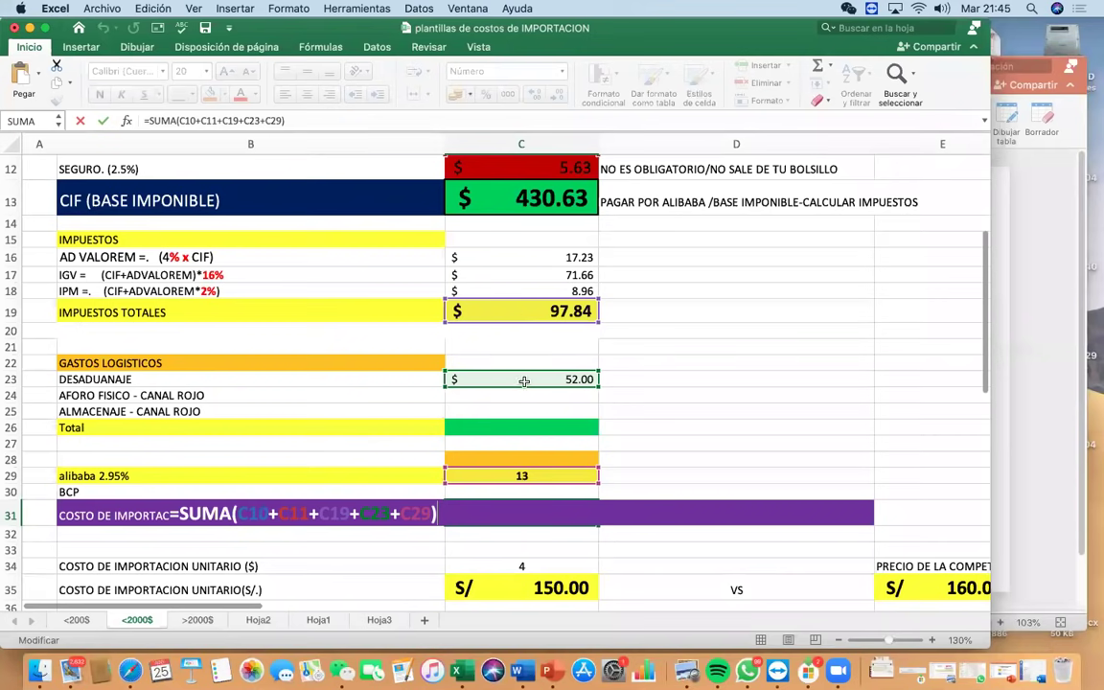
{"action": "scroll", "coordinate": [472, 345], "scroll_direction": "down", "scroll_amount": 1}
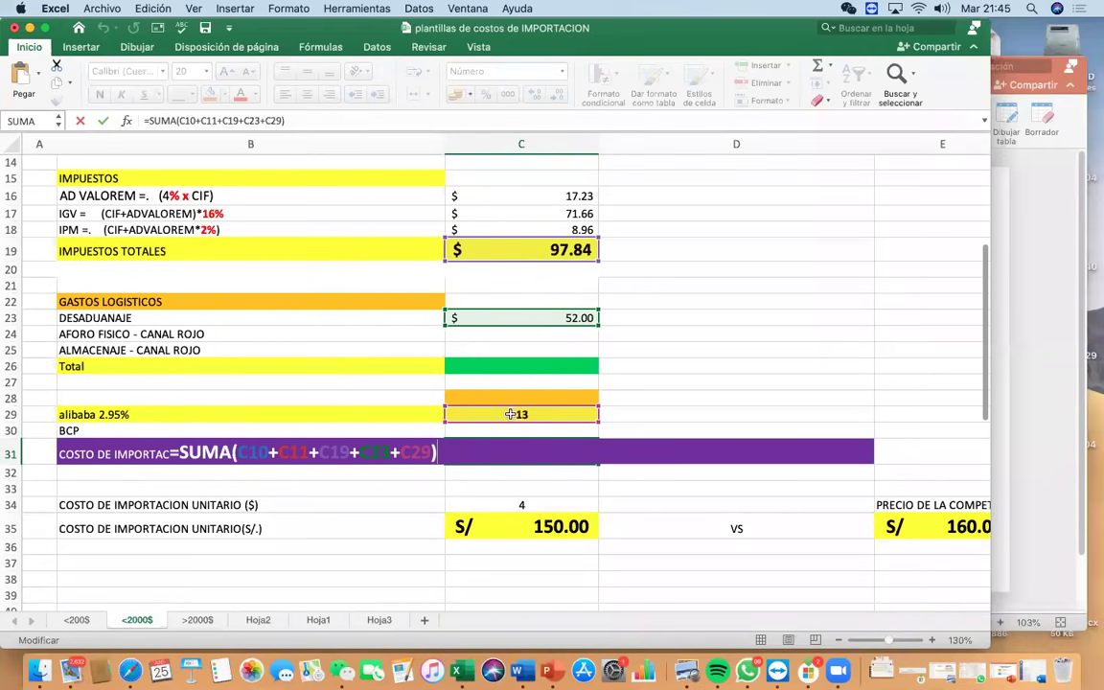
{"action": "left_click", "coordinate": [643, 453]}
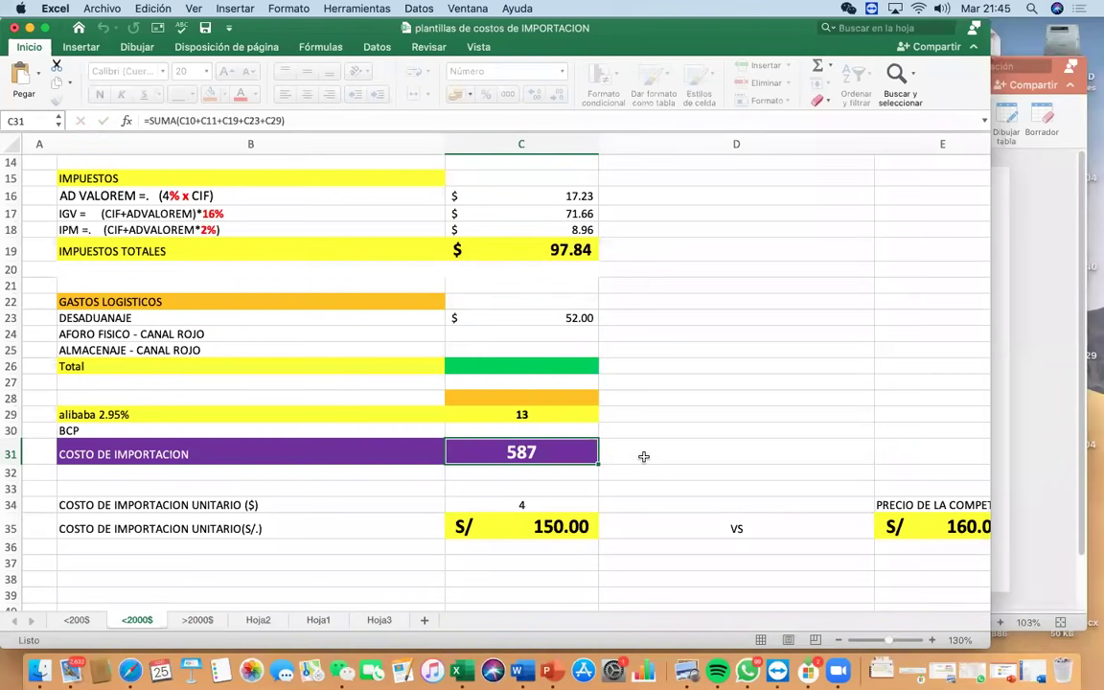
Rebuild C34 as =C31/C8, dividing the total import cost by the 150 units
{"action": "scroll", "coordinate": [613, 458], "scroll_direction": "down", "scroll_amount": 1}
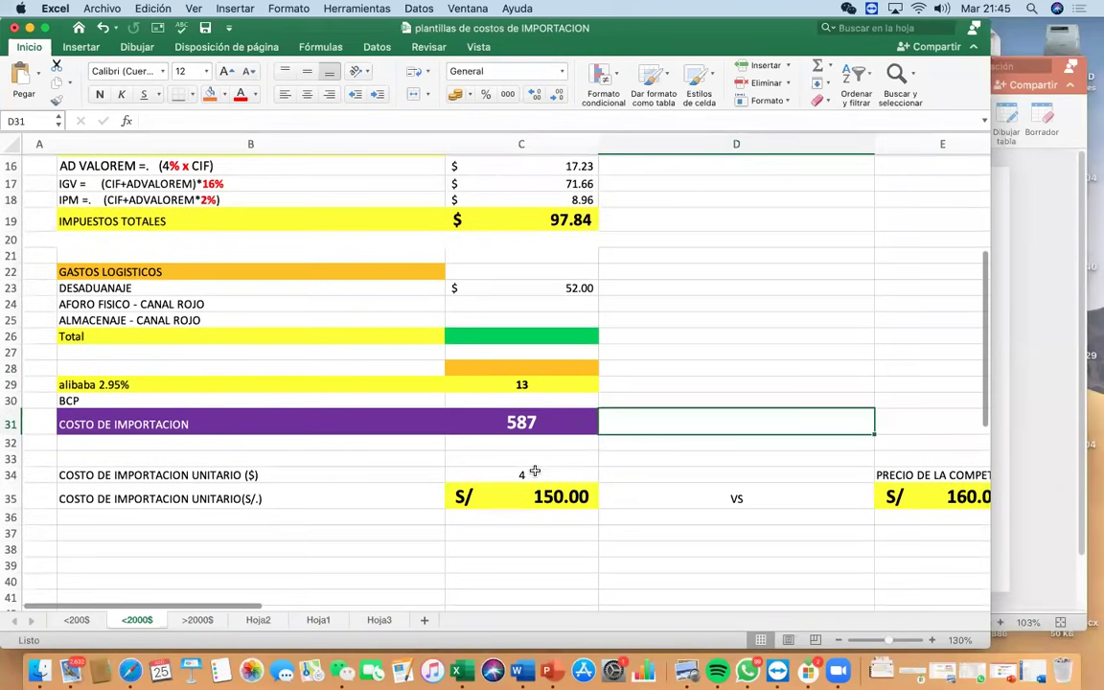
{"action": "left_click", "coordinate": [535, 474]}
{"action": "key", "text": "Delete"}
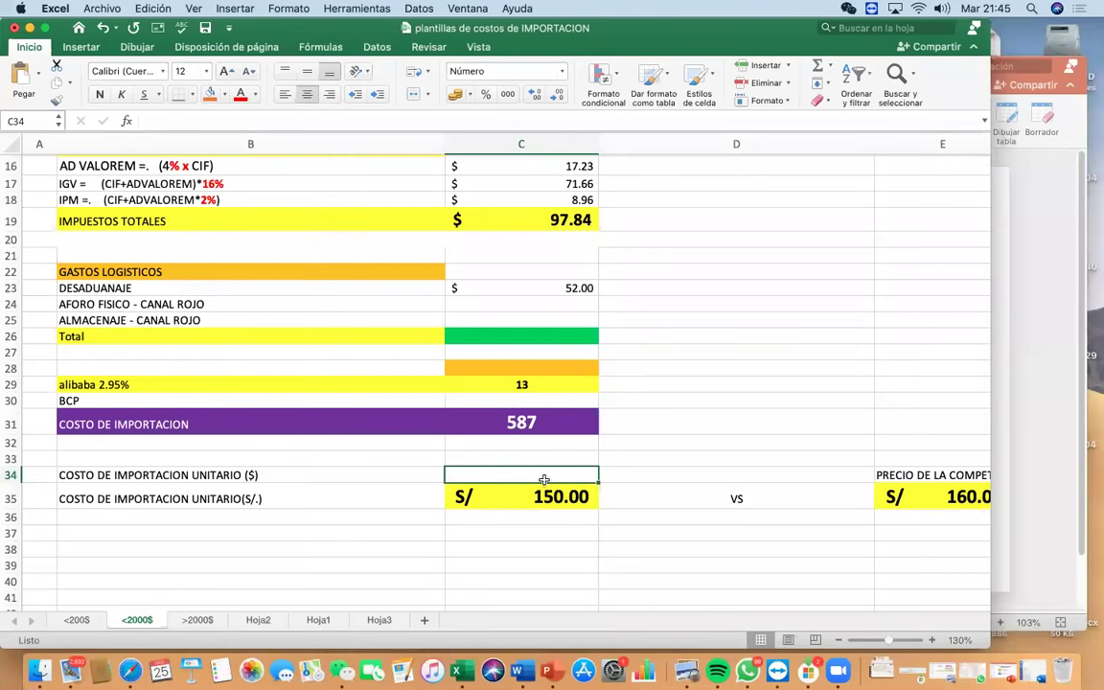
{"action": "type", "text": "=)"}
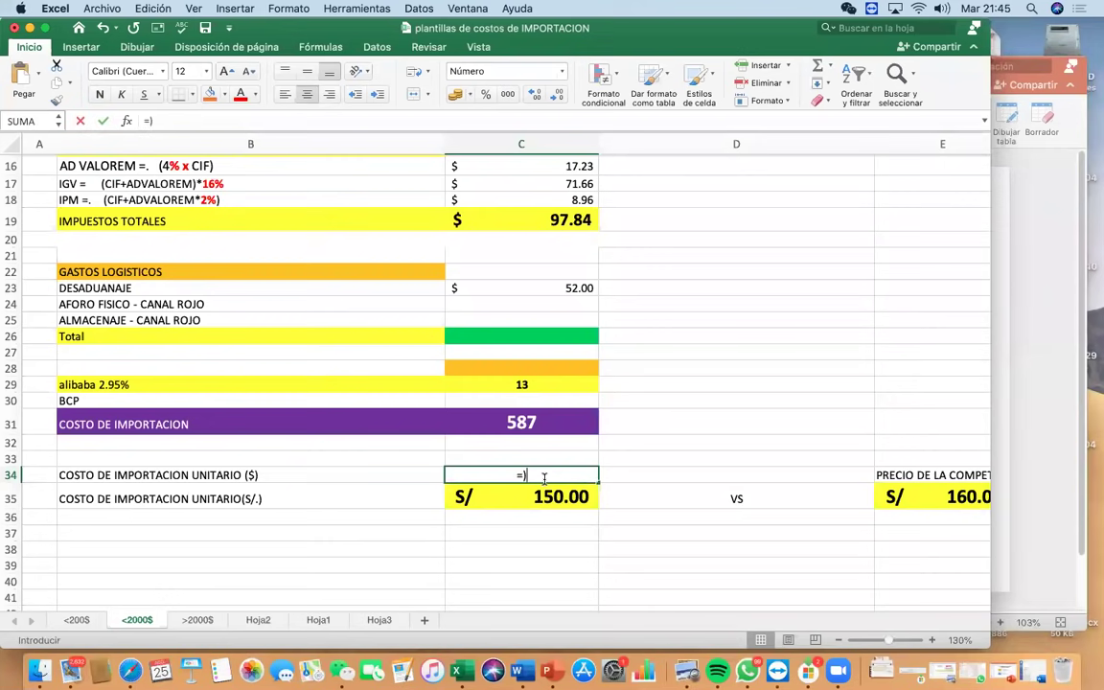
{"action": "key", "text": "BackSpace"}
{"action": "left_click", "coordinate": [547, 422]}
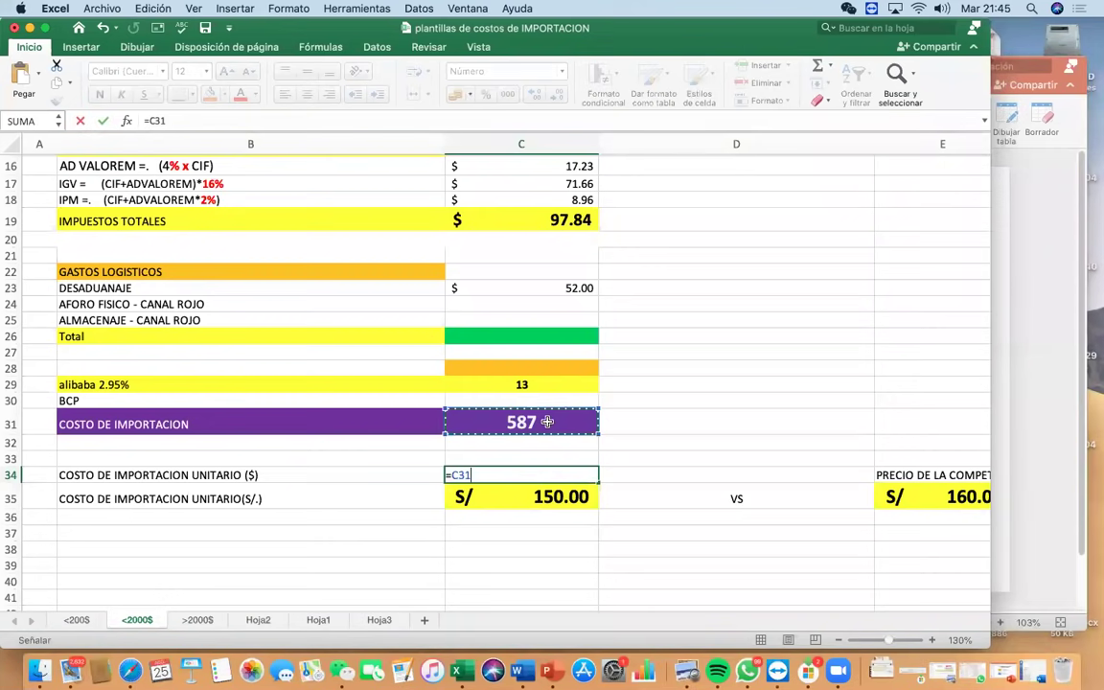
{"action": "type", "text": "/"}
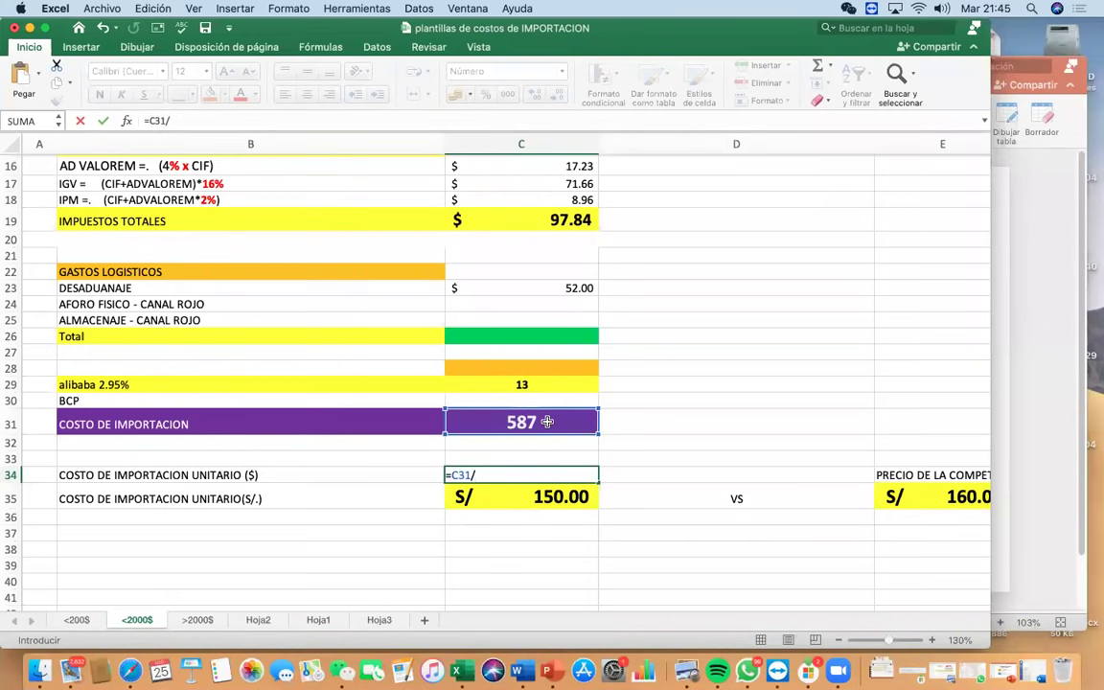
{"action": "scroll", "coordinate": [547, 422], "scroll_direction": "up", "scroll_amount": 3}
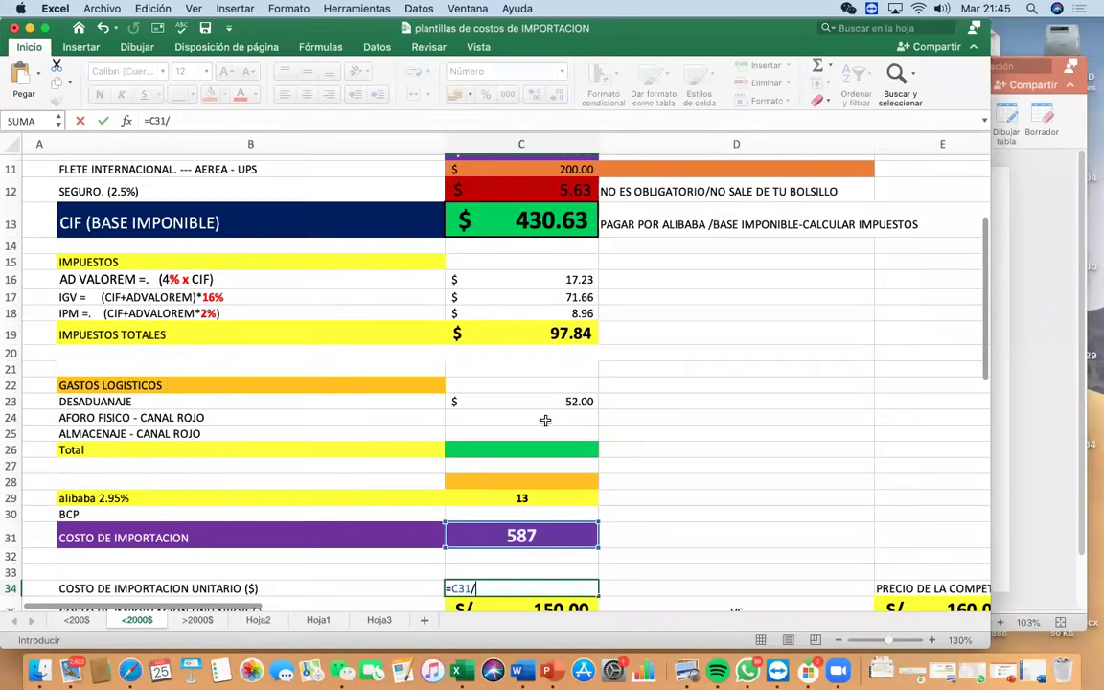
{"action": "scroll", "coordinate": [502, 276], "scroll_direction": "up", "scroll_amount": 5}
{"action": "left_click", "coordinate": [504, 277]}
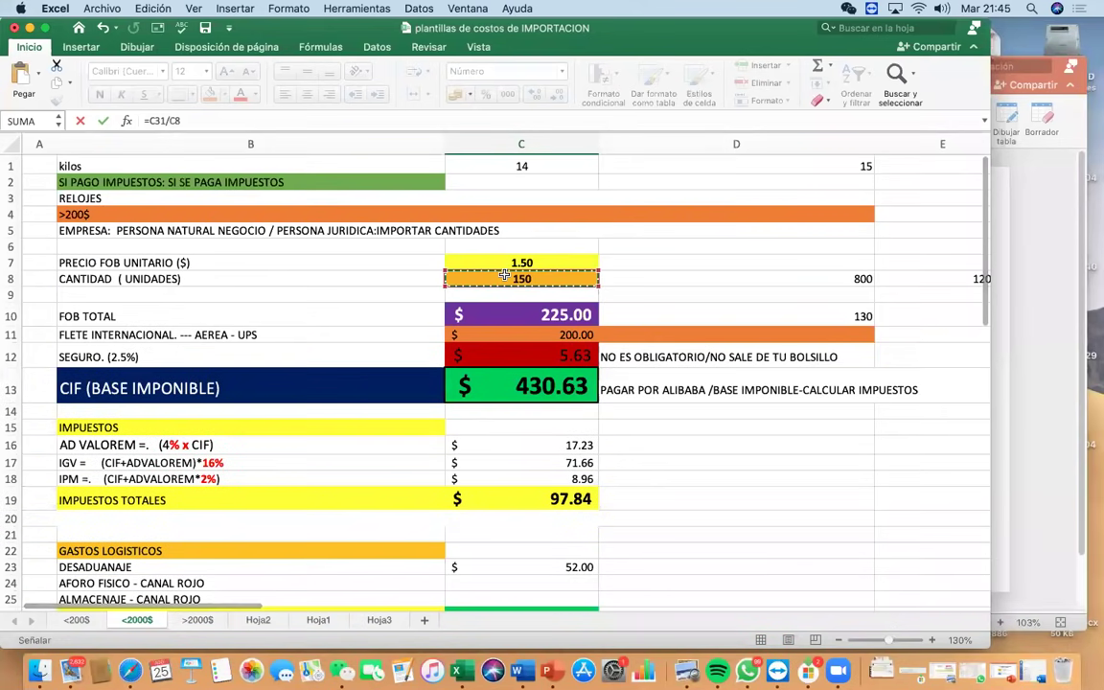
{"action": "key", "text": "Return"}
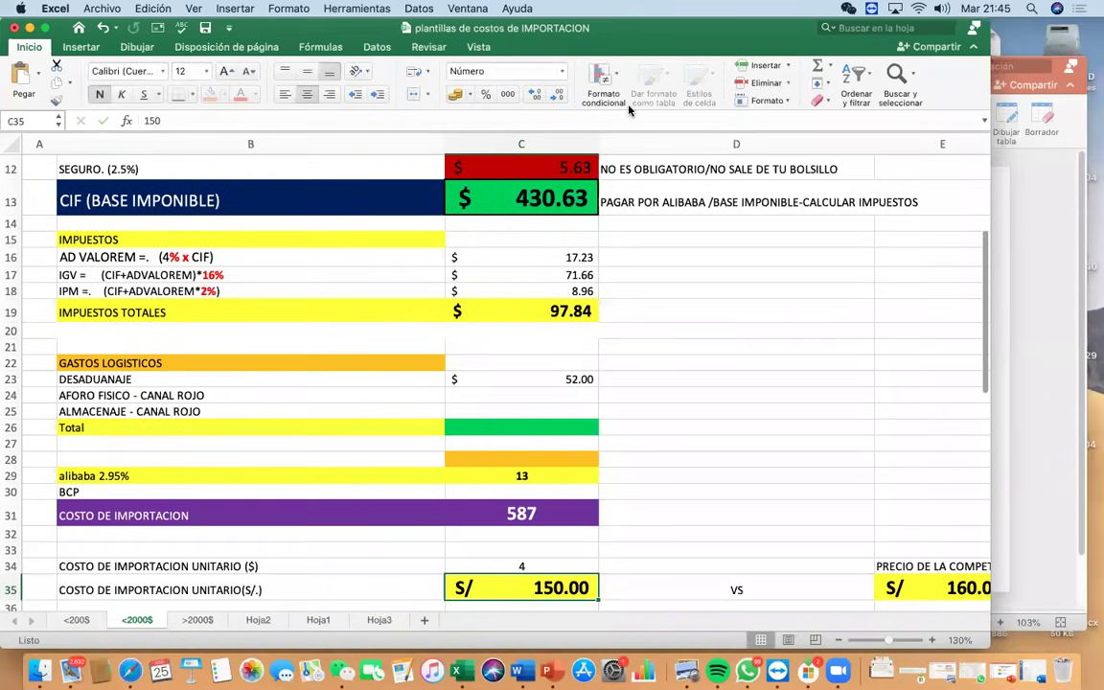
{"action": "left_click", "coordinate": [536, 565]}
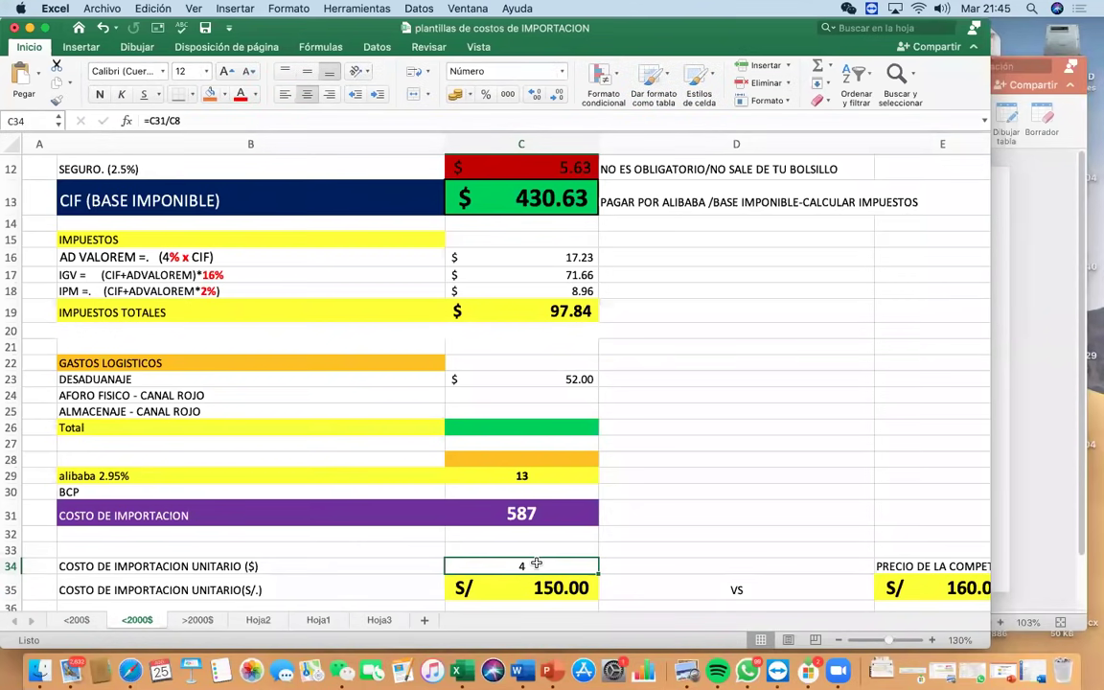
Enter =C34*3.60 in C35 to convert the dollar unit cost to S/ 14.10
{"action": "scroll", "coordinate": [535, 492], "scroll_direction": "down", "scroll_amount": 3}
{"action": "left_click", "coordinate": [542, 497]}
{"action": "type", "text": "="}
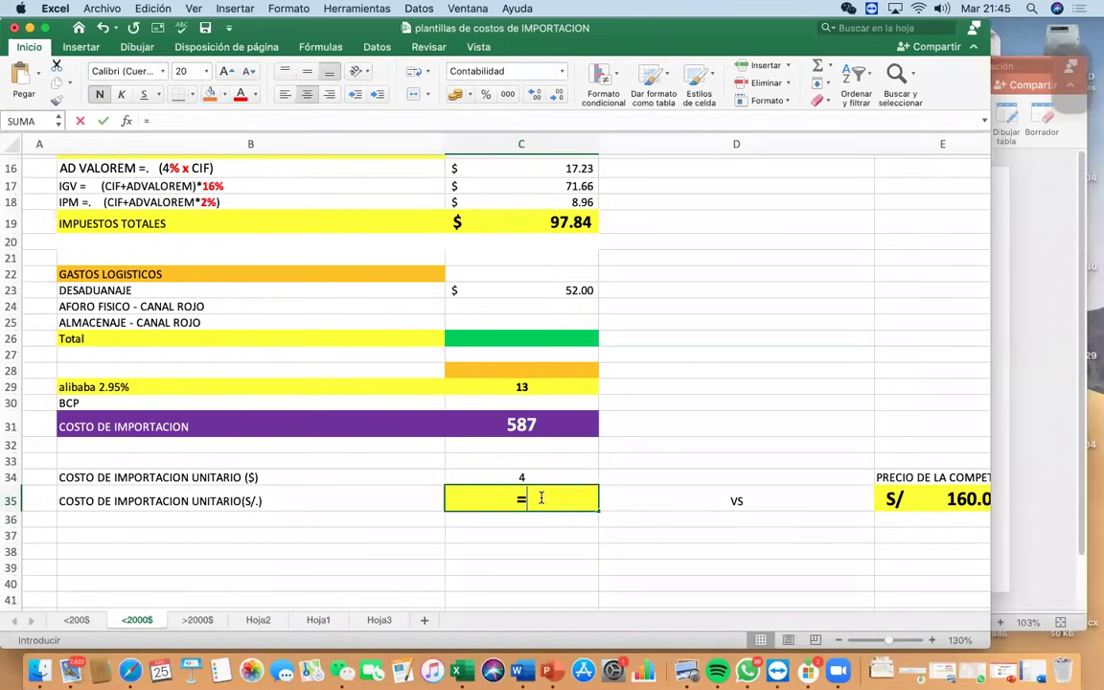
{"action": "left_click", "coordinate": [499, 476]}
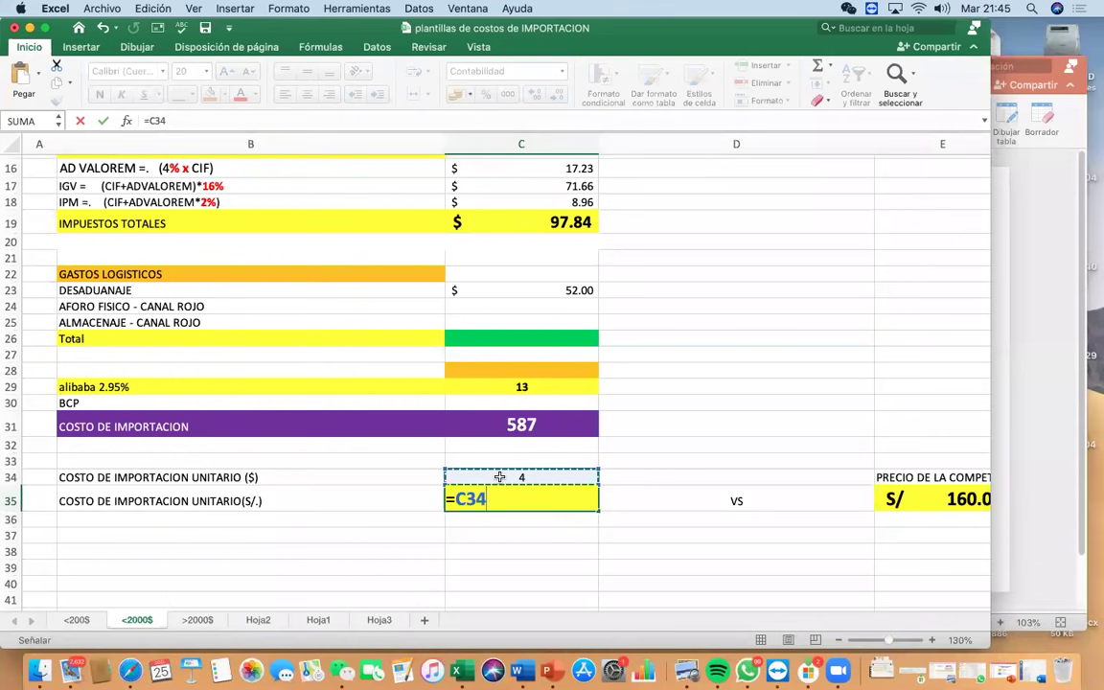
{"action": "type", "text": "*3.60"}
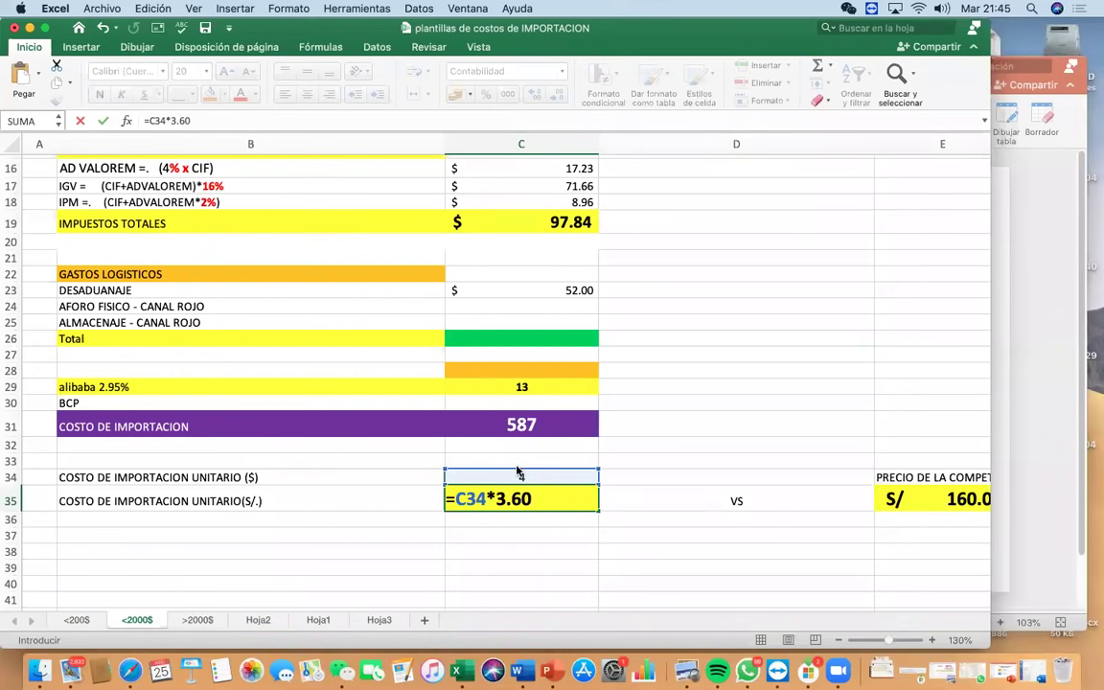
{"action": "key", "text": "Return"}
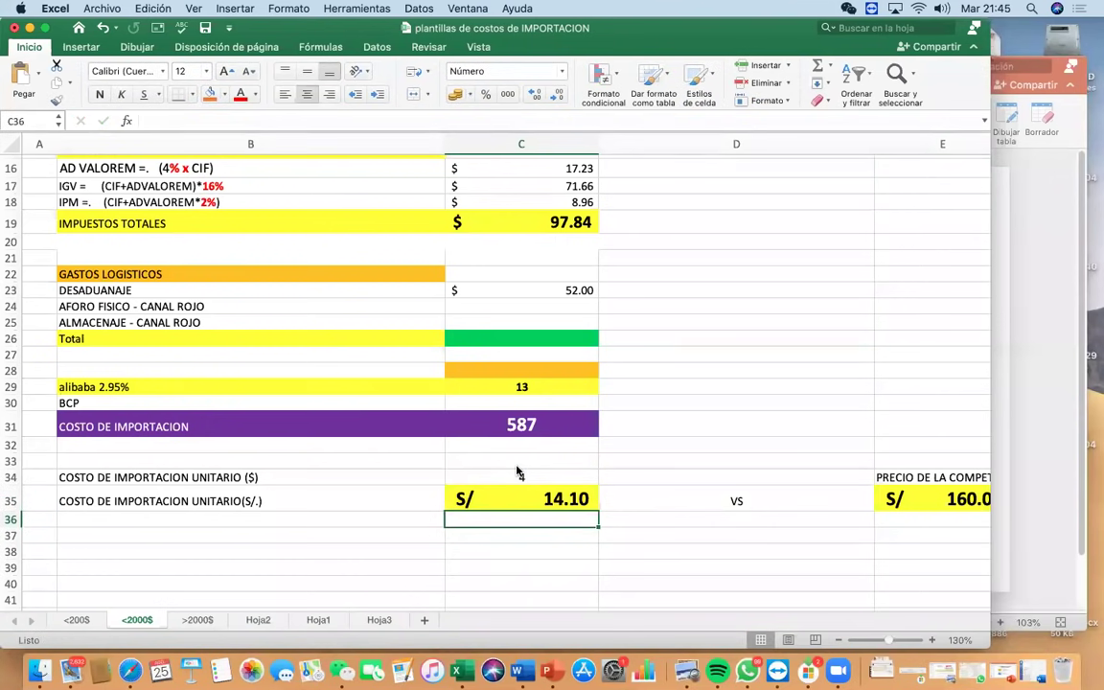
{"action": "scroll", "coordinate": [462, 428], "scroll_direction": "up", "scroll_amount": 1}
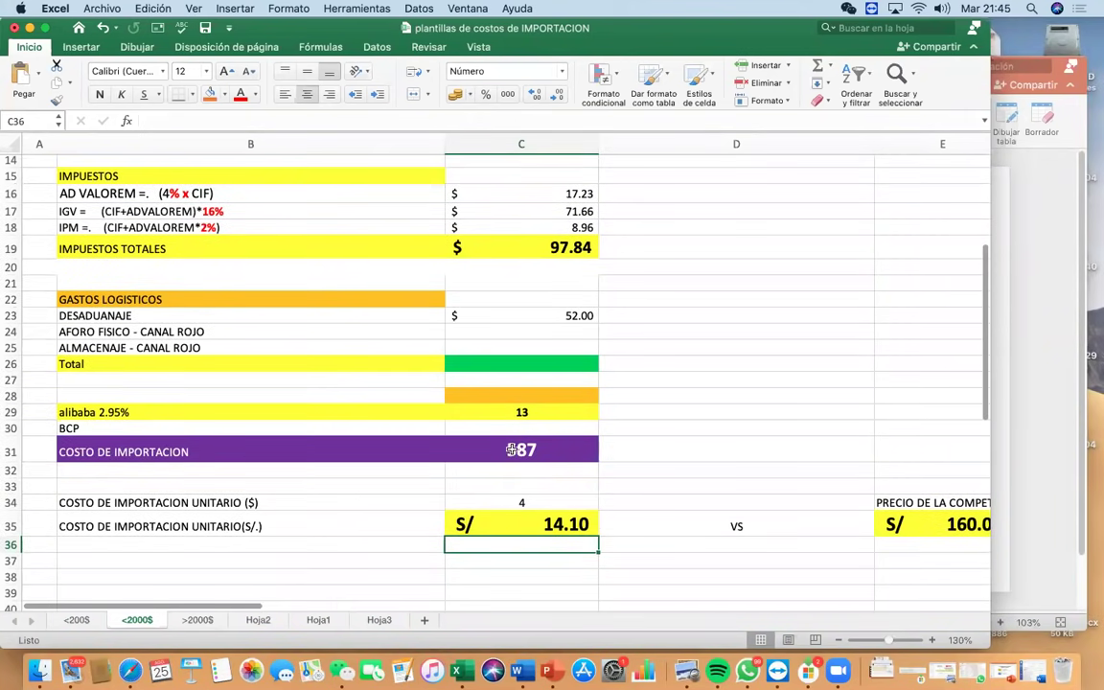
{"action": "scroll", "coordinate": [512, 449], "scroll_direction": "up", "scroll_amount": 5}
{"action": "left_click", "coordinate": [468, 246]}
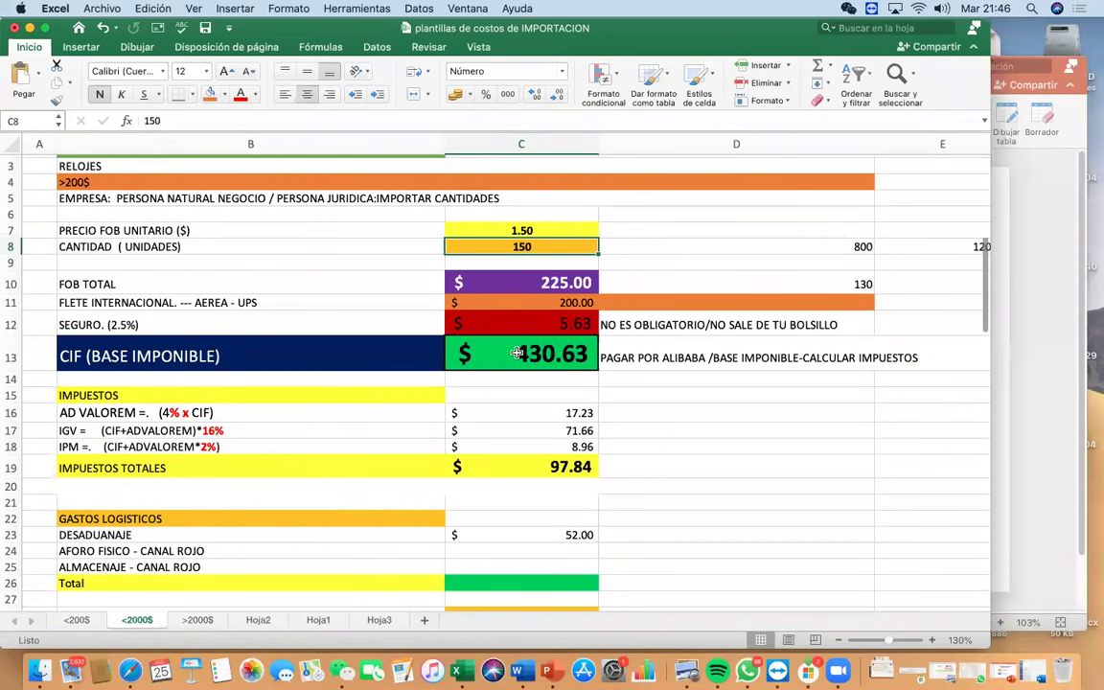
{"action": "scroll", "coordinate": [515, 353], "scroll_direction": "down", "scroll_amount": 4}
Remove the orange fill from C46 by setting it to white
{"action": "scroll", "coordinate": [515, 355], "scroll_direction": "up", "scroll_amount": 5}
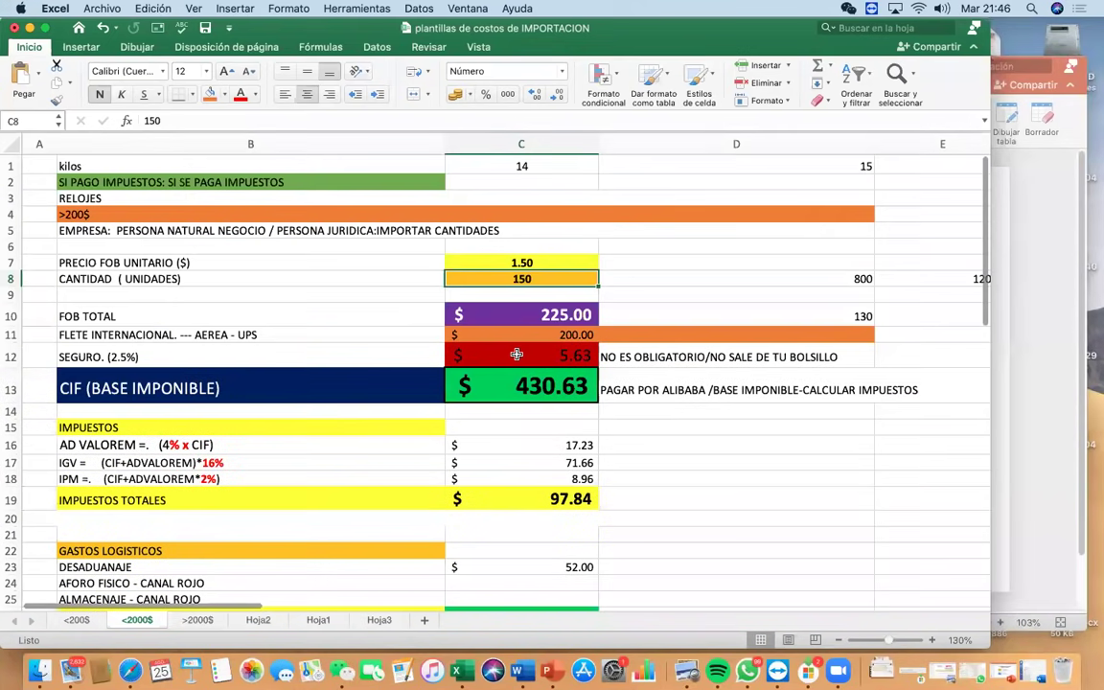
{"action": "scroll", "coordinate": [514, 356], "scroll_direction": "down", "scroll_amount": 6}
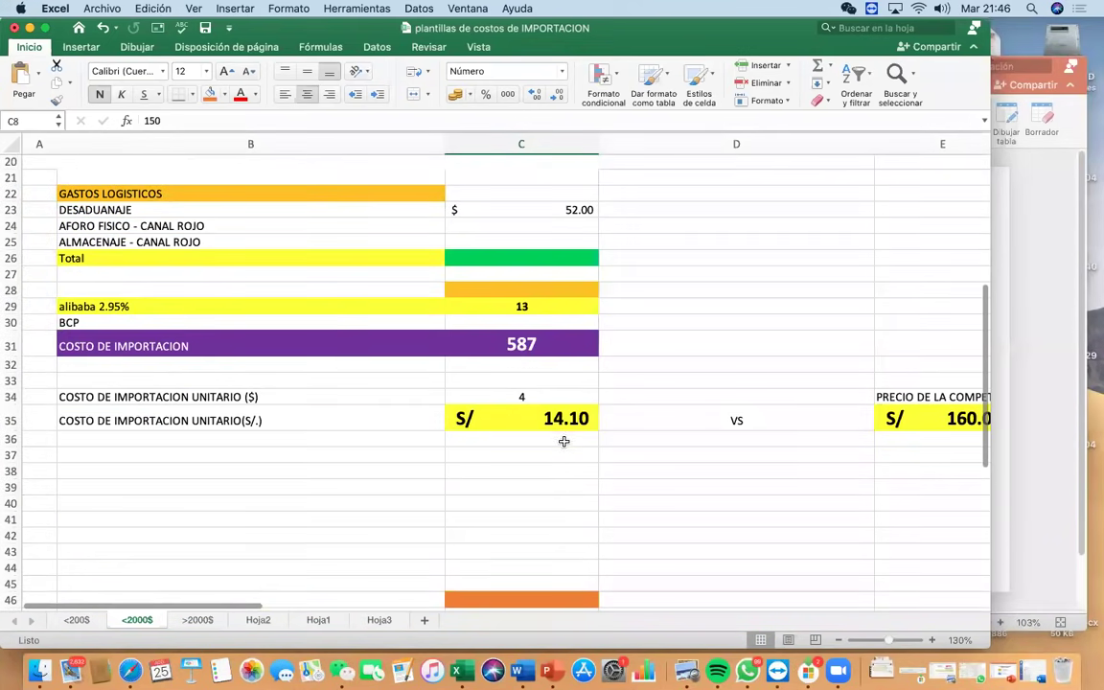
{"action": "left_click", "coordinate": [556, 416]}
{"action": "scroll", "coordinate": [556, 416], "scroll_direction": "down", "scroll_amount": 2}
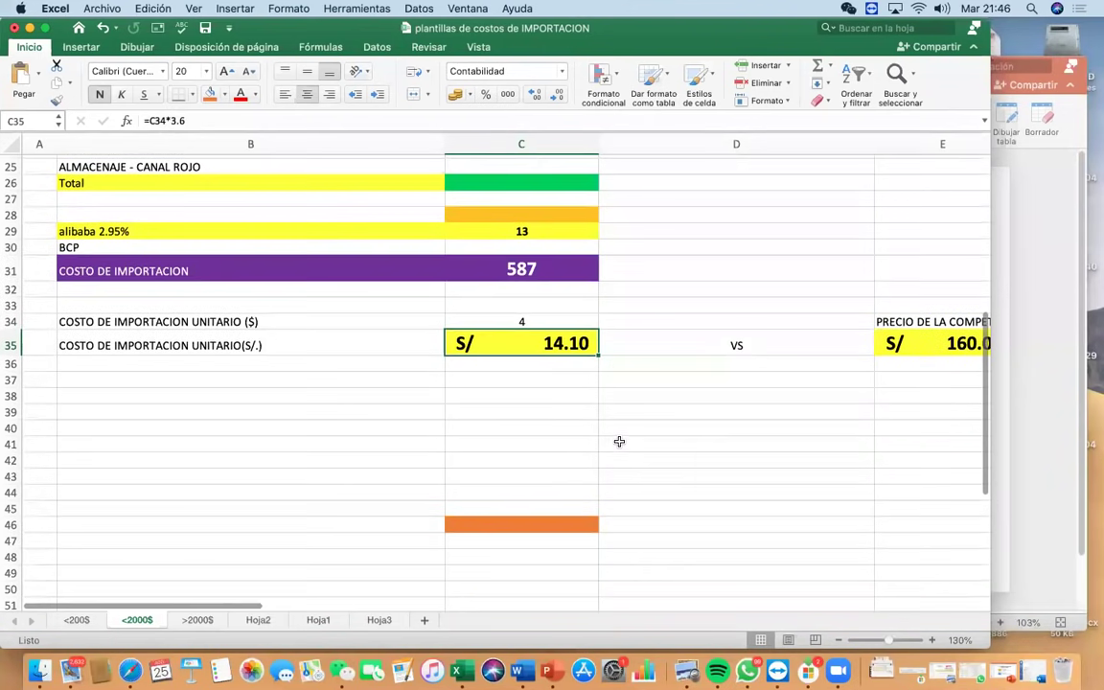
{"action": "left_click", "coordinate": [521, 526]}
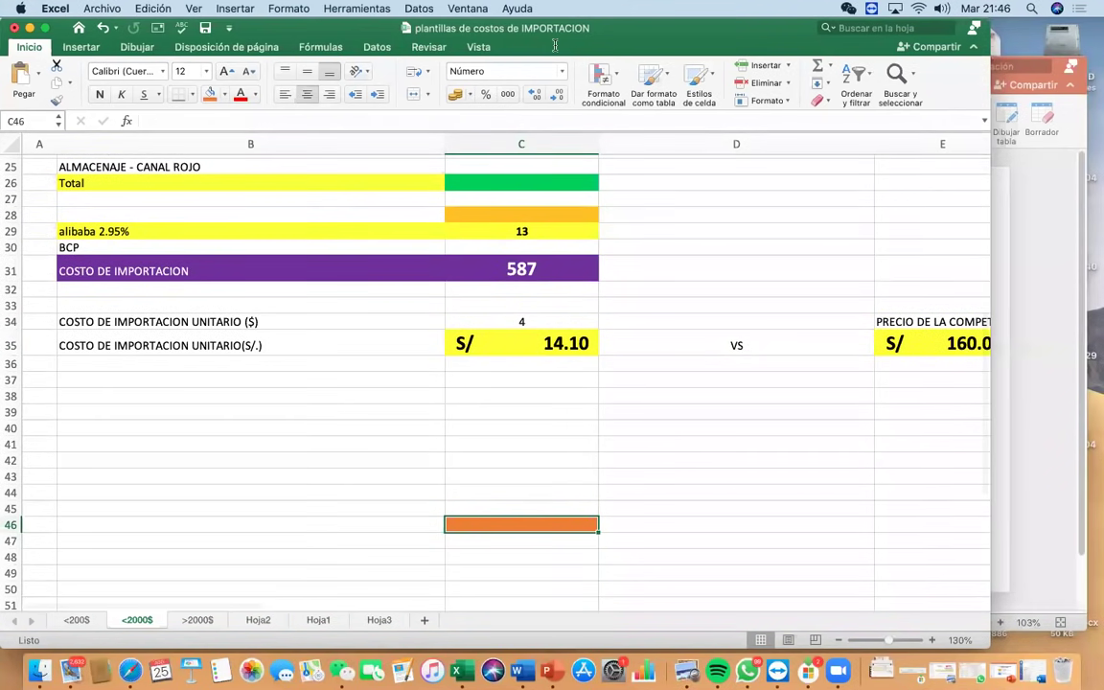
{"action": "left_click", "coordinate": [224, 94]}
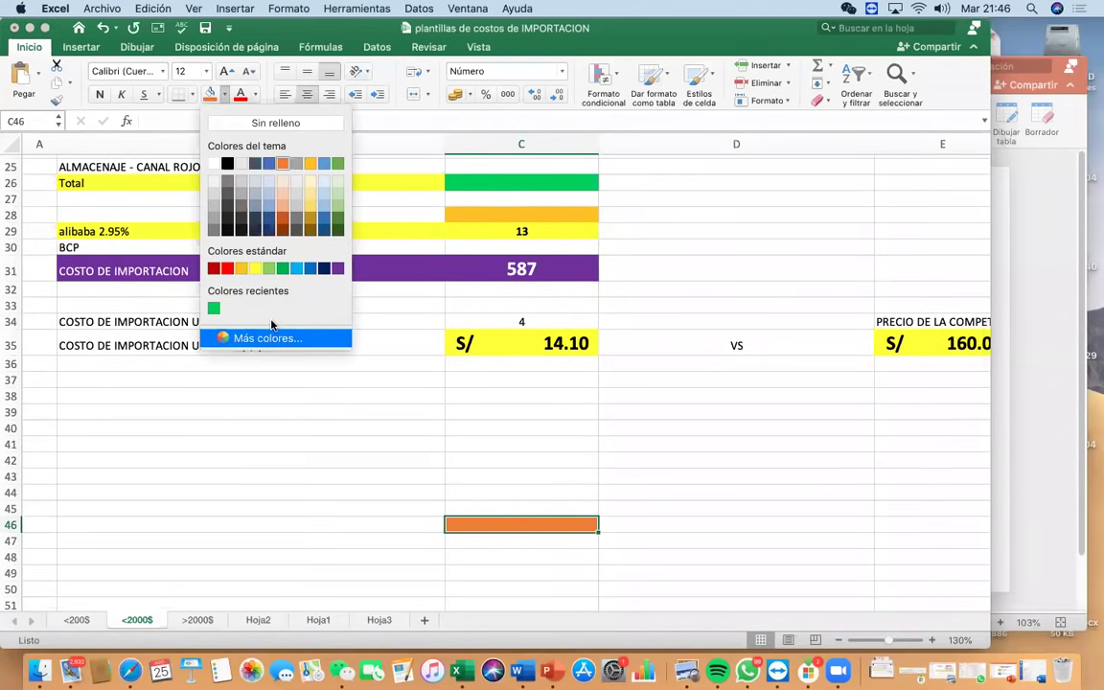
{"action": "left_click", "coordinate": [215, 163]}
Enter 35 in C38 and copy C35's soles formatting onto it, showing S/ 35.00
{"action": "left_click", "coordinate": [521, 427]}
{"action": "left_click", "coordinate": [537, 393]}
{"action": "type", "text": "35"}
{"action": "key", "text": "Return"}
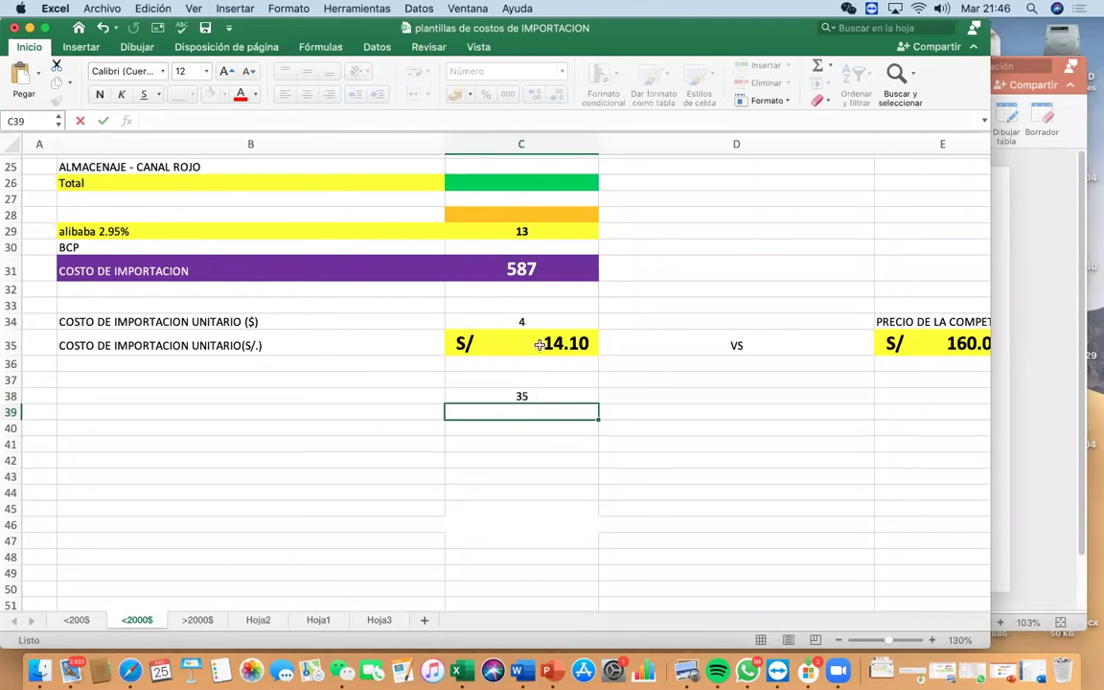
{"action": "left_click", "coordinate": [539, 344]}
{"action": "left_click", "coordinate": [56, 100]}
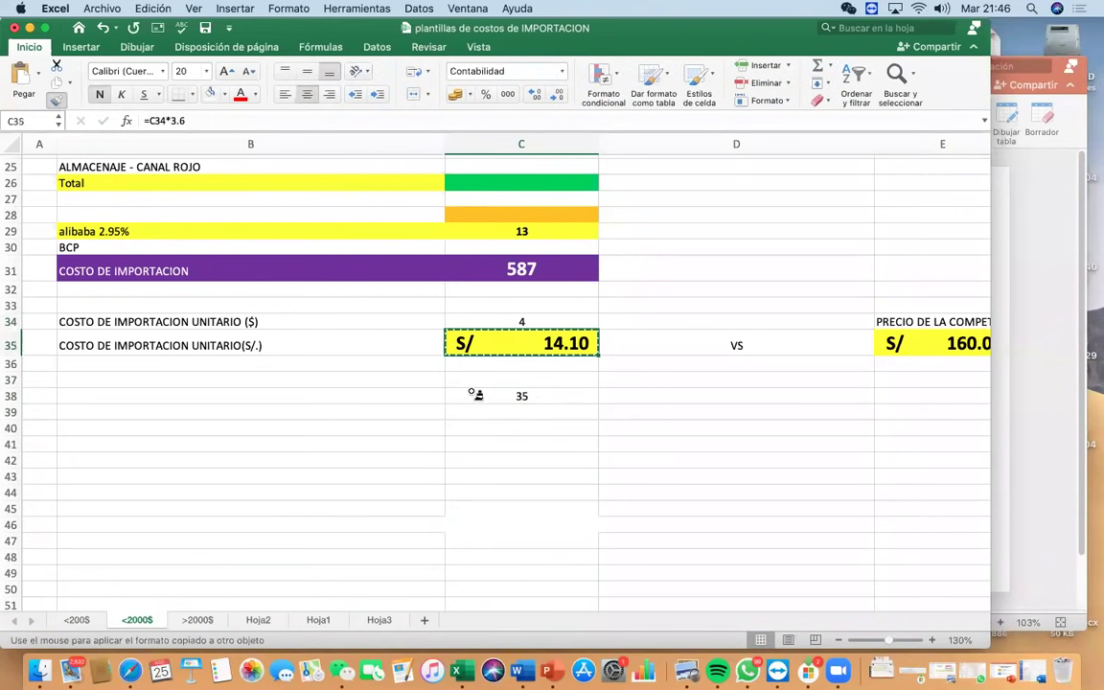
{"action": "left_click", "coordinate": [484, 396]}
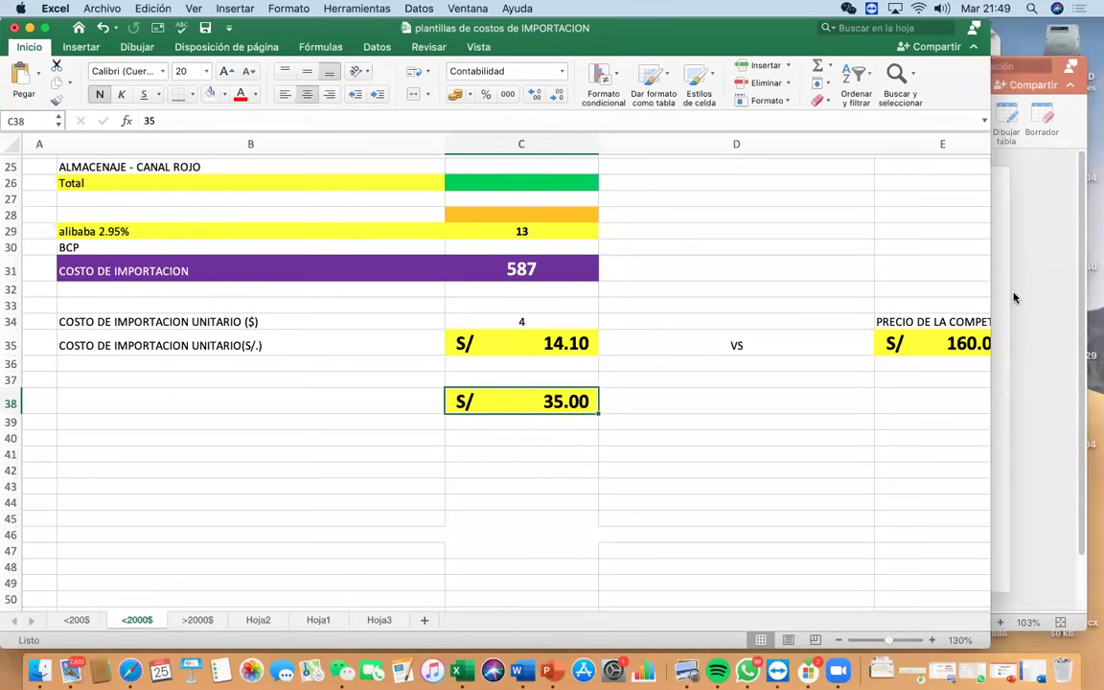
{"action": "left_click", "coordinate": [542, 469]}
{"action": "left_click", "coordinate": [558, 402]}
{"action": "left_click", "coordinate": [522, 351]}
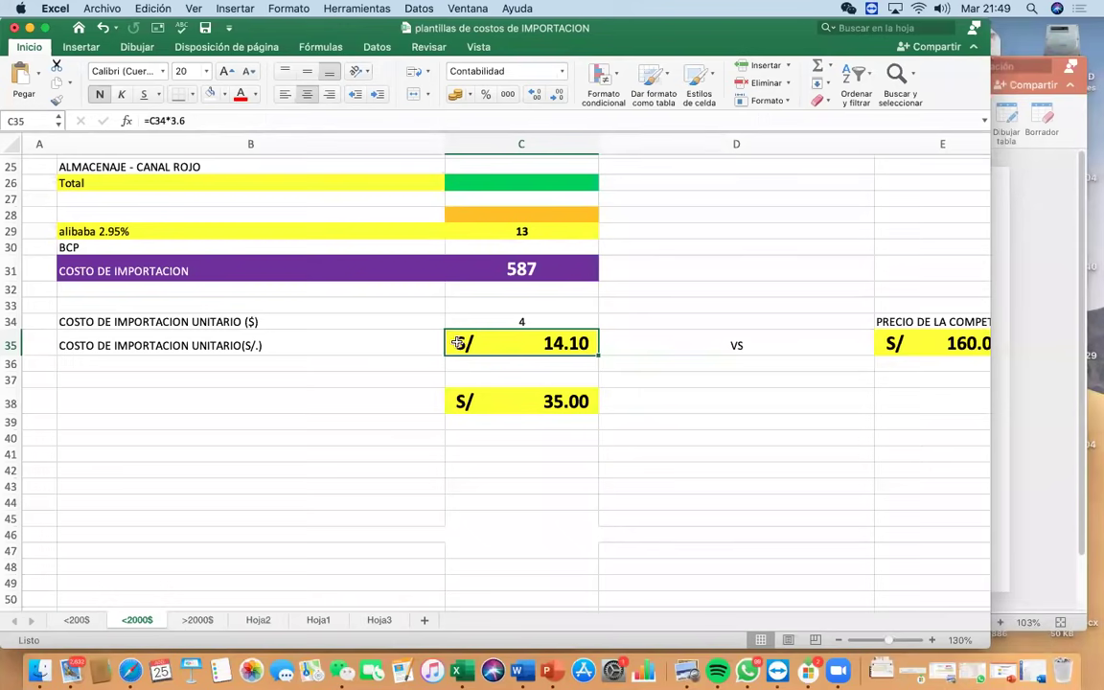
{"action": "scroll", "coordinate": [483, 317], "scroll_direction": "up", "scroll_amount": 10}
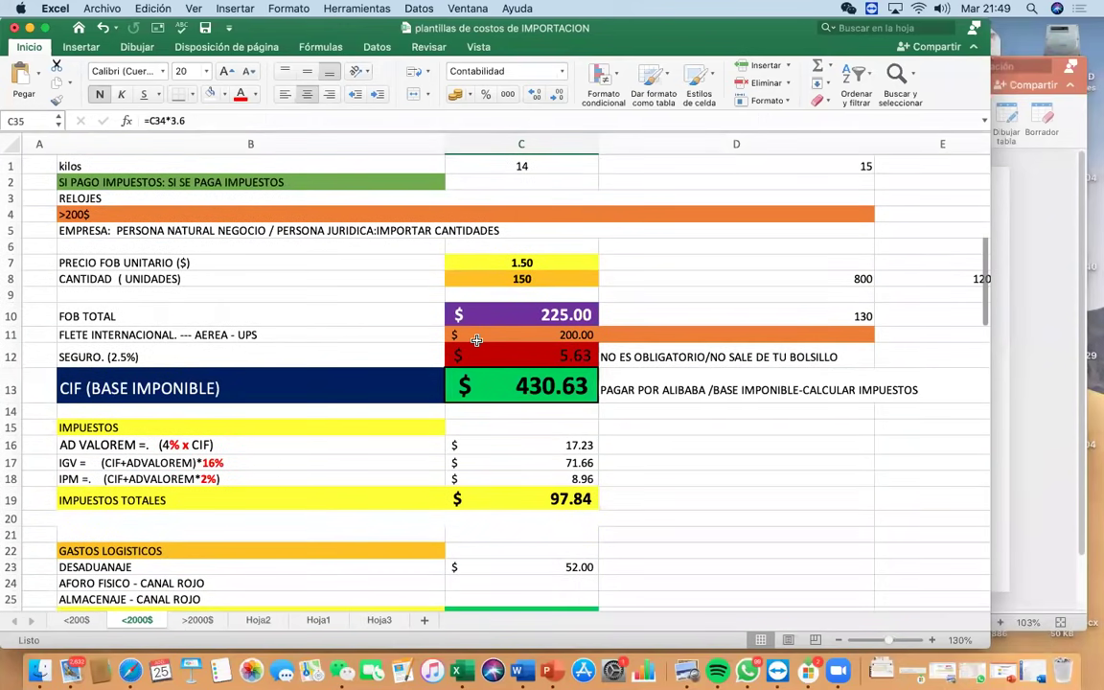
{"action": "scroll", "coordinate": [491, 355], "scroll_direction": "down", "scroll_amount": 3}
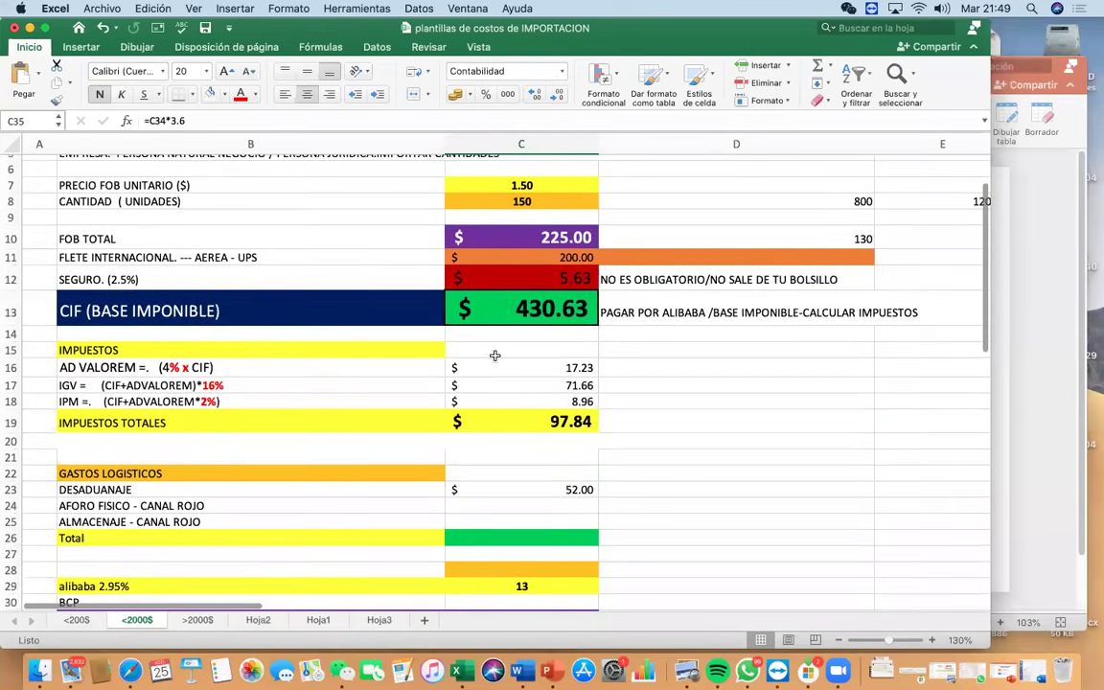
{"action": "left_click_drag", "start_coordinate": [618, 368], "coordinate": [618, 412]}
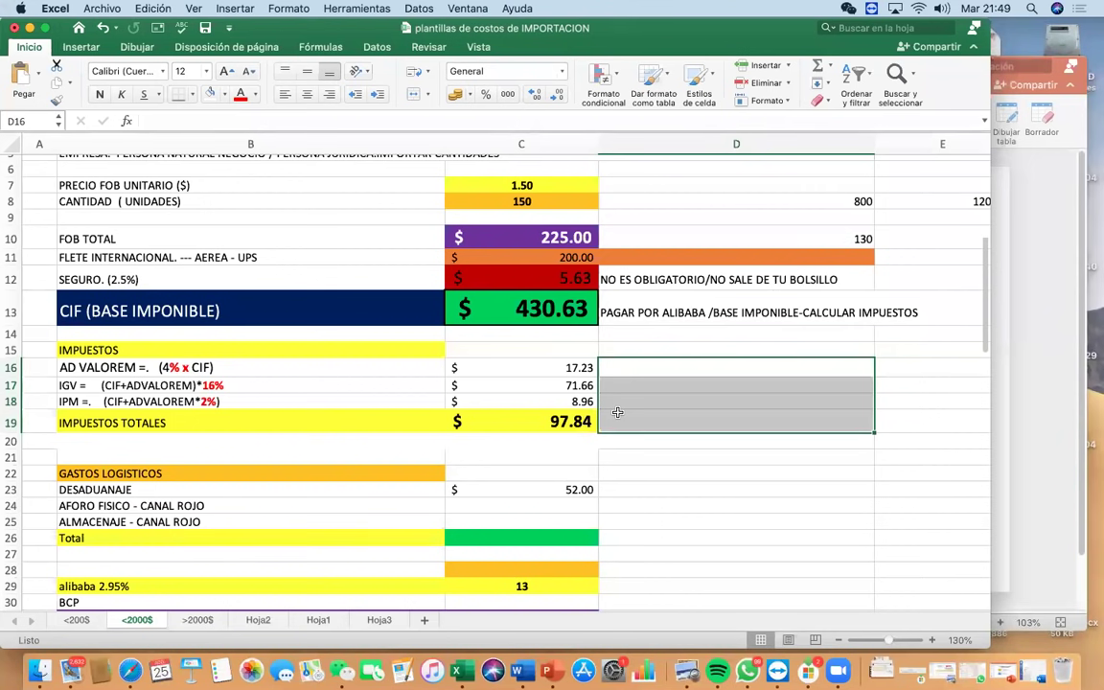
{"action": "left_click_drag", "start_coordinate": [384, 351], "coordinate": [536, 429]}
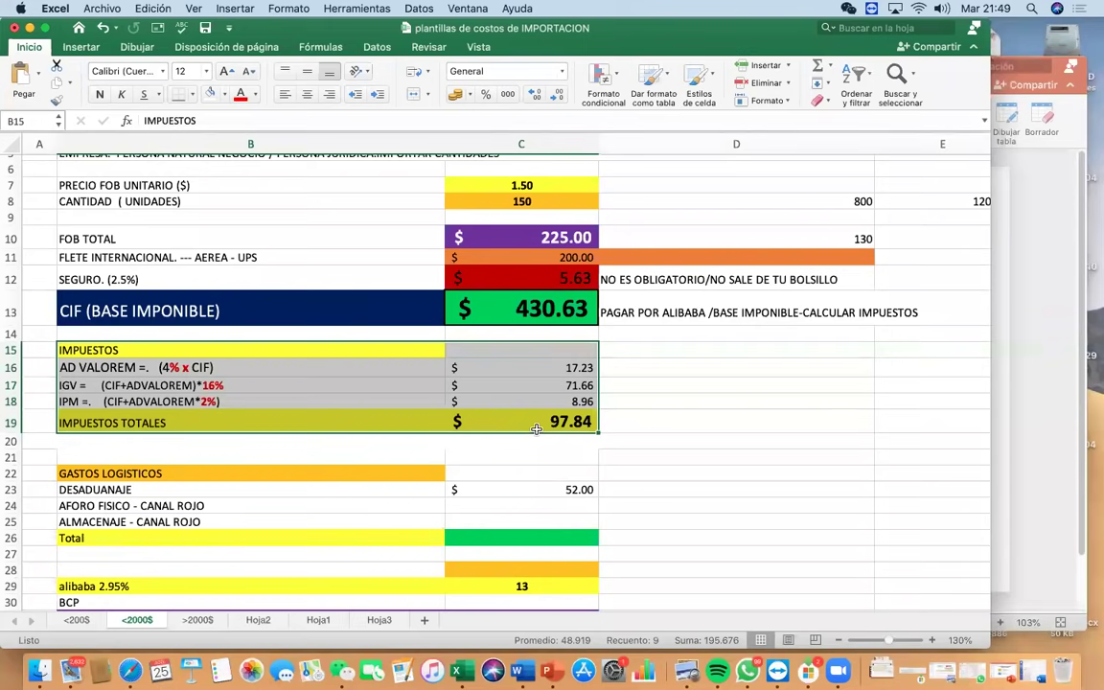
{"action": "scroll", "coordinate": [536, 421], "scroll_direction": "down", "scroll_amount": 5}
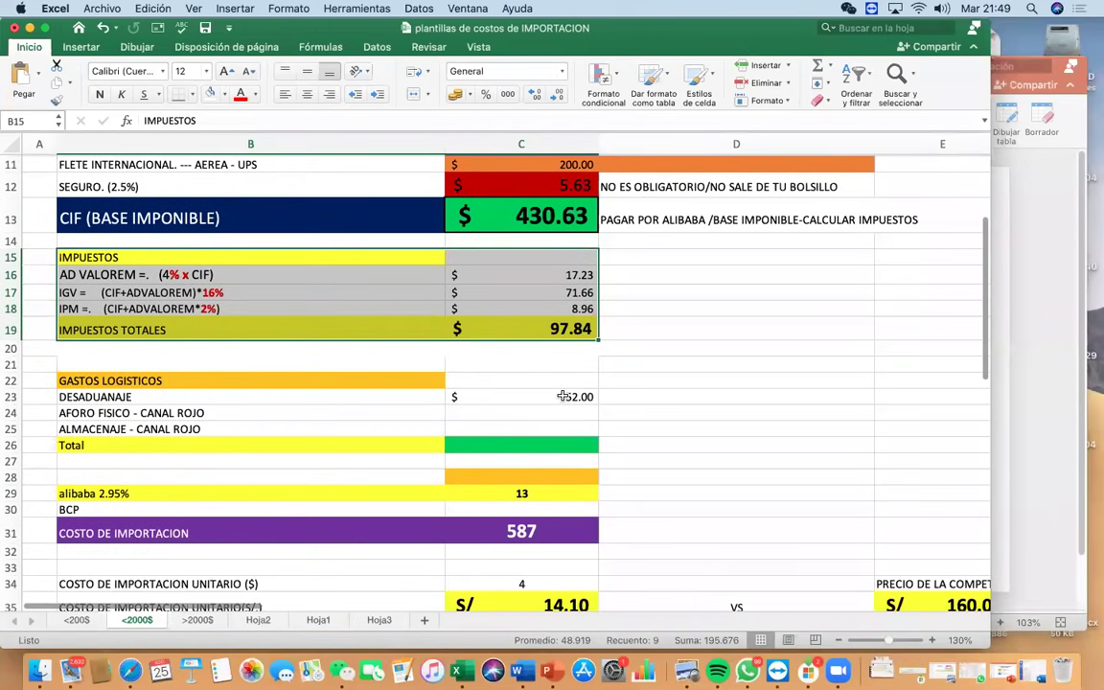
{"action": "left_click", "coordinate": [561, 396]}
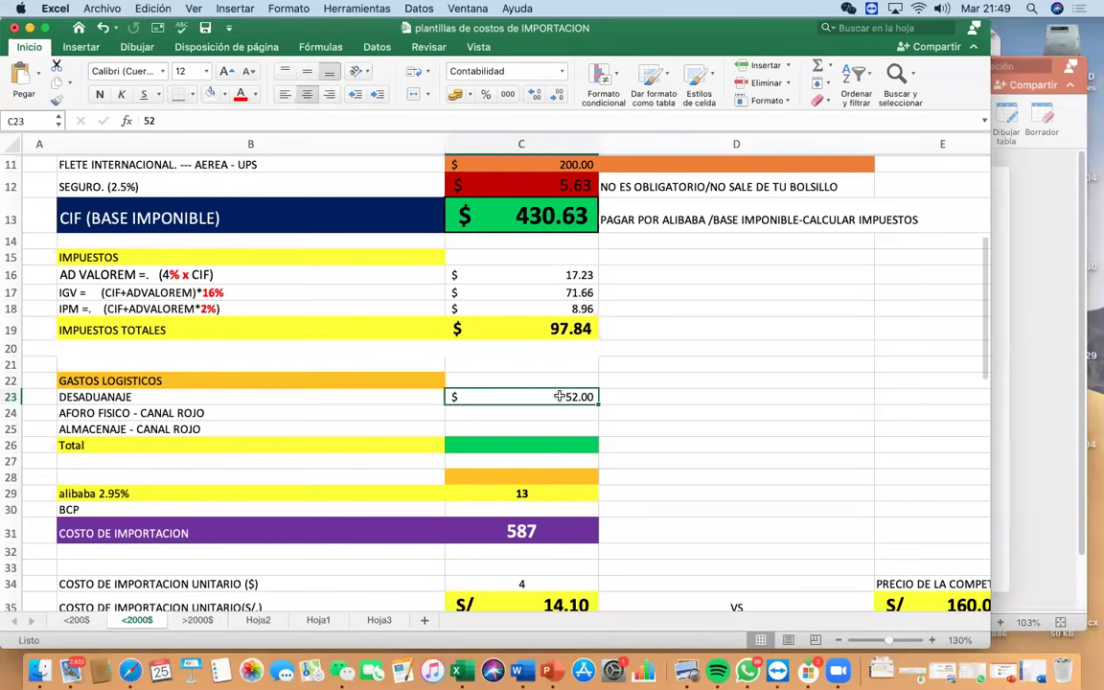
{"action": "scroll", "coordinate": [535, 383], "scroll_direction": "up", "scroll_amount": 5}
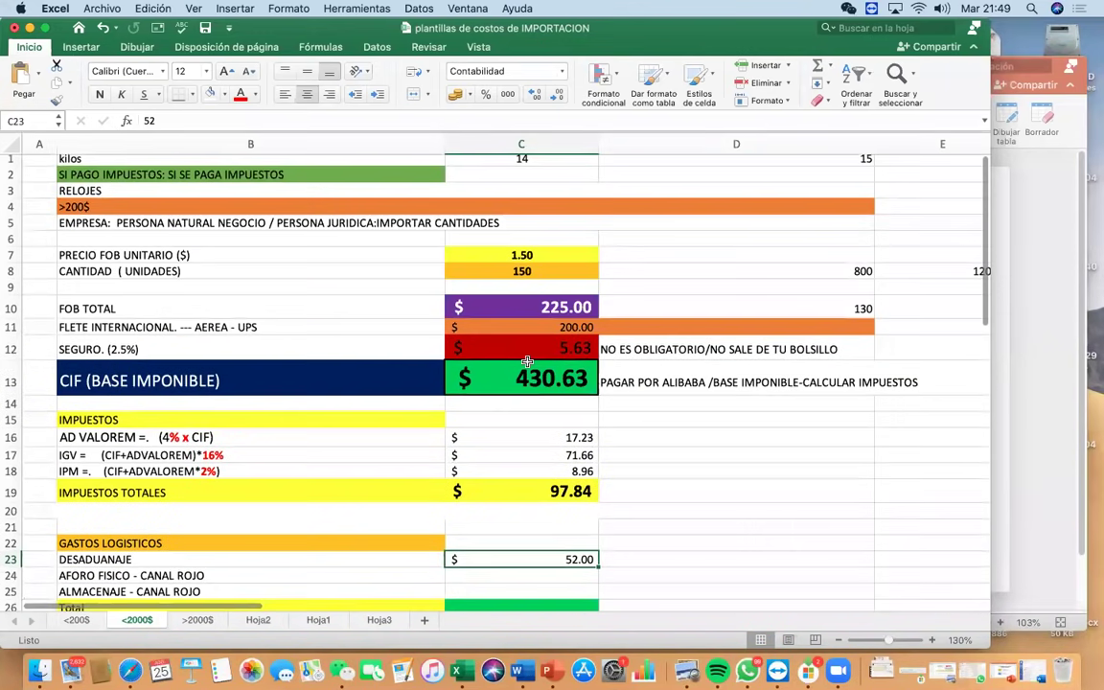
{"action": "left_click", "coordinate": [548, 286]}
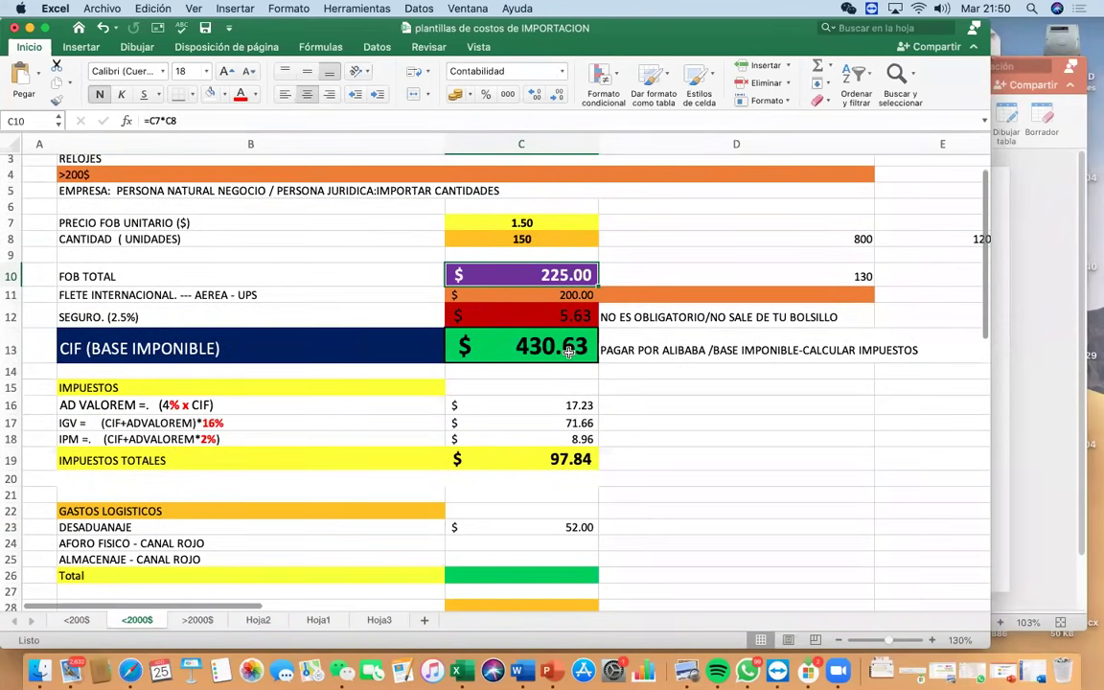
{"action": "scroll", "coordinate": [524, 331], "scroll_direction": "down", "scroll_amount": 8}
{"action": "left_click", "coordinate": [524, 327]}
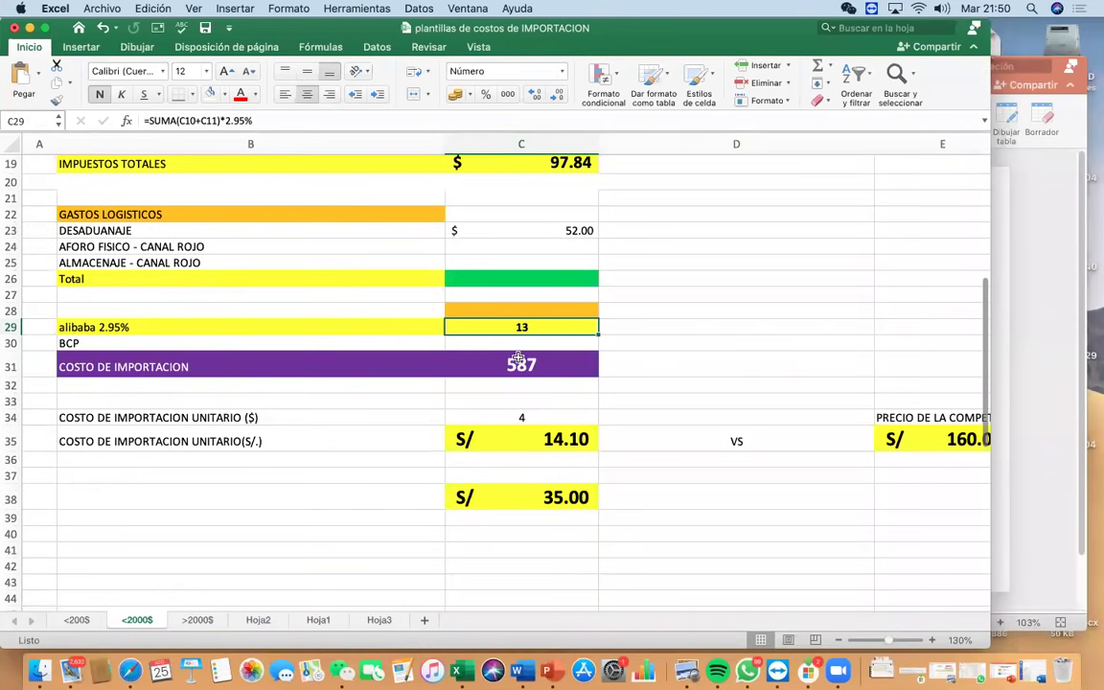
{"action": "scroll", "coordinate": [524, 383], "scroll_direction": "up", "scroll_amount": 9}
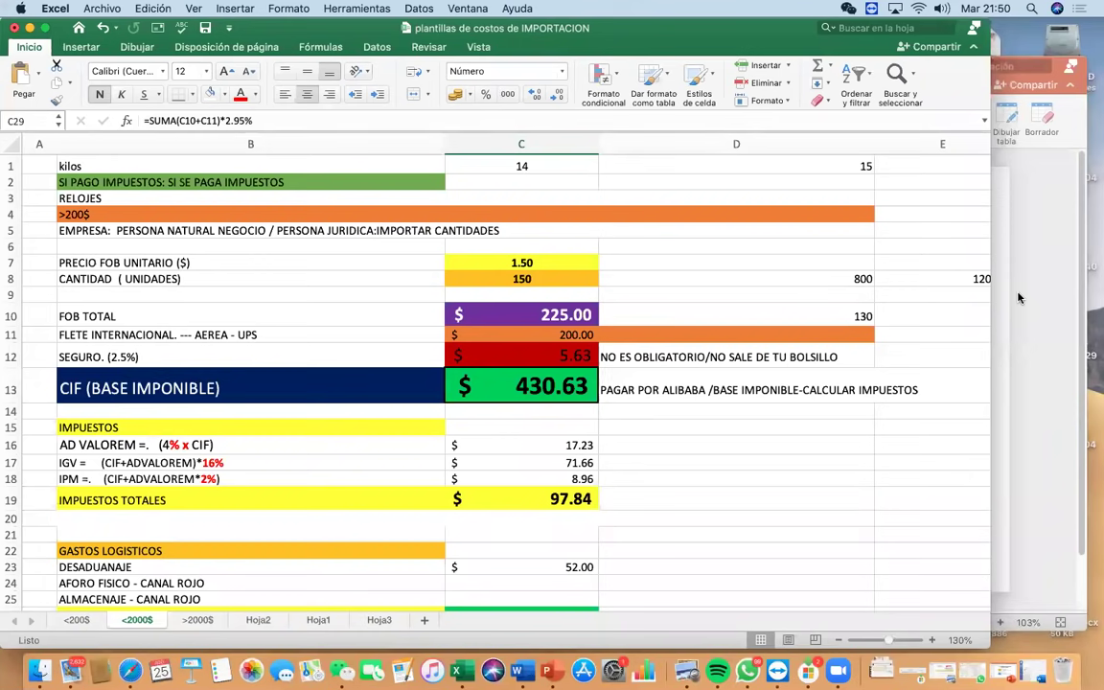
Search Alibaba for 'xuping yewerly' and scroll through the 384 product listings
{"action": "left_click", "coordinate": [129, 670]}
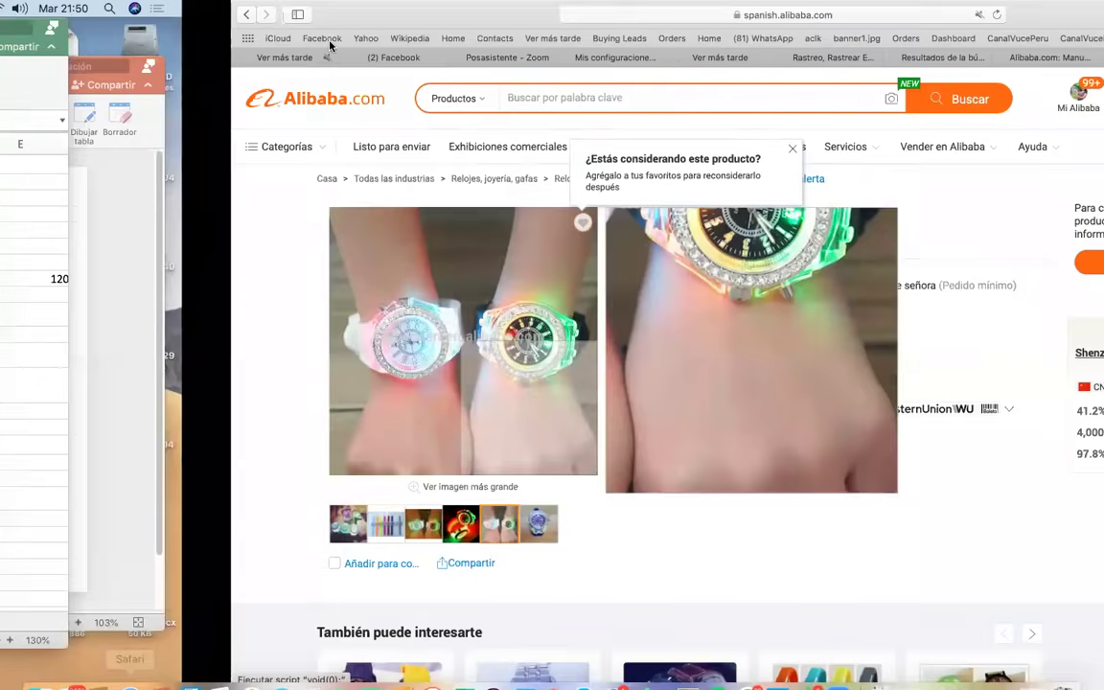
{"action": "left_click", "coordinate": [326, 96]}
{"action": "type", "text": "xuping y"}
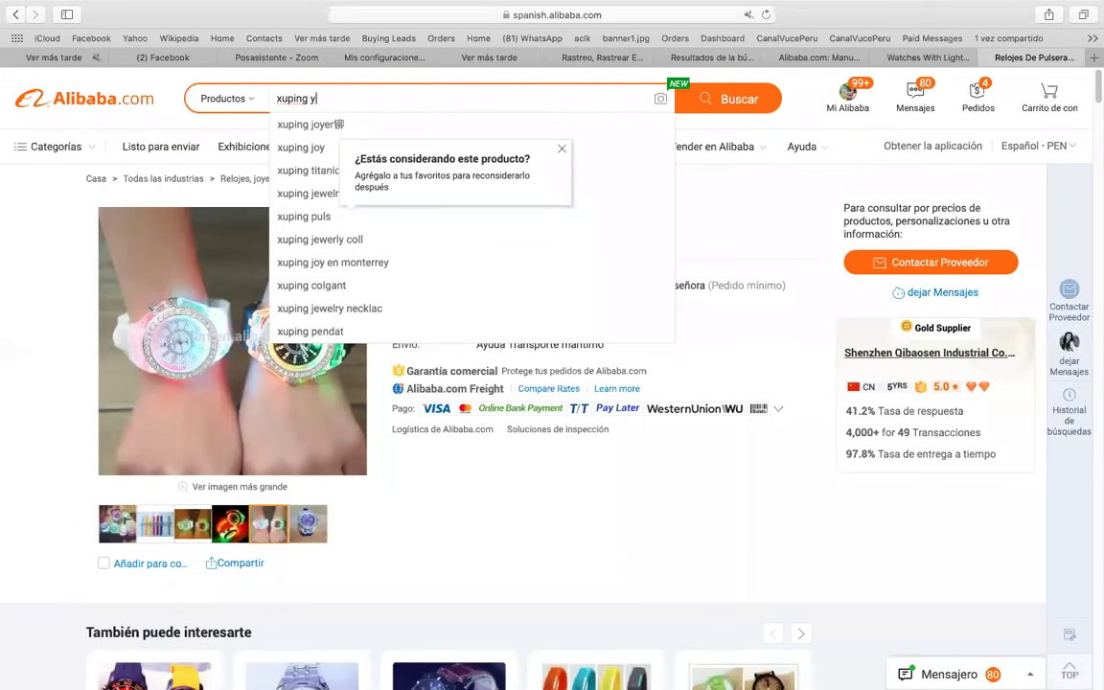
{"action": "type", "text": "ewerly"}
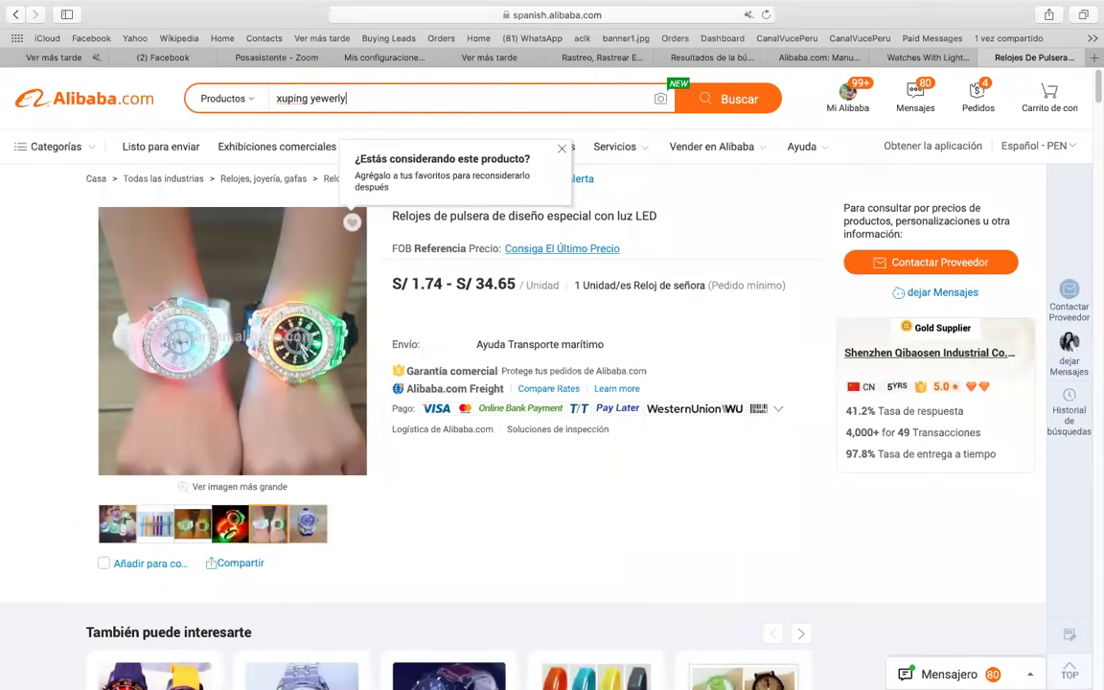
{"action": "key", "text": "Return"}
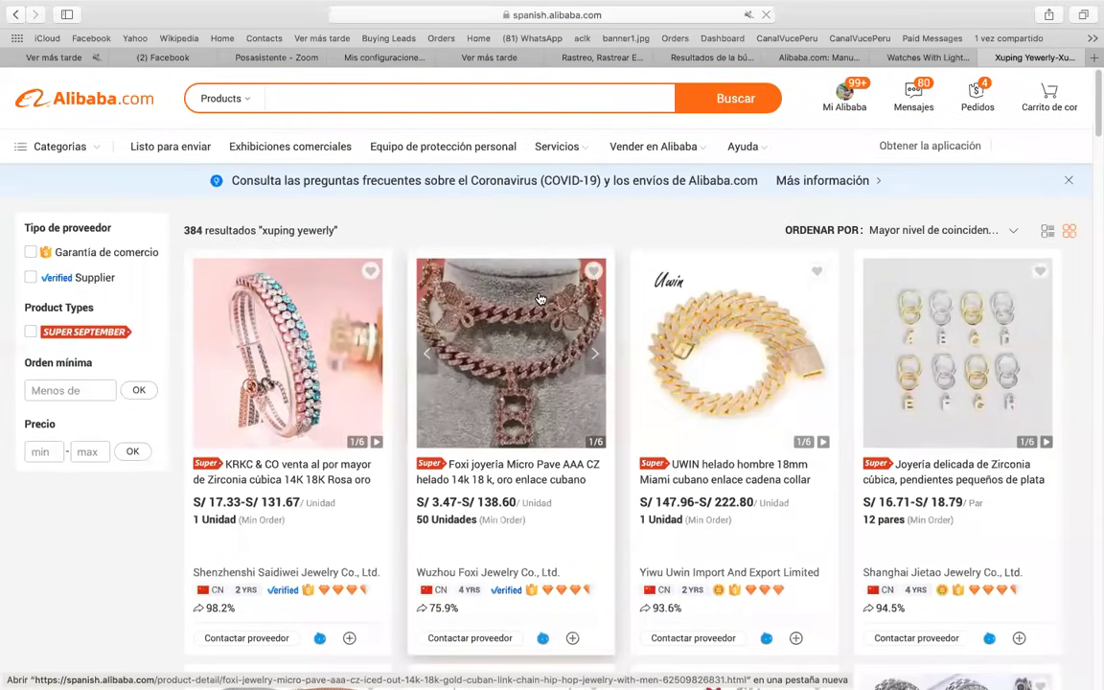
{"action": "scroll", "coordinate": [544, 300], "scroll_direction": "down", "scroll_amount": 3}
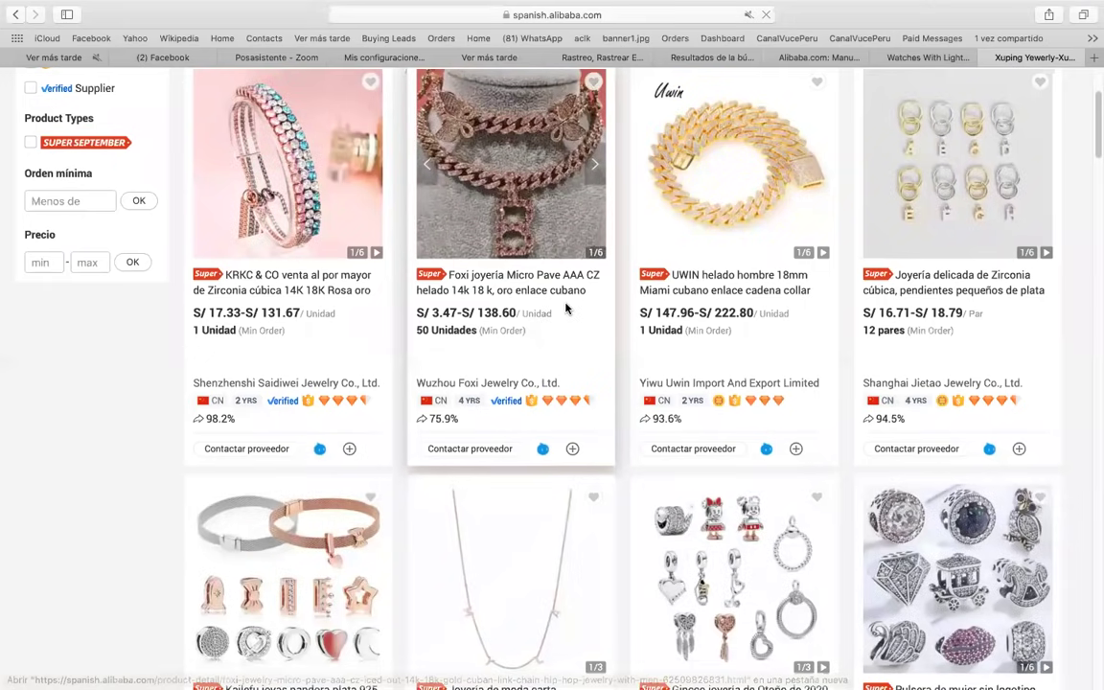
{"action": "scroll", "coordinate": [566, 307], "scroll_direction": "down", "scroll_amount": 7}
{"action": "scroll", "coordinate": [566, 309], "scroll_direction": "down", "scroll_amount": 10}
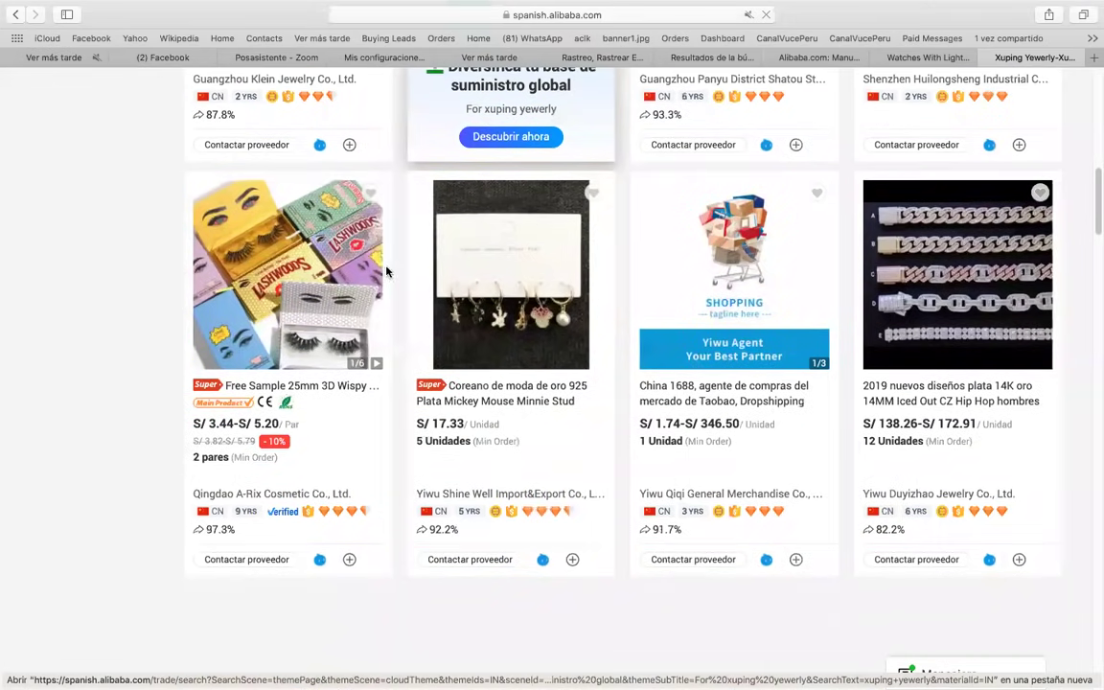
{"action": "scroll", "coordinate": [402, 278], "scroll_direction": "up", "scroll_amount": 3}
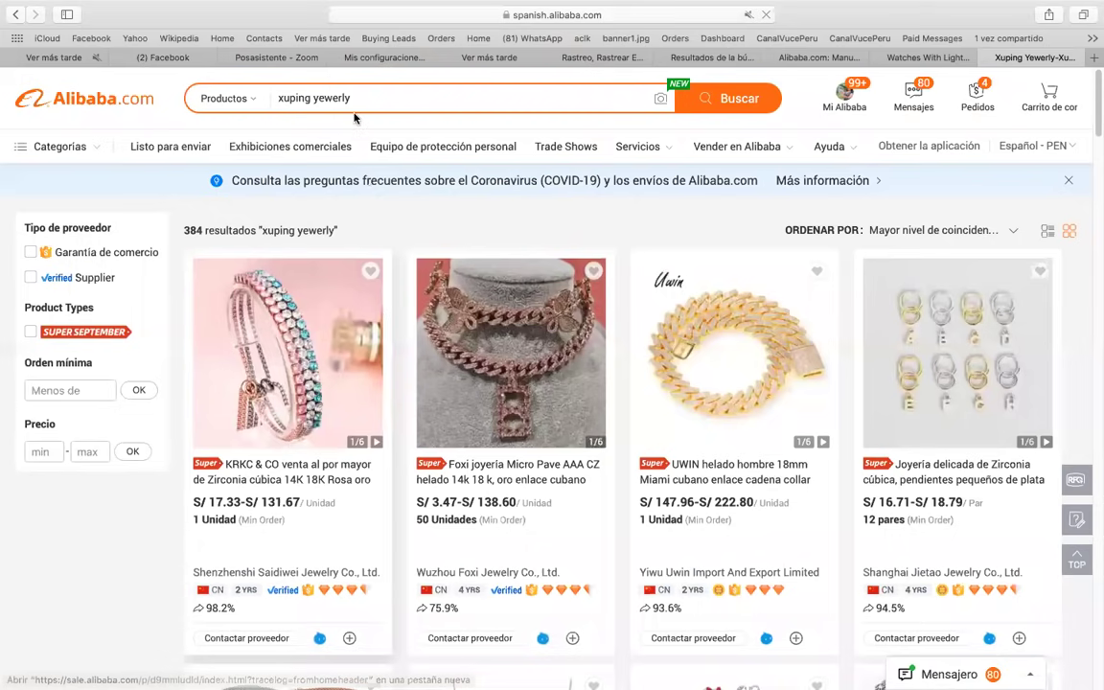
{"action": "scroll", "coordinate": [433, 327], "scroll_direction": "down", "scroll_amount": 5}
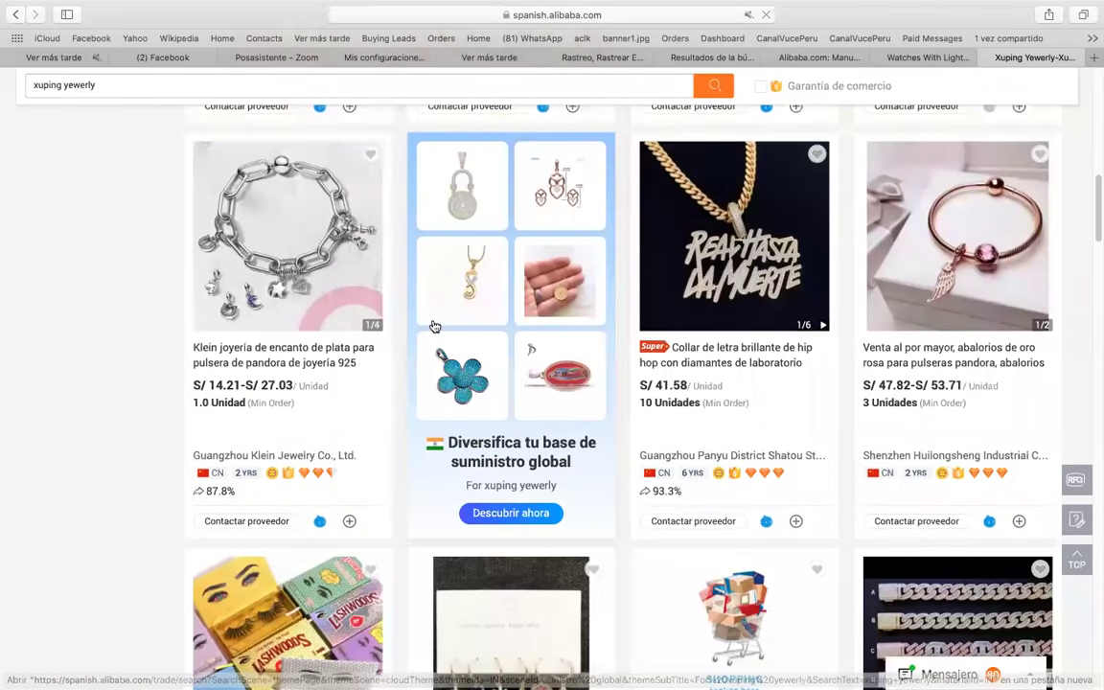
{"action": "scroll", "coordinate": [432, 319], "scroll_direction": "down", "scroll_amount": 5}
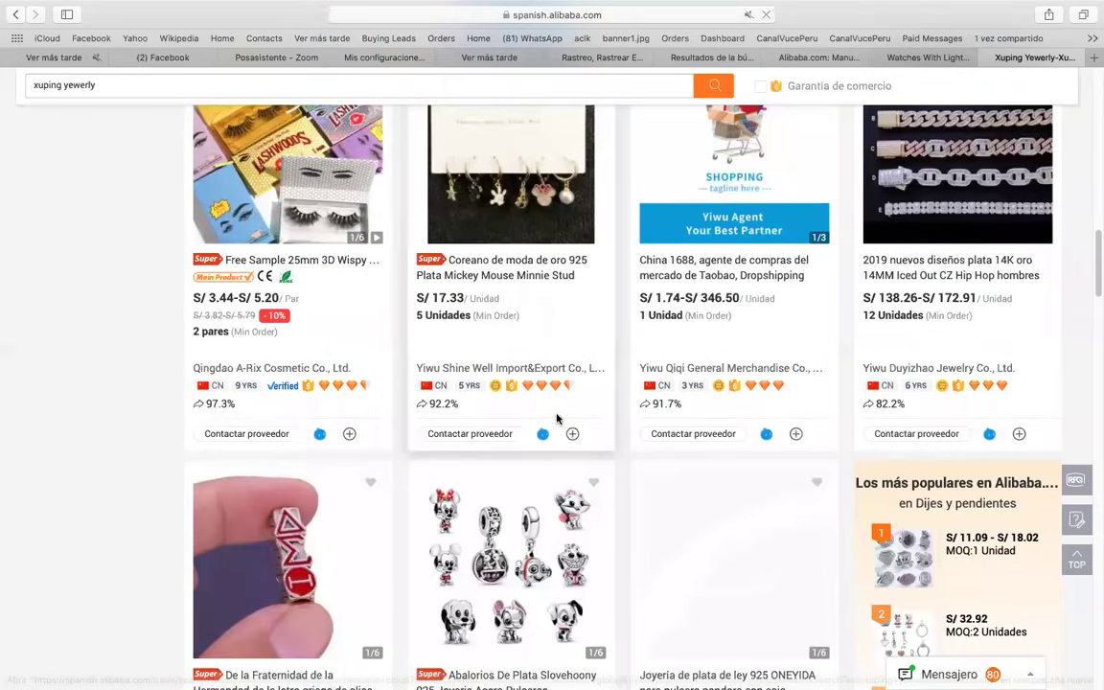
{"action": "scroll", "coordinate": [573, 424], "scroll_direction": "down", "scroll_amount": 5}
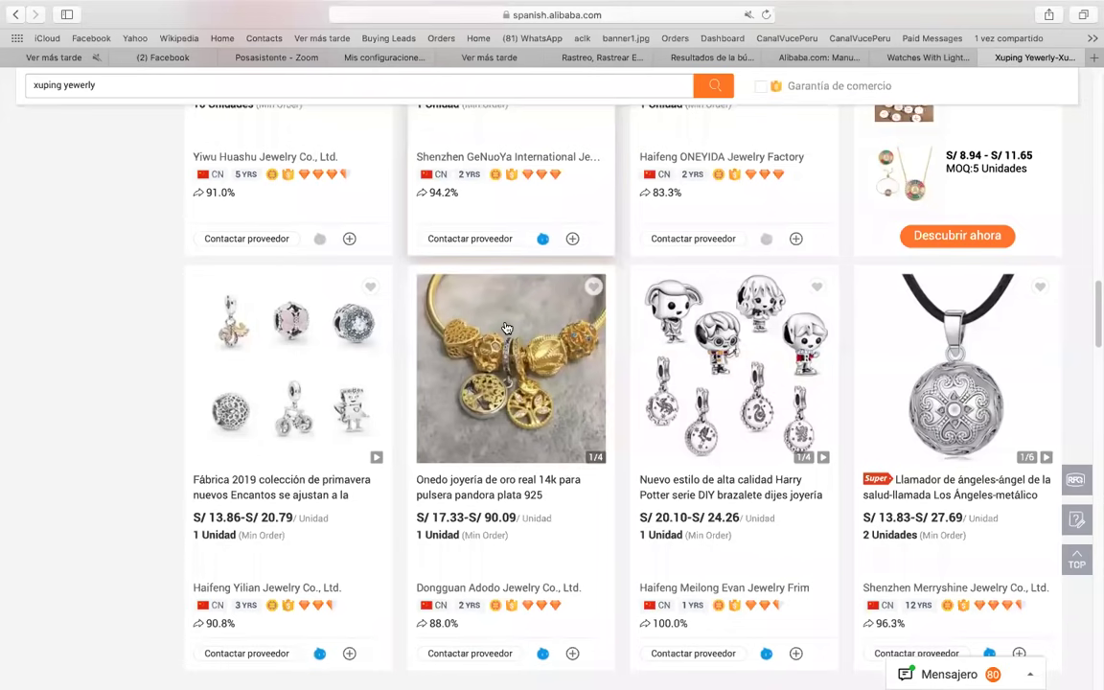
{"action": "scroll", "coordinate": [680, 117], "scroll_direction": "up", "scroll_amount": 15}
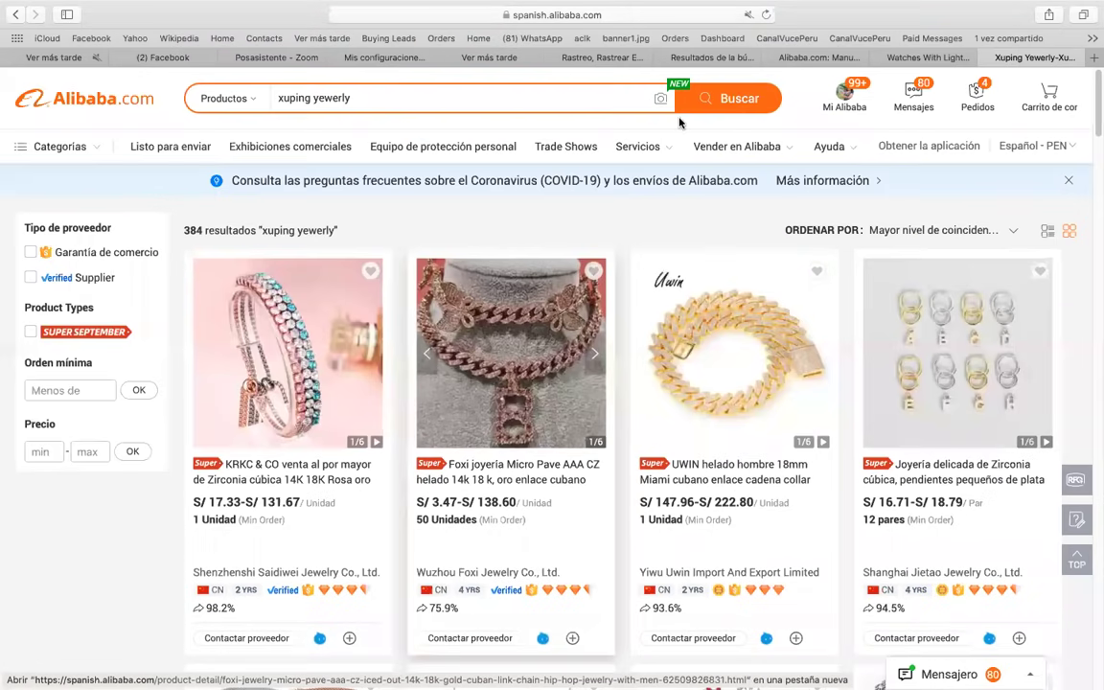
Rerun the 'xuping yewerly' search as Vendedor Mayorista and browse the 254 wholesaler results
{"action": "left_click", "coordinate": [244, 98]}
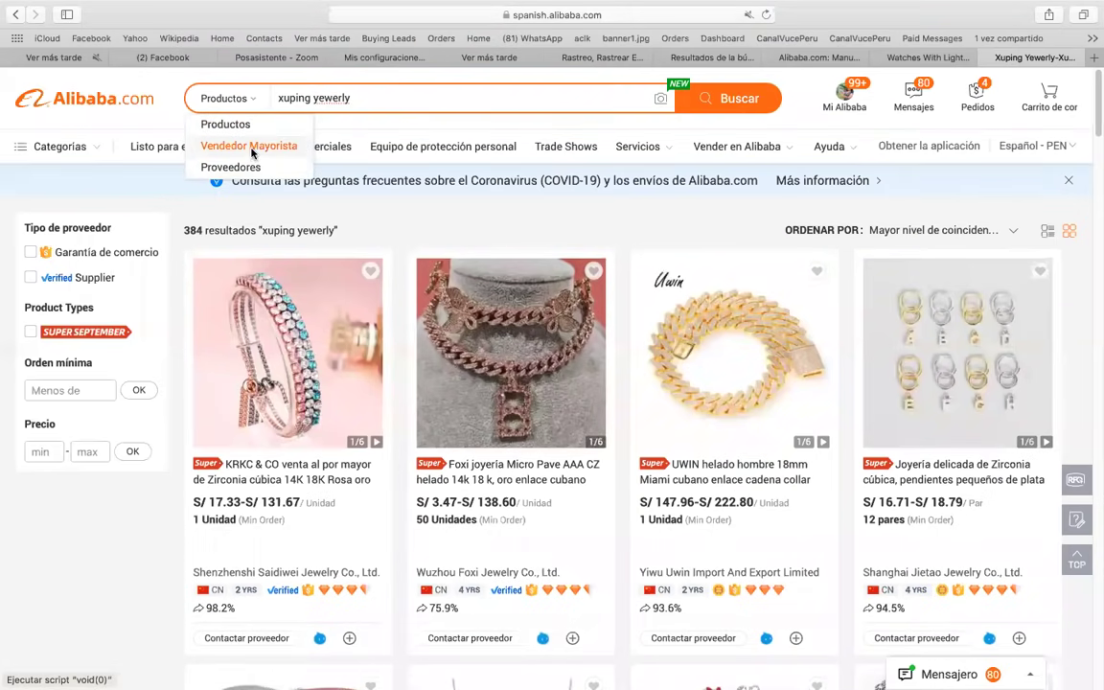
{"action": "left_click", "coordinate": [248, 146]}
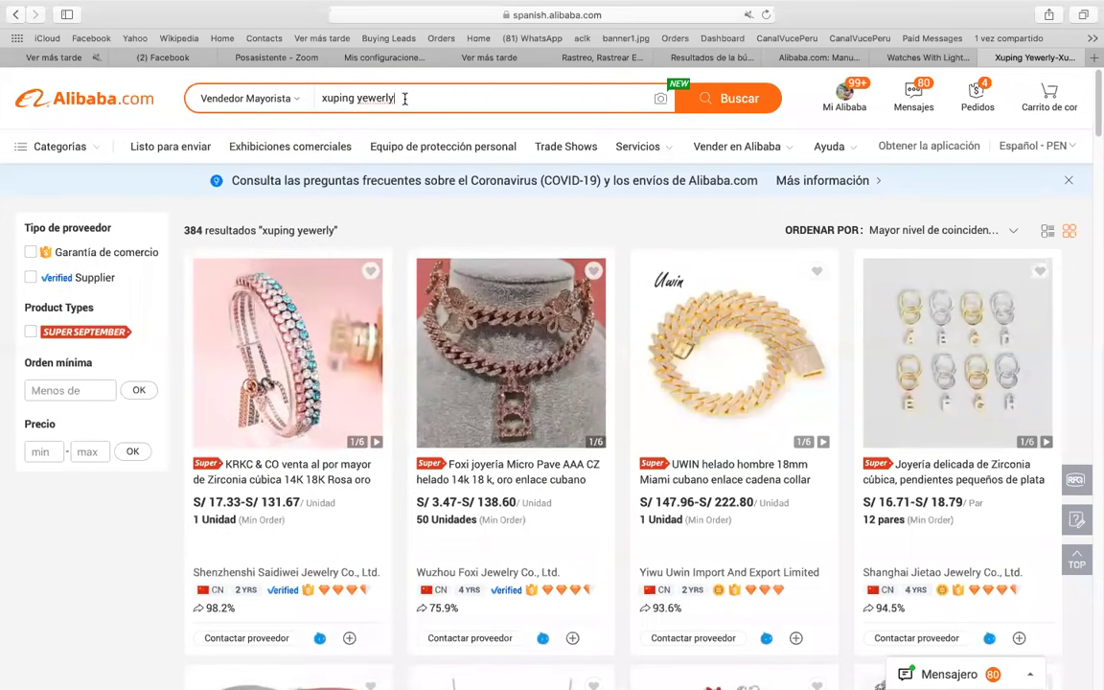
{"action": "key", "text": "Return"}
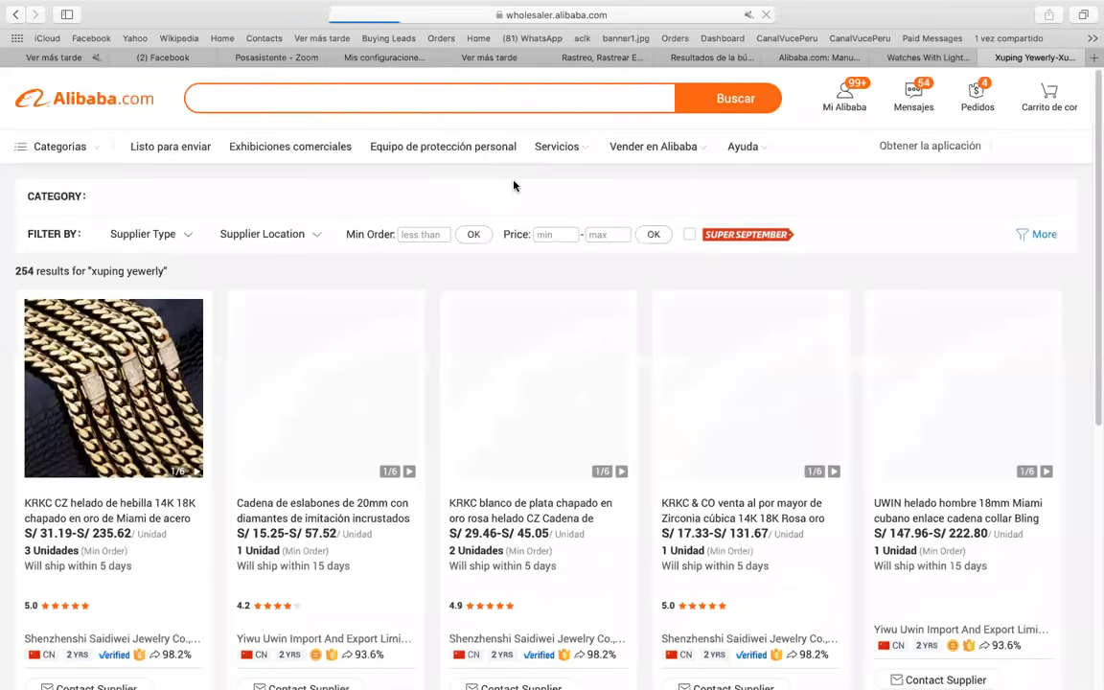
{"action": "scroll", "coordinate": [518, 215], "scroll_direction": "down", "scroll_amount": 2}
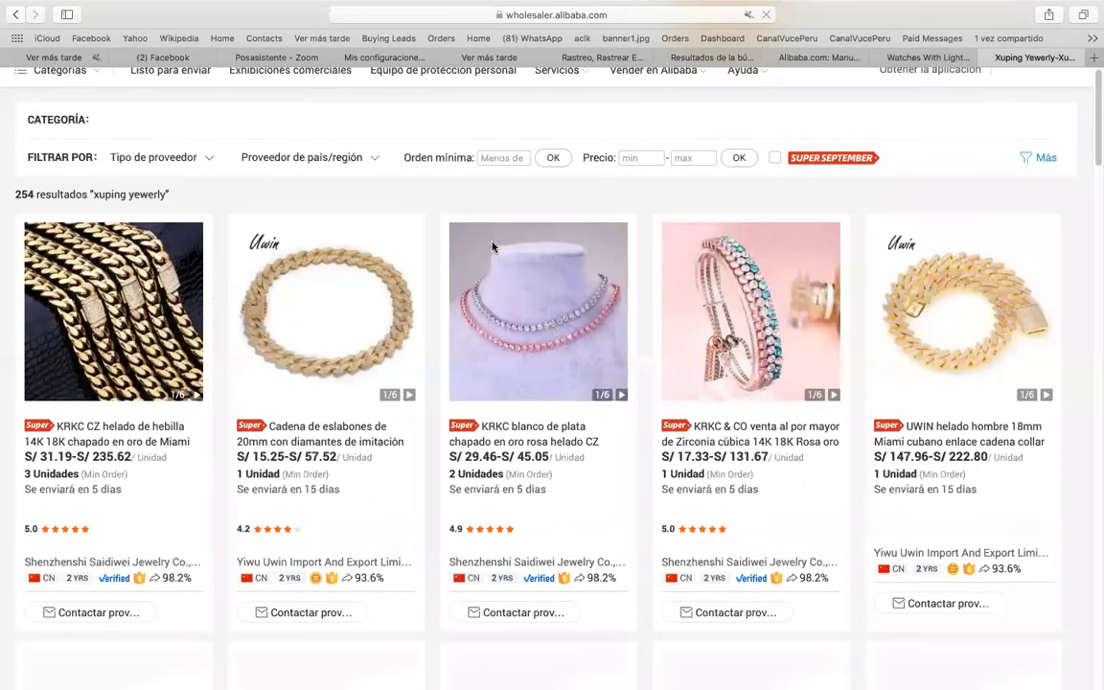
{"action": "scroll", "coordinate": [494, 250], "scroll_direction": "down", "scroll_amount": 2}
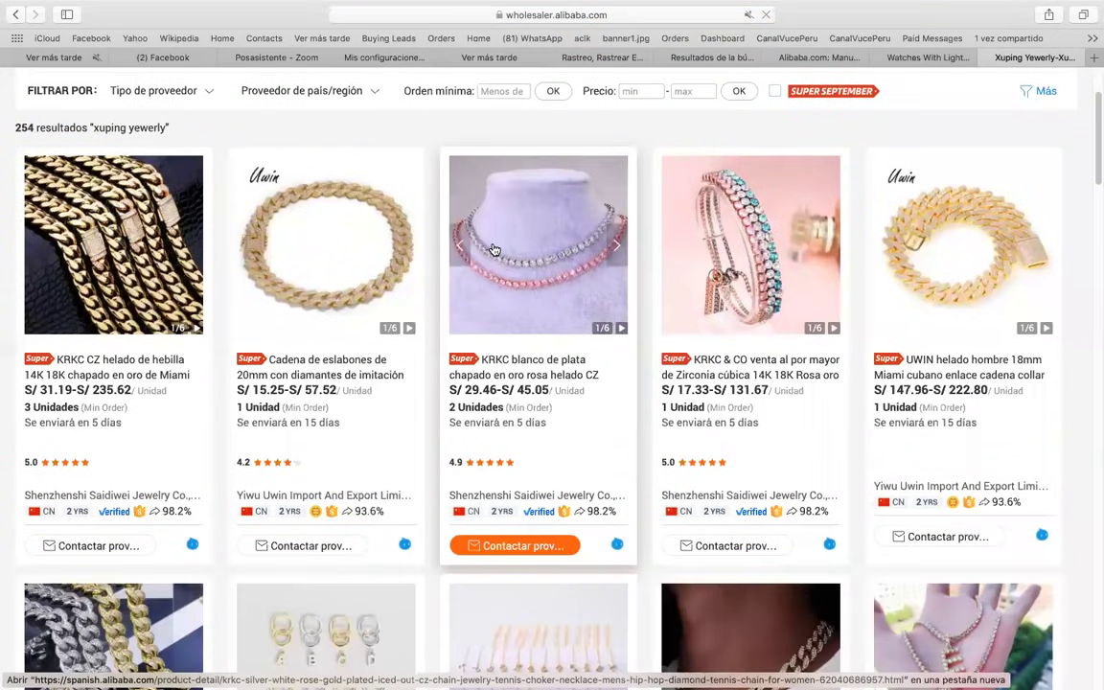
{"action": "scroll", "coordinate": [493, 250], "scroll_direction": "down", "scroll_amount": 5}
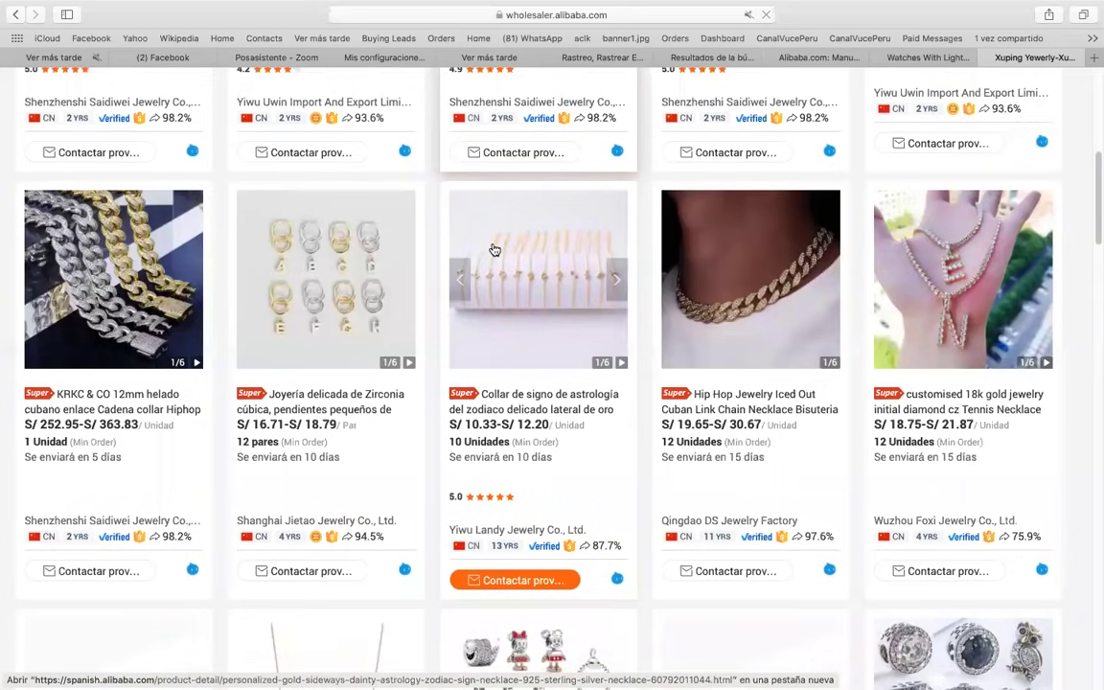
{"action": "scroll", "coordinate": [493, 250], "scroll_direction": "down", "scroll_amount": 6}
{"action": "scroll", "coordinate": [493, 250], "scroll_direction": "down", "scroll_amount": 3}
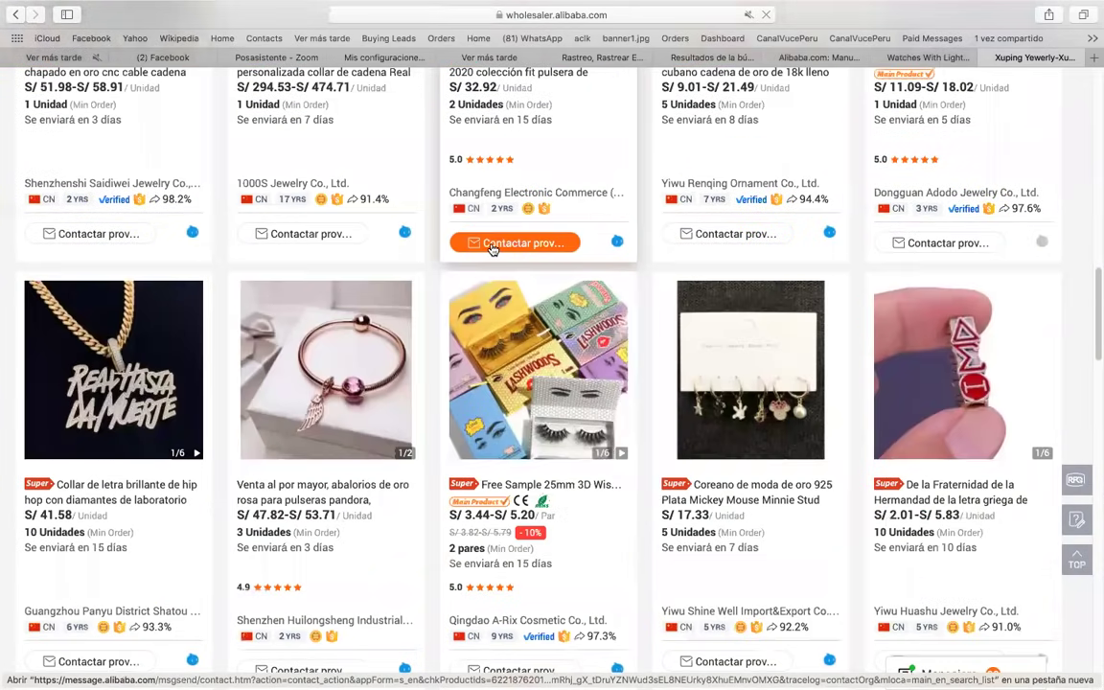
{"action": "scroll", "coordinate": [493, 246], "scroll_direction": "down", "scroll_amount": 8}
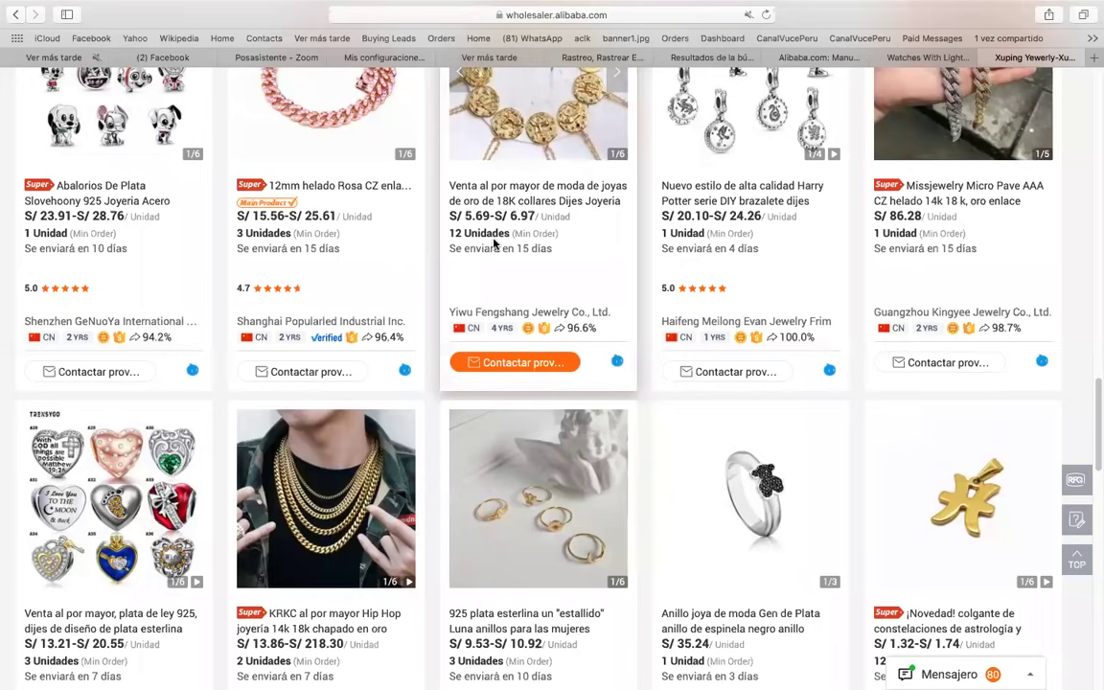
{"action": "scroll", "coordinate": [530, 211], "scroll_direction": "up", "scroll_amount": 3}
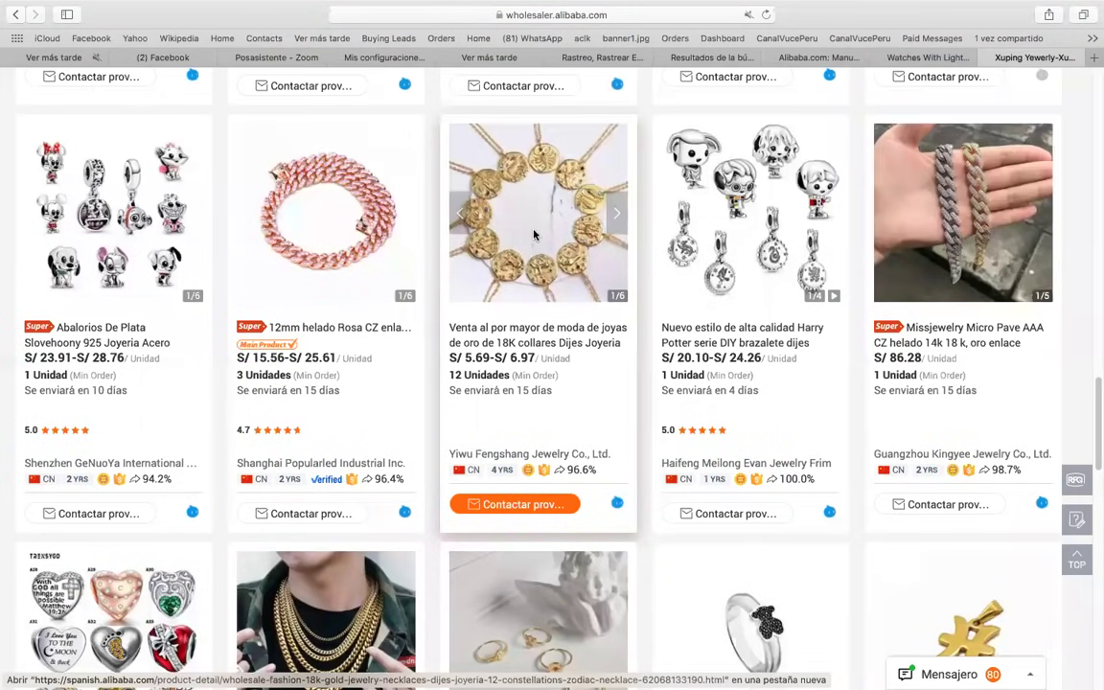
{"action": "scroll", "coordinate": [534, 235], "scroll_direction": "up", "scroll_amount": 10}
{"action": "triple_click", "coordinate": [283, 98]}
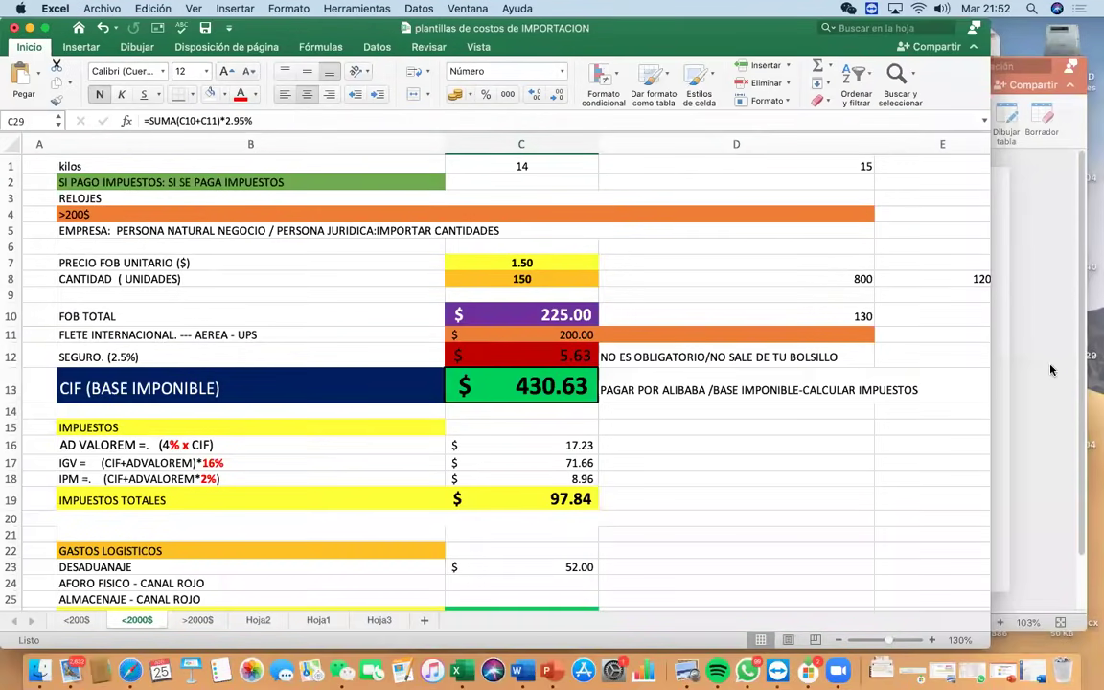
Leave Alibaba and bring the IMPORTACION template for the LED watches back into view
{"action": "key", "text": "Up"}
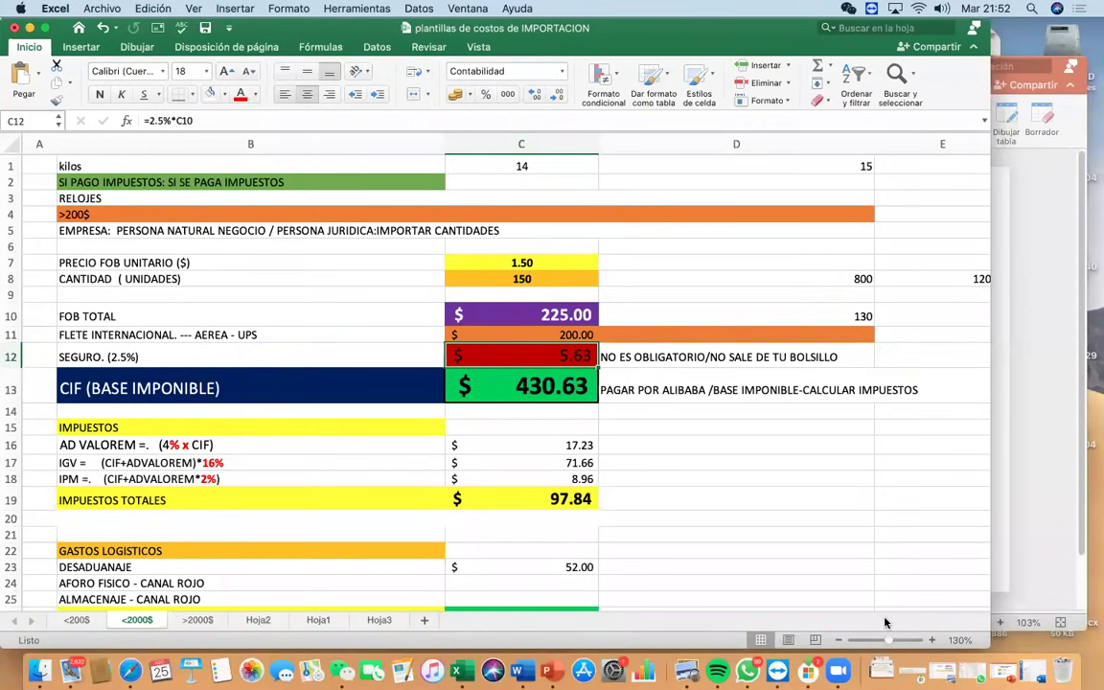
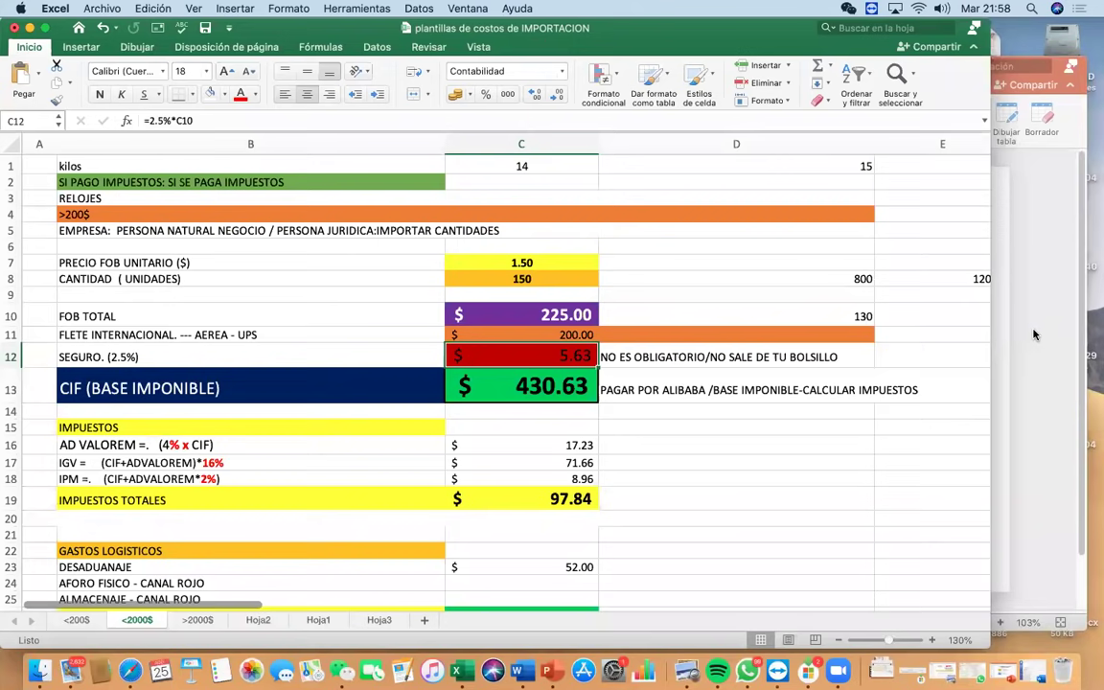
Review the <2000$ watch cost template block, checking the international freight value
{"action": "left_click", "coordinate": [479, 333]}
{"action": "left_click_drag", "start_coordinate": [423, 194], "coordinate": [474, 535]}
{"action": "scroll", "coordinate": [548, 464], "scroll_direction": "up", "scroll_amount": 8}
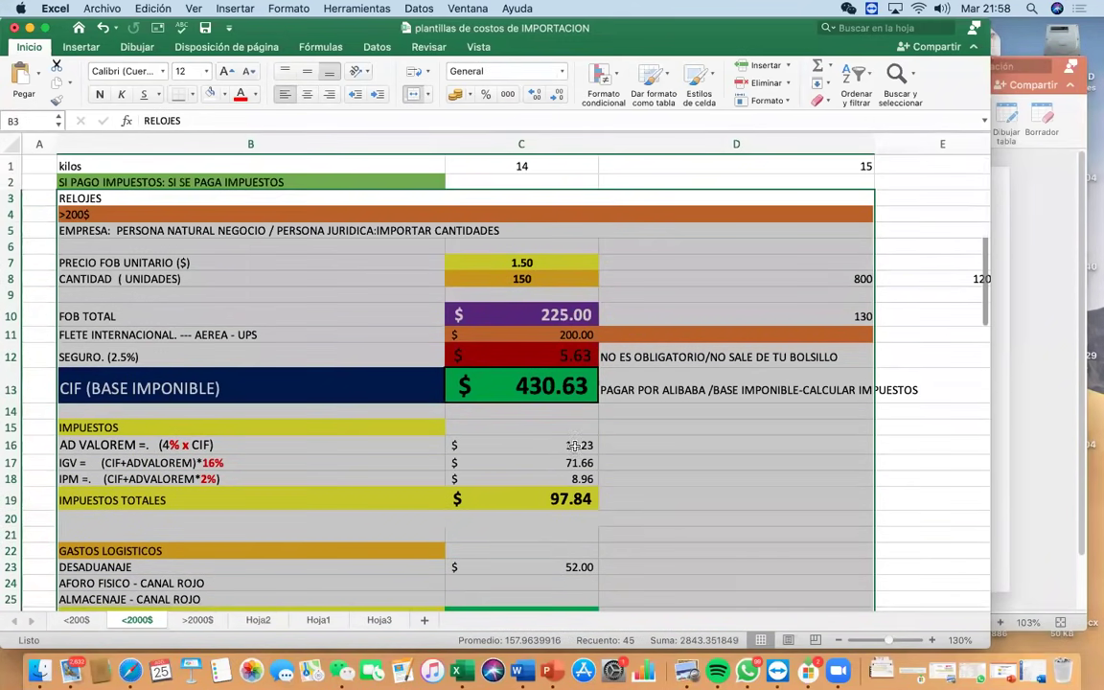
{"action": "left_click", "coordinate": [627, 388]}
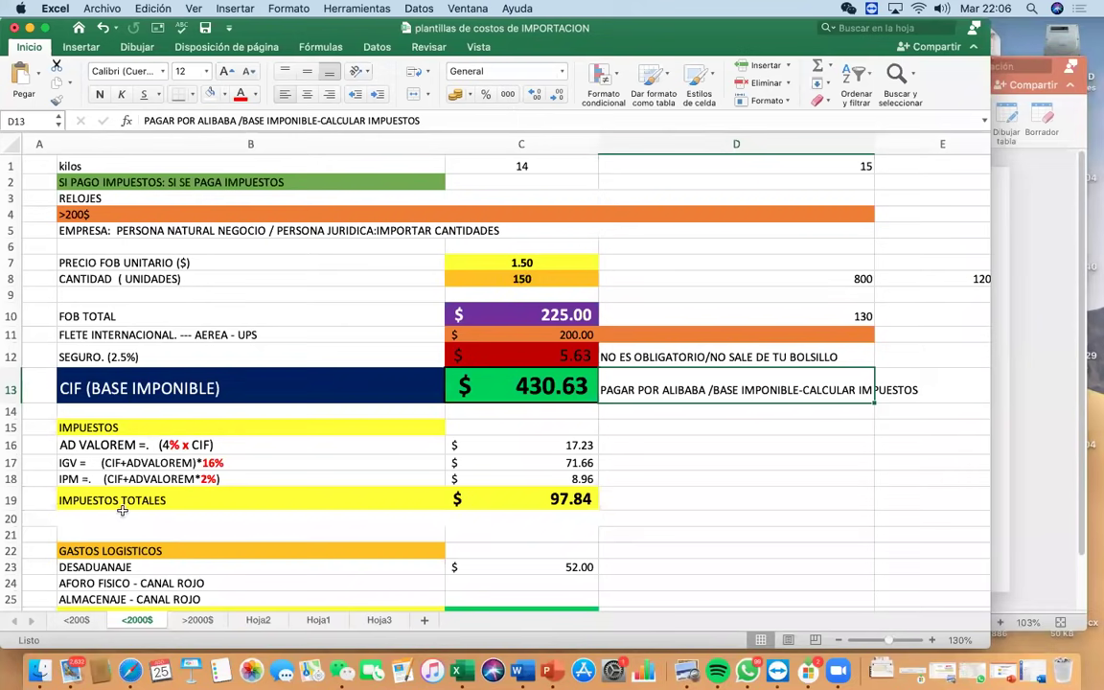
Bring Safari forward and move from the watch listings tab to the YouTube tab
{"action": "left_click", "coordinate": [132, 671]}
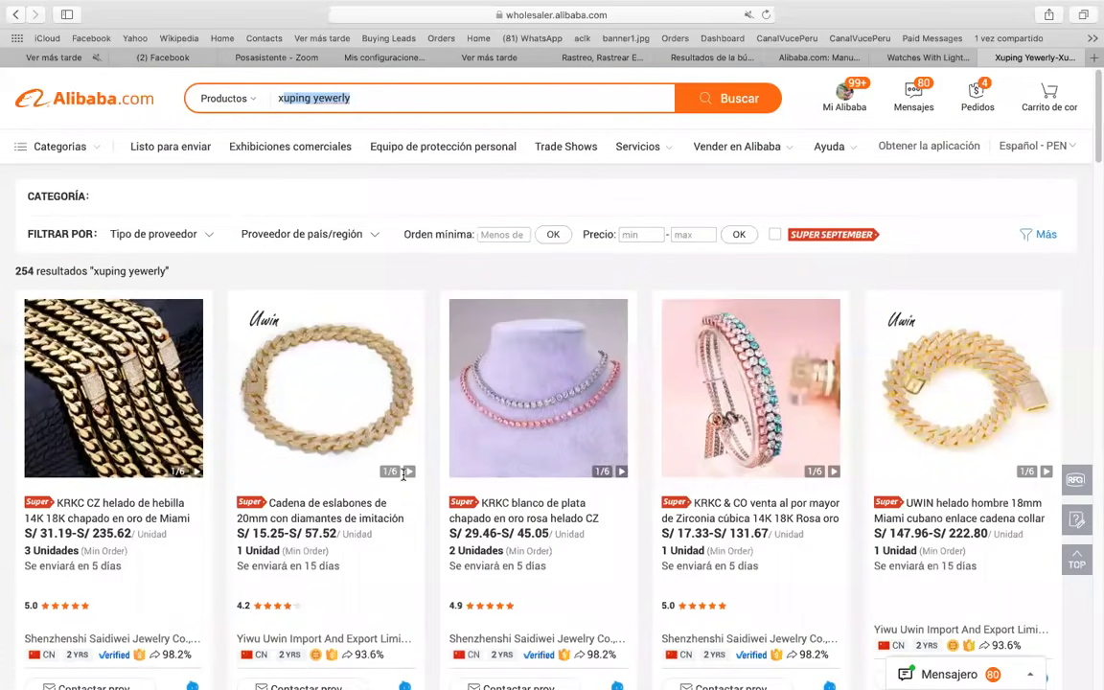
{"action": "left_click", "coordinate": [956, 59]}
{"action": "left_click", "coordinate": [46, 60]}
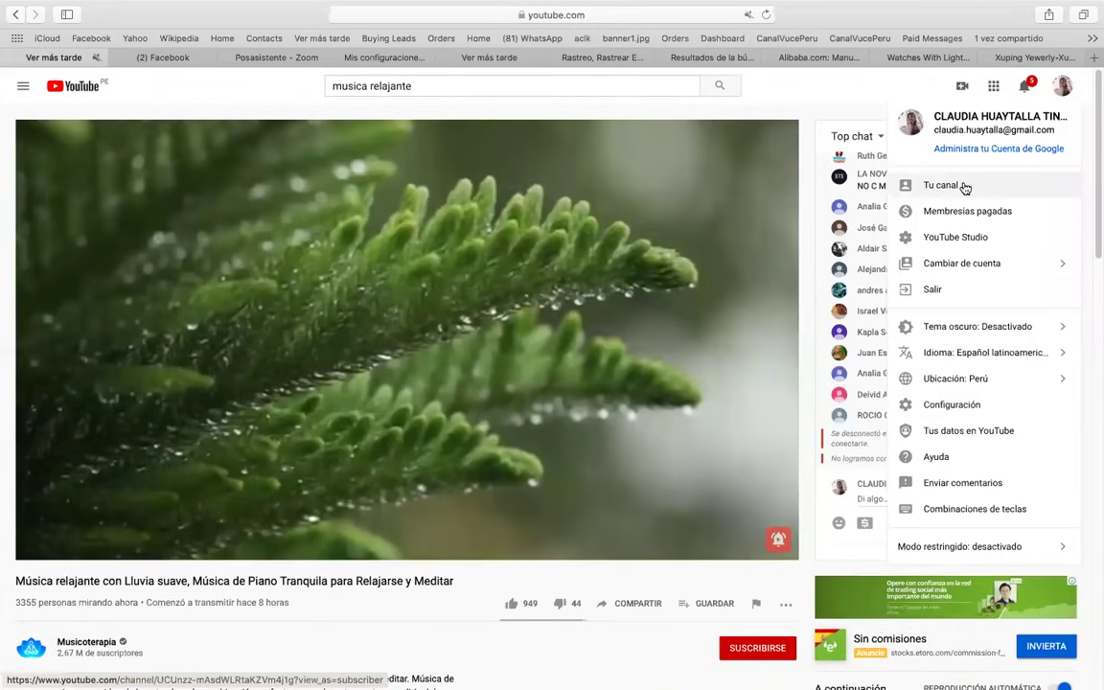
Go to the YouTube channel page and browse its uploaded videos
{"action": "left_click", "coordinate": [964, 188]}
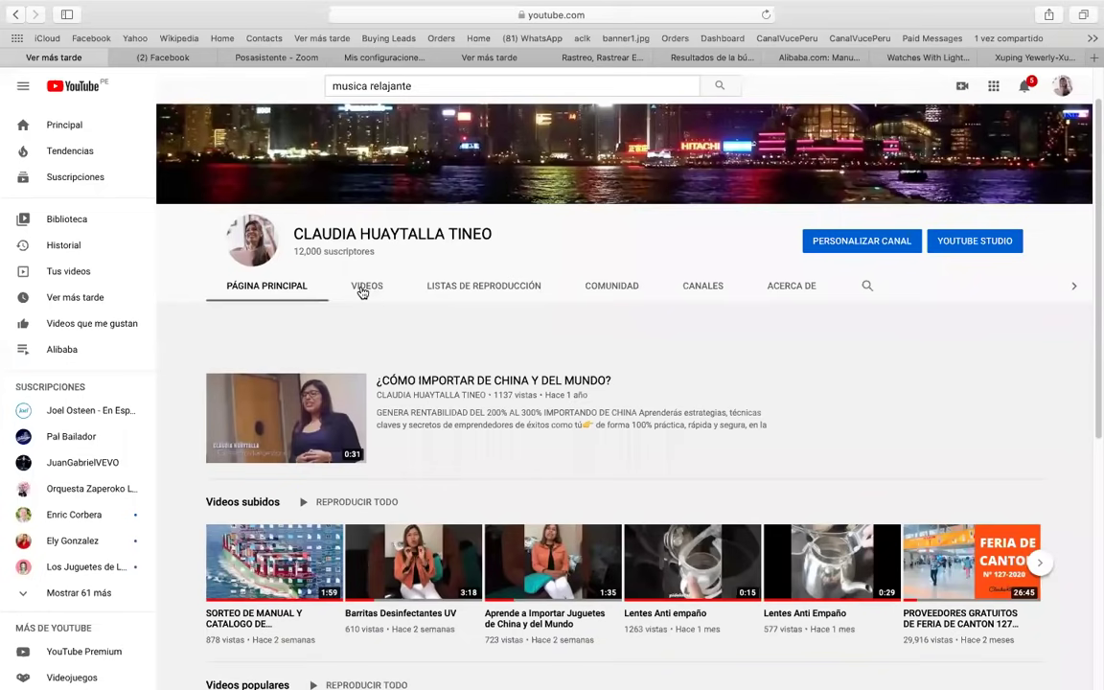
{"action": "left_click", "coordinate": [364, 287]}
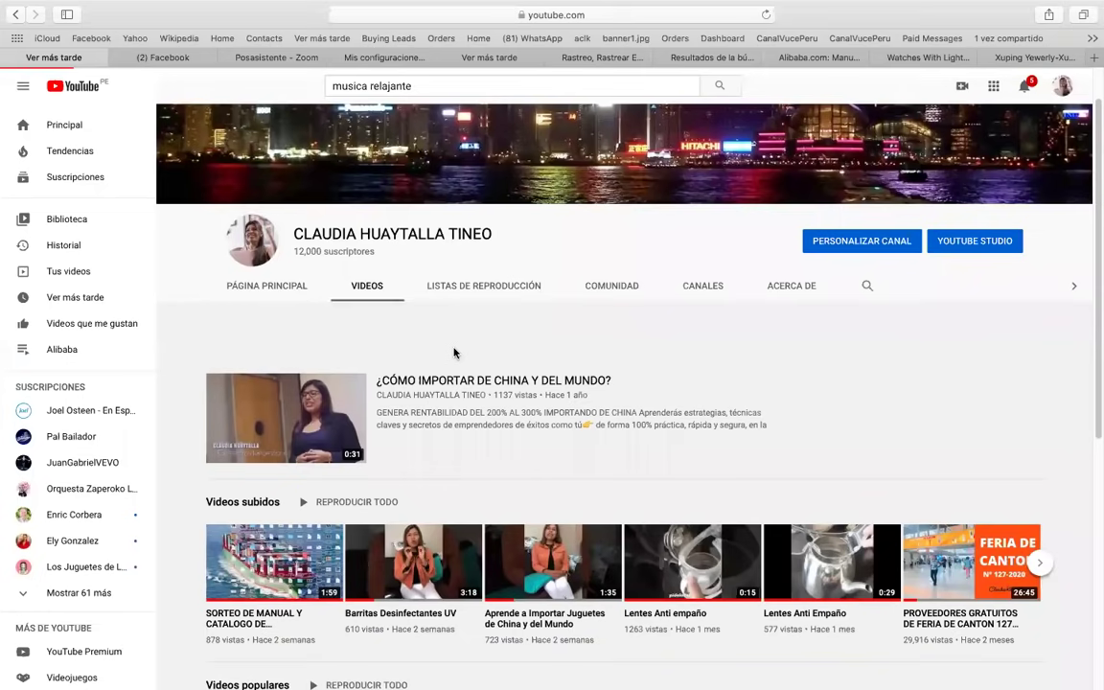
{"action": "scroll", "coordinate": [461, 350], "scroll_direction": "down", "scroll_amount": 5}
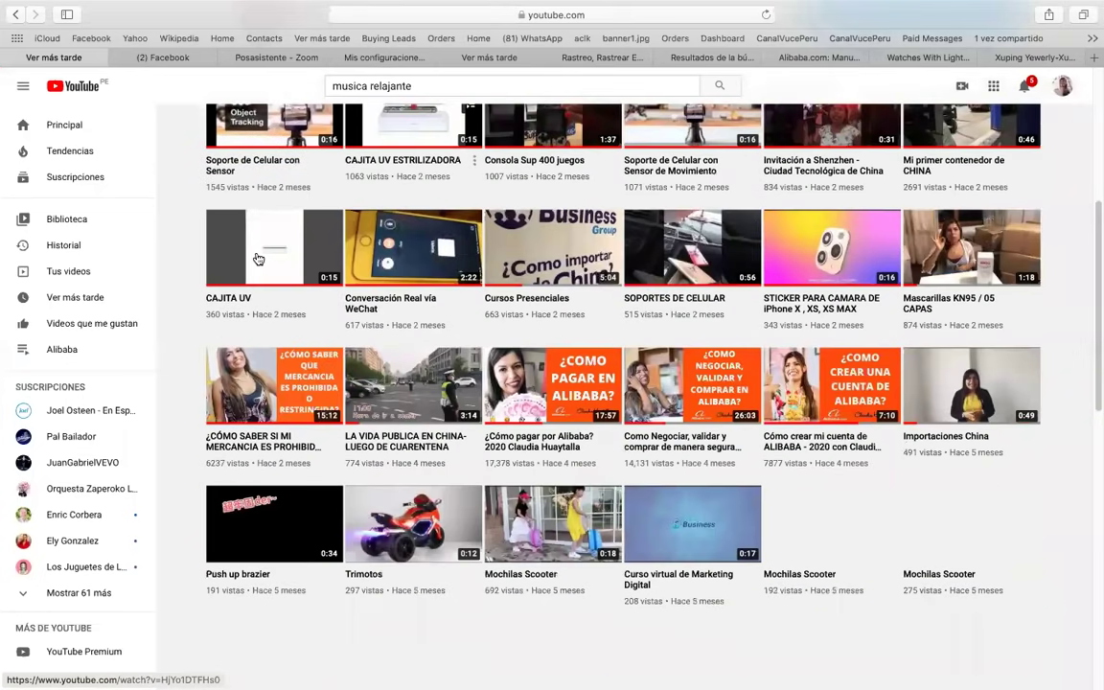
{"action": "scroll", "coordinate": [258, 259], "scroll_direction": "down", "scroll_amount": 2}
Play and pause the '¿CÓMO SABER SI MI MERCANCIA ES PROHIBIDA O RESTRINGIDA?' video, then scroll its page
{"action": "left_click", "coordinate": [233, 234]}
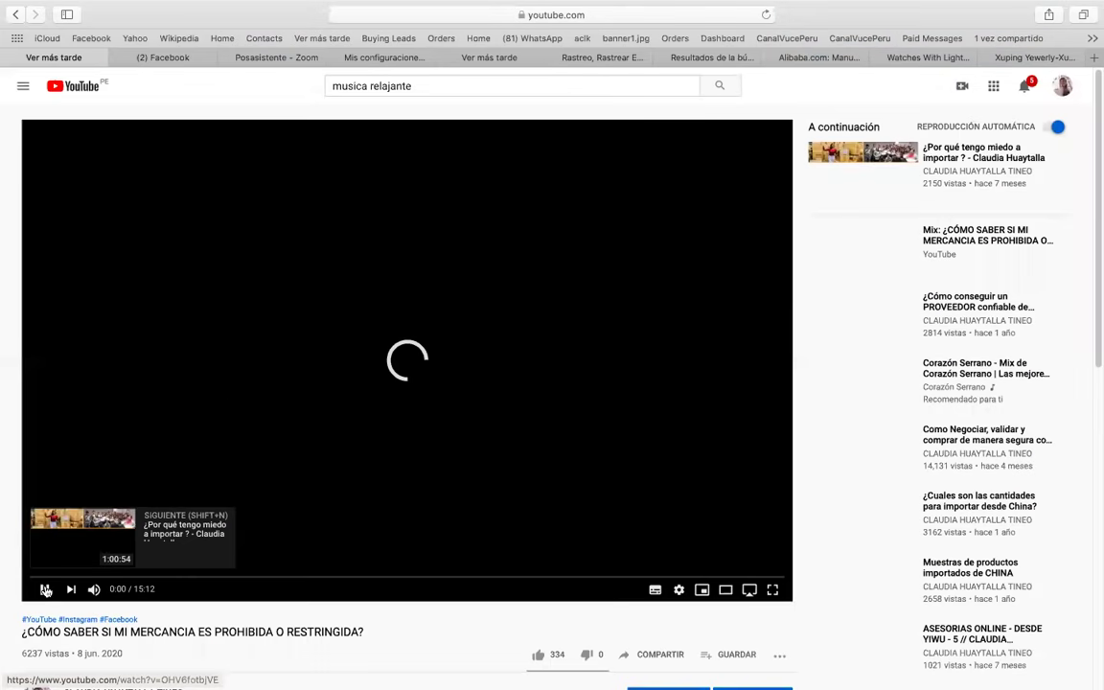
{"action": "left_click", "coordinate": [45, 589]}
{"action": "scroll", "coordinate": [350, 433], "scroll_direction": "down", "scroll_amount": 2}
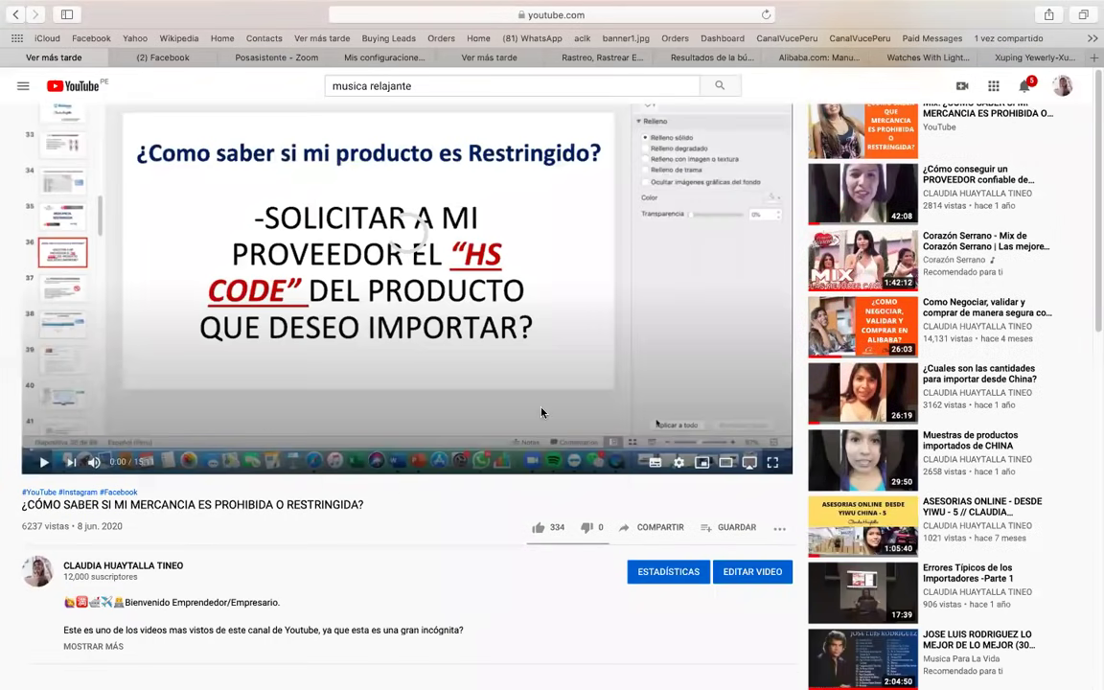
{"action": "scroll", "coordinate": [155, 389], "scroll_direction": "down", "scroll_amount": 2}
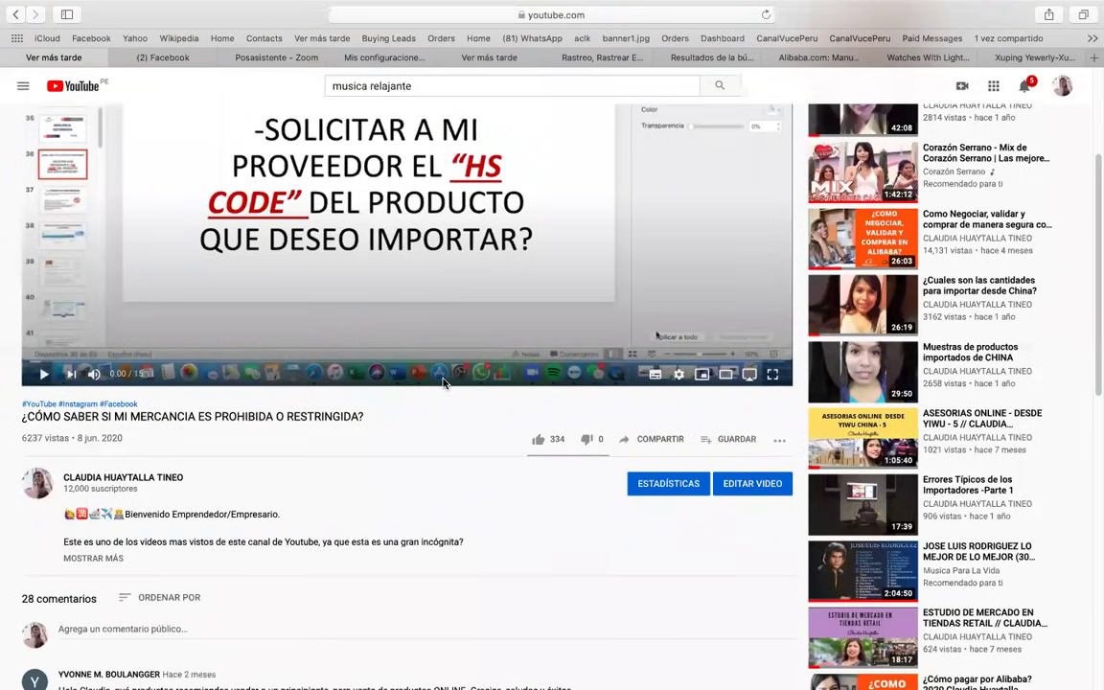
{"action": "scroll", "coordinate": [309, 351], "scroll_direction": "up", "scroll_amount": 3}
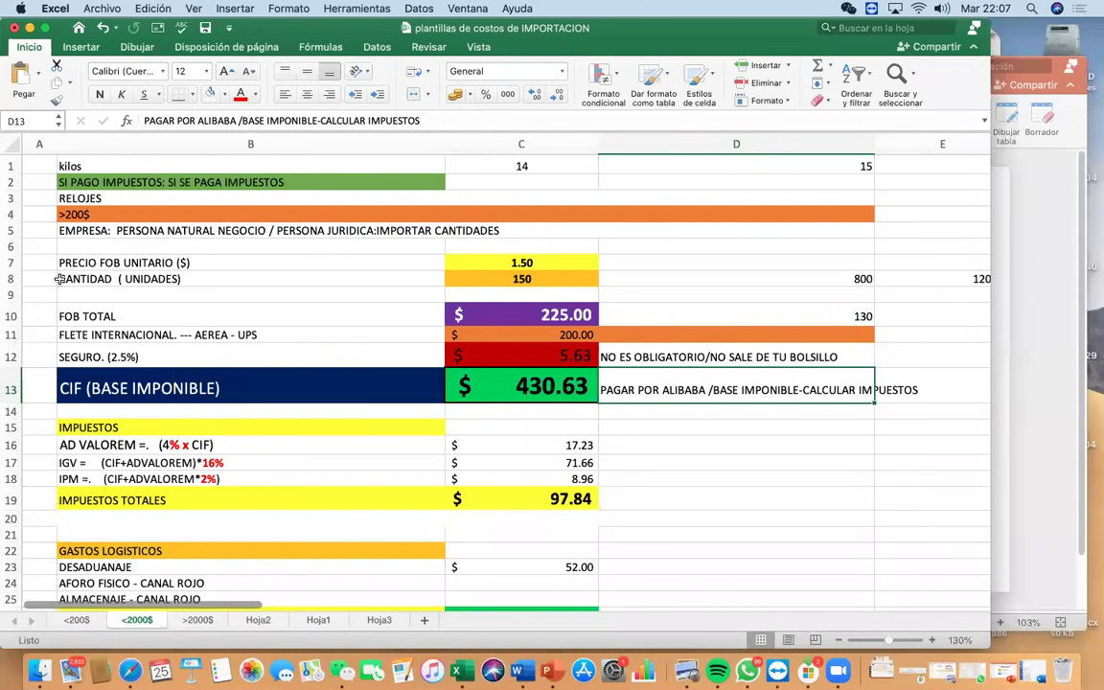
{"action": "left_click", "coordinate": [192, 279]}
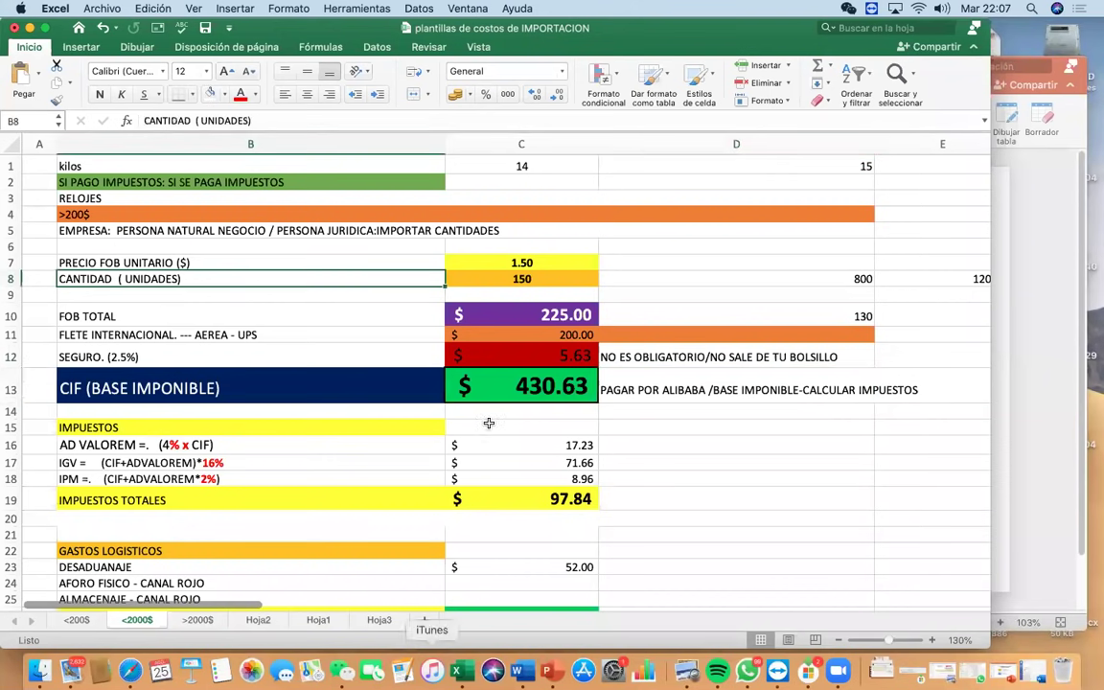
{"action": "left_click", "coordinate": [548, 355]}
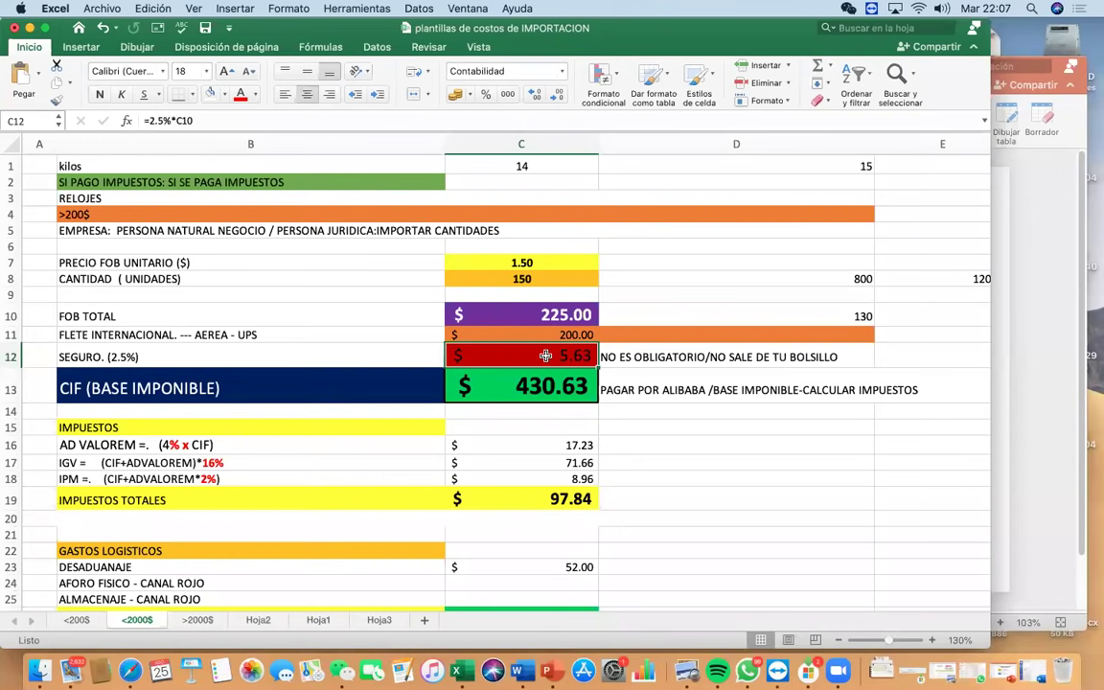
{"action": "double_click", "coordinate": [494, 357]}
{"action": "double_click", "coordinate": [487, 357]}
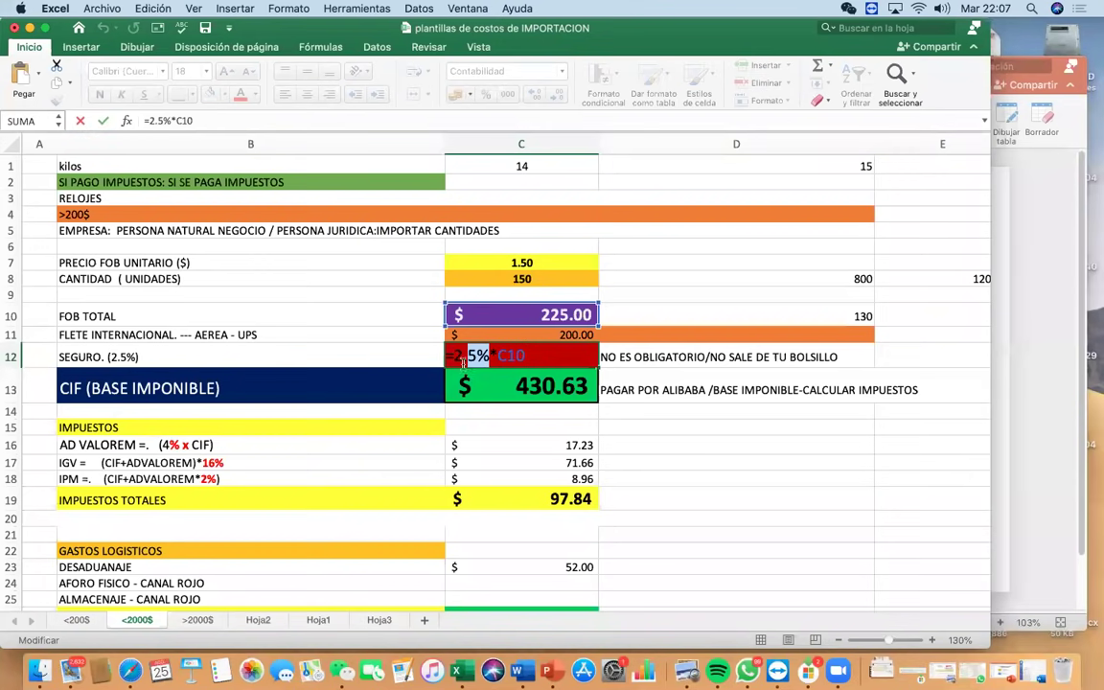
{"action": "key", "text": "shift+Left"}
{"action": "key", "text": "shift+Left"}
{"action": "key", "text": "Escape"}
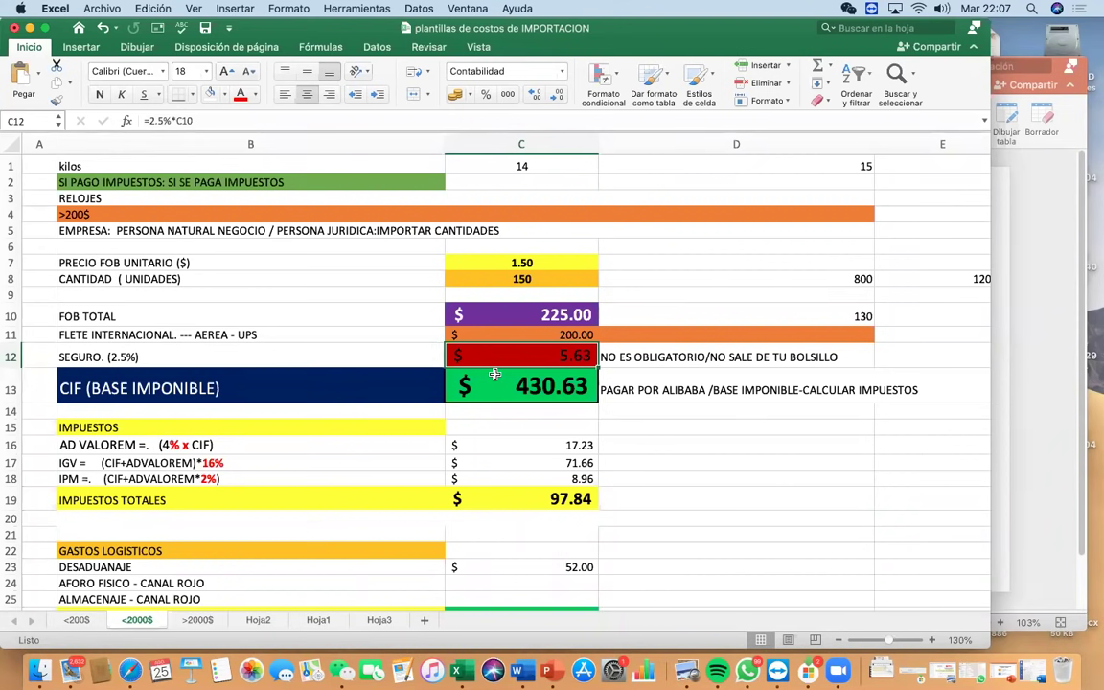
{"action": "key", "text": "Right"}
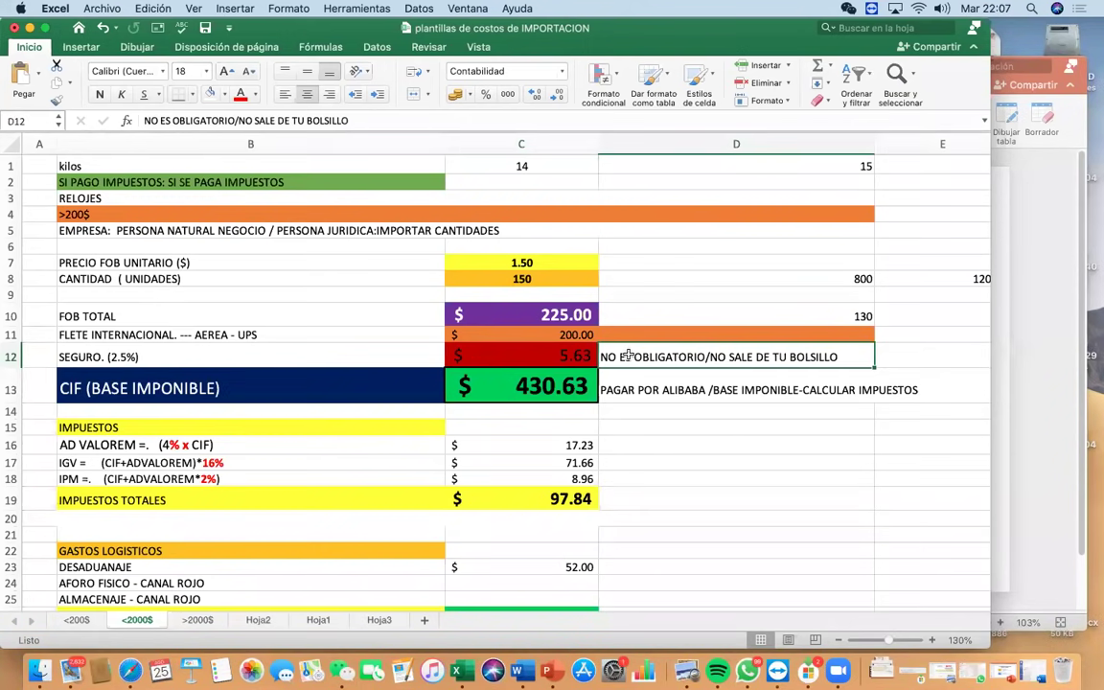
{"action": "left_click", "coordinate": [536, 354]}
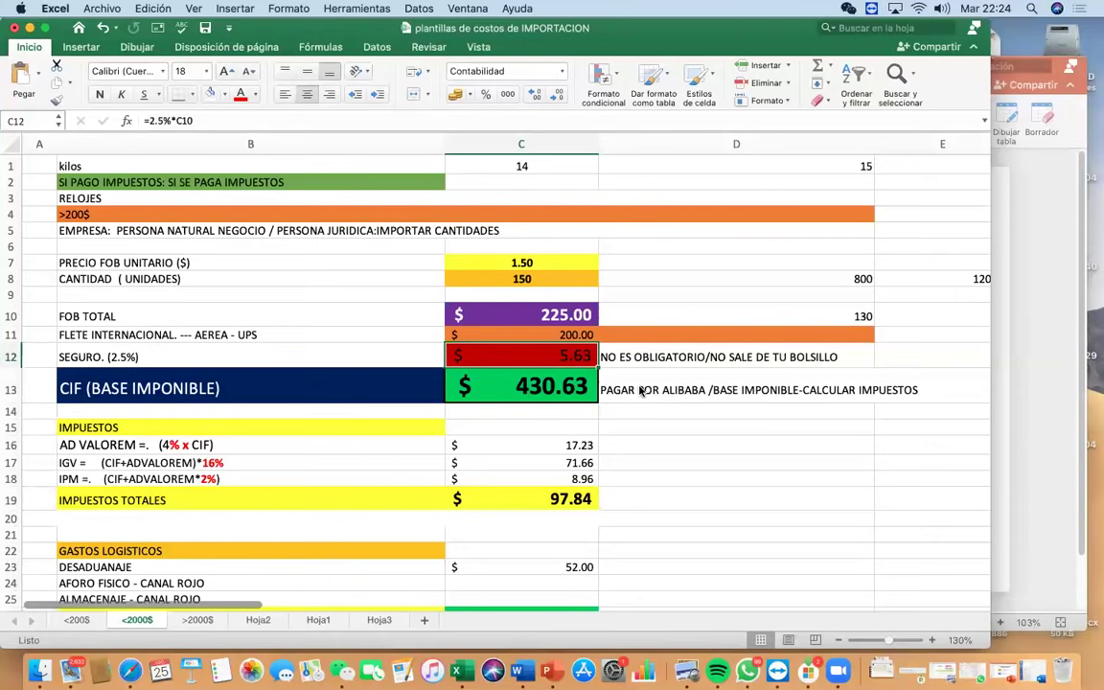
Minimize the Excel workbook, invoice PDF, course presentation and Finder windows
{"action": "left_click", "coordinate": [32, 28]}
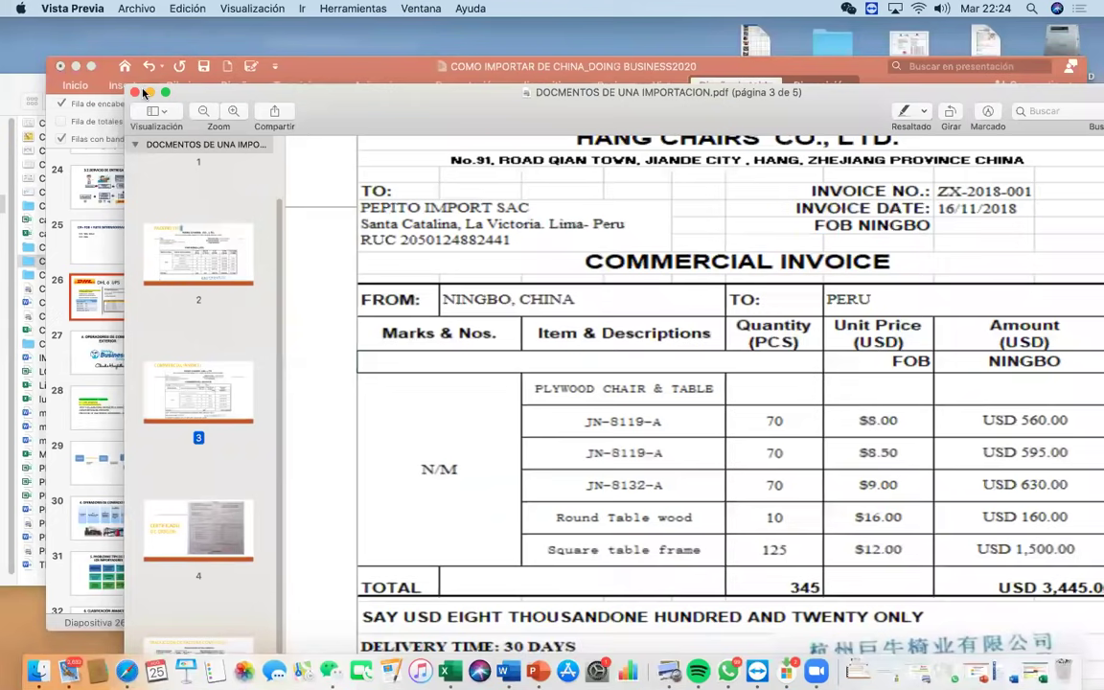
{"action": "left_click", "coordinate": [75, 70]}
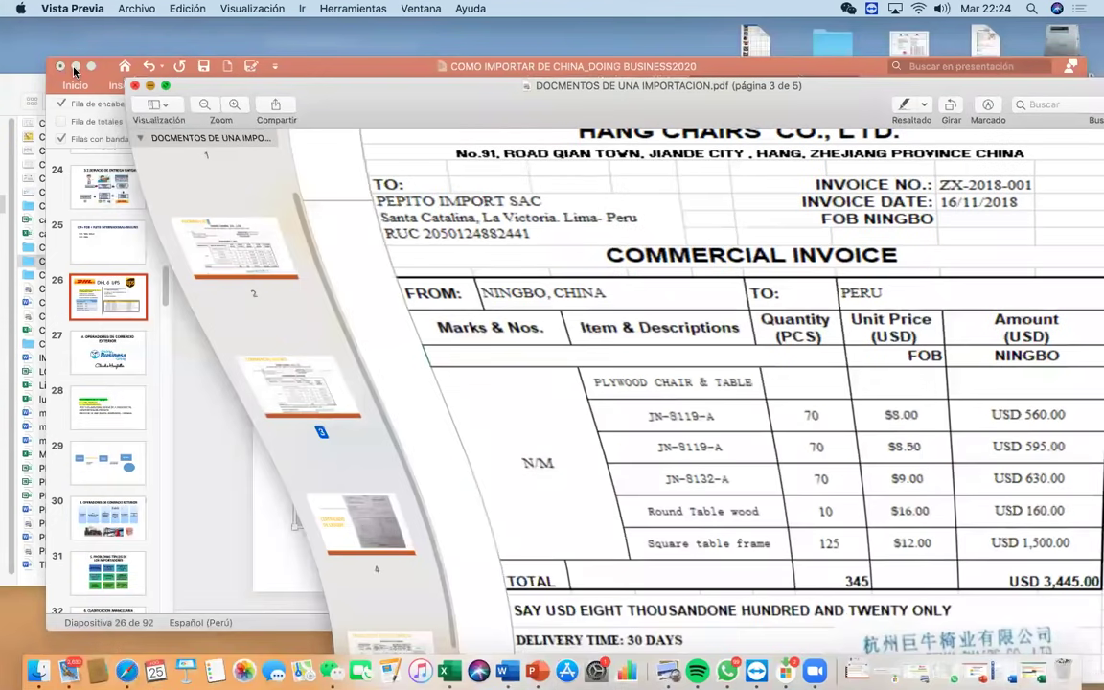
{"action": "left_click", "coordinate": [75, 67]}
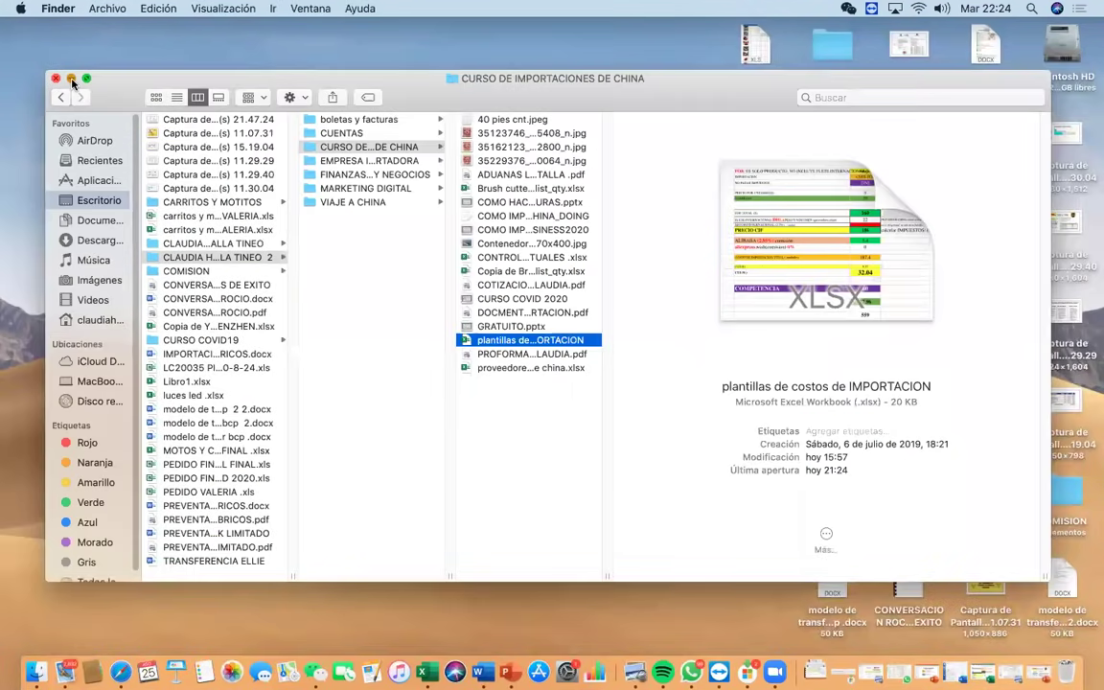
{"action": "left_click", "coordinate": [64, 69]}
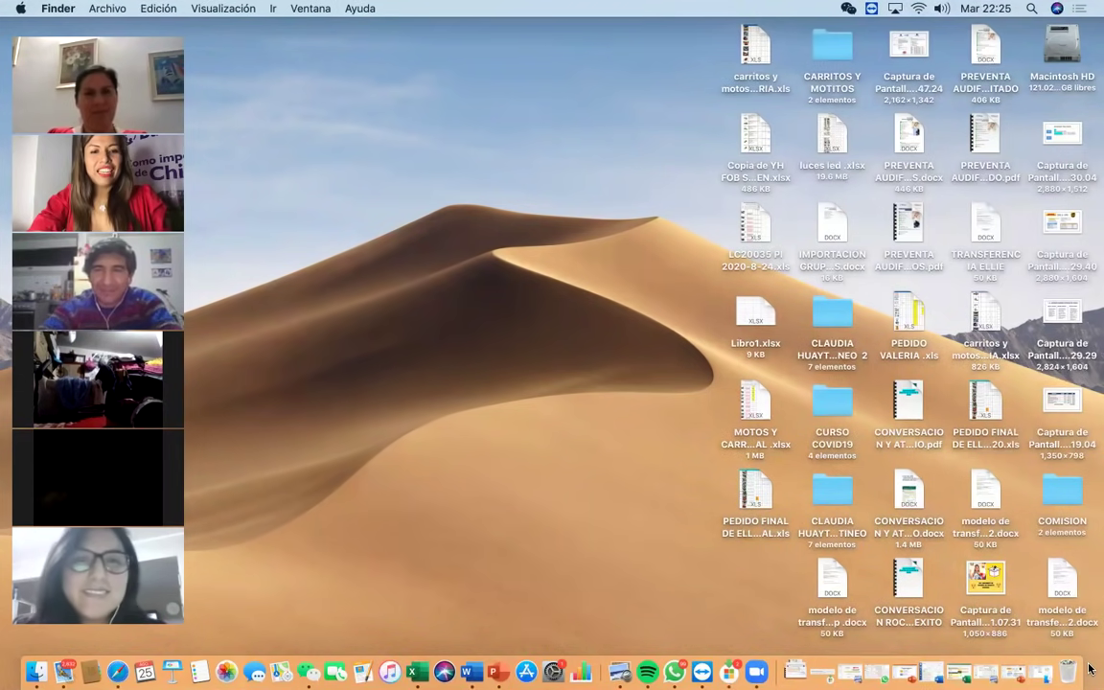
Take an area screenshot of the desktop down to the file icons
{"action": "key", "text": "super+shift"}
{"action": "key", "text": "super+shift+4"}
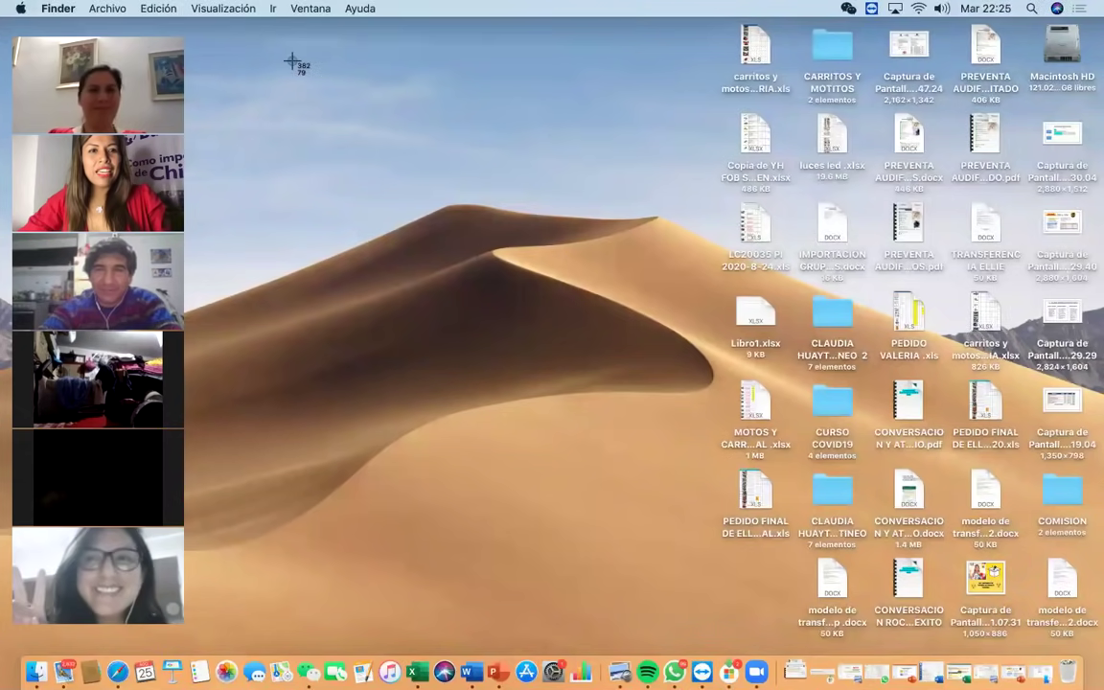
{"action": "left_click_drag", "start_coordinate": [7, 40], "coordinate": [991, 606]}
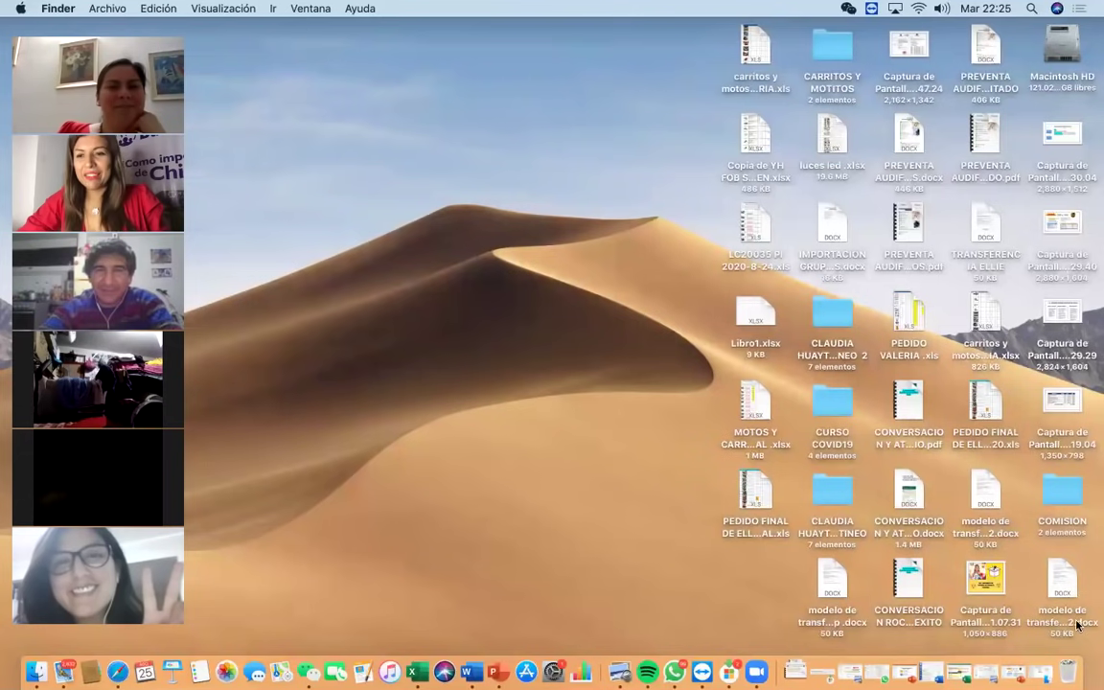
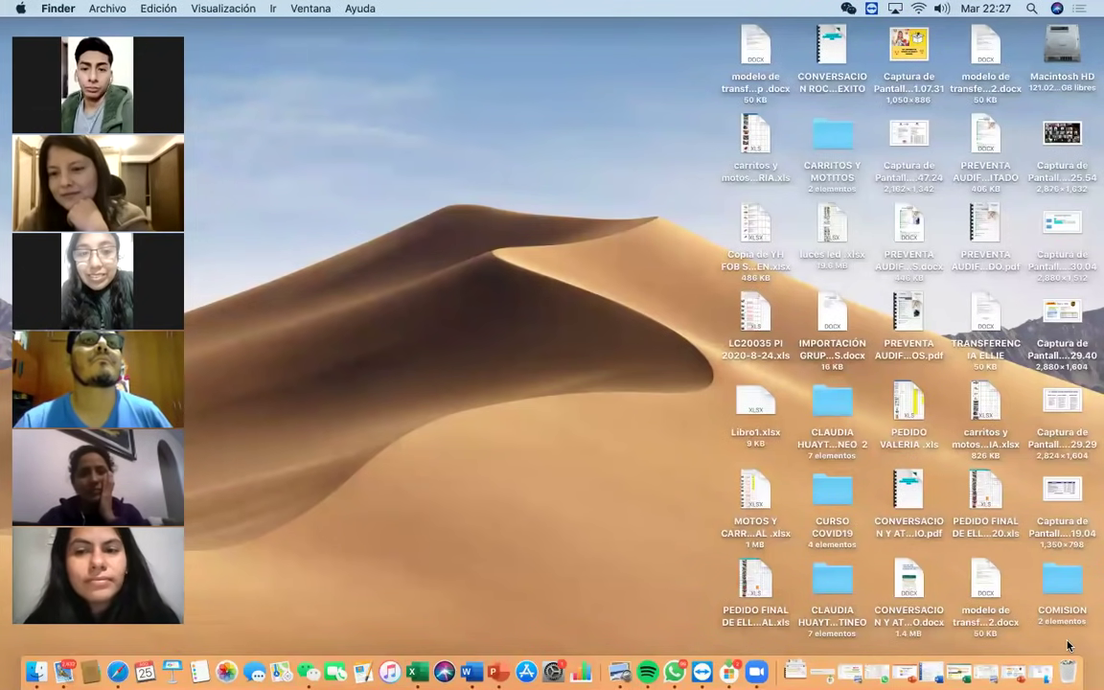
Screenshot the Zoom participant gallery region with Cmd+Shift+4, then open and close its Markup preview
{"action": "key", "text": "super+shift+4"}
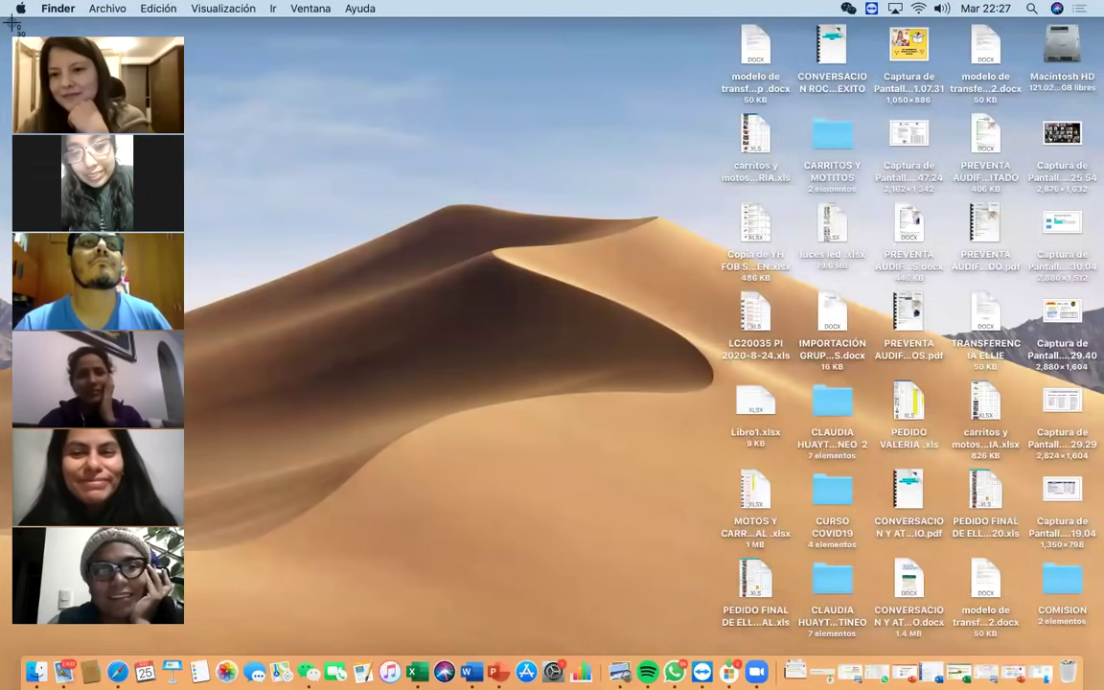
{"action": "left_click_drag", "start_coordinate": [4, 17], "coordinate": [985, 608]}
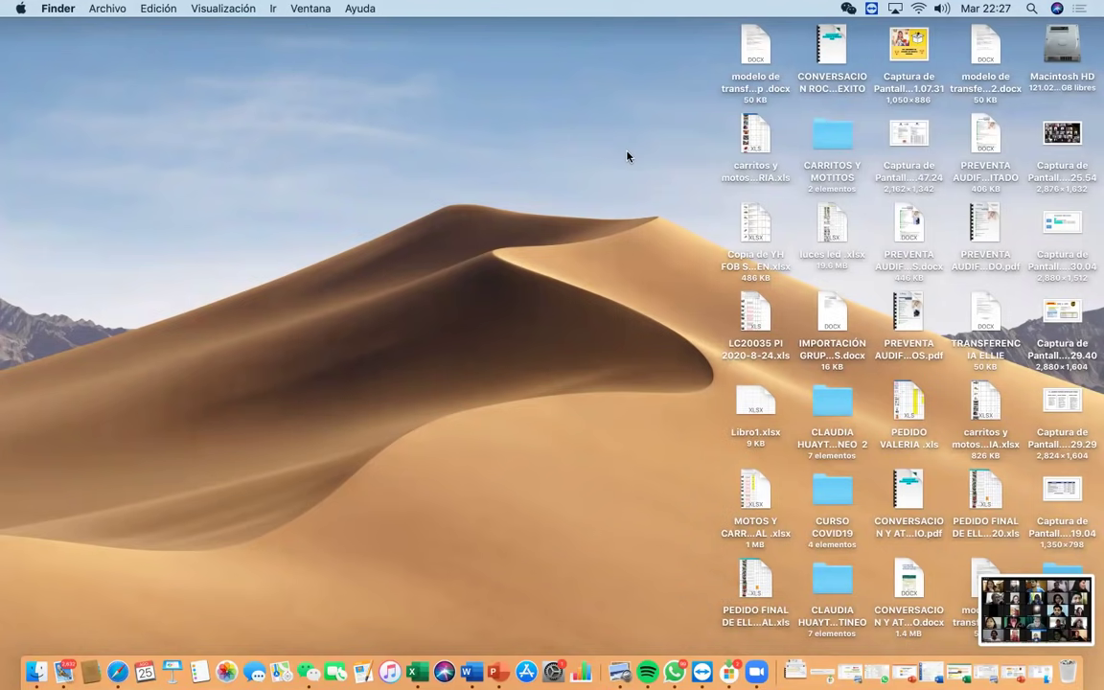
{"action": "left_click", "coordinate": [1014, 596]}
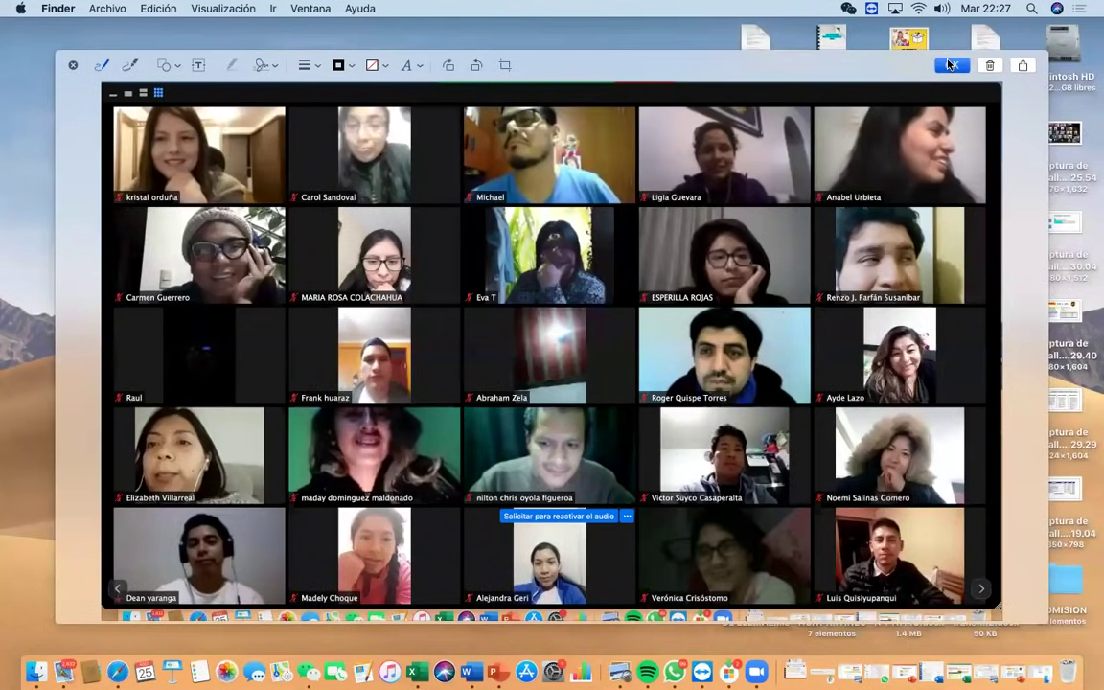
{"action": "left_click", "coordinate": [951, 65]}
Open 'Captura de Pantalla 2020-08-25 a la(s) 22.25.54' from the desktop in Vista Previa
{"action": "double_click", "coordinate": [1064, 136]}
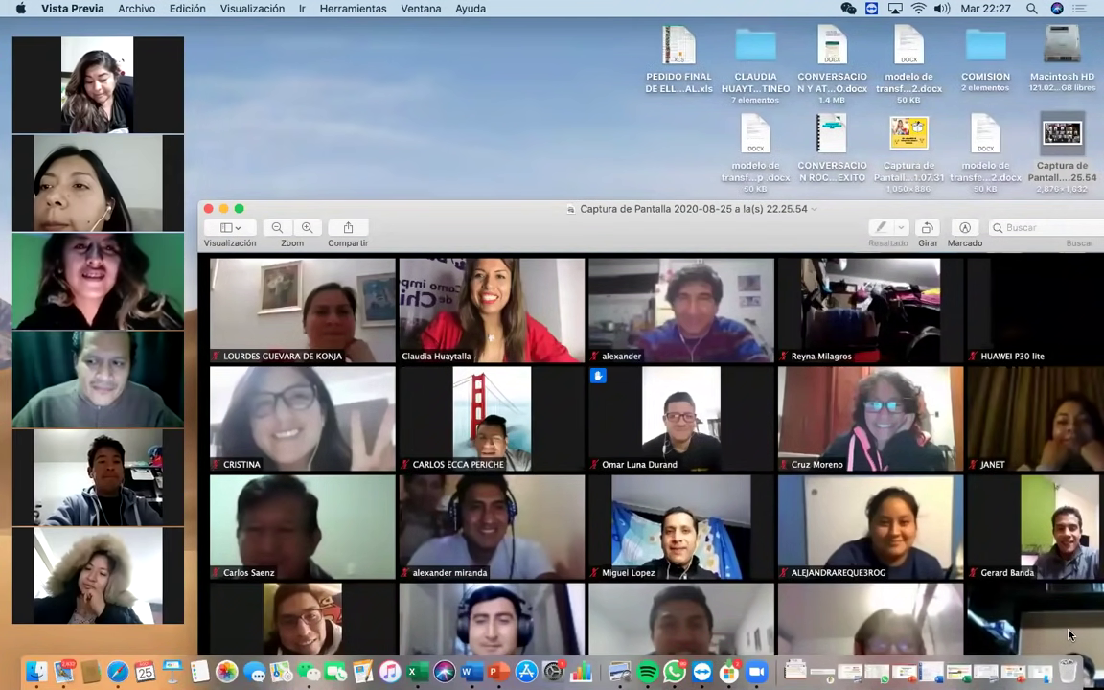
Capture nearly the whole screen, including the gallery and the open image, then open the new capture
{"action": "key", "text": "super+shift+4"}
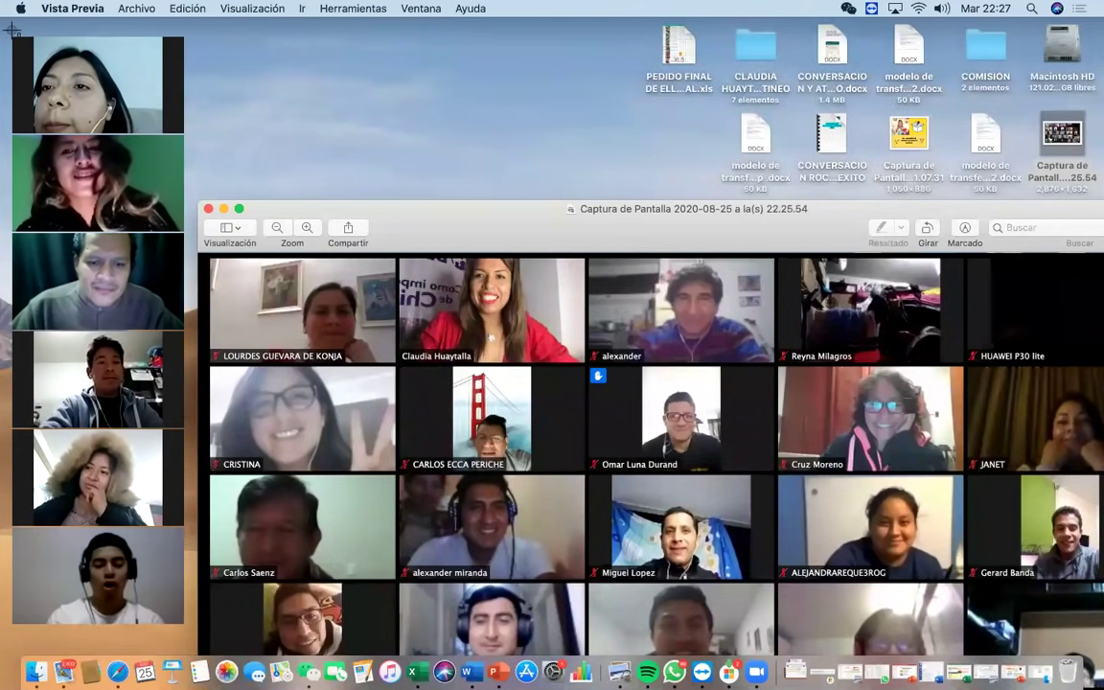
{"action": "left_click_drag", "start_coordinate": [1, 29], "coordinate": [526, 422]}
{"action": "left_click_drag", "start_coordinate": [963, 646], "coordinate": [1068, 655]}
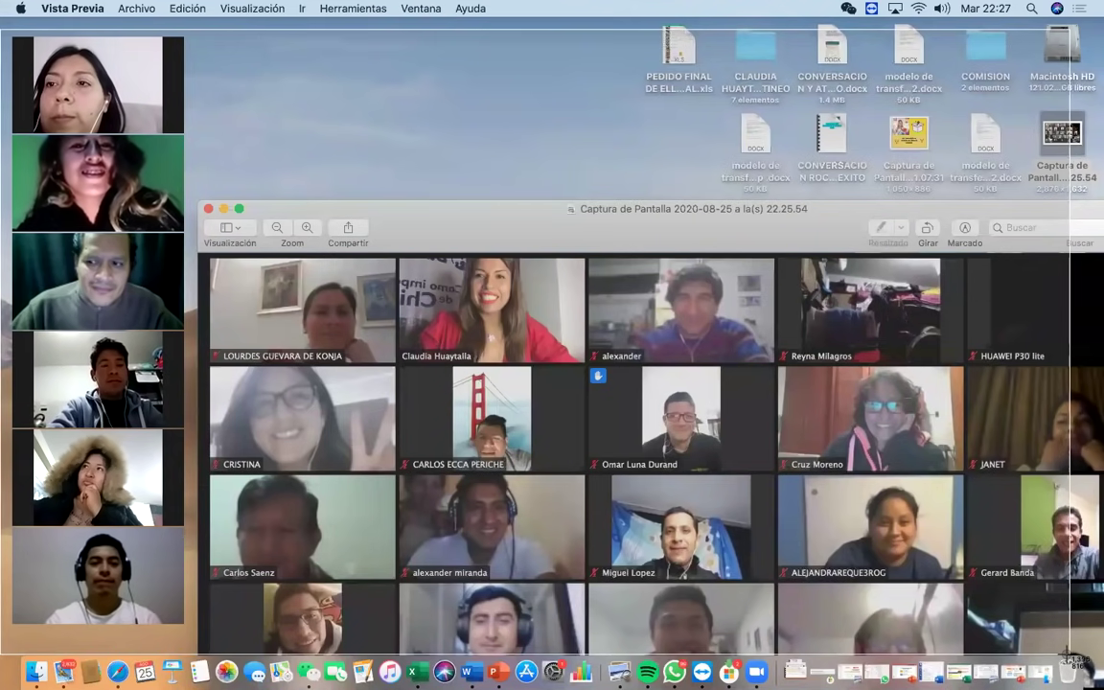
{"action": "left_click_drag", "start_coordinate": [1070, 658], "coordinate": [1071, 657]}
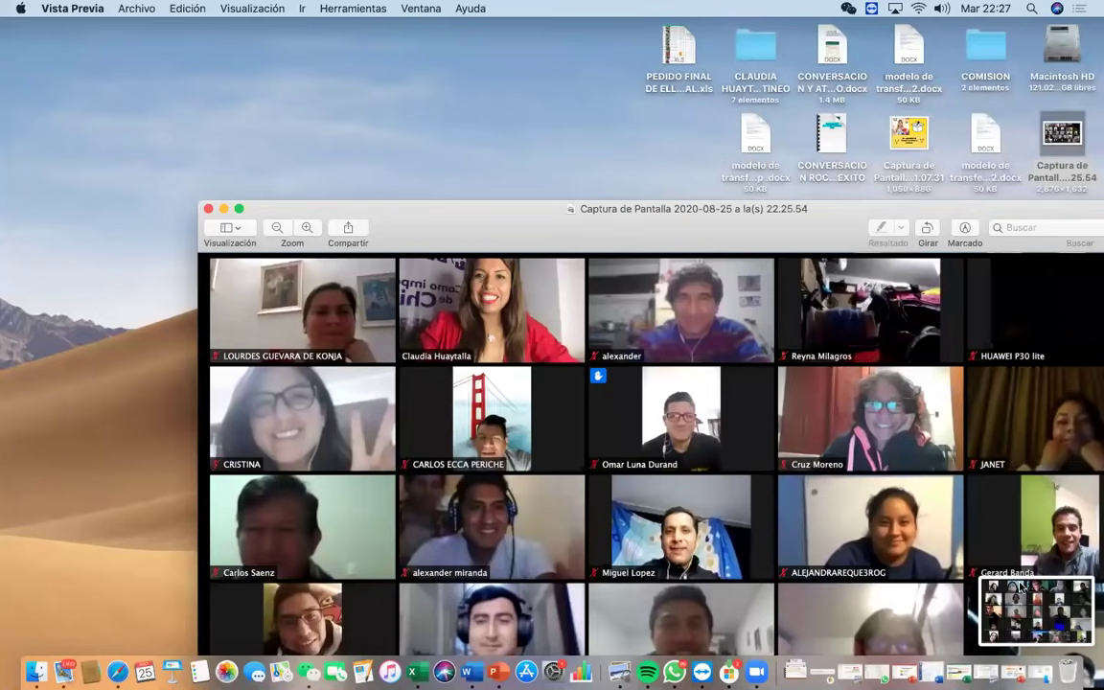
{"action": "left_click", "coordinate": [1034, 610]}
Keep the new capture on the desktop, move the Vista Previa window upper left, and return to Zoom
{"action": "left_click", "coordinate": [989, 64]}
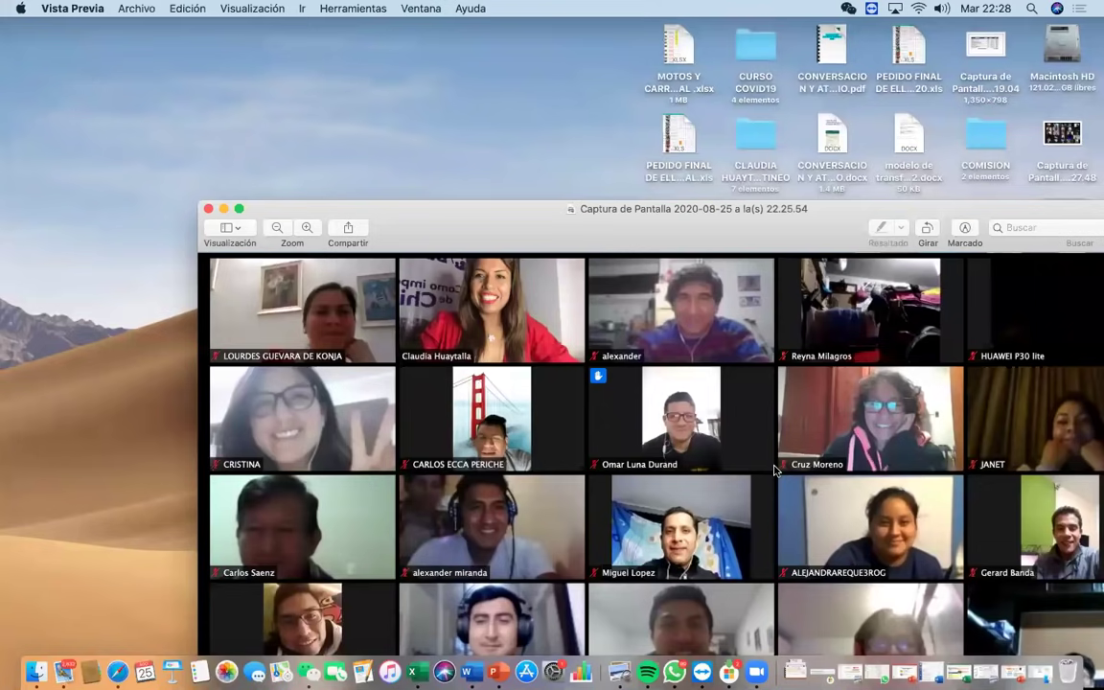
{"action": "left_click_drag", "start_coordinate": [944, 253], "coordinate": [335, 71]}
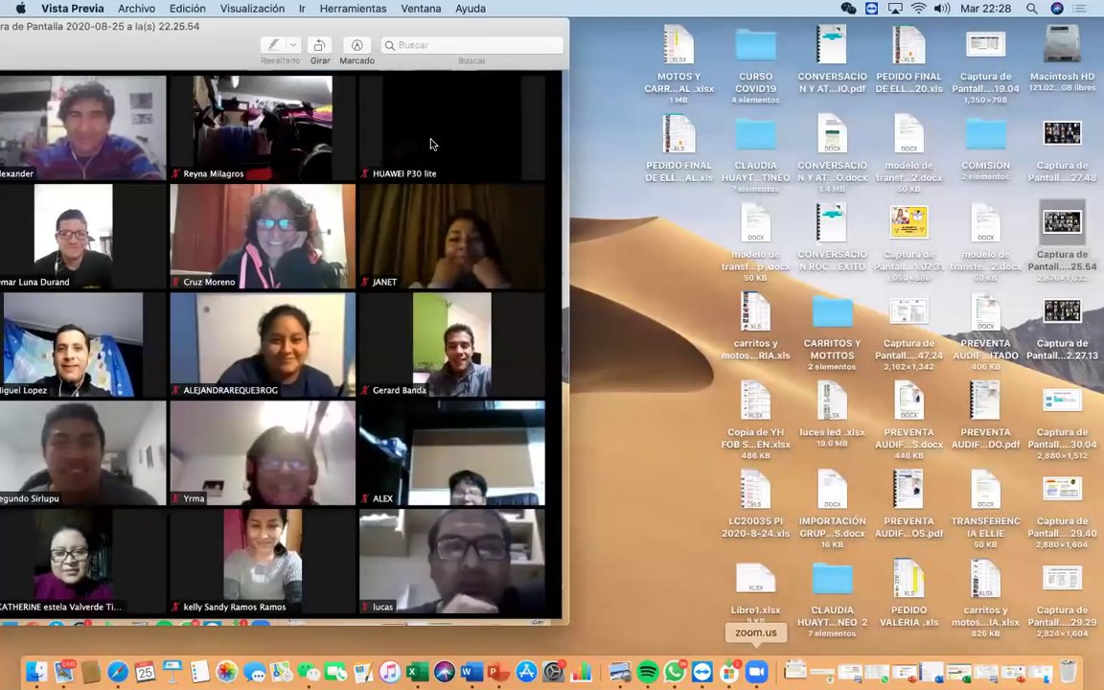
{"action": "left_click", "coordinate": [756, 671]}
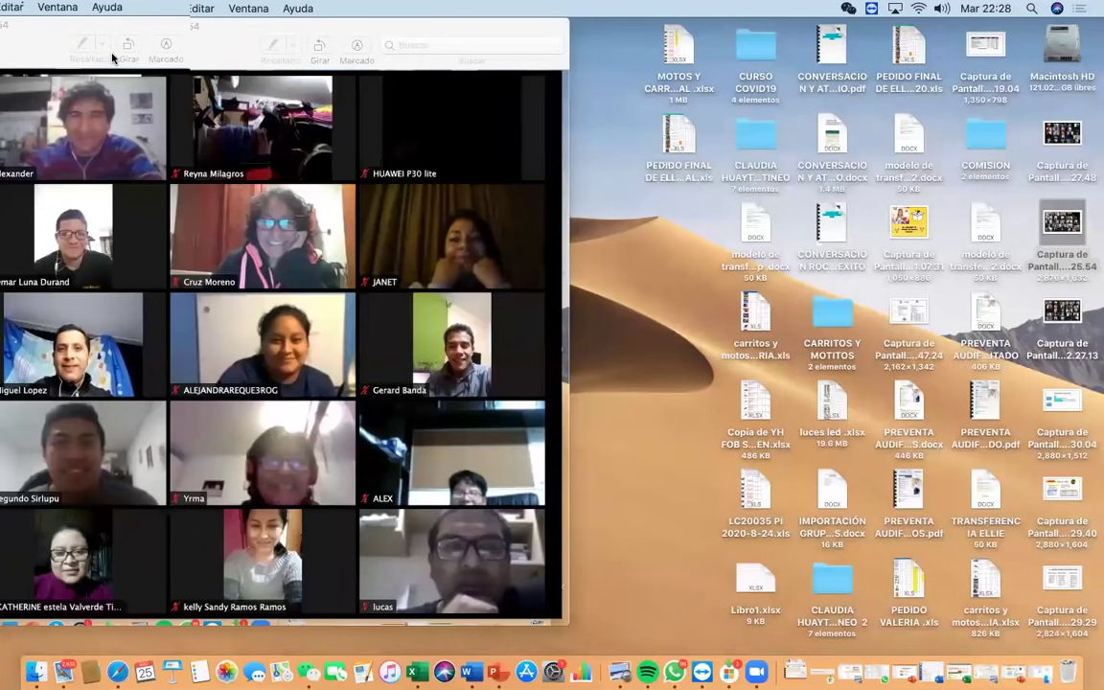